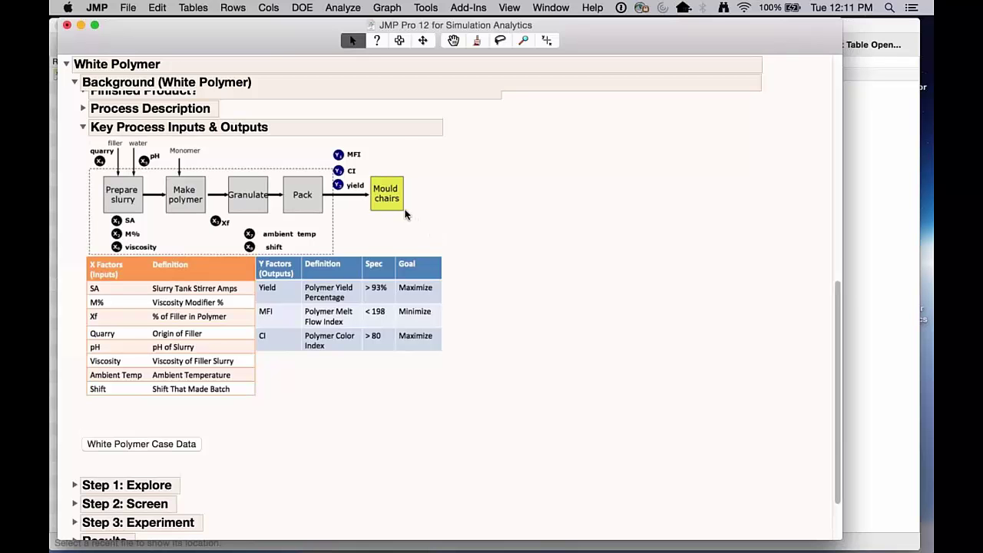
- Enlarge the process flow diagram in the Key Process Inputs & Outputs section
click(403, 211)
drag(407, 215, 598, 225)
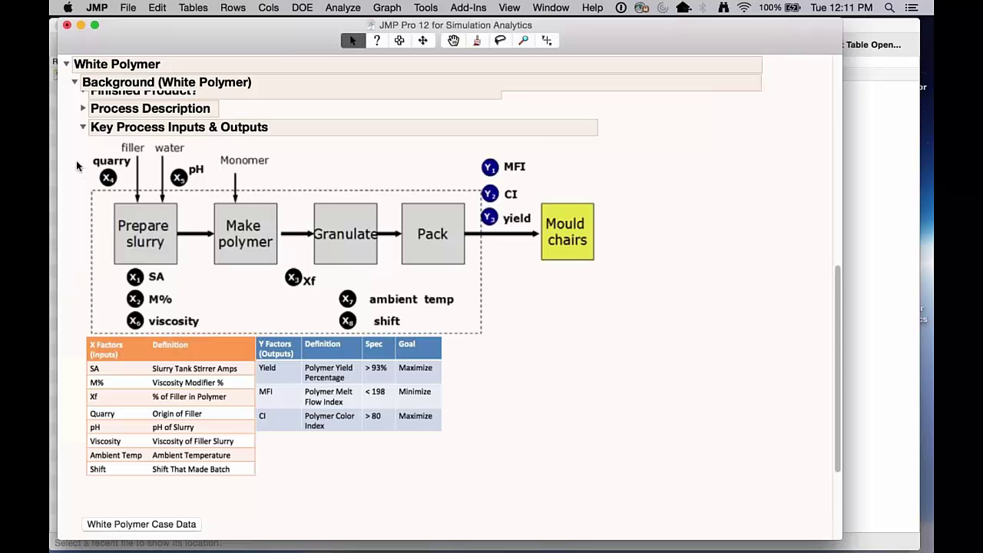
mouse_move(76, 165)
mouse_down()
mouse_move(71, 224)
mouse_move(82, 307)
mouse_move(263, 341)
mouse_move(374, 345)
mouse_move(482, 288)
mouse_move(464, 175)
mouse_move(139, 113)
mouse_move(68, 169)
mouse_move(70, 314)
mouse_move(90, 316)
mouse_up()
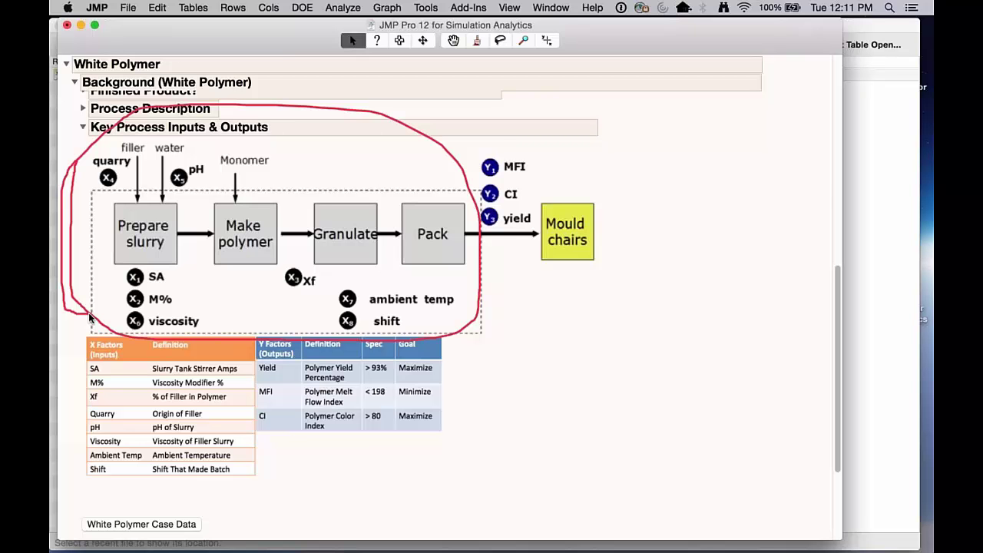
mouse_move(618, 316)
mouse_down()
mouse_move(548, 127)
mouse_move(457, 164)
mouse_move(453, 267)
mouse_move(581, 246)
mouse_move(538, 127)
mouse_move(462, 272)
mouse_up()
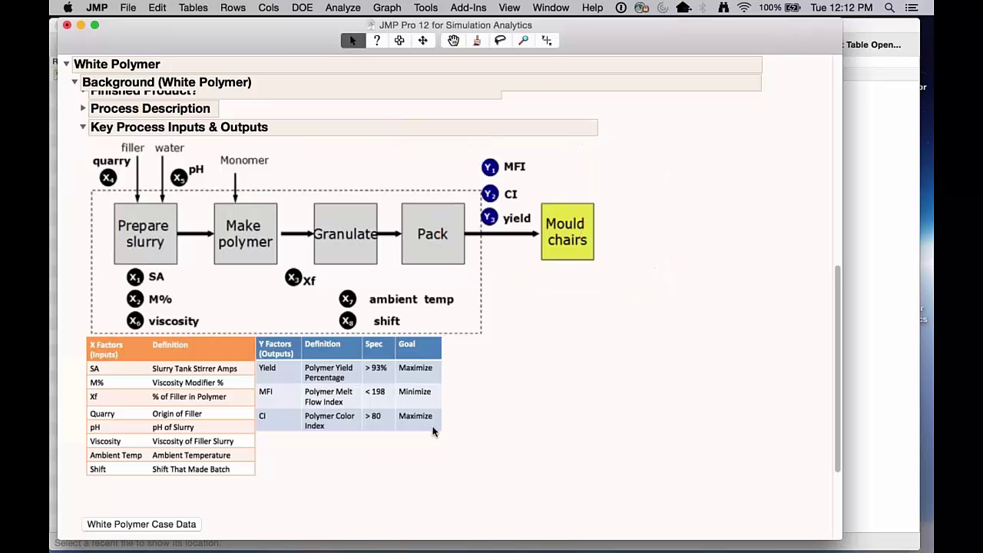
- Enlarge the Y Factors (Outputs) table below the process flow diagram
drag(440, 437, 548, 481)
mouse_move(691, 446)
mouse_down()
mouse_move(692, 424)
mouse_move(619, 329)
mouse_move(360, 313)
mouse_move(247, 393)
mouse_move(329, 410)
mouse_move(544, 415)
mouse_up()
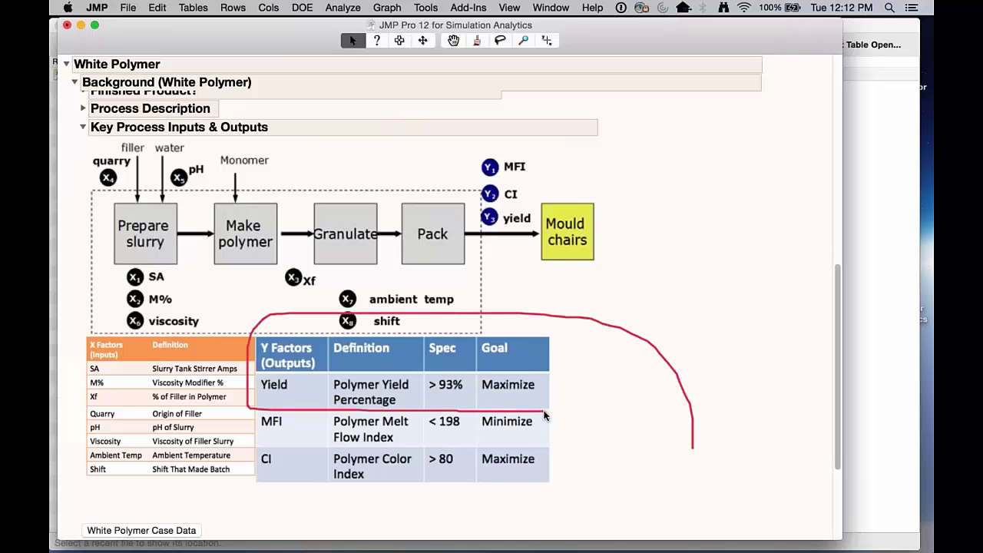
key(Escape)
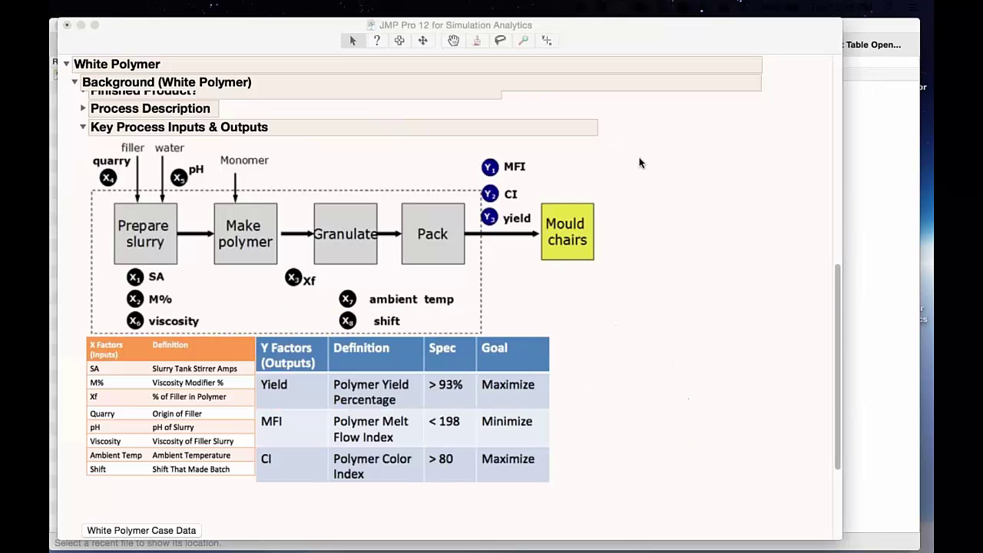
click(597, 421)
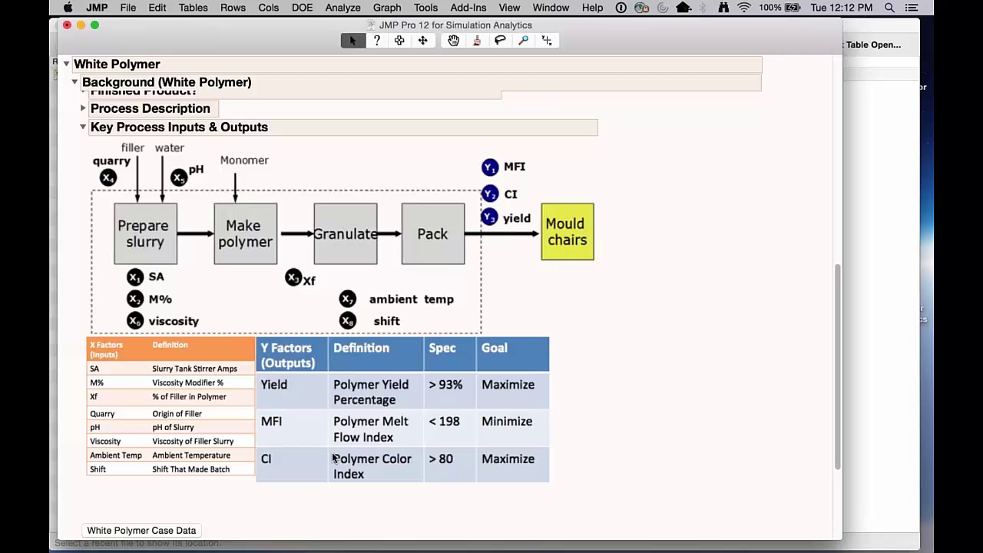
mouse_move(579, 499)
mouse_down()
mouse_move(592, 467)
mouse_move(307, 440)
mouse_move(207, 479)
mouse_move(414, 497)
mouse_move(555, 488)
mouse_up()
- Collapse the Key Process Inputs & Outputs section and open the White Polymer Case Data table
click(83, 129)
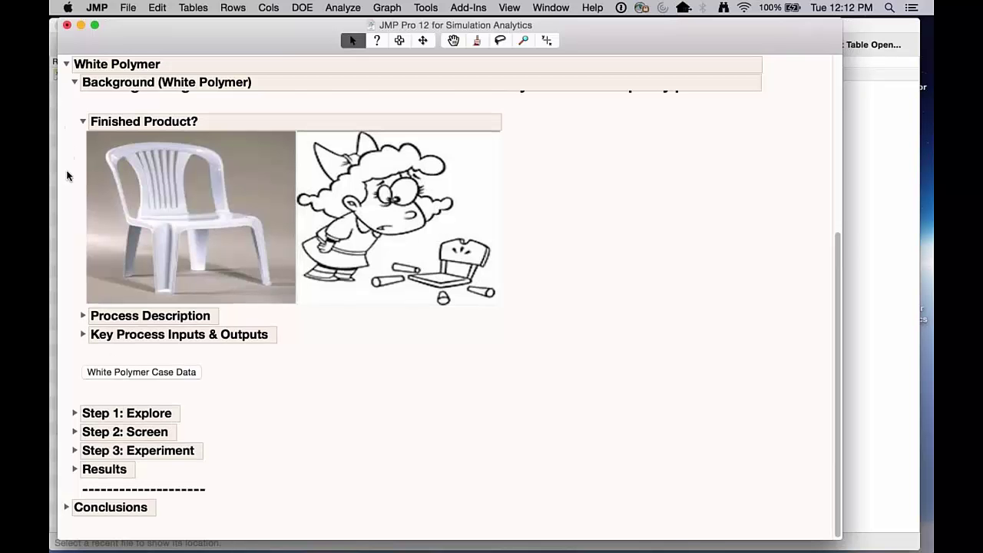
scroll(69, 182, up, 5)
scroll(106, 293, up, 2)
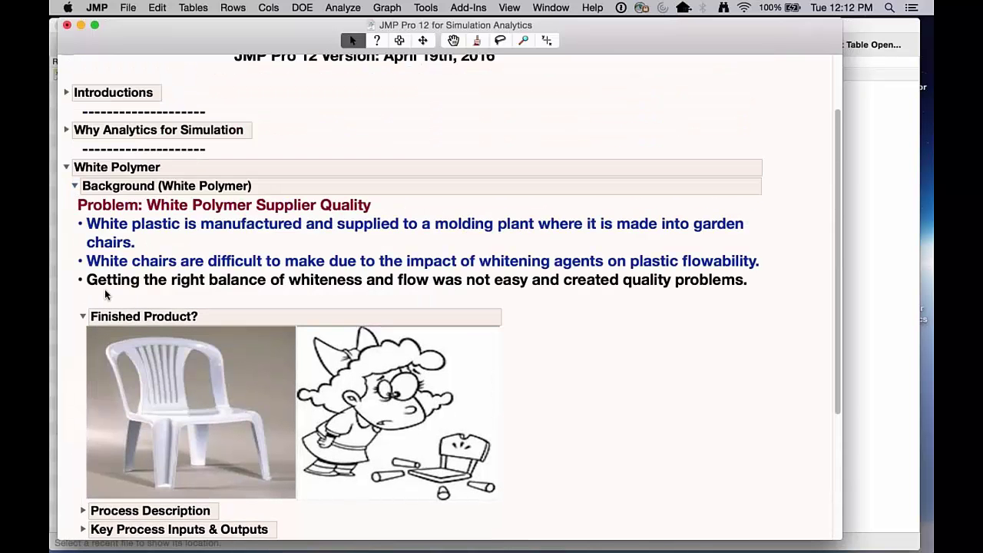
scroll(158, 352, down, 3)
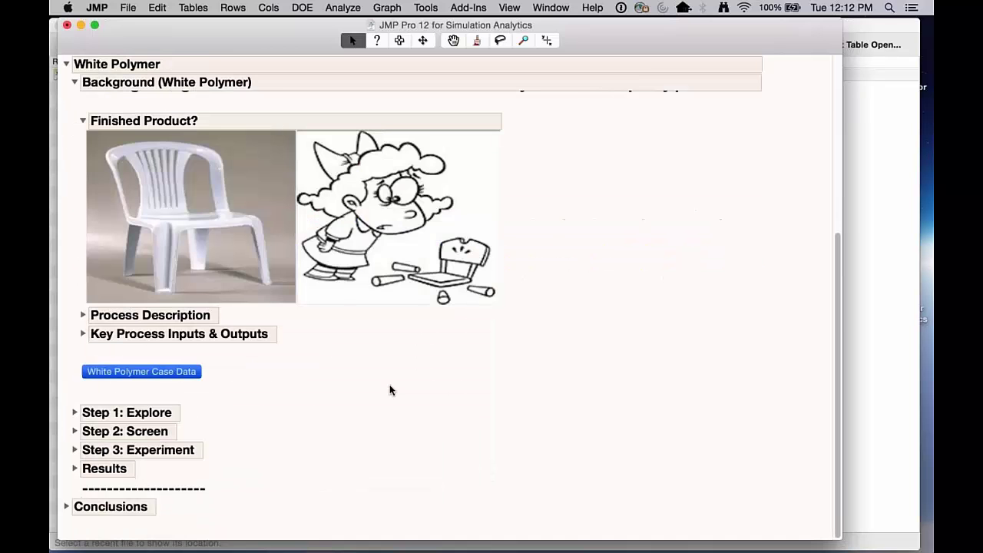
click(143, 368)
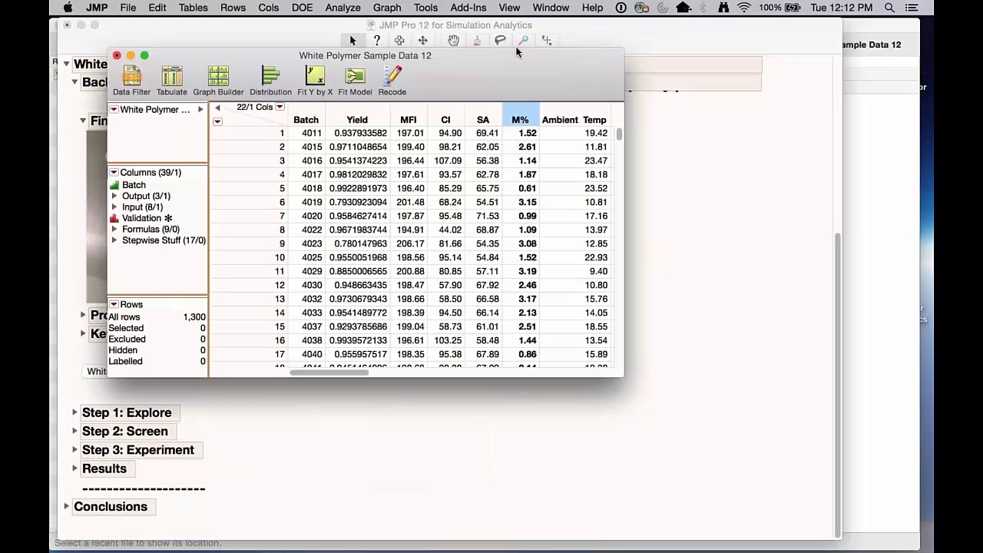
- Reposition and enlarge the White Polymer Sample Data 12 window so that more rows and columns fit
drag(517, 51, 473, 24)
drag(577, 348, 889, 541)
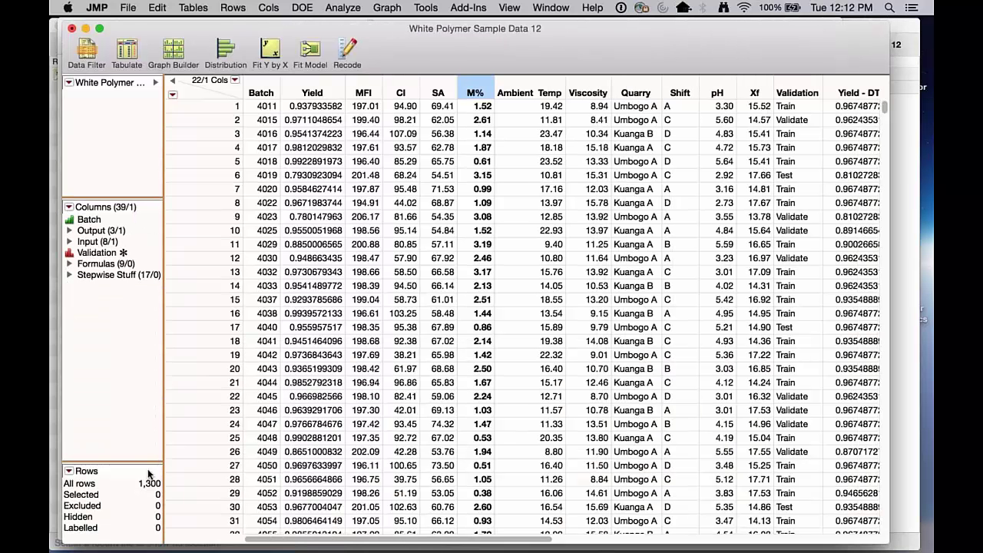
mouse_move(143, 470)
mouse_down()
mouse_move(129, 489)
mouse_move(159, 497)
mouse_move(135, 471)
mouse_up()
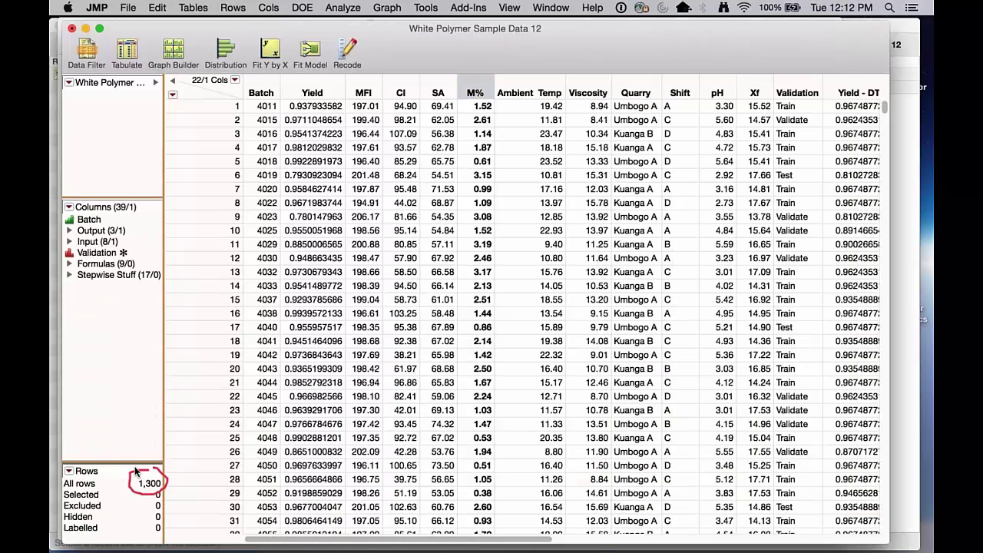
- Browse the batch rows of the data table and select the columns from SA through Validation
scroll(355, 361, down, 2)
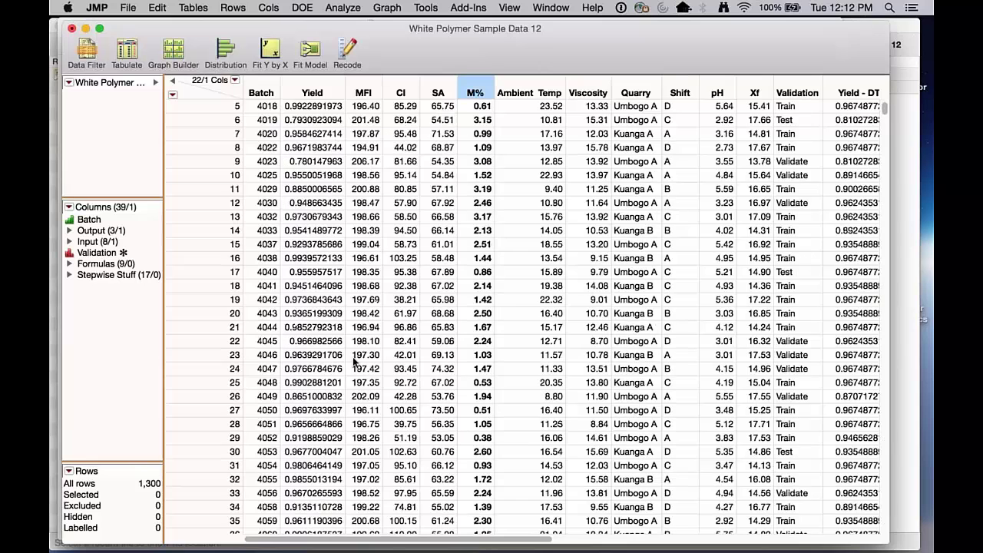
scroll(356, 361, down, 3)
scroll(356, 361, down, 20)
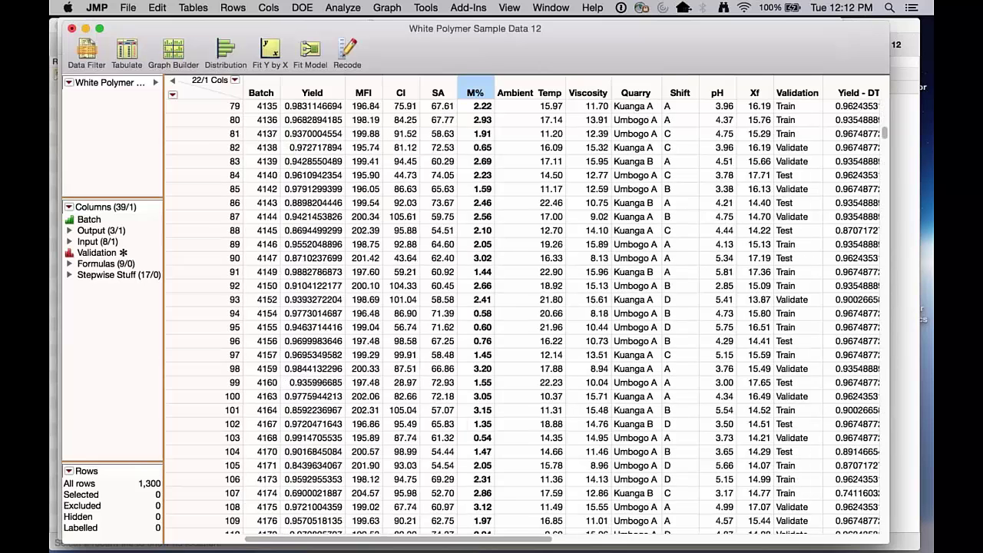
scroll(355, 362, down, 8)
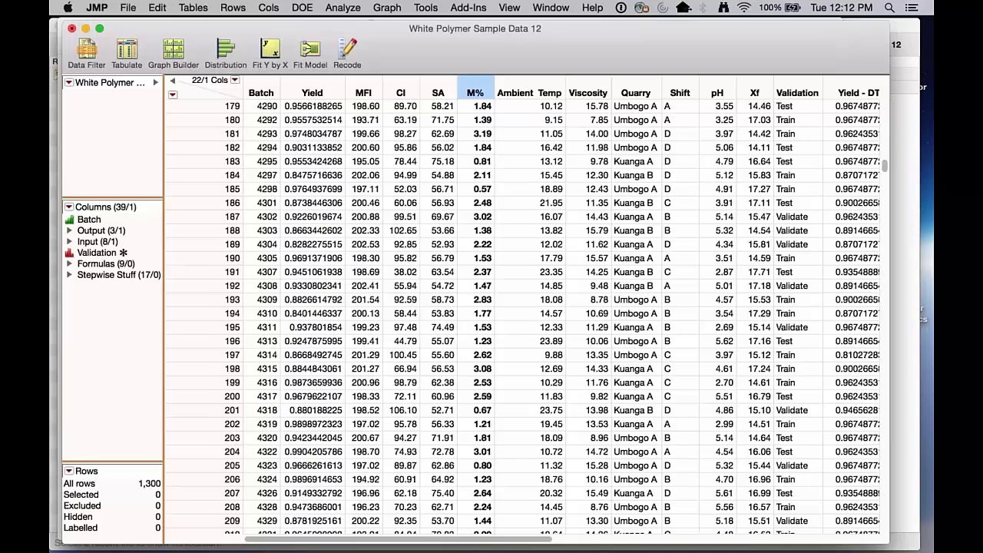
scroll(355, 362, up, 20)
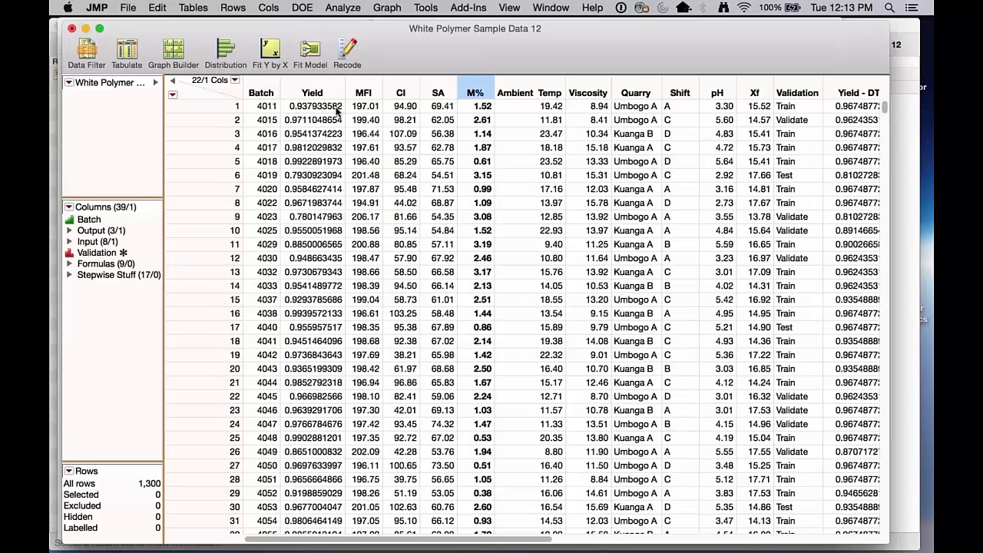
drag(322, 92, 779, 98)
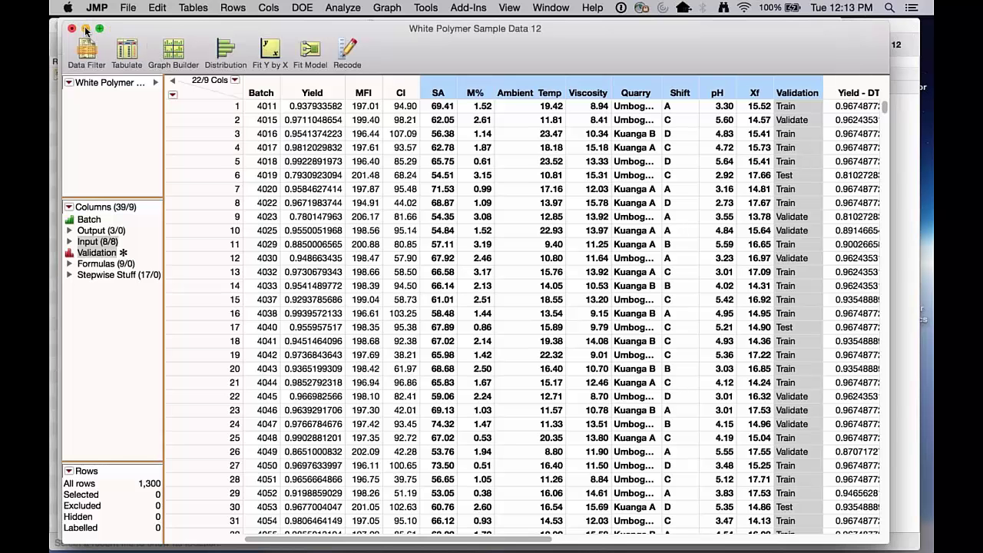
- In the JMP Pro 12 for Simulation Analytics journal, collapse Background (White Polymer) and expand Step 1: Explore
drag(146, 30, 145, 105)
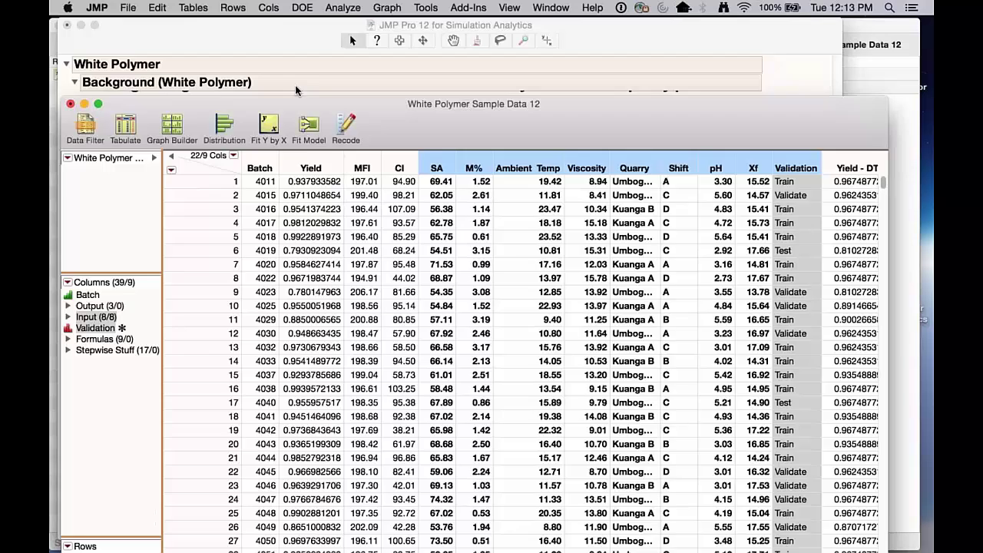
click(295, 85)
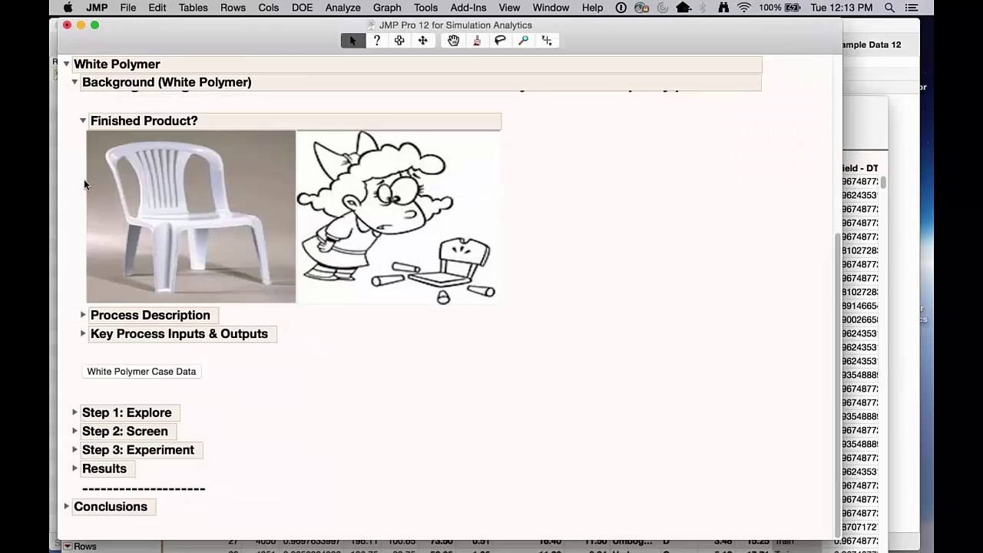
click(73, 86)
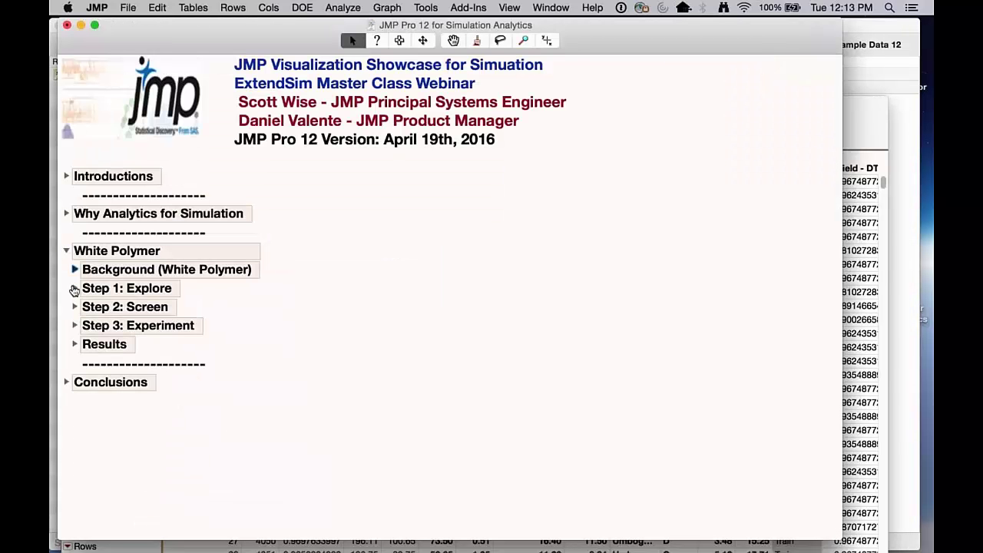
mouse_move(192, 436)
mouse_down()
mouse_move(239, 380)
mouse_move(96, 278)
mouse_move(244, 355)
mouse_up()
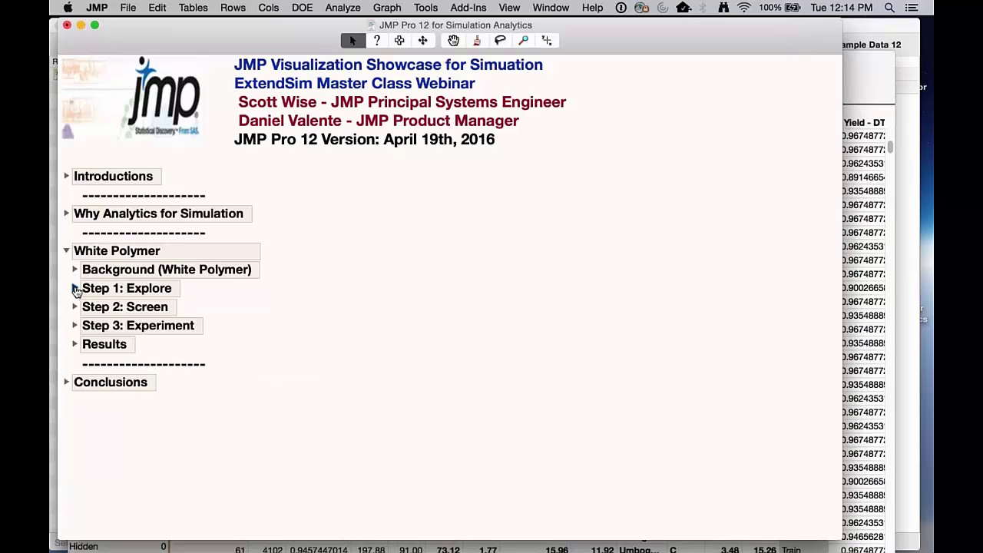
click(75, 289)
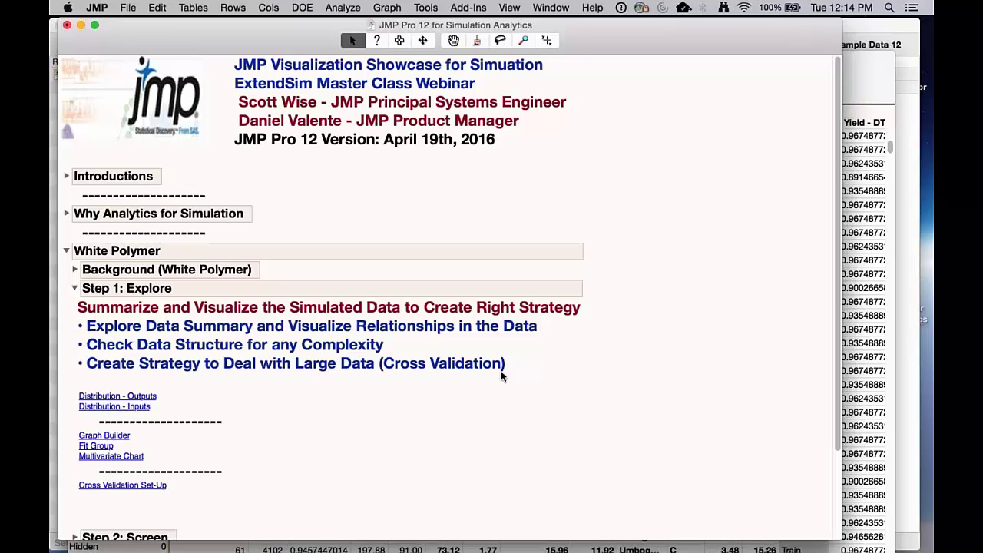
- Run a Distribution analysis on the sample data with the Output group (Yield, MFI, CI) as the Y columns
click(858, 80)
click(342, 7)
click(539, 287)
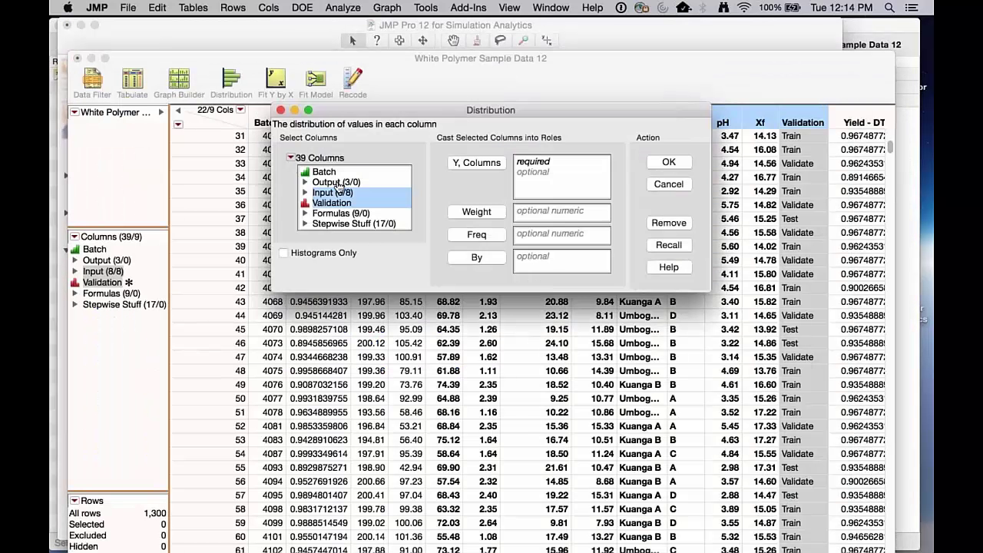
click(336, 181)
click(476, 162)
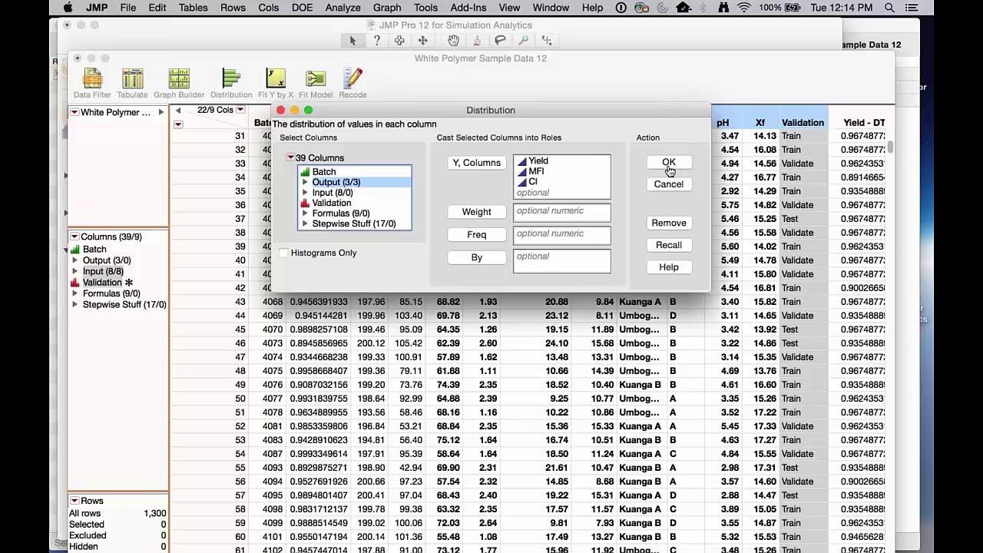
click(665, 164)
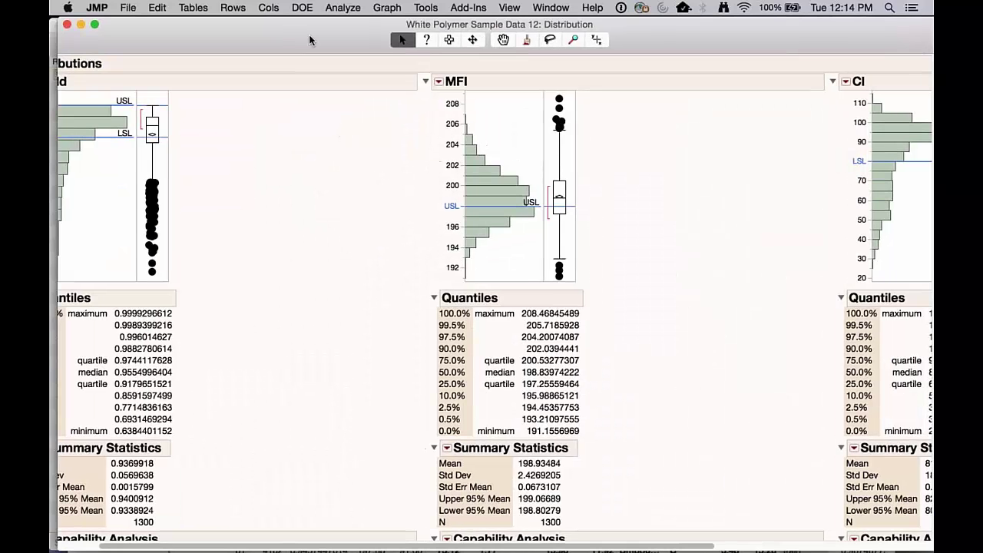
- Stack the Yield, MFI and CI distribution reports so that the histograms lie horizontally
drag(319, 40, 324, 41)
drag(305, 546, 260, 546)
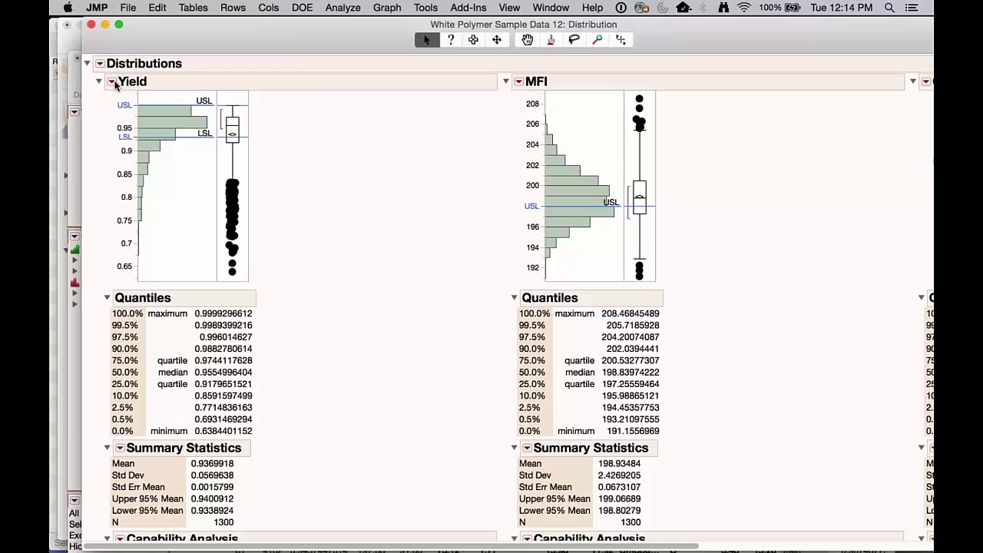
click(100, 67)
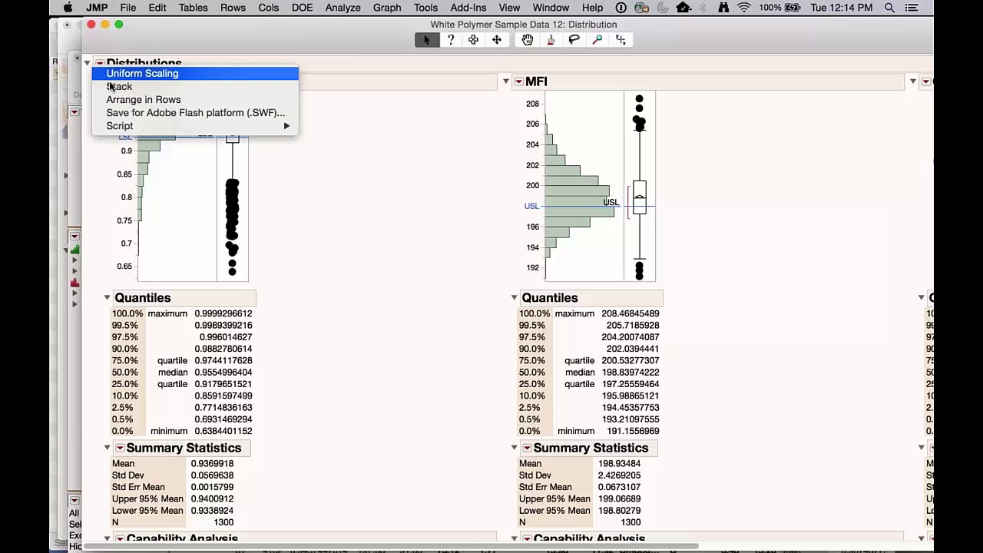
click(366, 203)
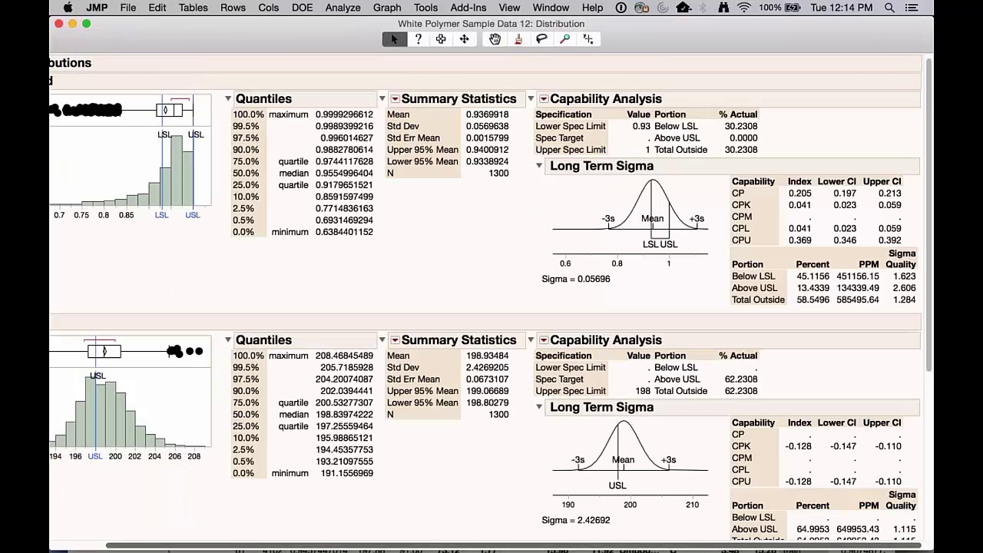
scroll(301, 460, left, 3)
mouse_move(119, 274)
mouse_down()
mouse_move(263, 270)
mouse_move(210, 133)
mouse_move(350, 330)
mouse_up()
mouse_move(367, 293)
mouse_down()
mouse_move(643, 228)
mouse_move(331, 107)
mouse_move(419, 260)
mouse_up()
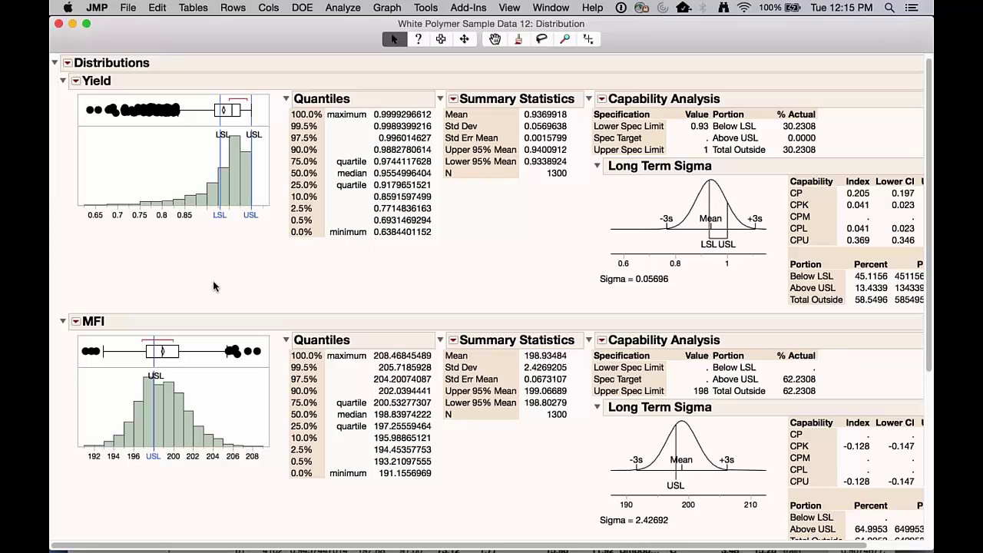
- Select the highest-yield bar in the Yield histogram and compare its batches in the MFI distribution
drag(244, 187, 228, 191)
click(246, 192)
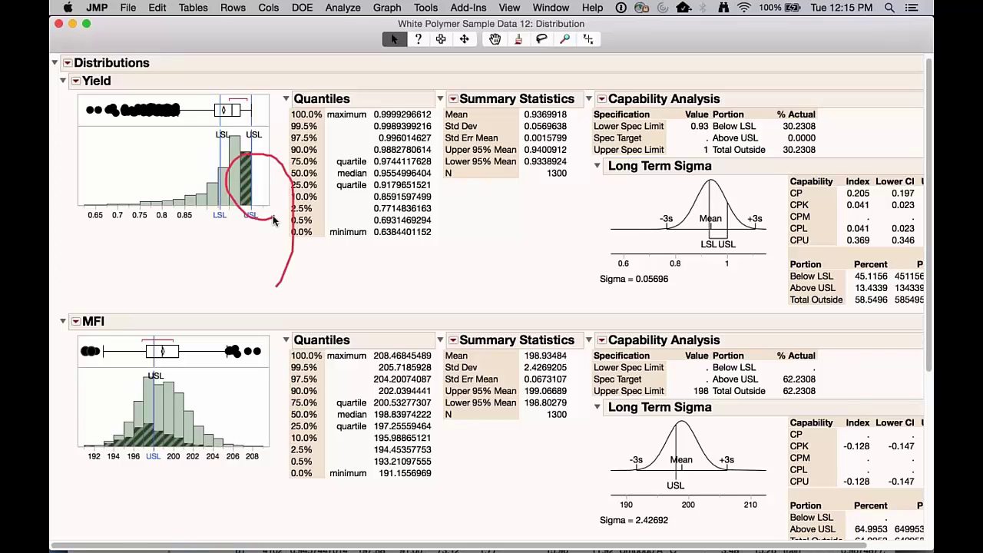
mouse_move(258, 249)
mouse_down()
mouse_move(149, 303)
mouse_move(116, 473)
mouse_move(197, 423)
mouse_move(90, 430)
mouse_move(190, 474)
mouse_move(112, 412)
mouse_move(168, 475)
mouse_move(151, 409)
mouse_move(164, 477)
mouse_move(186, 472)
mouse_up()
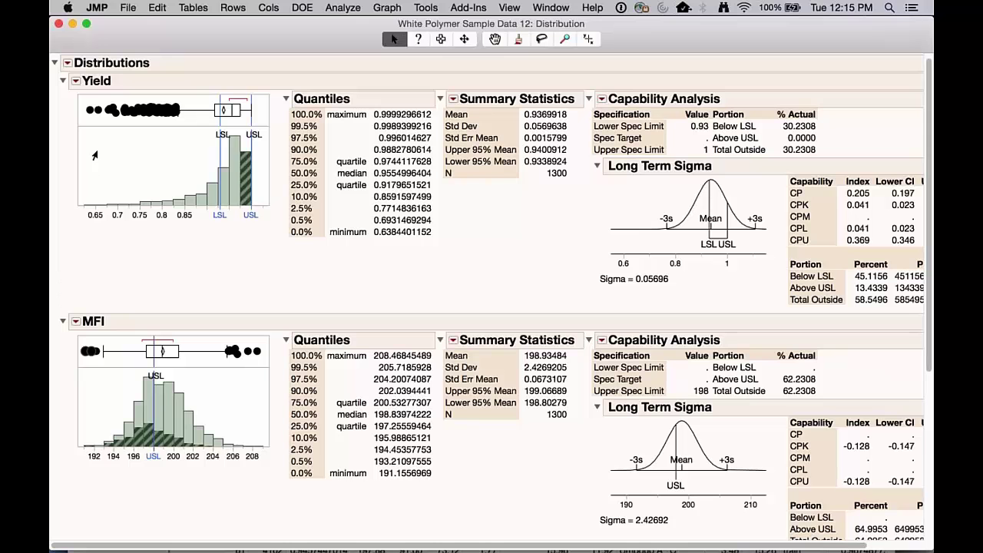
- Select all the Yield histogram bars below the lower spec limit to highlight the same batches in MFI
mouse_move(86, 143)
mouse_down()
mouse_move(82, 213)
mouse_move(223, 215)
mouse_move(217, 181)
mouse_move(192, 204)
mouse_move(154, 207)
mouse_up()
shift+click(157, 203)
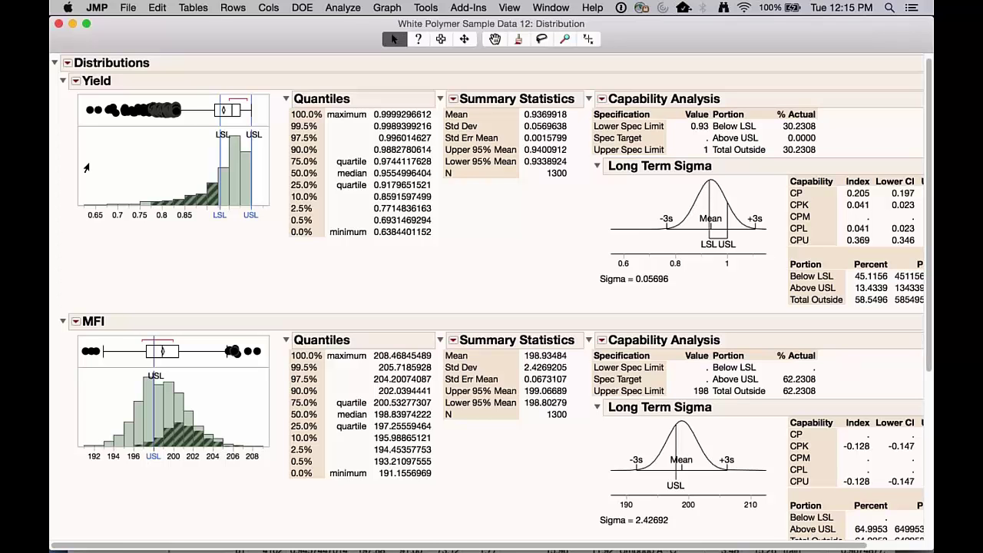
mouse_move(77, 136)
mouse_down()
mouse_move(96, 204)
mouse_move(219, 208)
mouse_up()
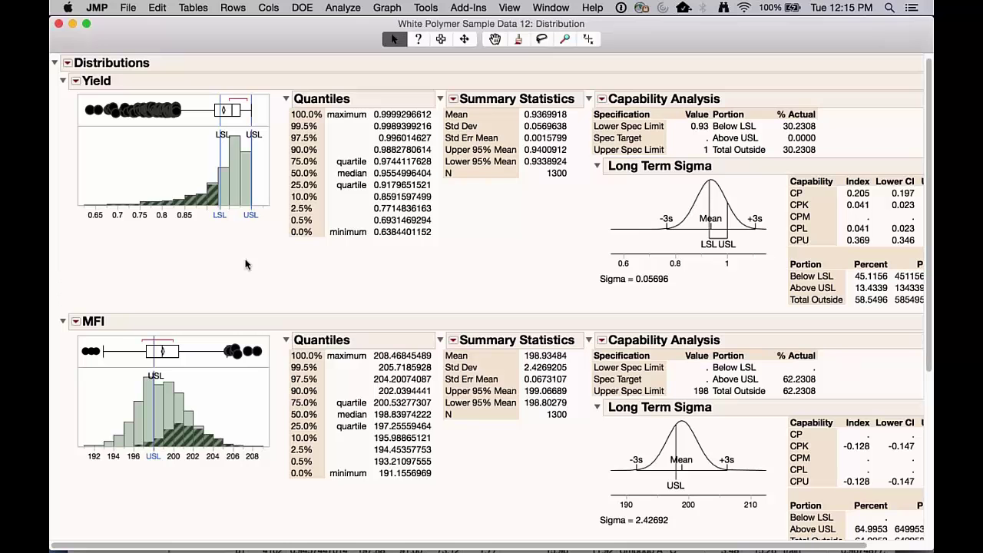
- Examine the low-yield batches in the Yield distribution and the Capability Analysis results against the spec limits
drag(229, 274, 282, 222)
mouse_move(263, 175)
mouse_down()
mouse_move(89, 229)
mouse_move(100, 244)
mouse_up()
drag(217, 235, 220, 277)
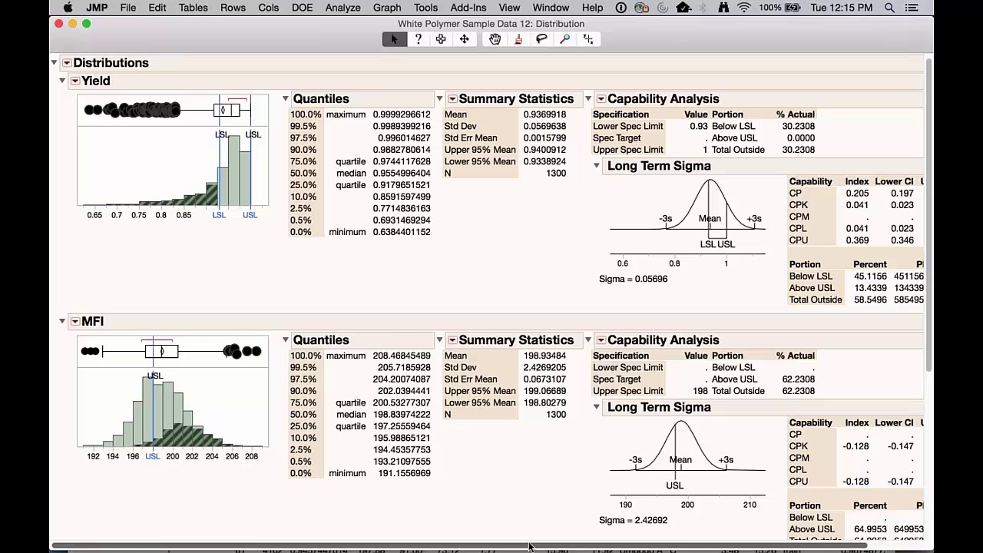
drag(513, 546, 570, 546)
drag(711, 111, 696, 135)
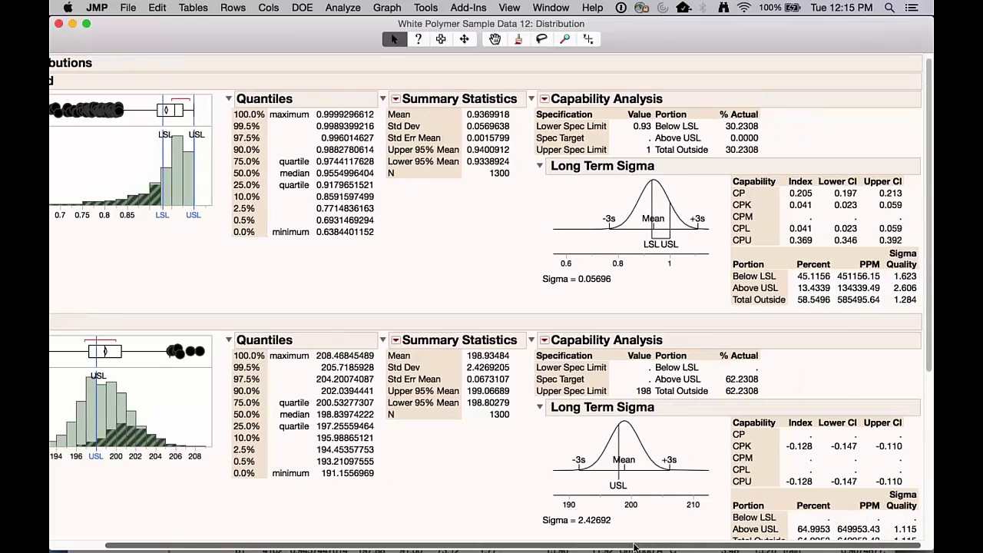
- Create a histograms-only Distribution report for the eight columns in the Input group
drag(697, 546, 640, 546)
click(343, 9)
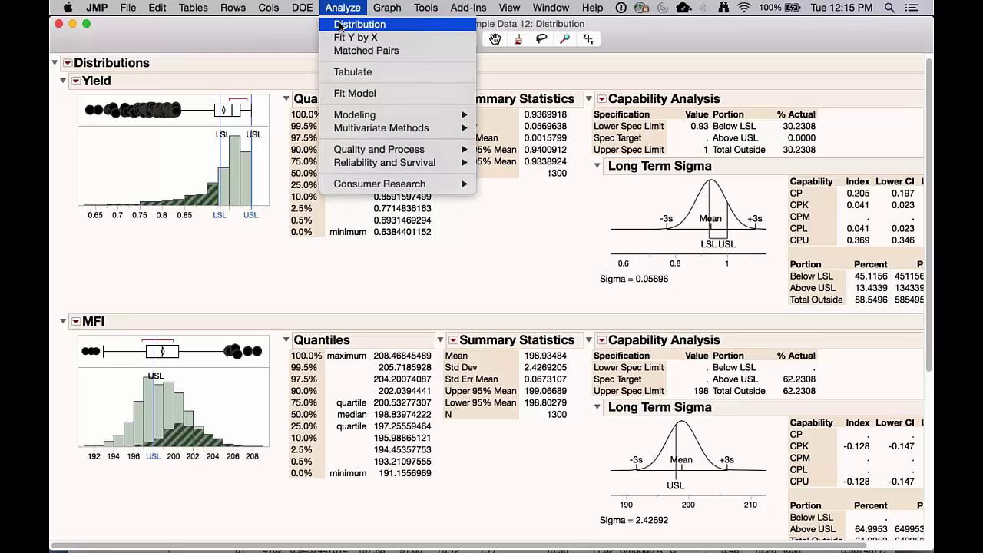
click(341, 25)
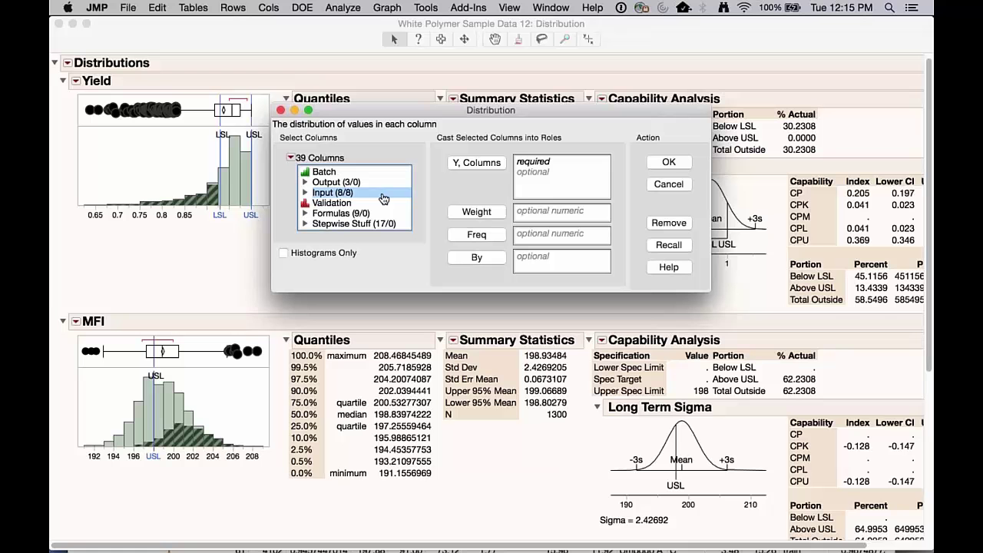
click(463, 164)
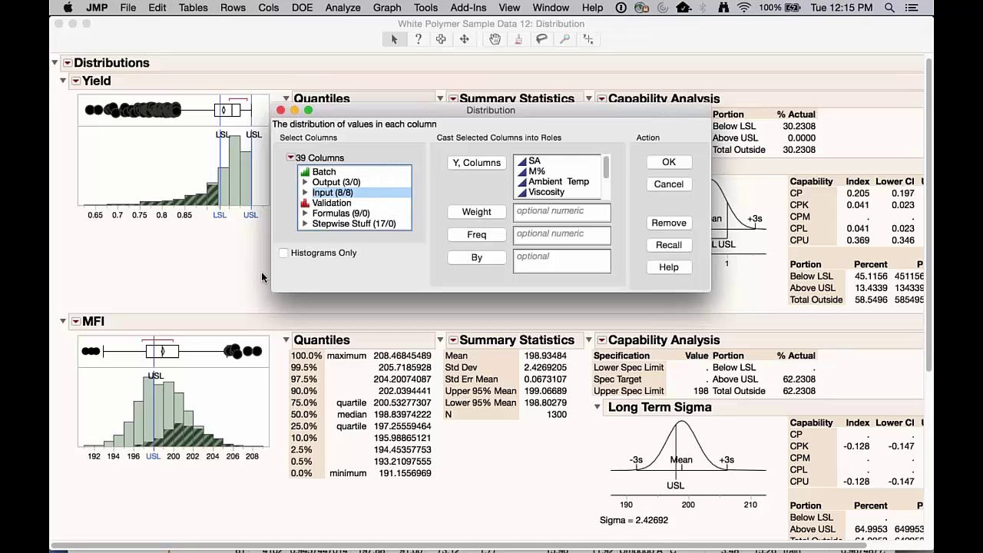
click(283, 252)
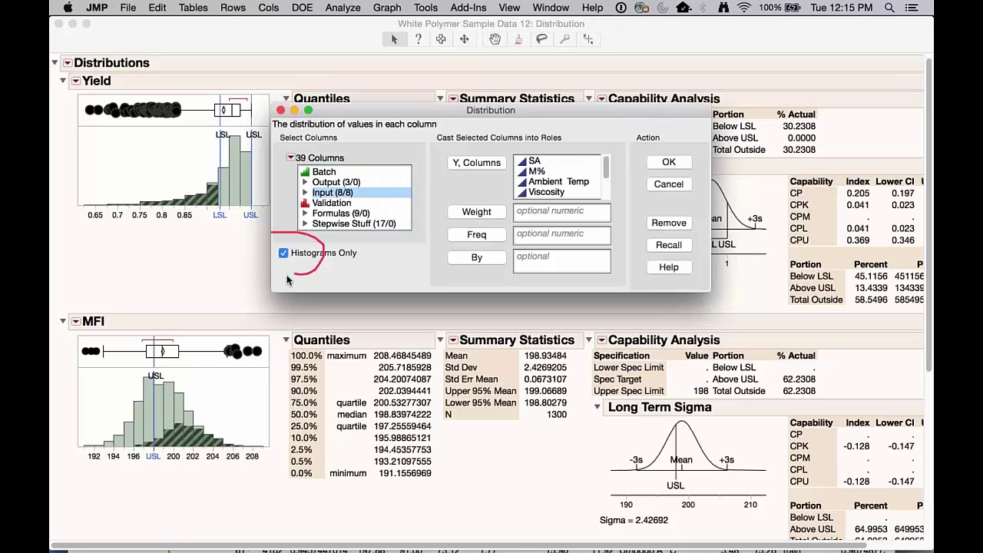
click(665, 163)
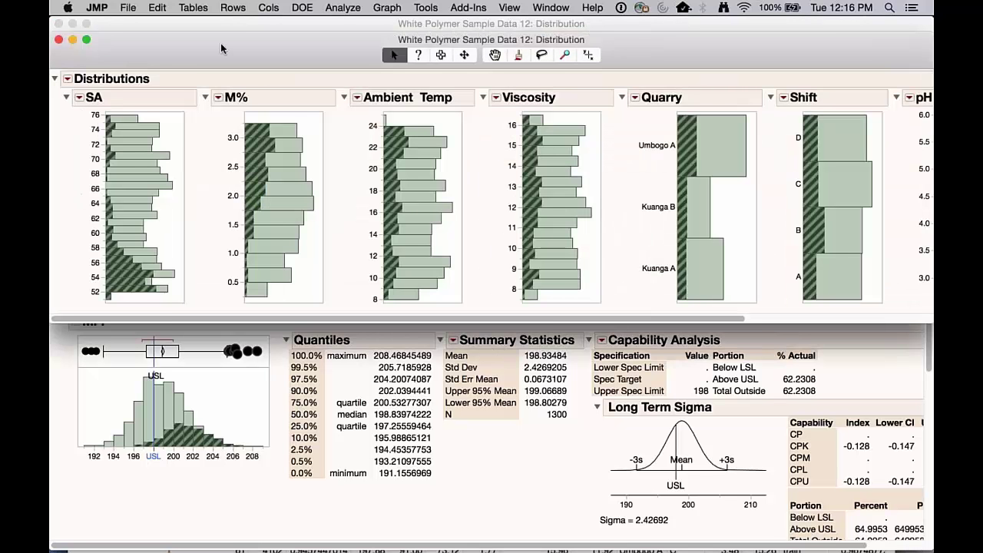
- Examine how the selected low-yield batches spread across the input histograms from SA to Xf, and close that report
mouse_move(219, 51)
mouse_down()
mouse_move(147, 52)
mouse_move(251, 53)
mouse_up()
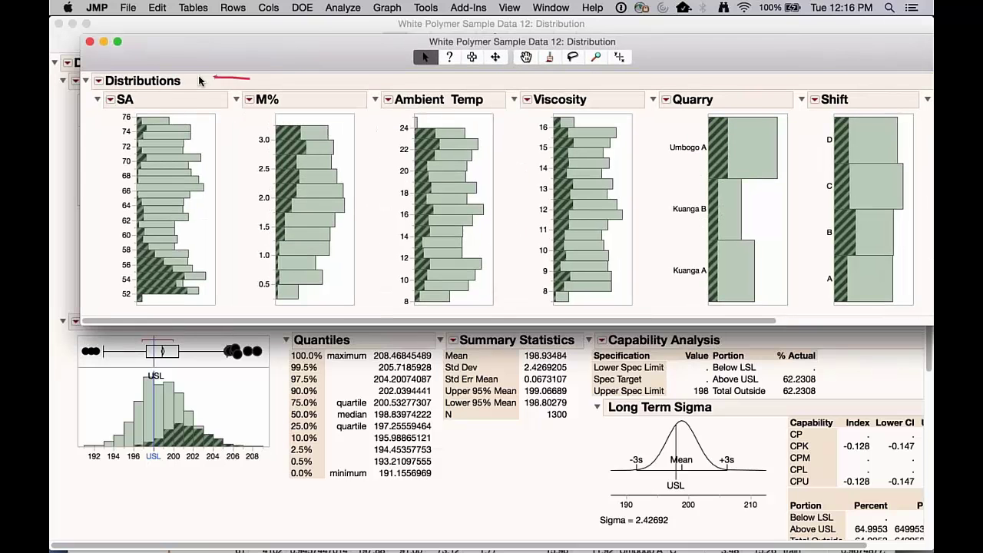
mouse_move(119, 133)
mouse_down()
mouse_move(120, 286)
mouse_move(192, 307)
mouse_move(202, 259)
mouse_move(127, 250)
mouse_move(166, 323)
mouse_move(115, 242)
mouse_move(185, 315)
mouse_move(209, 285)
mouse_move(127, 257)
mouse_move(192, 304)
mouse_move(170, 244)
mouse_move(124, 257)
mouse_move(121, 300)
mouse_up()
mouse_move(96, 119)
mouse_down()
mouse_move(102, 148)
mouse_move(152, 155)
mouse_move(123, 136)
mouse_move(127, 165)
mouse_up()
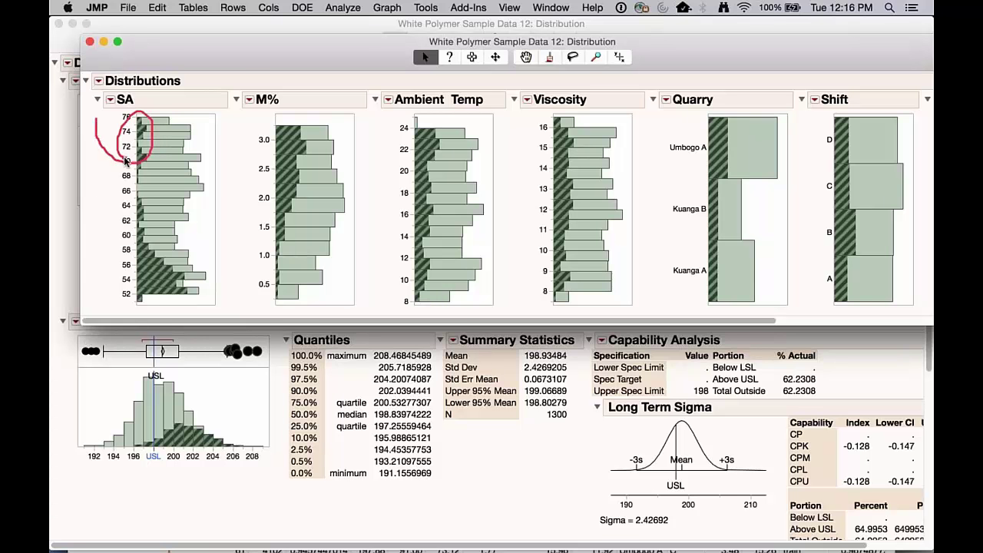
mouse_move(280, 59)
mouse_down()
mouse_move(237, 72)
mouse_move(273, 56)
mouse_move(172, 123)
mouse_move(213, 271)
mouse_move(226, 272)
mouse_up()
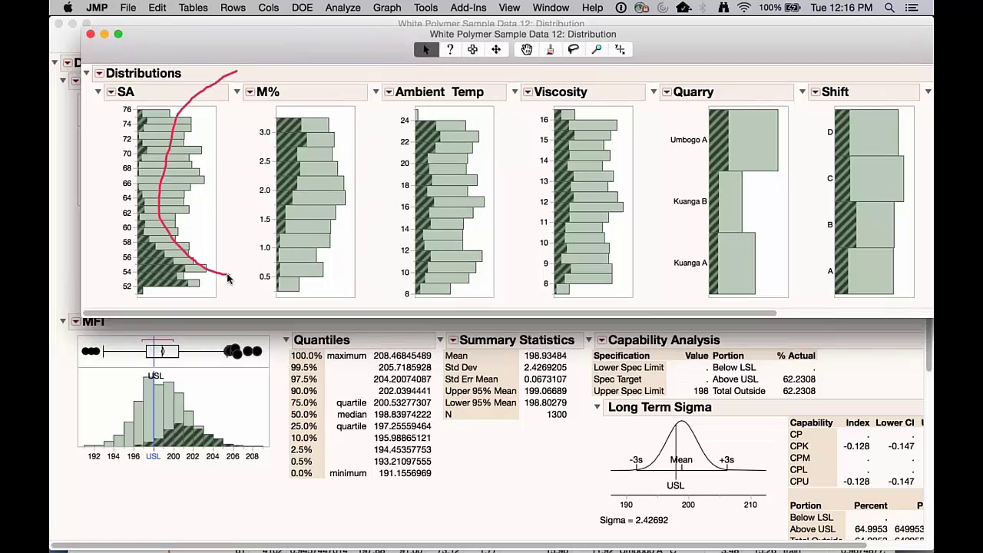
mouse_move(351, 71)
mouse_down()
mouse_move(327, 66)
mouse_move(243, 91)
mouse_move(241, 197)
mouse_move(266, 224)
mouse_move(331, 181)
mouse_move(304, 94)
mouse_move(295, 223)
mouse_move(278, 95)
mouse_move(268, 202)
mouse_move(294, 210)
mouse_up()
key(Escape)
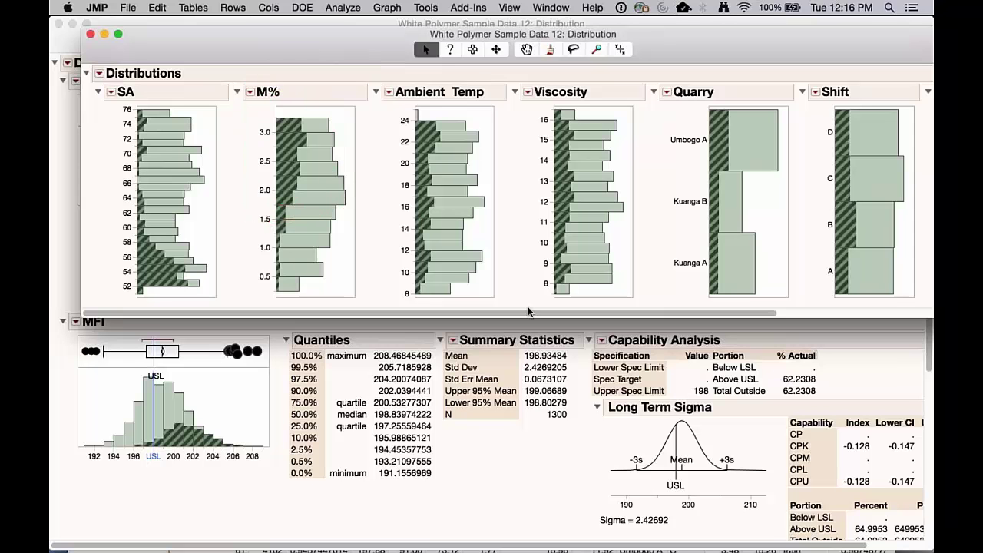
drag(528, 313, 773, 315)
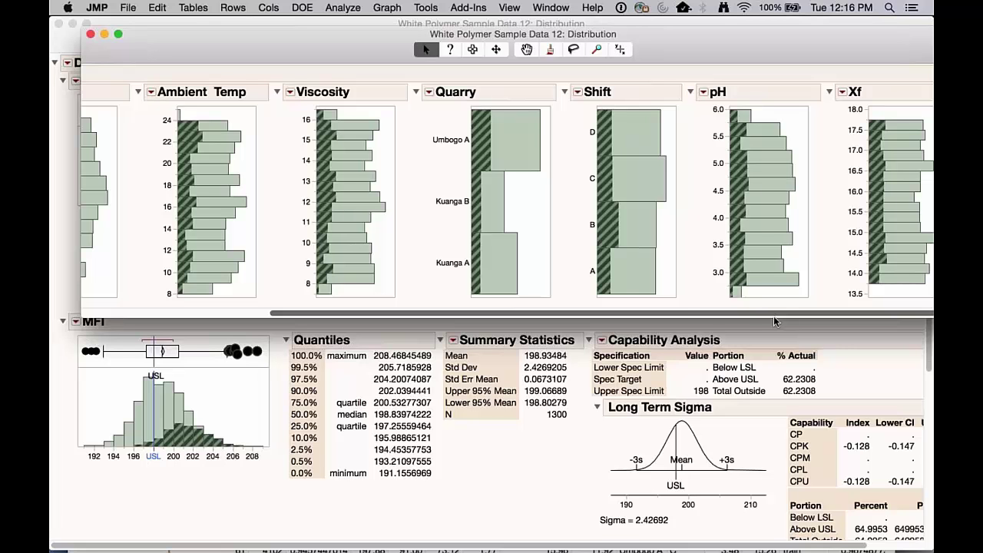
drag(774, 315, 450, 309)
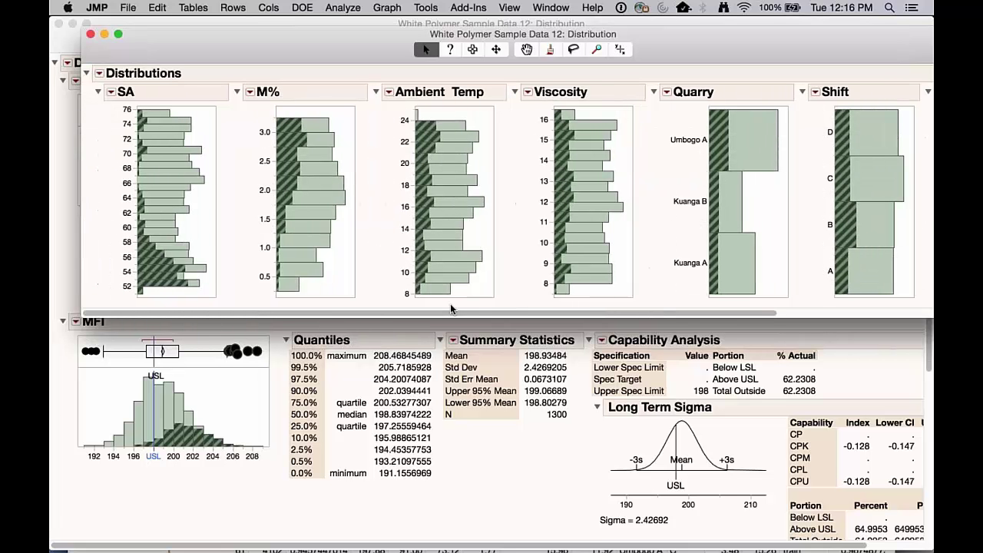
click(91, 35)
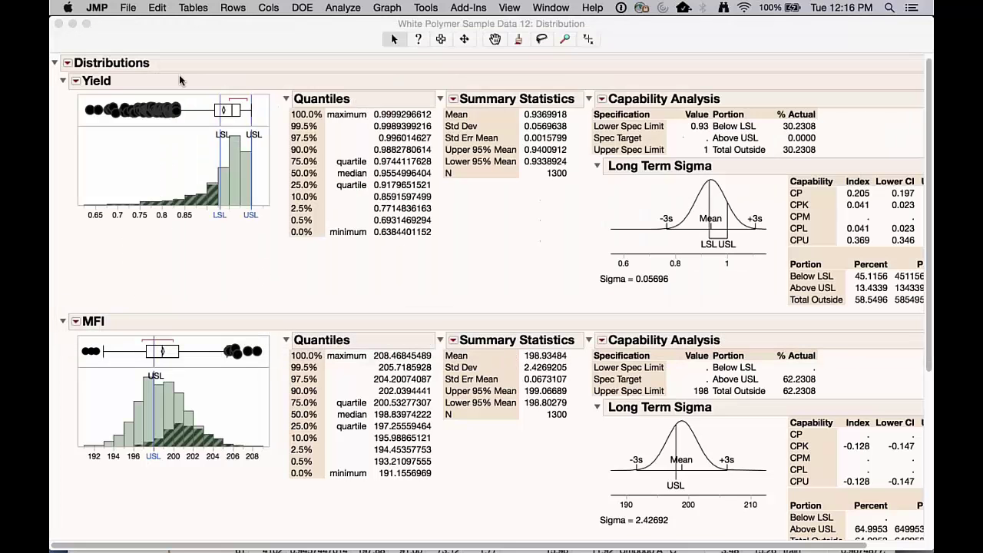
- Collapse the MFI and CI reports and the Quantiles, Summary Statistics and Capability Analysis sections of Yield
click(63, 321)
click(63, 343)
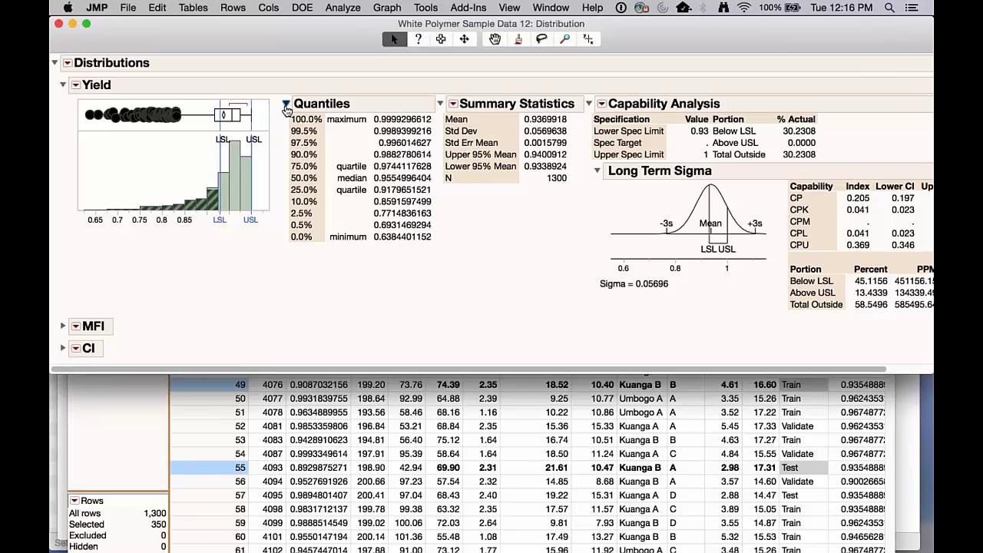
click(285, 104)
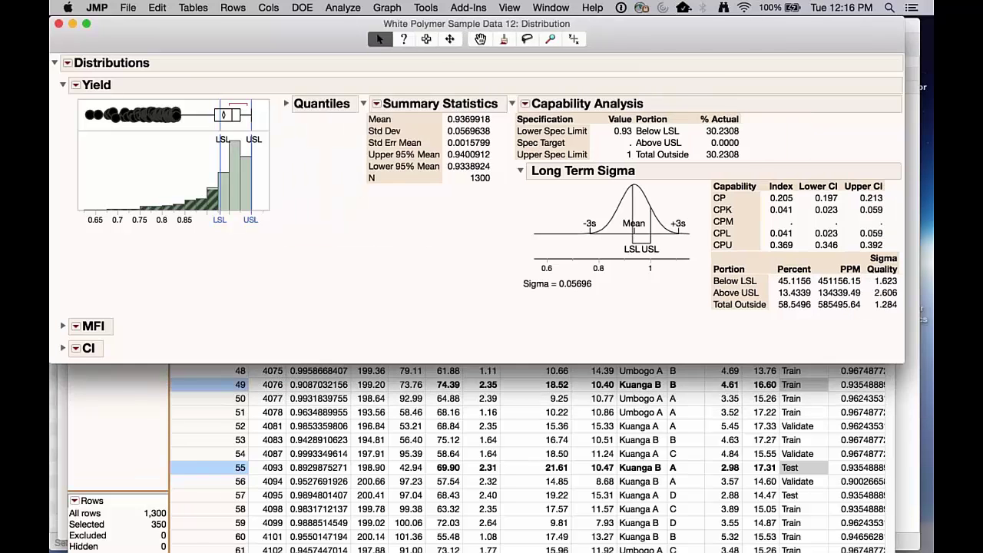
click(363, 104)
click(524, 104)
click(506, 102)
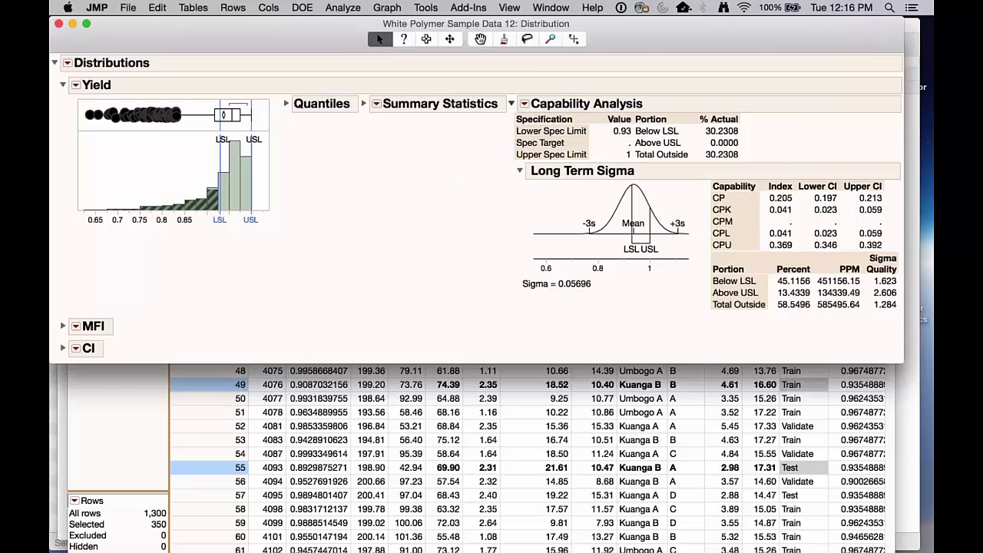
click(511, 104)
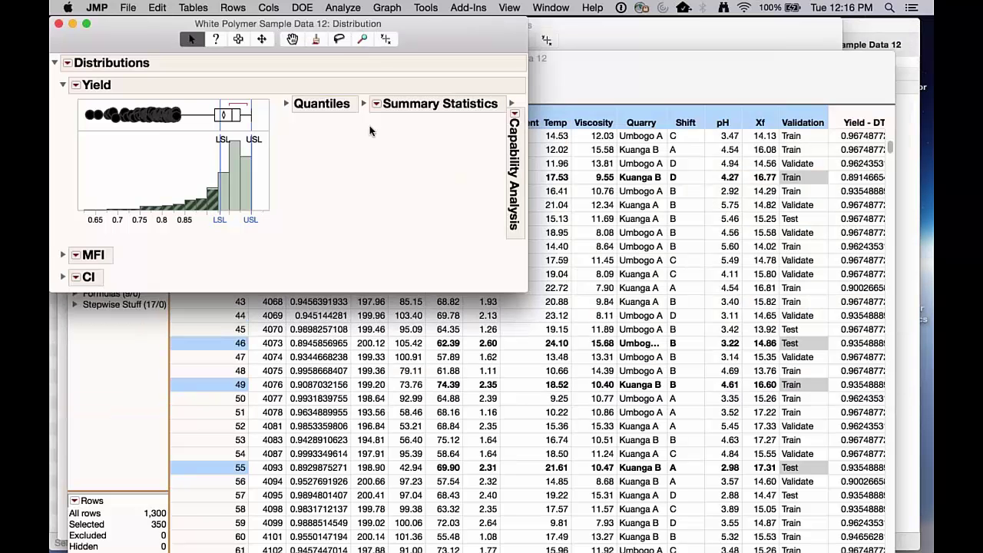
- Fit a Normal distribution to Yield and examine its curve against the histogram
click(77, 85)
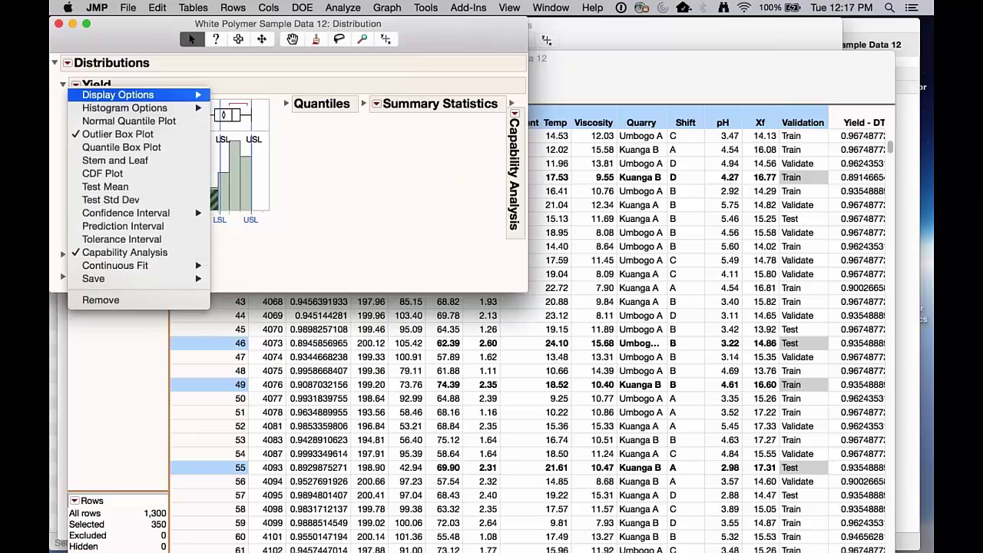
mouse_move(146, 267)
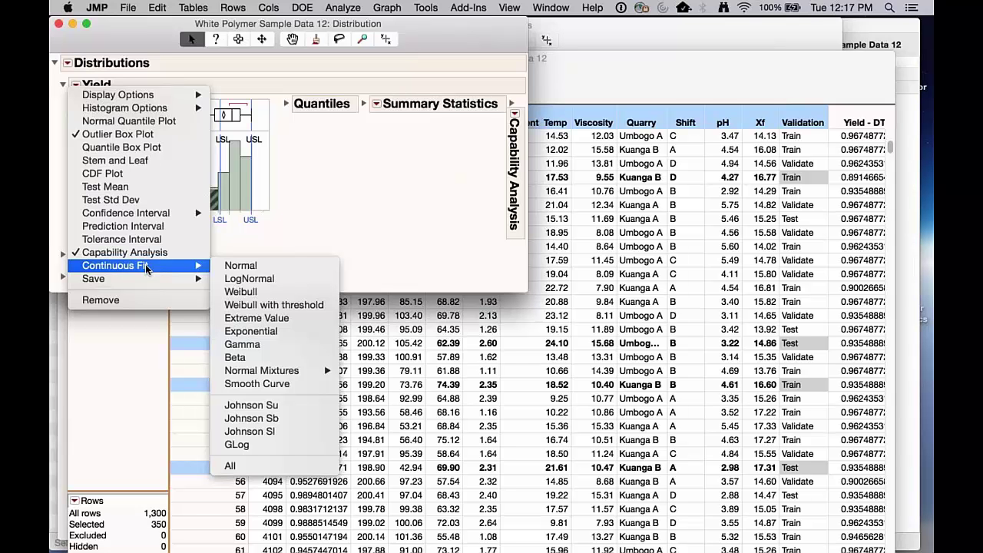
click(252, 265)
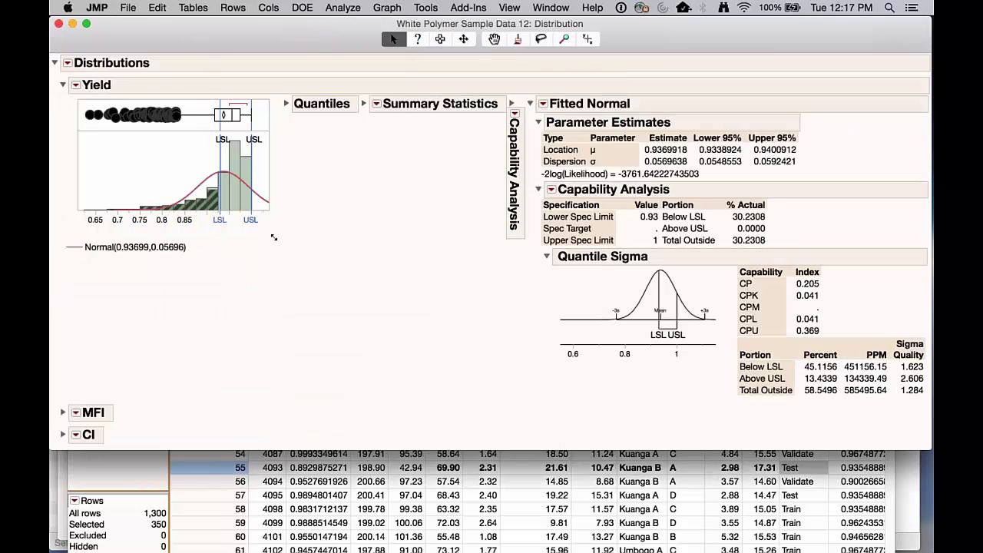
mouse_move(265, 212)
mouse_down()
mouse_move(231, 177)
mouse_move(167, 203)
mouse_up()
mouse_move(436, 234)
mouse_down()
mouse_move(691, 313)
mouse_move(841, 180)
mouse_move(549, 102)
mouse_move(548, 281)
mouse_up()
- Run the Goodness of Fit test on Yield's fitted Normal distribution and check its p-value
click(544, 105)
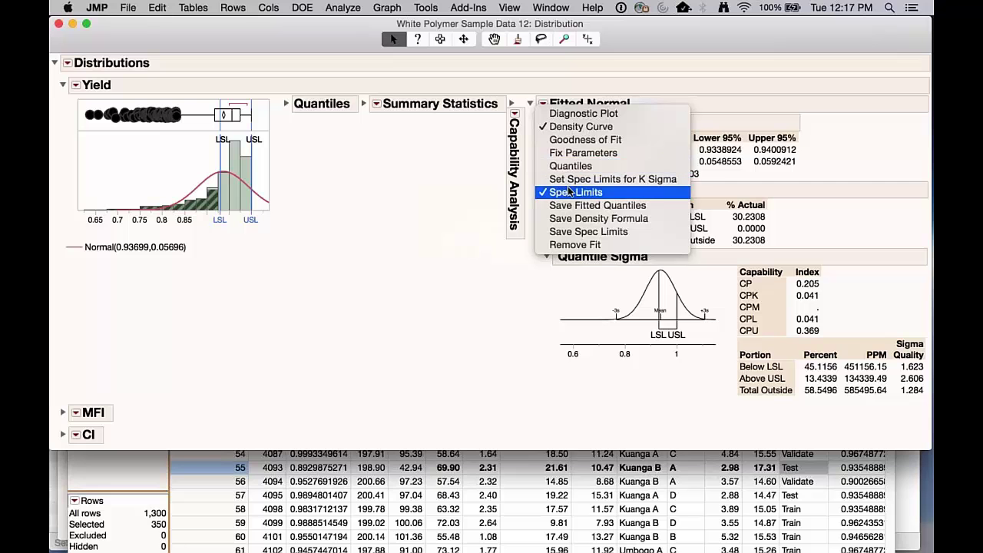
click(574, 141)
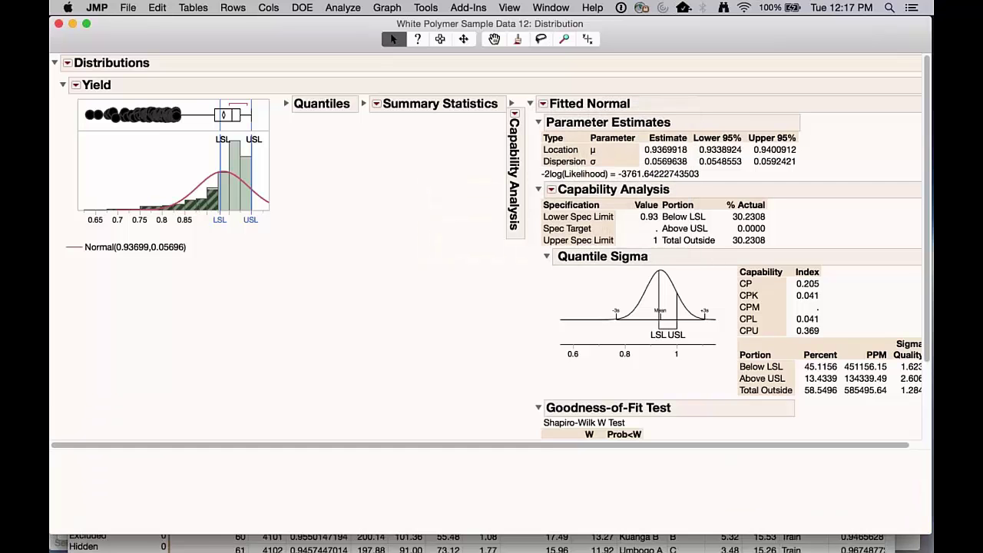
mouse_move(495, 486)
mouse_down()
mouse_move(753, 499)
mouse_move(839, 434)
mouse_move(808, 411)
mouse_move(614, 388)
mouse_move(473, 479)
mouse_up()
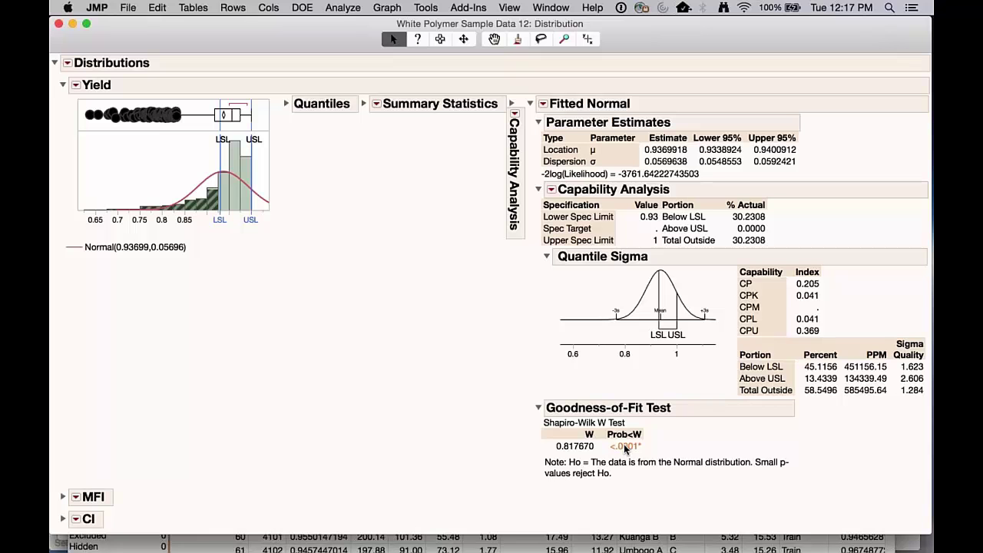
mouse_move(631, 450)
drag(263, 267, 305, 223)
mouse_move(274, 195)
mouse_down()
mouse_move(253, 201)
mouse_move(263, 212)
mouse_move(273, 198)
mouse_move(248, 205)
mouse_move(256, 218)
mouse_move(272, 215)
mouse_move(274, 198)
mouse_move(255, 193)
mouse_move(250, 211)
mouse_move(260, 212)
mouse_up()
- Collapse the Fitted Normal section and fit all continuous distributions to Yield to compare them
click(529, 104)
click(76, 88)
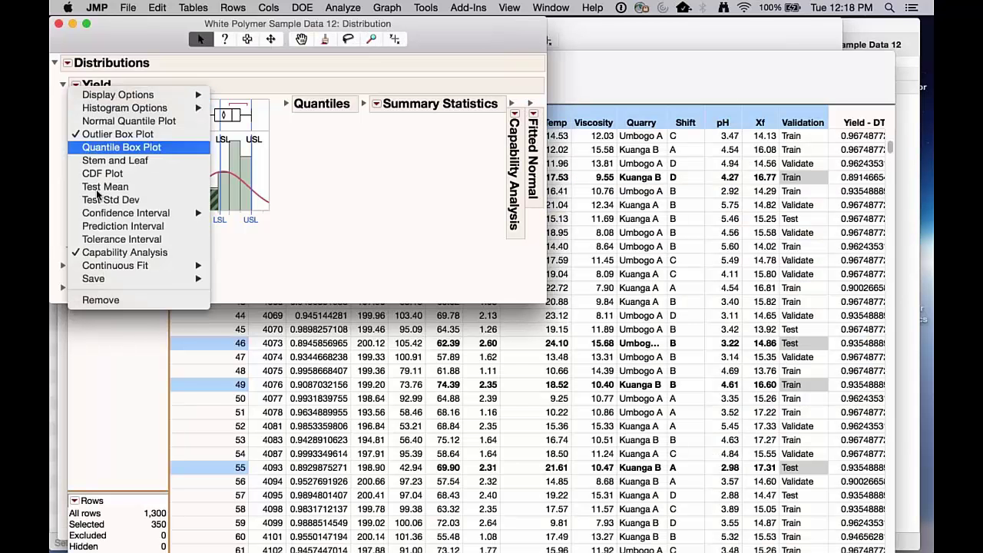
mouse_move(113, 267)
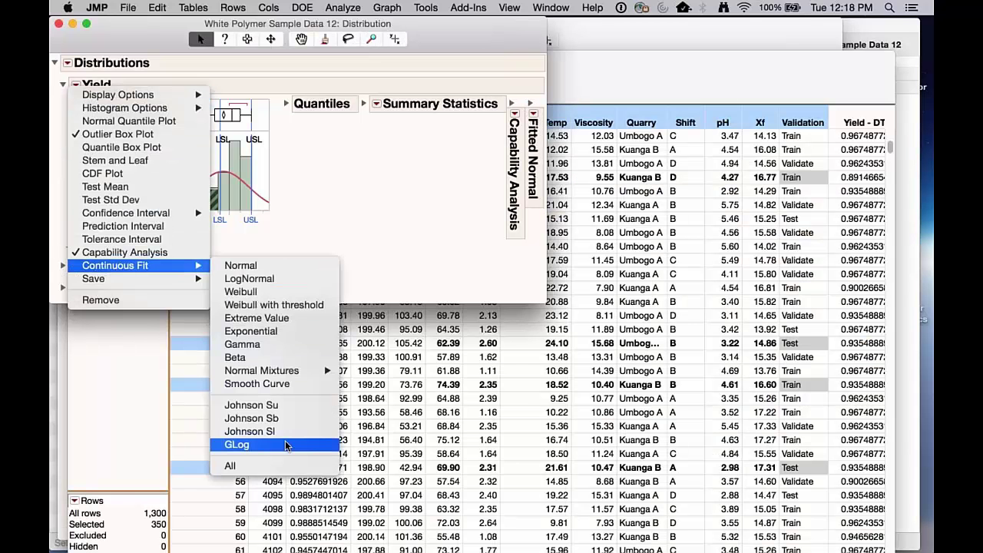
click(404, 307)
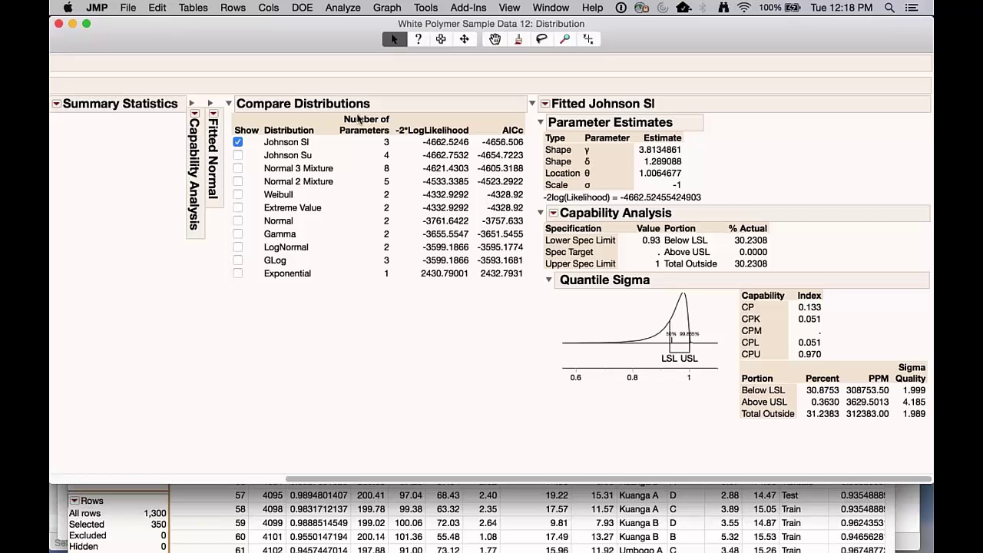
mouse_move(343, 315)
mouse_down()
mouse_move(380, 165)
mouse_move(232, 136)
mouse_up()
- Collapse the Compare Distributions and Fitted Johnson Sl sections of the Yield report
click(228, 103)
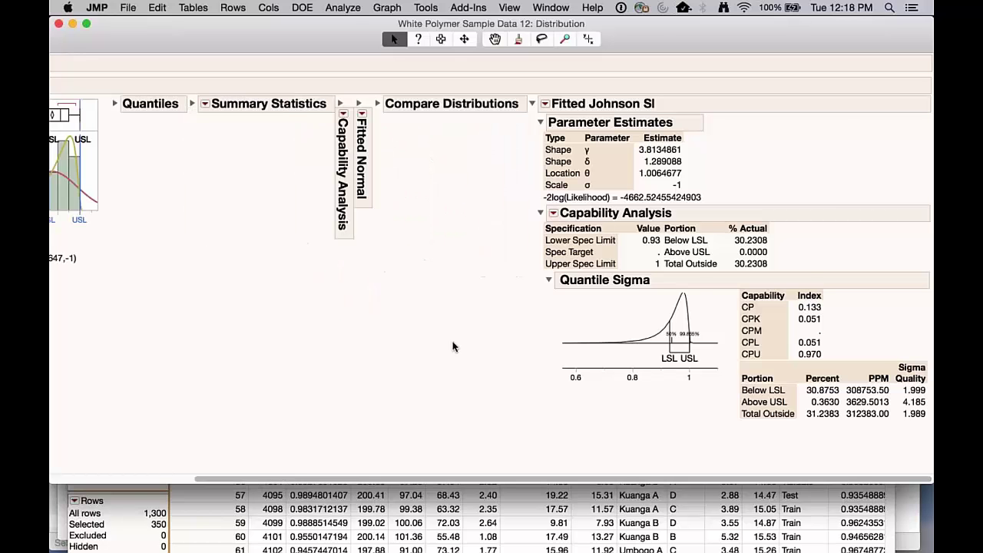
click(377, 102)
click(377, 103)
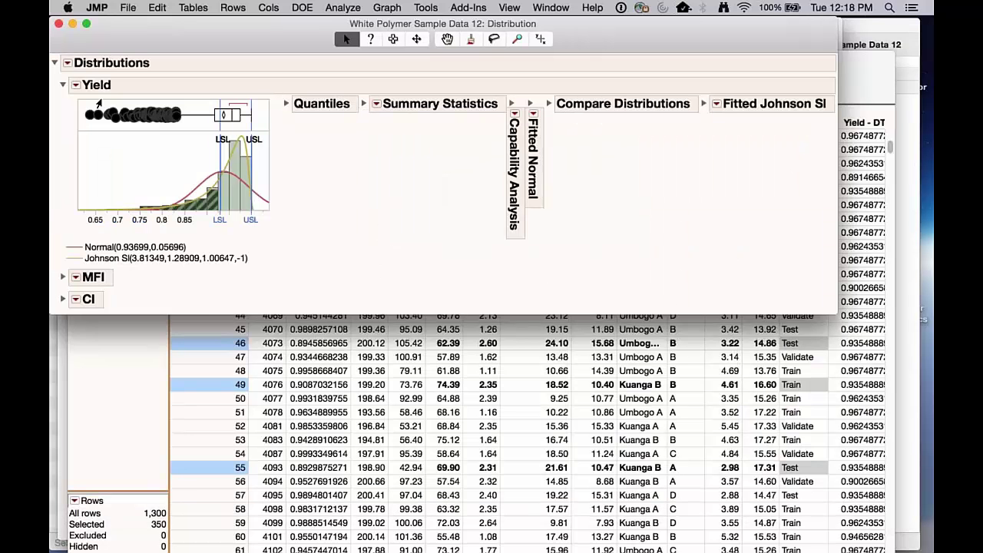
- Add a Beta fit to the Yield distribution, and close the report to return to the data table
click(75, 84)
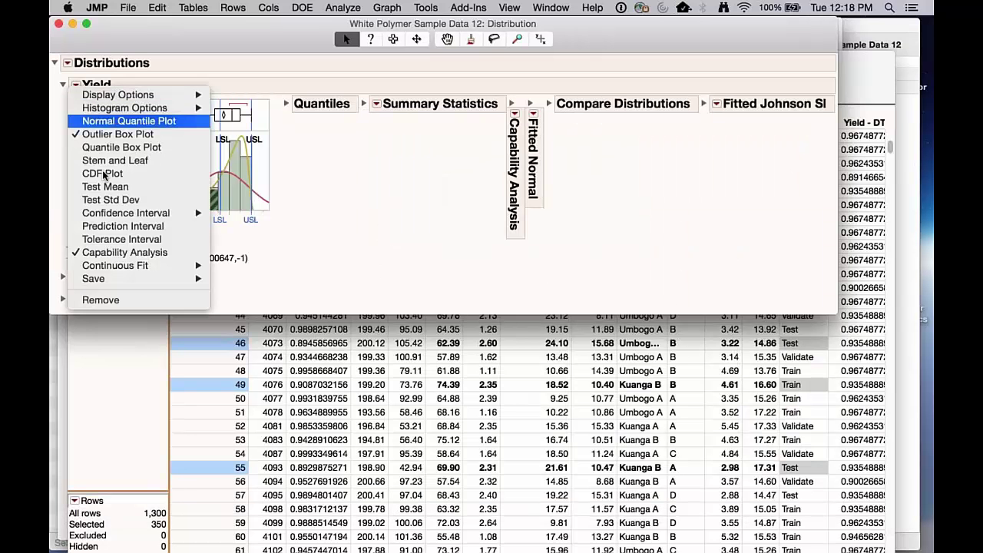
mouse_move(192, 265)
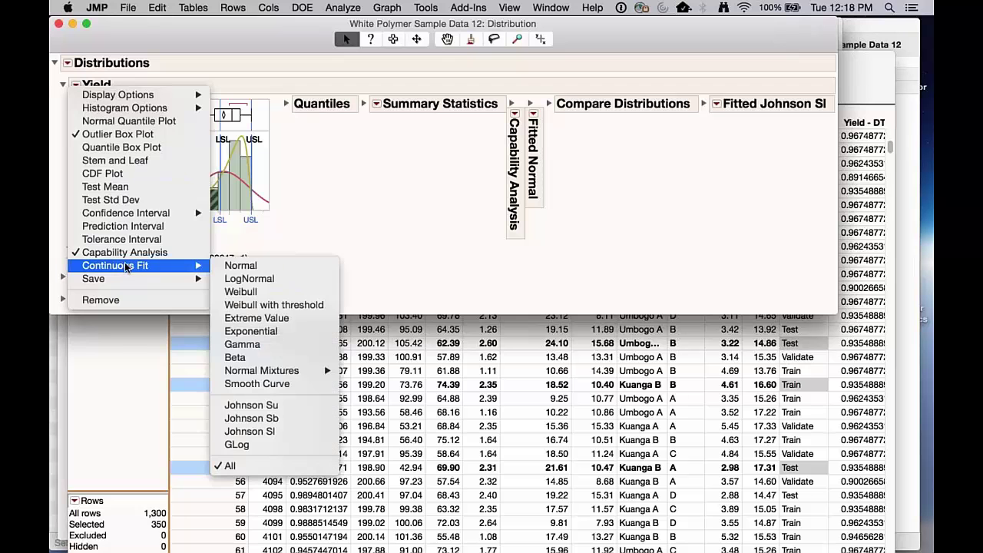
click(246, 357)
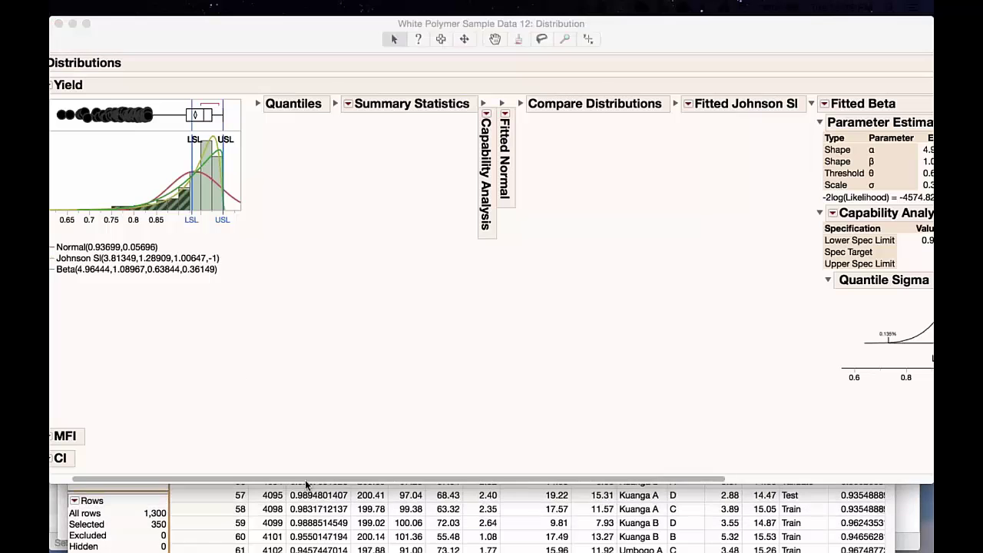
drag(301, 478, 273, 477)
click(59, 24)
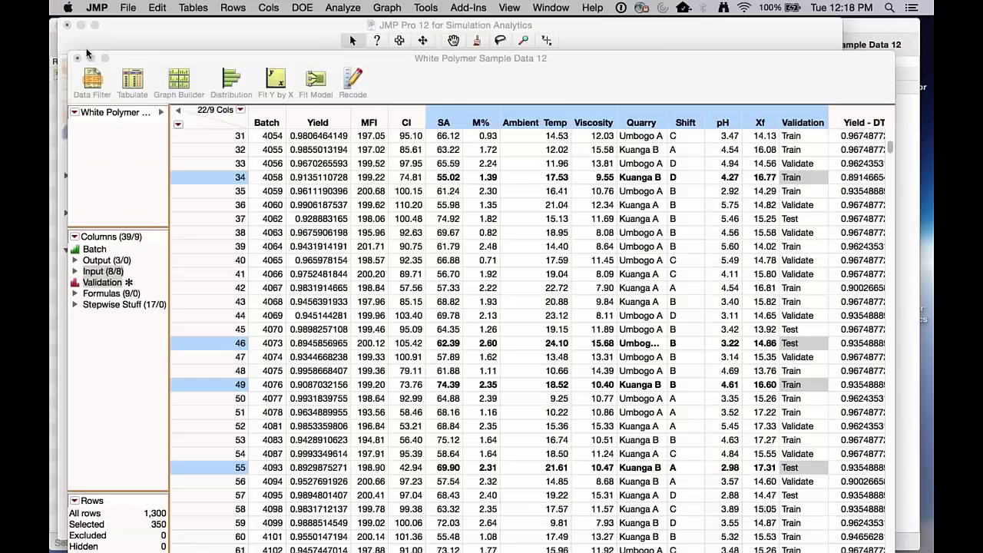
- Create a new Distribution report for the Yield column only
click(340, 7)
click(340, 25)
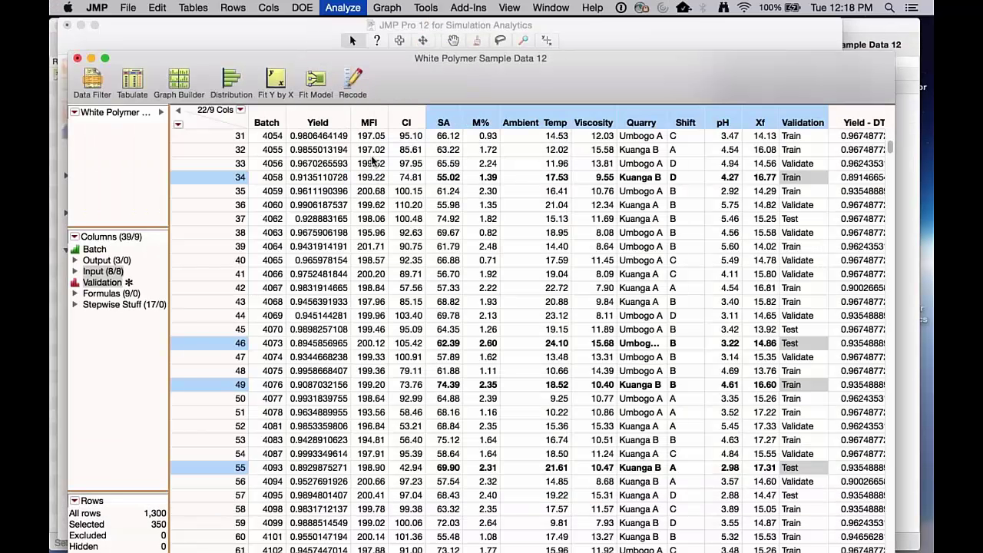
click(304, 182)
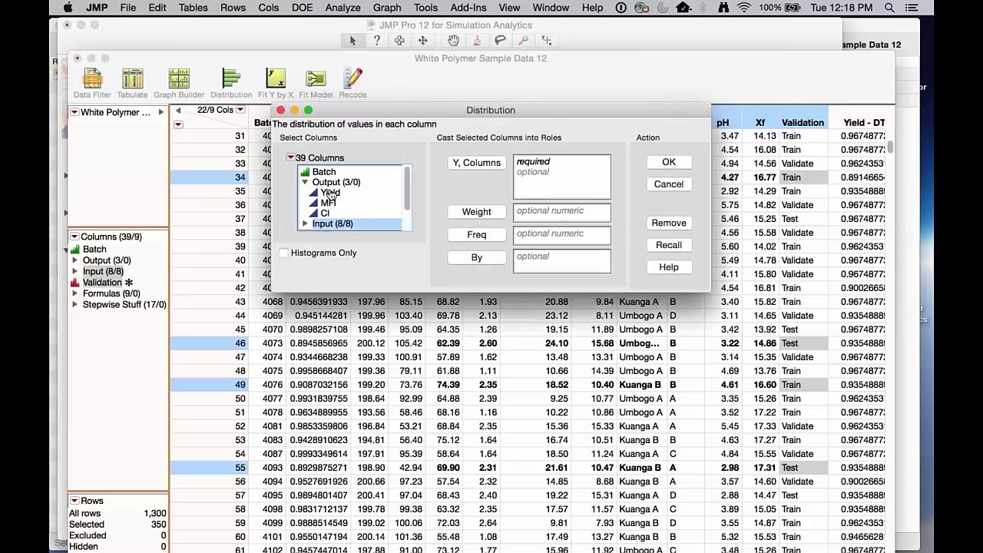
click(330, 192)
click(464, 162)
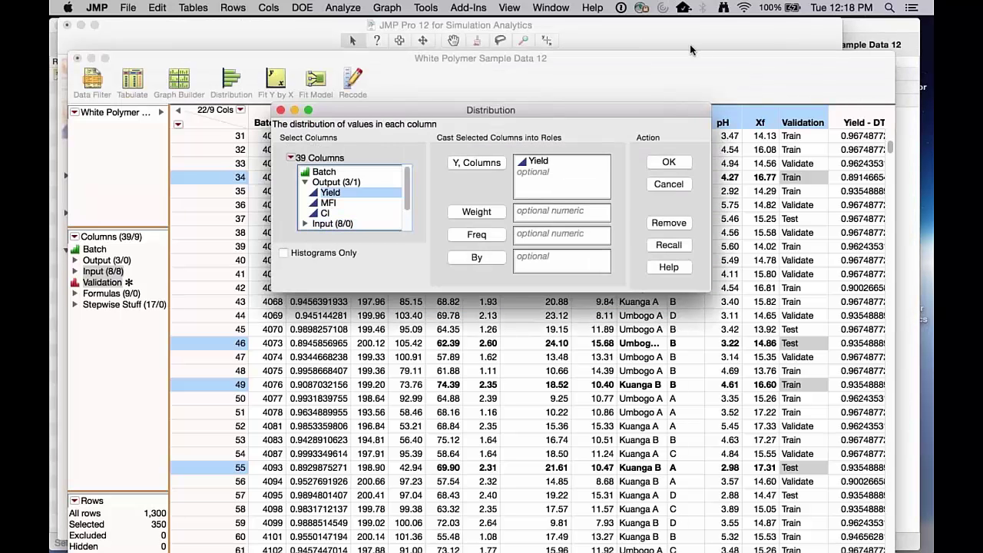
click(668, 162)
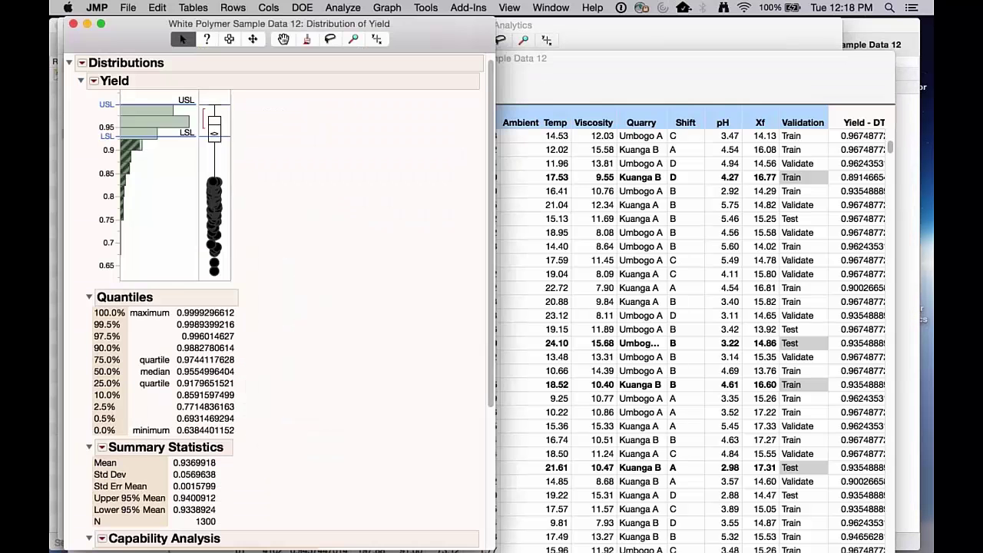
- Switch the Yield distribution report to a horizontal layout
click(94, 83)
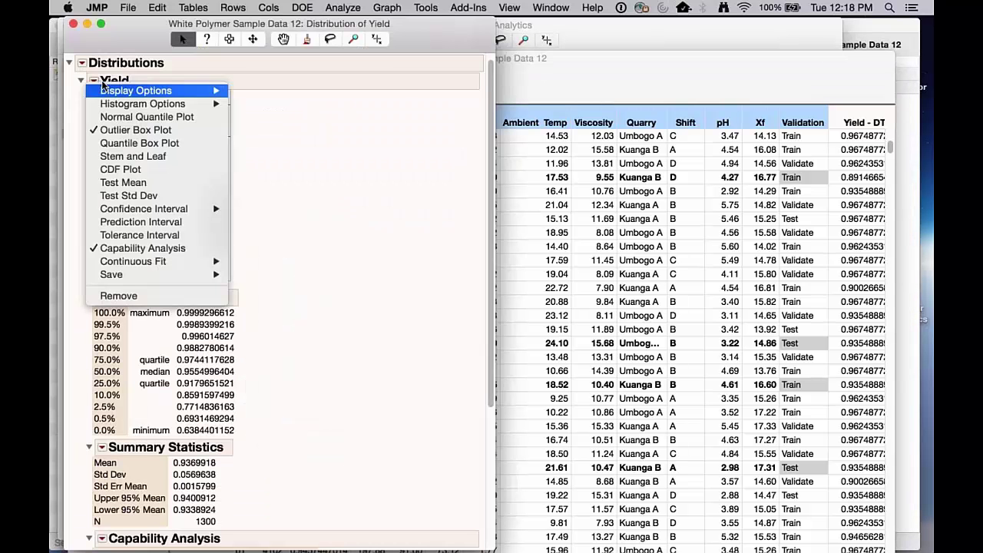
mouse_move(218, 92)
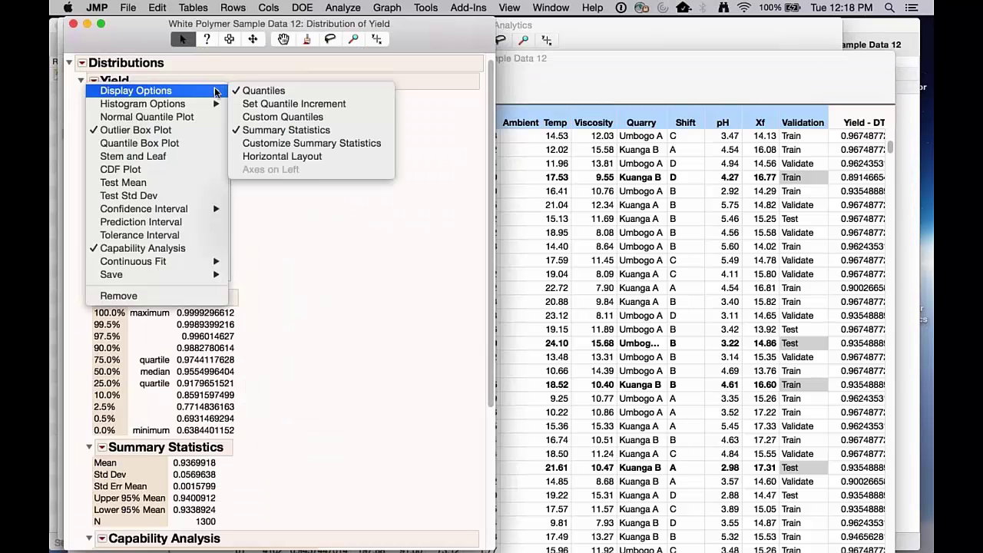
click(281, 156)
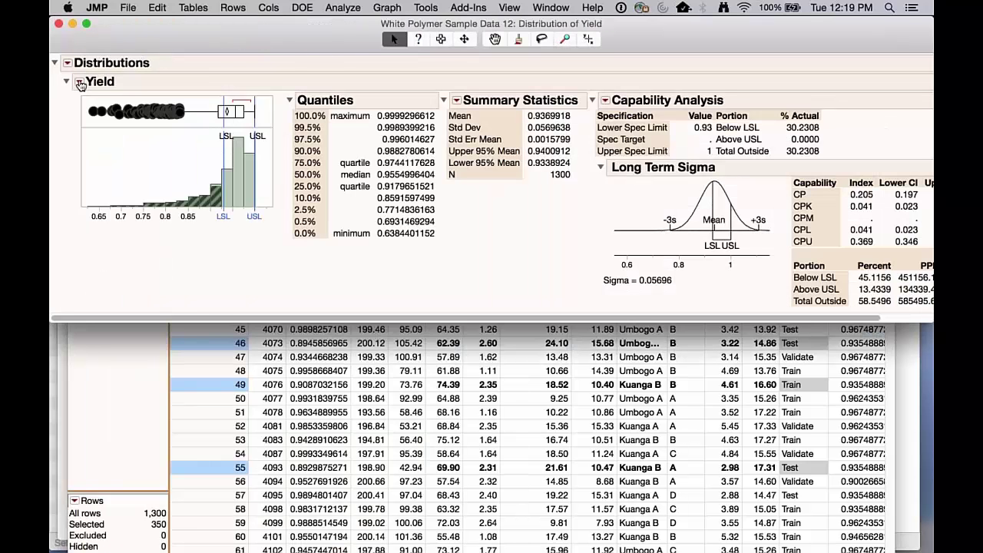
- Add a Beta fit to the Yield distribution and reposition the report window
click(79, 82)
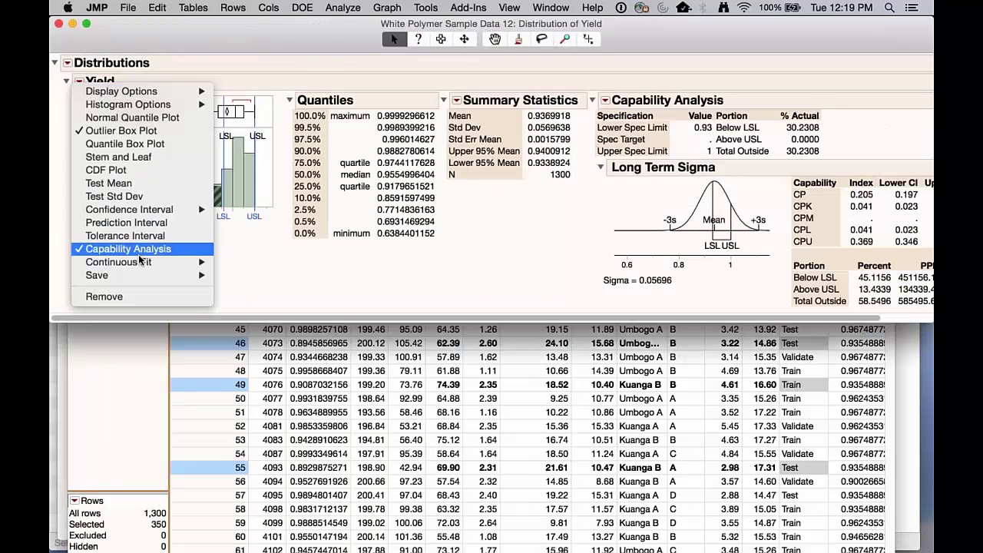
mouse_move(142, 262)
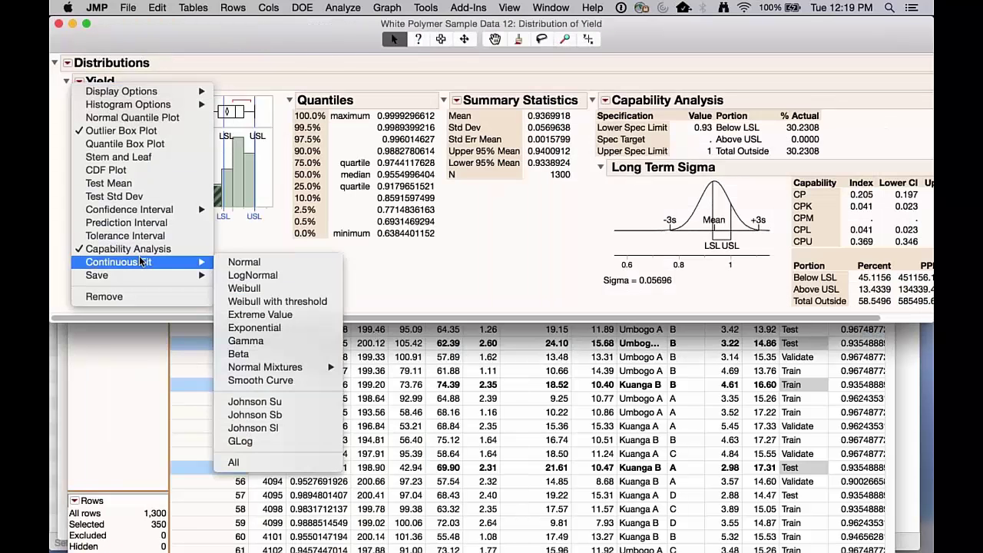
click(295, 353)
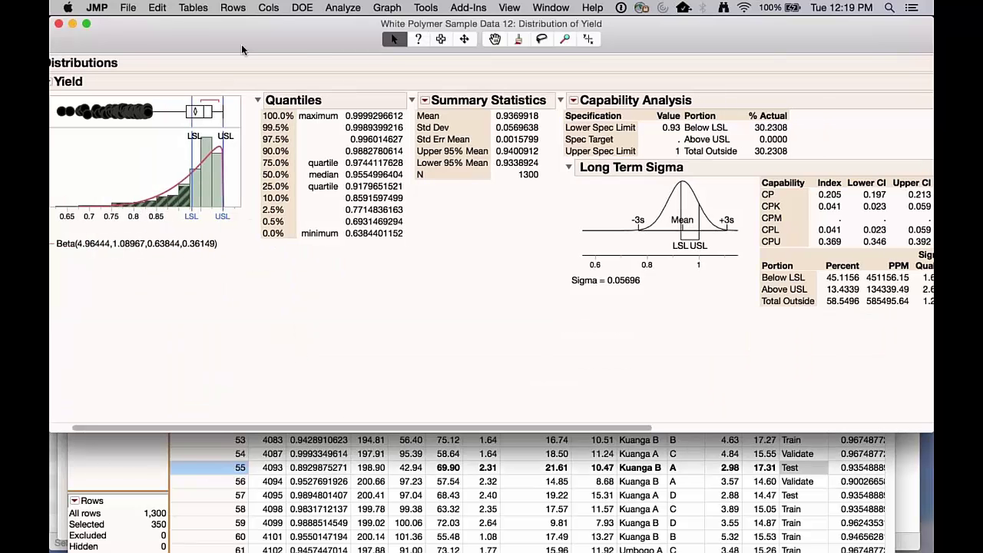
drag(241, 50, 321, 53)
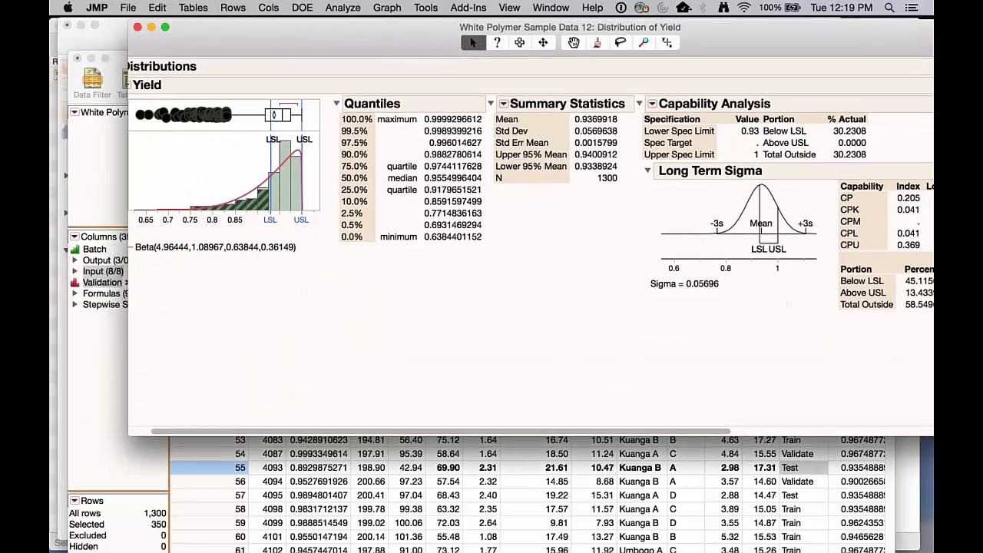
- Compare the Fitted Beta capability analysis with the Long Term Sigma results, and close the Yield report
mouse_move(149, 267)
mouse_down()
mouse_move(258, 193)
mouse_move(296, 153)
mouse_move(304, 209)
mouse_move(302, 154)
mouse_move(270, 176)
mouse_move(179, 209)
mouse_up()
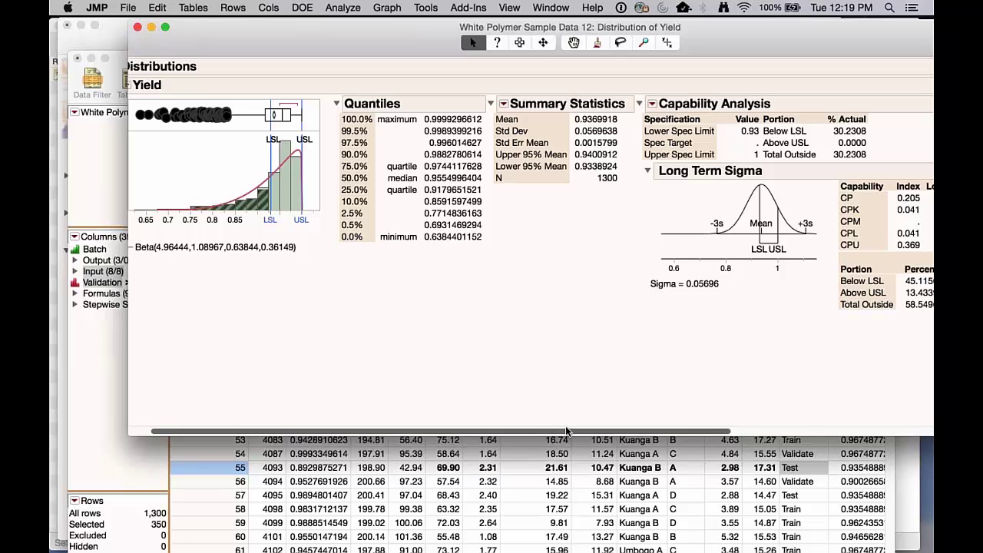
drag(573, 429, 858, 427)
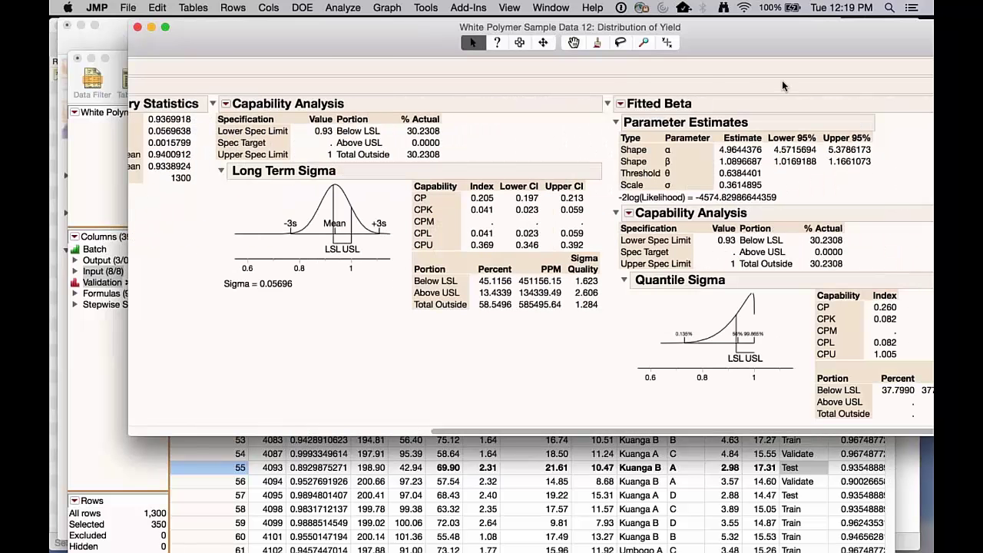
mouse_move(634, 77)
mouse_down()
mouse_move(595, 242)
mouse_move(700, 304)
mouse_move(864, 121)
mouse_move(757, 102)
mouse_up()
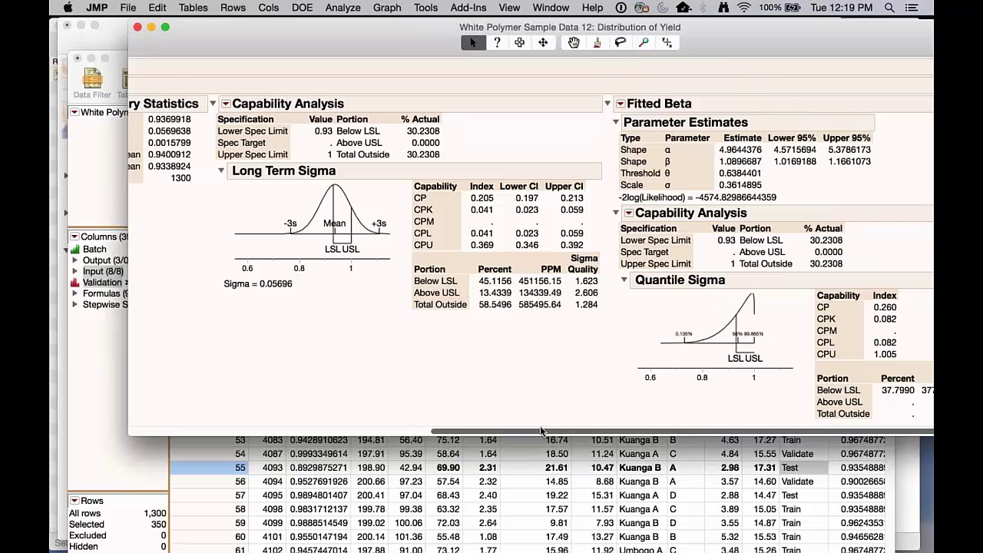
drag(516, 432, 202, 418)
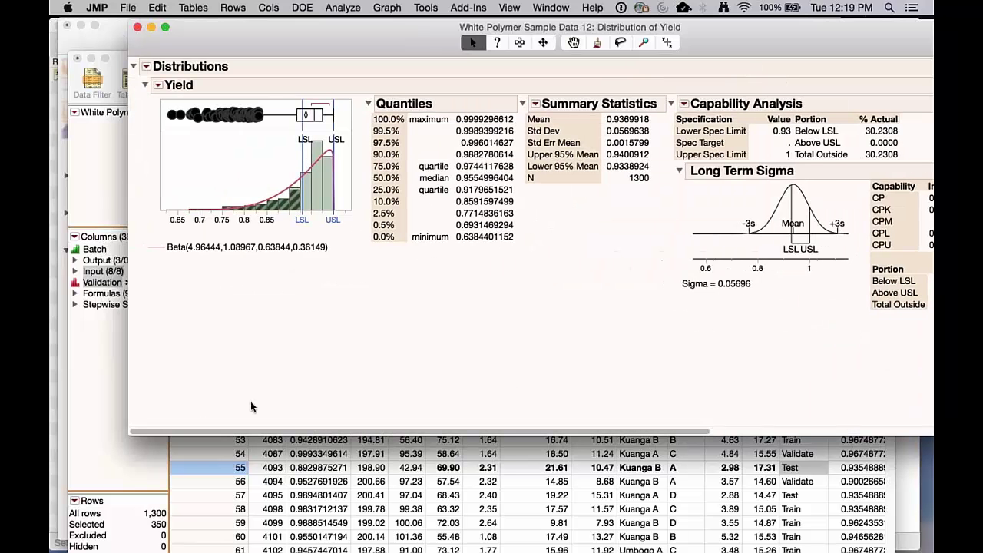
click(139, 29)
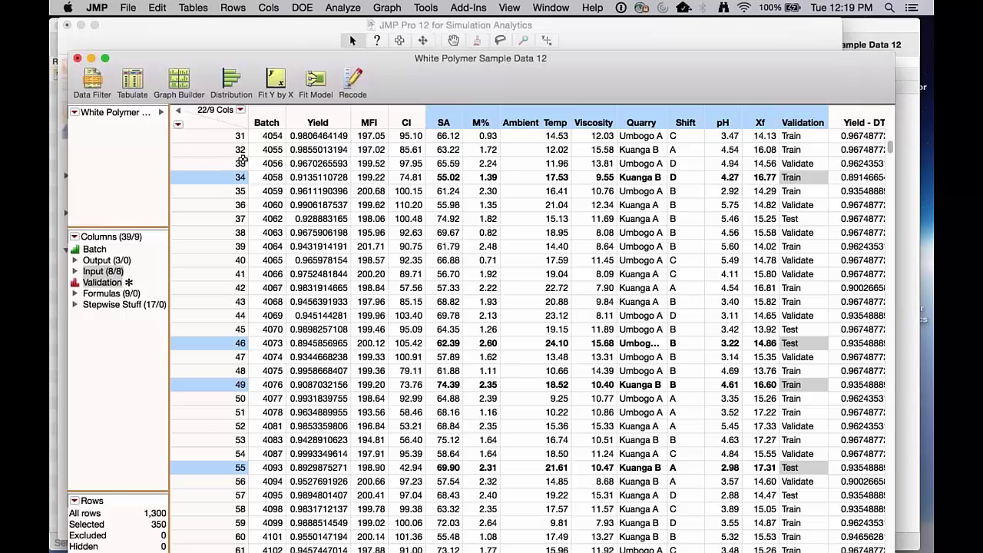
- Start a Graph Builder plot from the data table with Yield as the Y variable
click(445, 122)
click(481, 122)
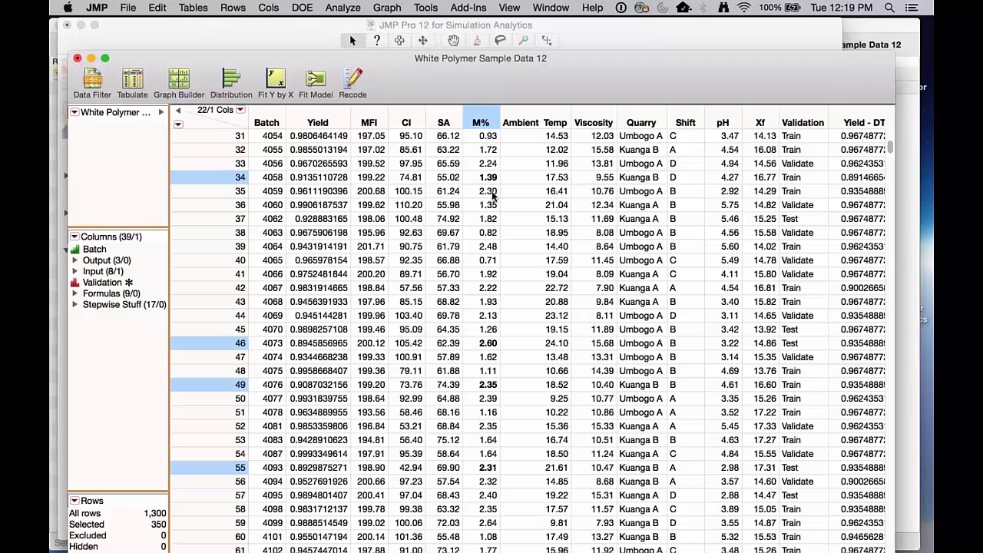
click(386, 7)
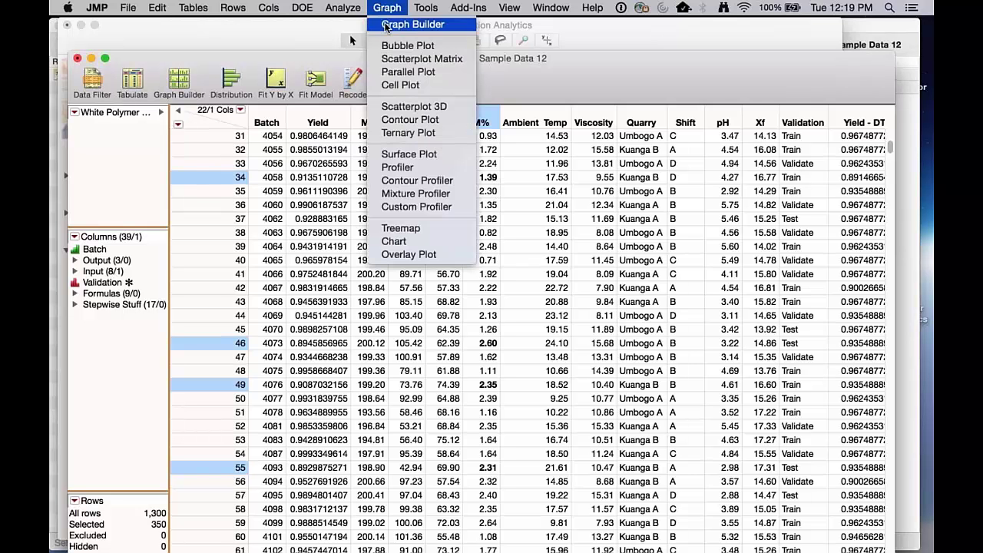
click(541, 259)
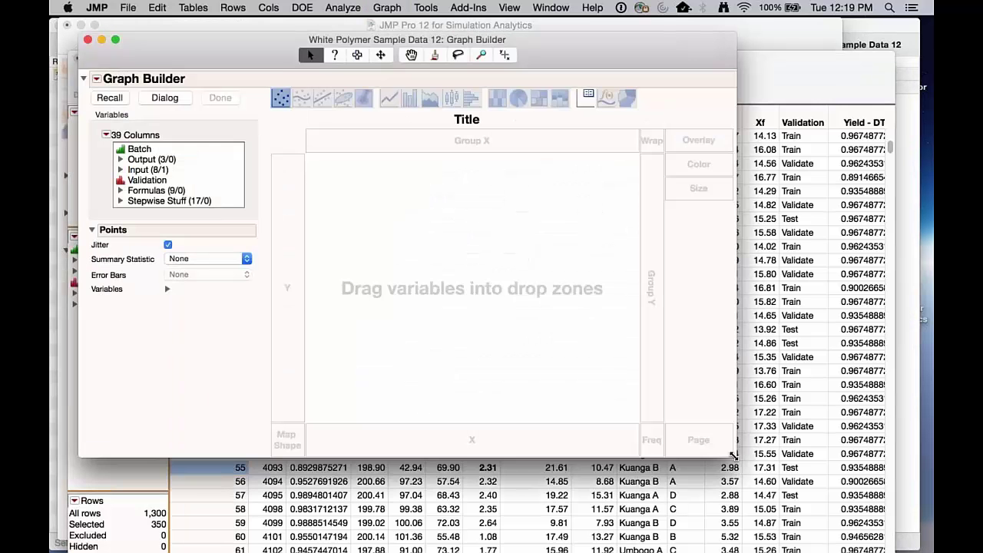
click(120, 159)
mouse_move(145, 170)
mouse_down()
mouse_move(282, 322)
mouse_move(282, 336)
mouse_move(307, 343)
mouse_move(377, 241)
mouse_move(282, 174)
mouse_move(259, 247)
mouse_move(360, 263)
mouse_up()
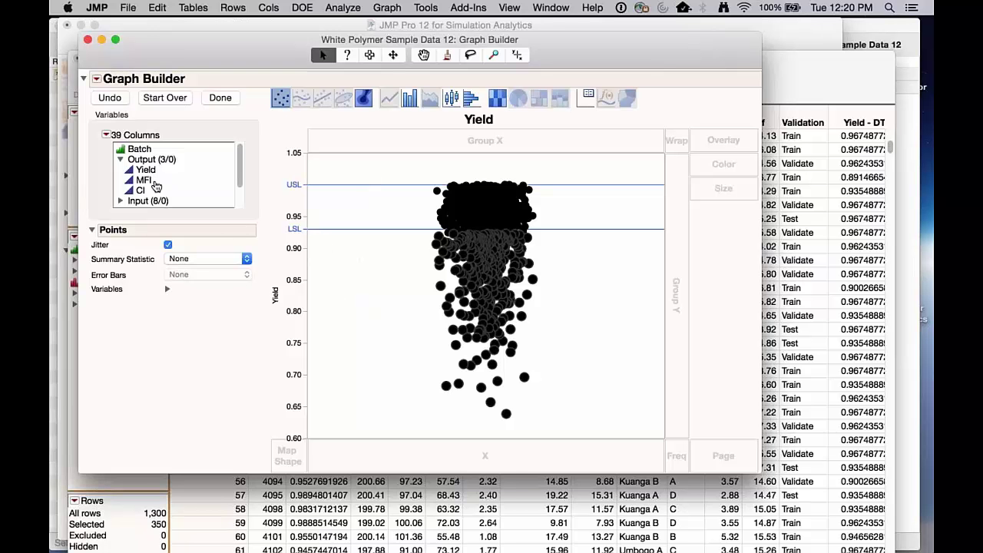
- Add SA and M% side by side as X variables and remove the points, leaving only the smoother lines
click(120, 201)
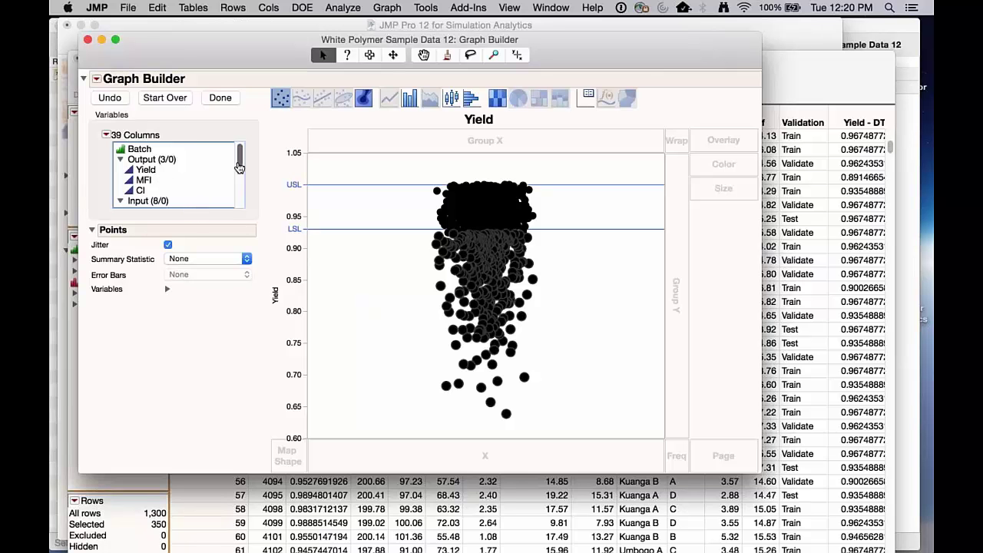
drag(240, 166, 239, 182)
drag(145, 170, 373, 438)
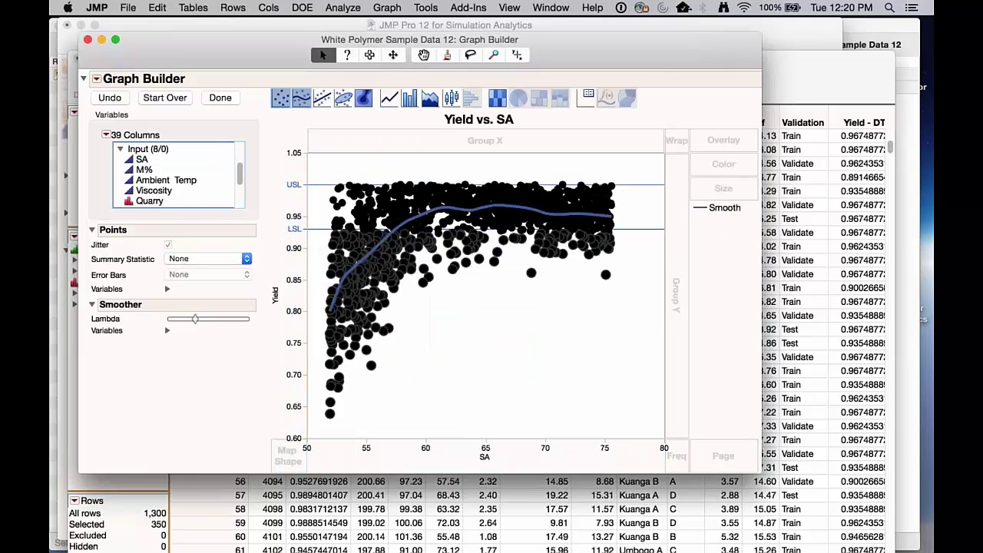
drag(144, 170, 592, 453)
click(281, 98)
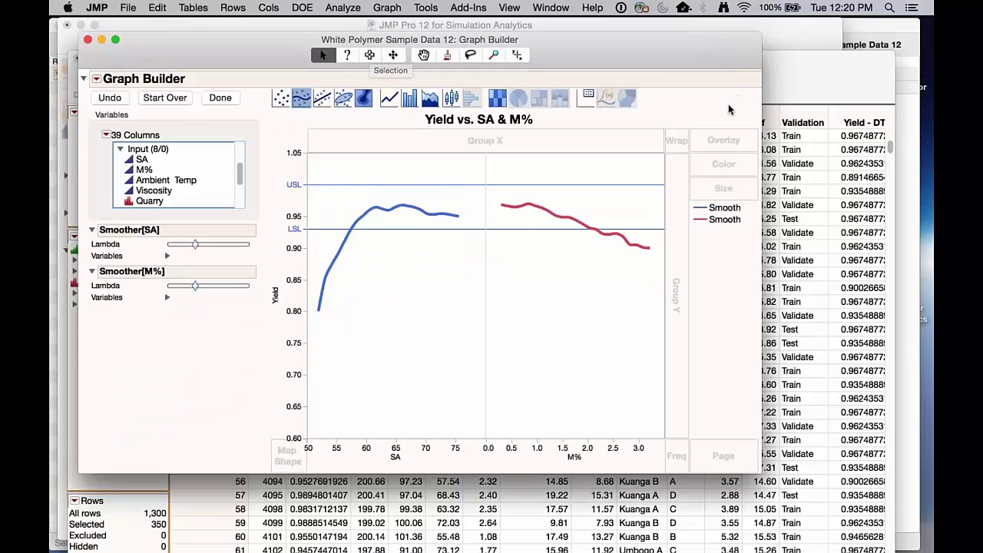
- Take the smoother lines off the plot to try other graph elements, and restore the smoothers
mouse_move(728, 106)
mouse_down()
mouse_move(302, 66)
mouse_move(524, 144)
mouse_up()
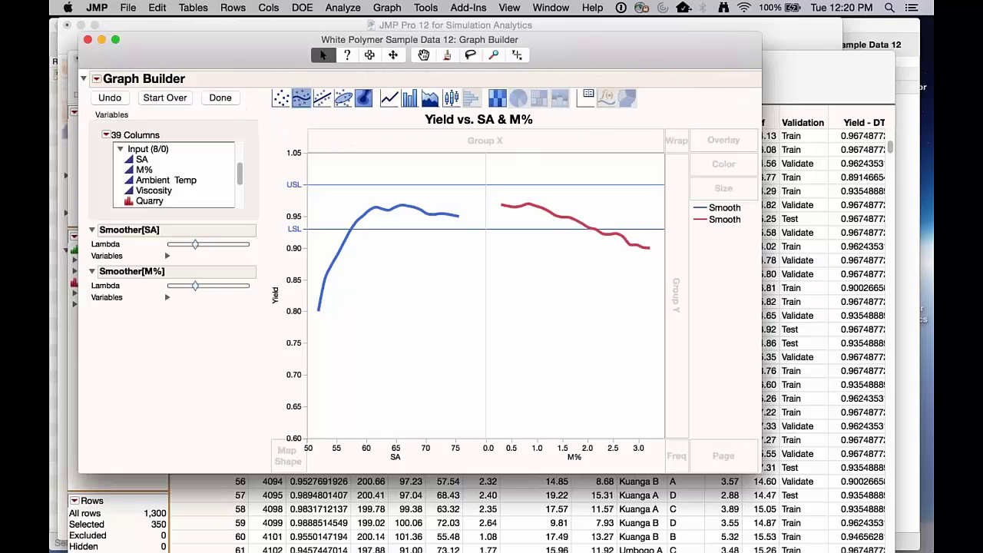
click(389, 98)
click(321, 98)
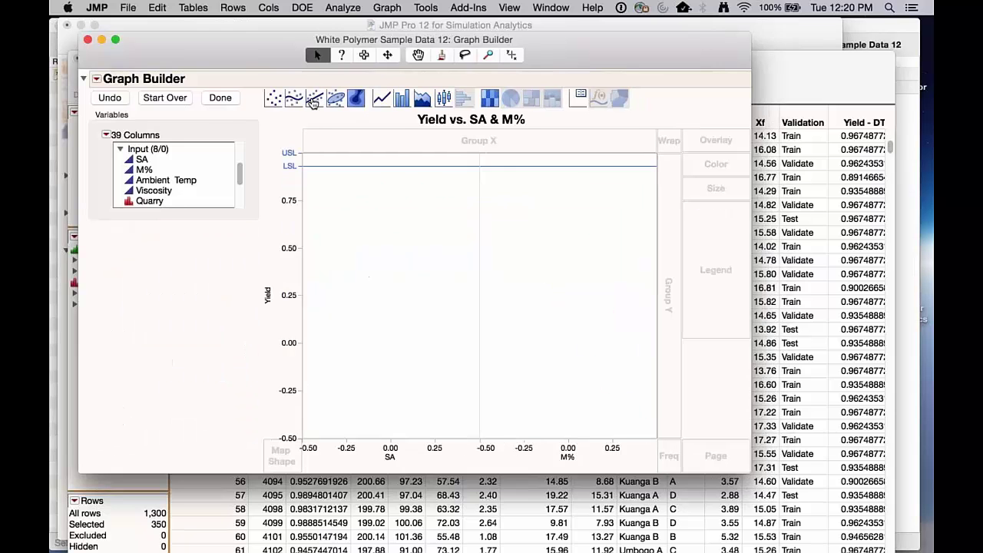
click(301, 98)
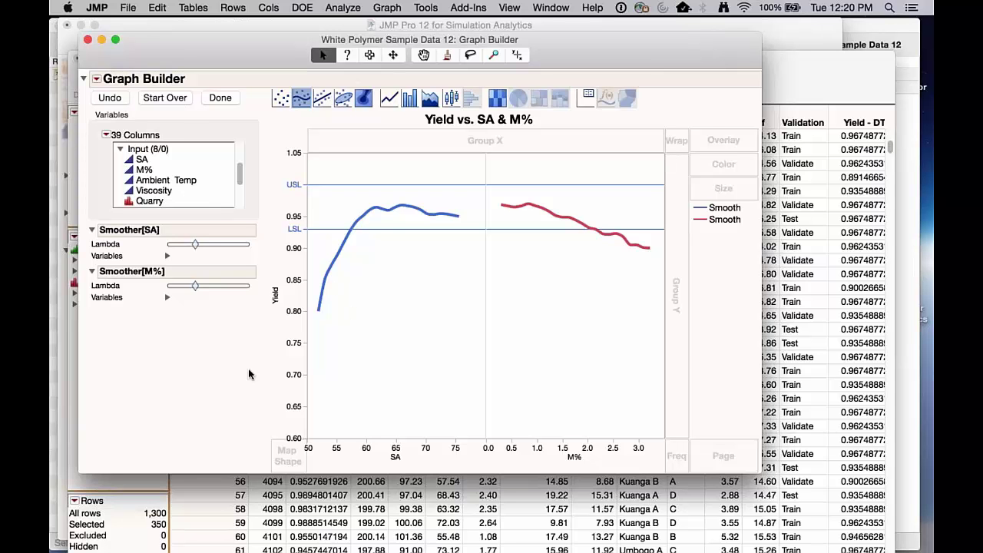
mouse_move(224, 374)
mouse_down()
mouse_move(269, 354)
mouse_move(389, 213)
mouse_move(457, 217)
mouse_up()
mouse_move(229, 368)
mouse_down()
mouse_move(321, 301)
mouse_move(411, 201)
mouse_move(350, 209)
mouse_move(402, 198)
mouse_move(376, 223)
mouse_move(418, 206)
mouse_move(407, 235)
mouse_move(370, 214)
mouse_up()
mouse_move(734, 329)
mouse_down()
mouse_move(689, 258)
mouse_move(576, 193)
mouse_move(499, 193)
mouse_move(510, 216)
mouse_up()
- Overlay the SA and M% smoother lines by Shift to compare the shifts
scroll(188, 191, down, 3)
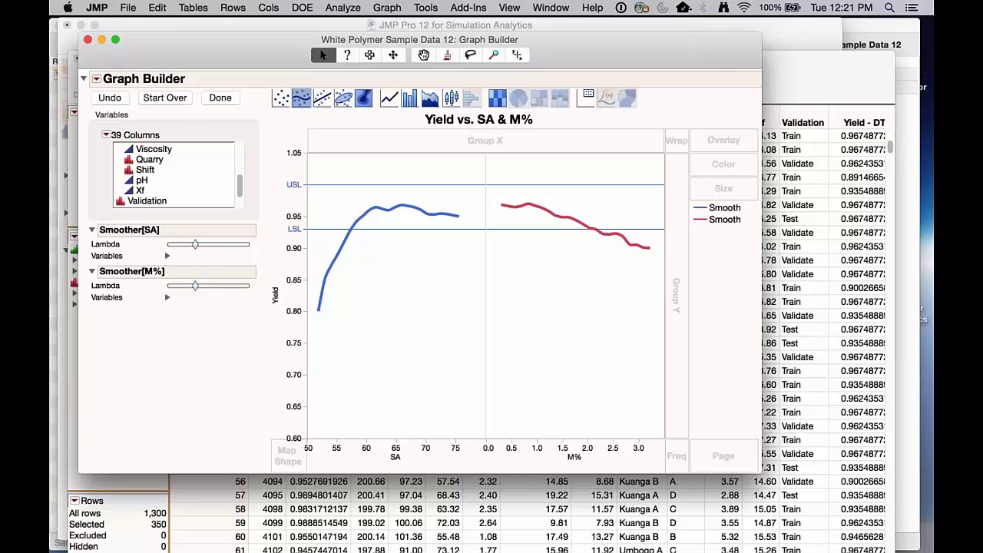
click(153, 176)
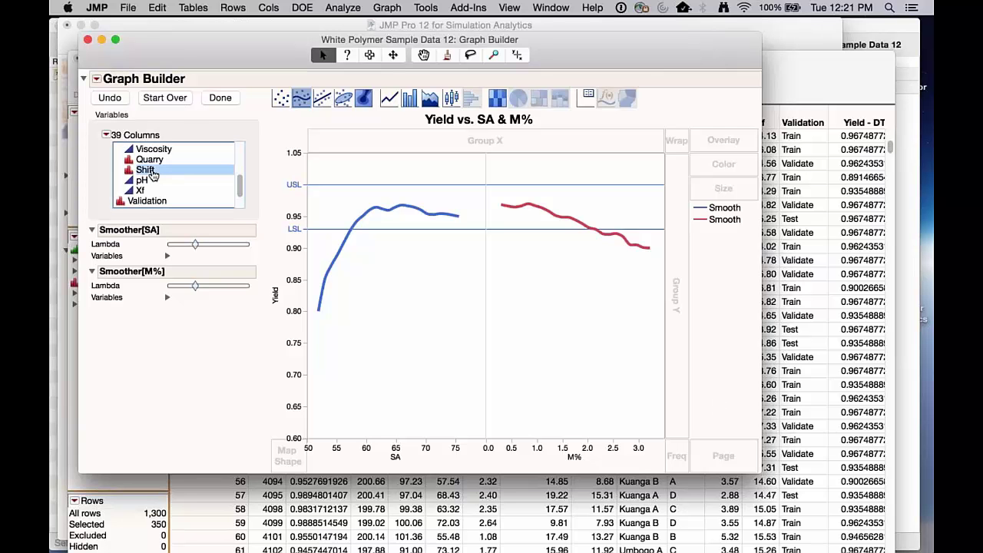
drag(153, 175, 724, 142)
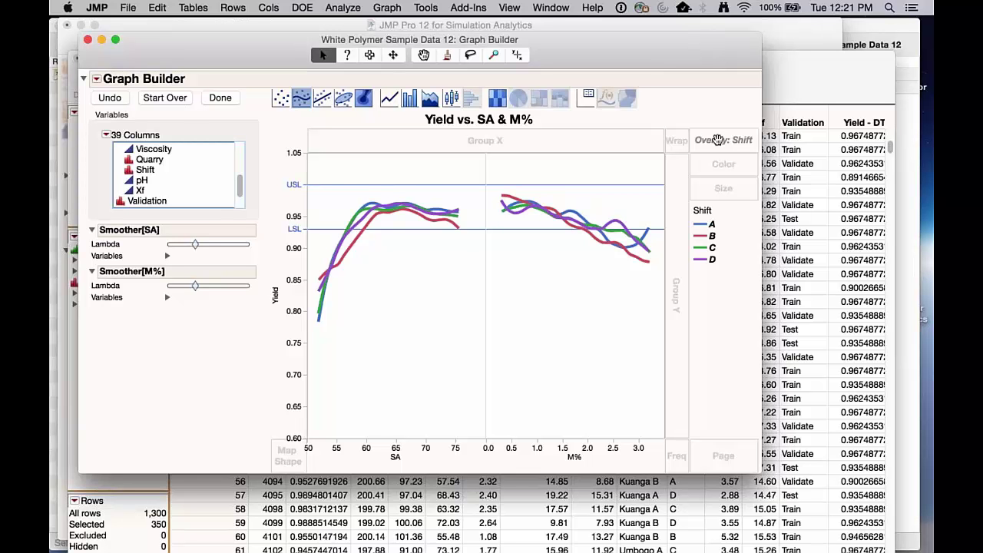
- Replace the Shift overlay on the smoother plots with an overlay by Quarry
drag(718, 139, 720, 108)
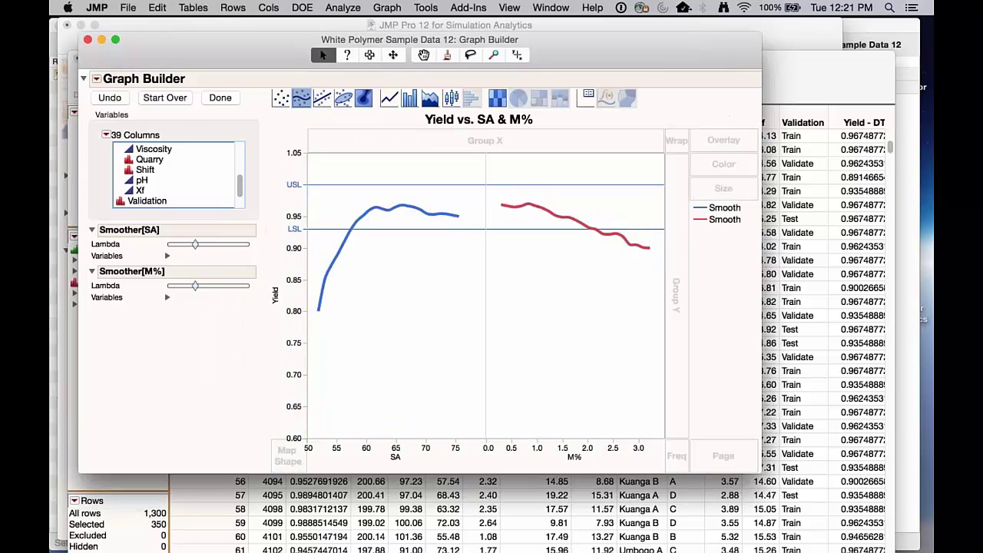
drag(147, 163, 714, 139)
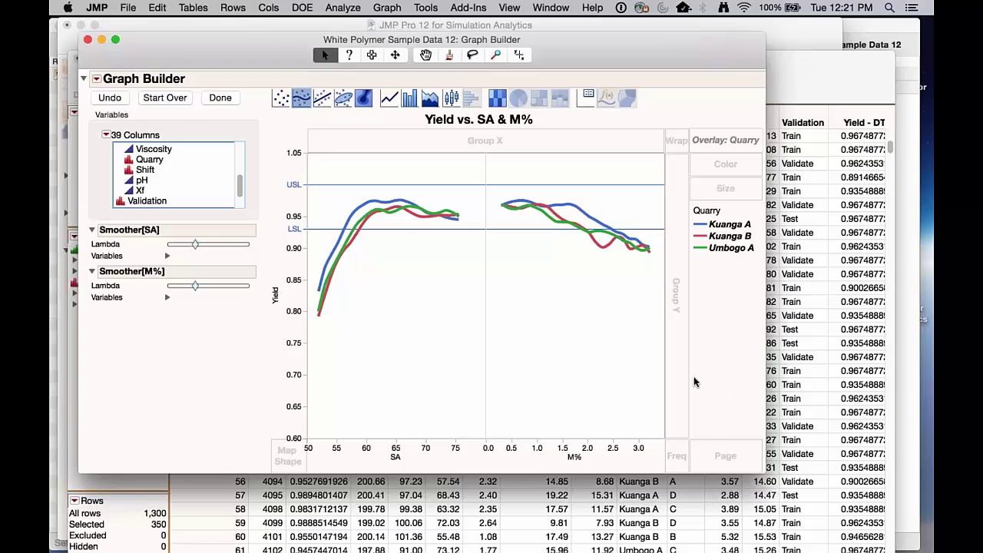
- Start a Fit Y by X analysis with Yield as the response
click(342, 8)
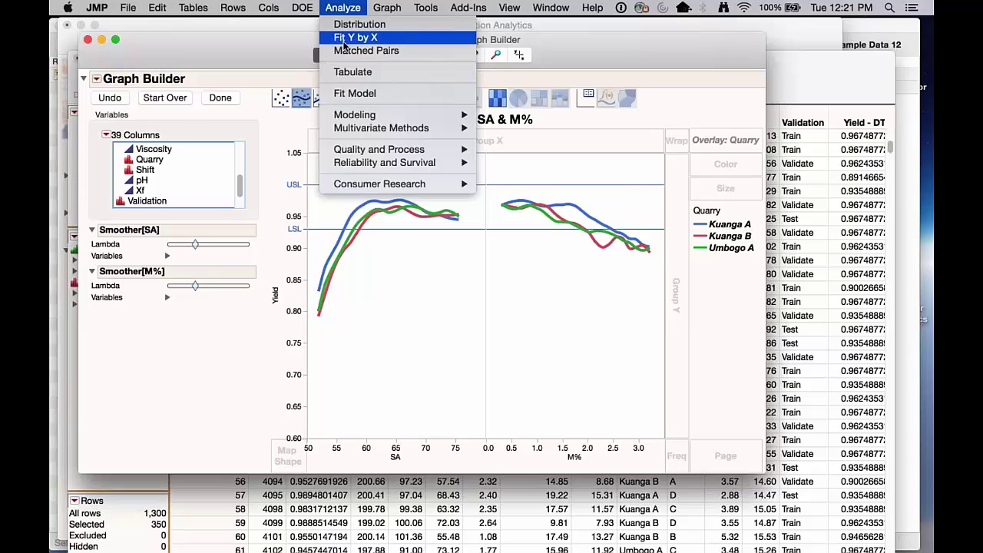
click(344, 40)
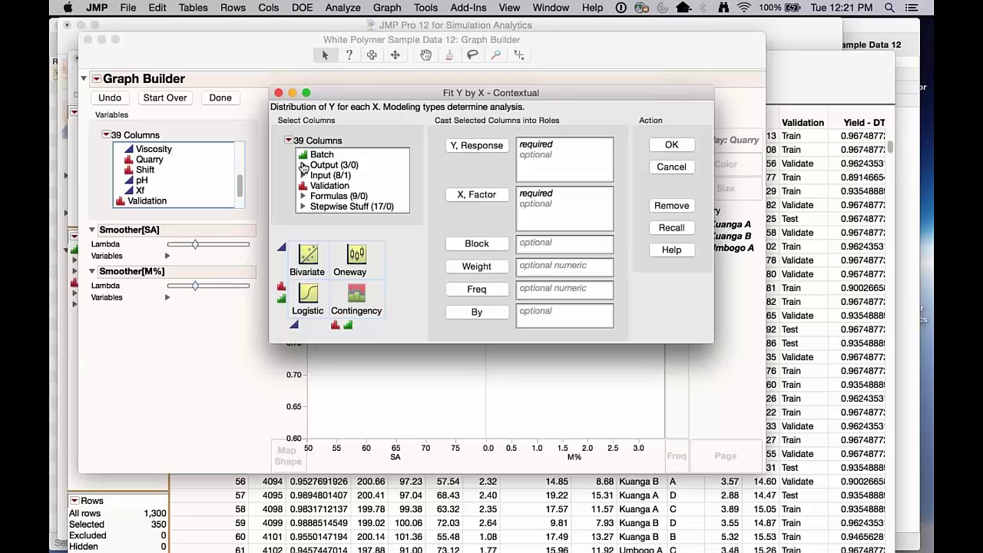
click(303, 165)
click(327, 175)
click(492, 152)
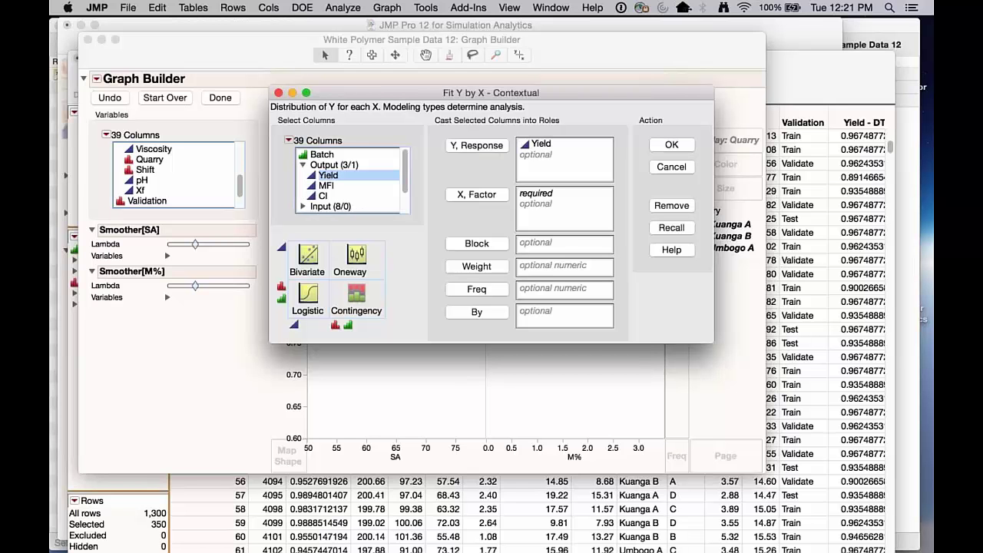
- Assign SA, M% and Shift as the X factors and run the Fit Y by X analysis
click(304, 165)
click(303, 175)
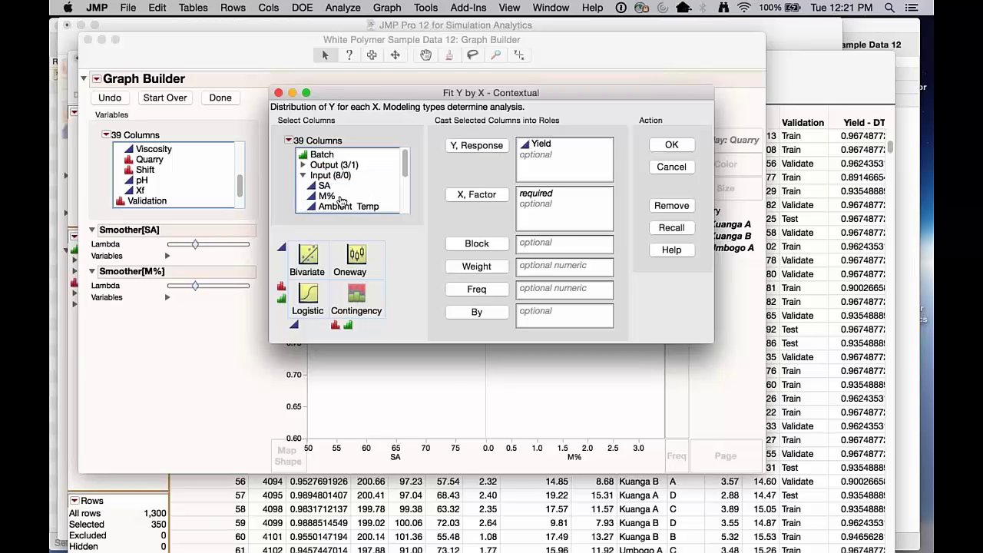
drag(329, 186, 339, 197)
click(477, 195)
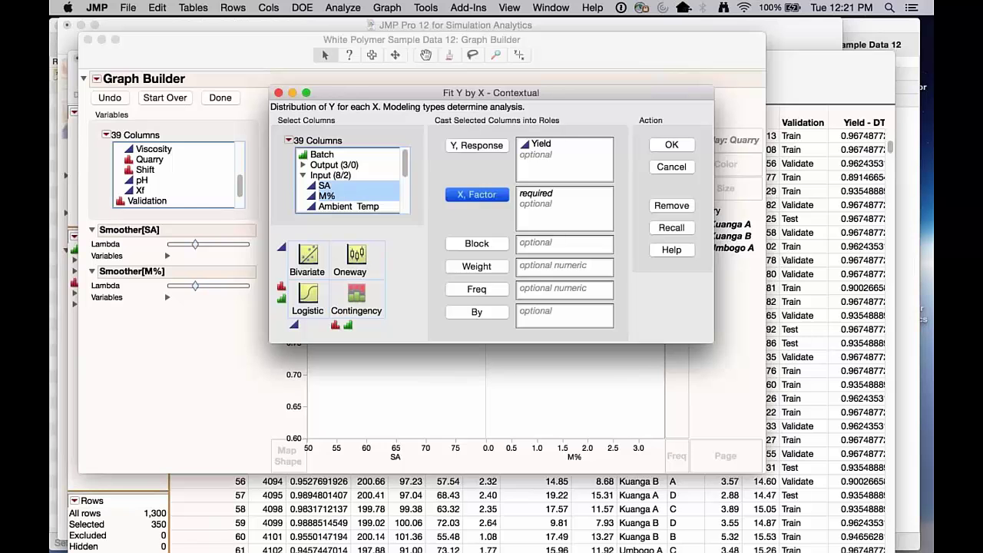
scroll(363, 193, down, 3)
click(358, 196)
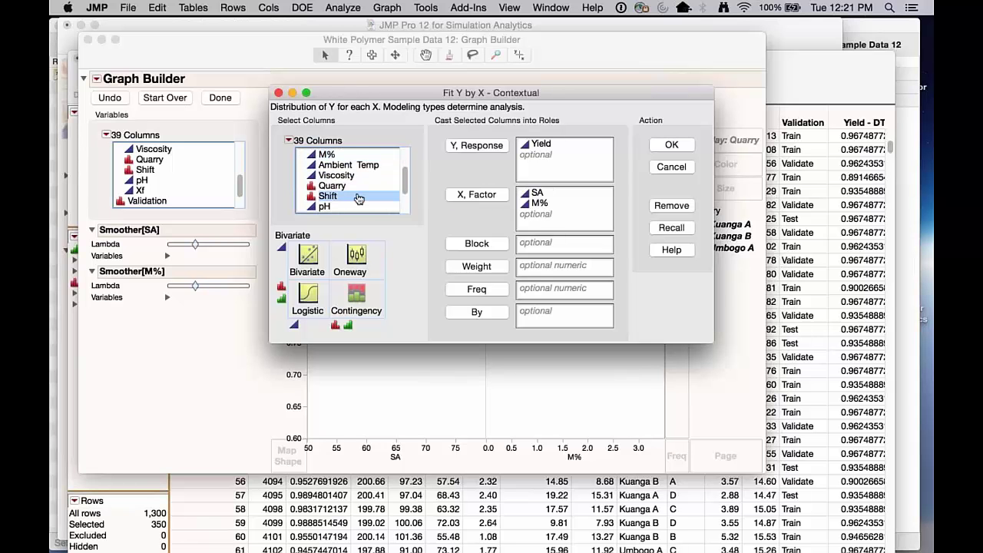
click(477, 195)
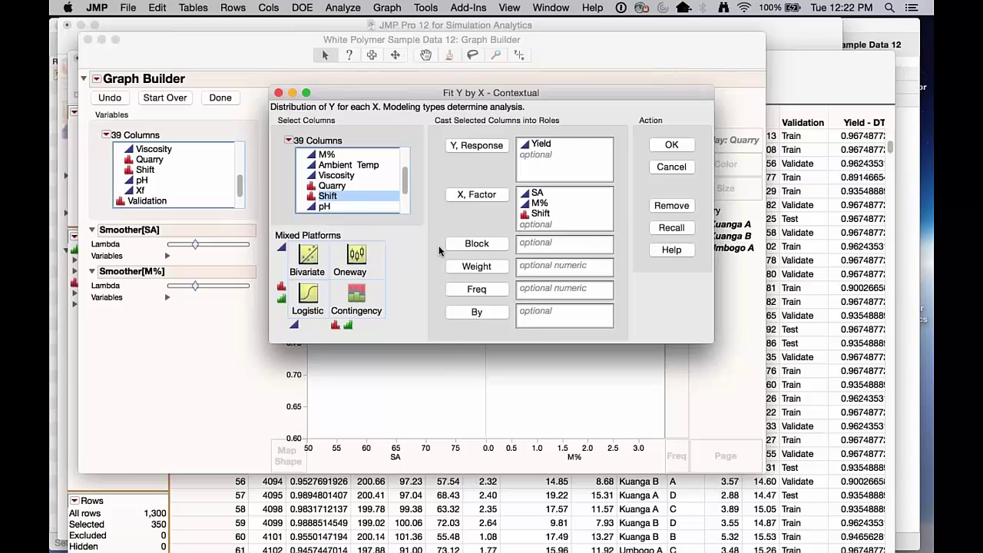
click(669, 147)
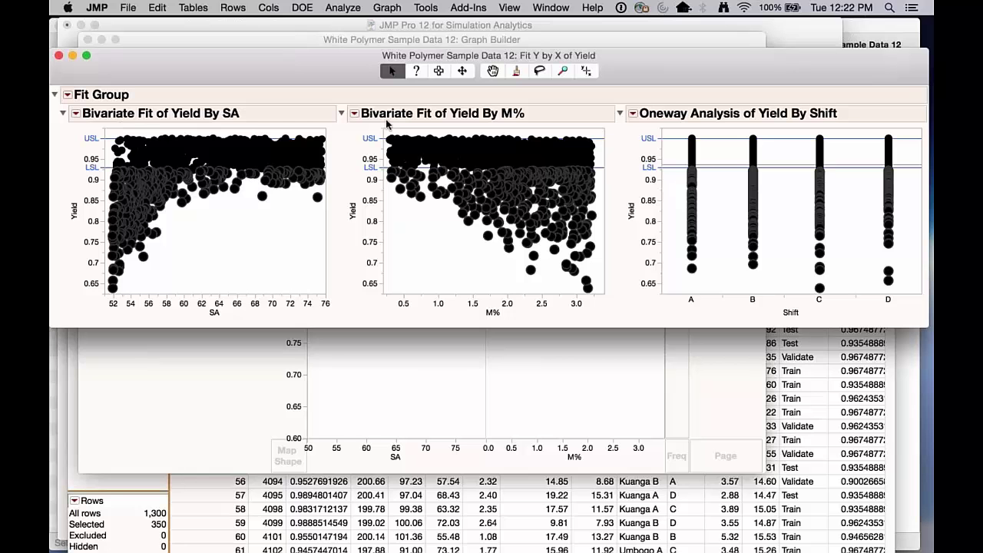
- Add a linear fit to the Yield by SA plot and hide its data points
click(76, 115)
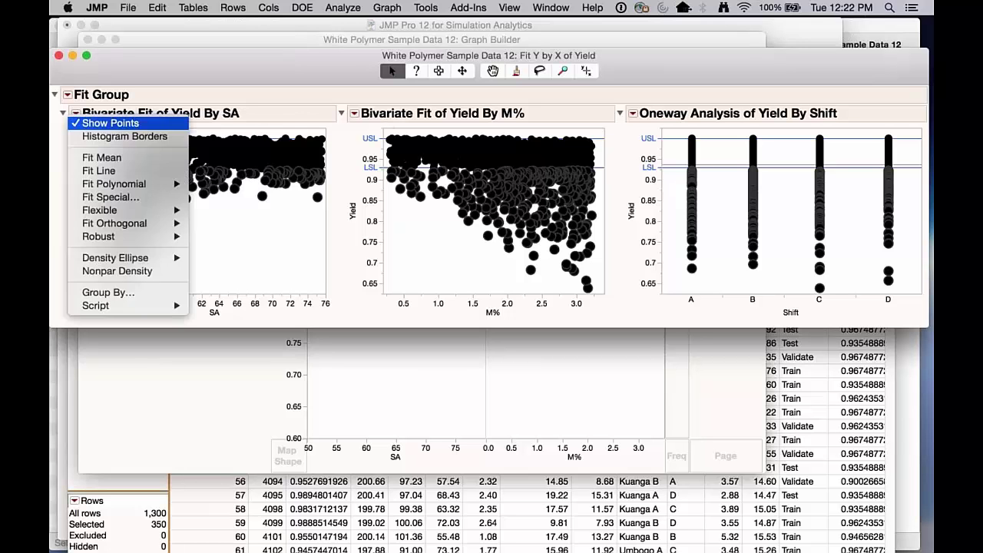
click(104, 168)
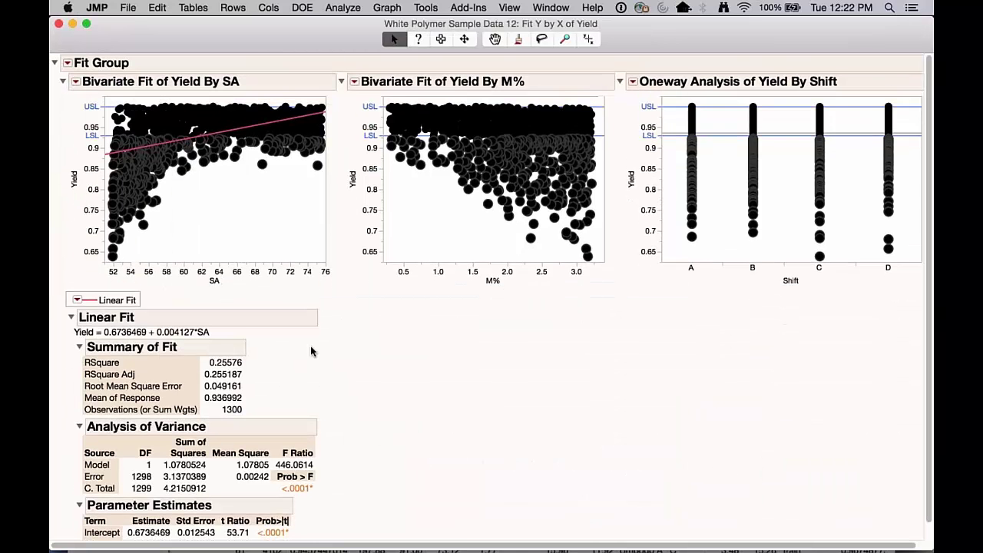
click(76, 85)
click(92, 94)
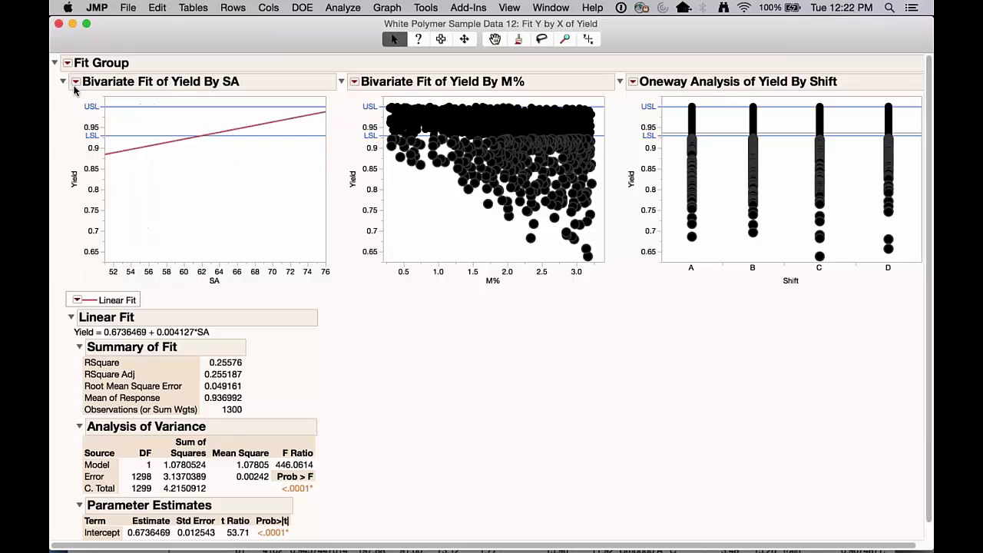
mouse_move(309, 360)
mouse_down()
mouse_move(199, 358)
mouse_move(187, 371)
mouse_move(269, 375)
mouse_move(181, 357)
mouse_move(195, 378)
mouse_move(196, 345)
mouse_move(272, 368)
mouse_move(175, 344)
mouse_move(178, 361)
mouse_move(182, 336)
mouse_up()
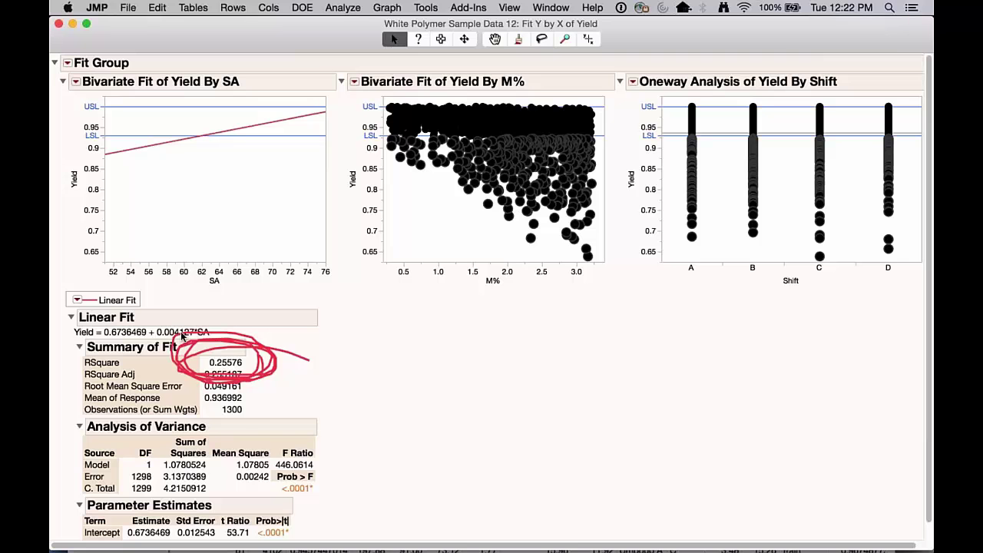
- Add a cubic polynomial fit to the Yield by SA plot and collapse the linear and polynomial fit reports
click(76, 84)
mouse_move(106, 153)
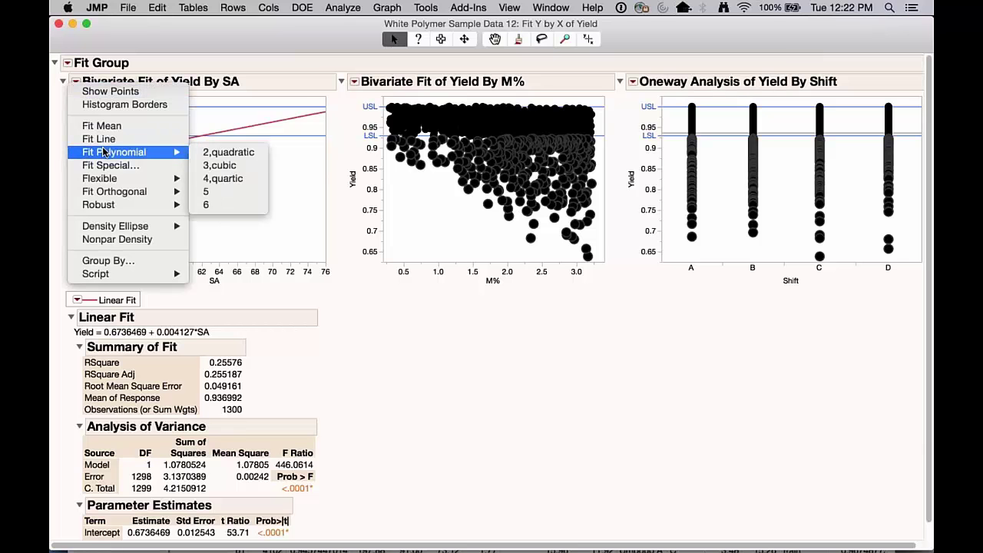
click(226, 167)
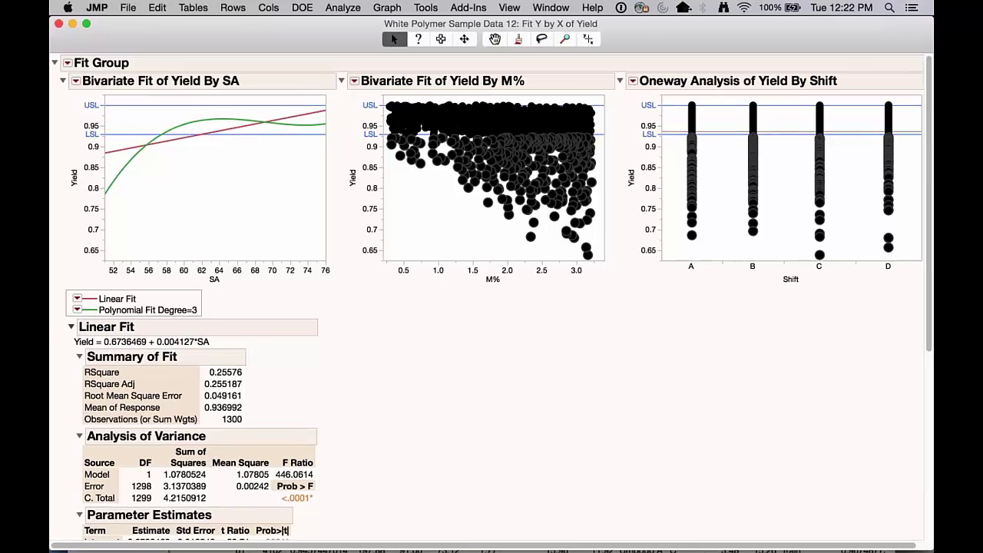
click(70, 327)
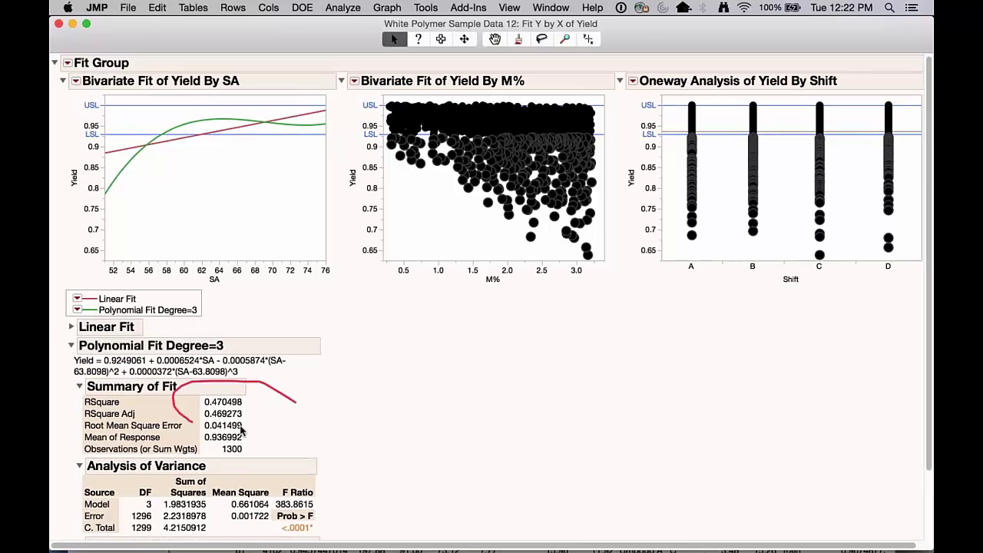
click(70, 345)
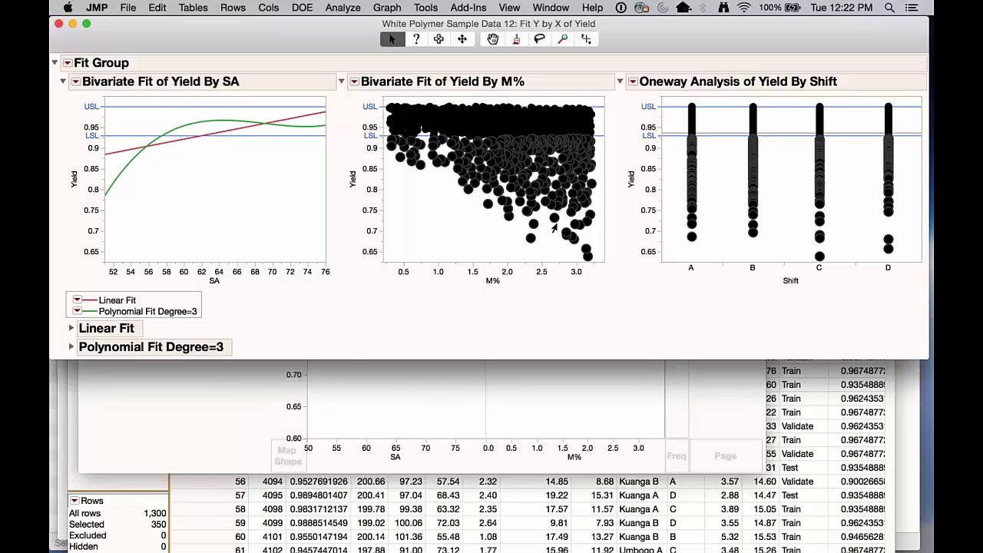
- Hide the points on the Yield by M% plot, fit a line to it, and collapse the Linear Fit report
click(354, 85)
click(388, 91)
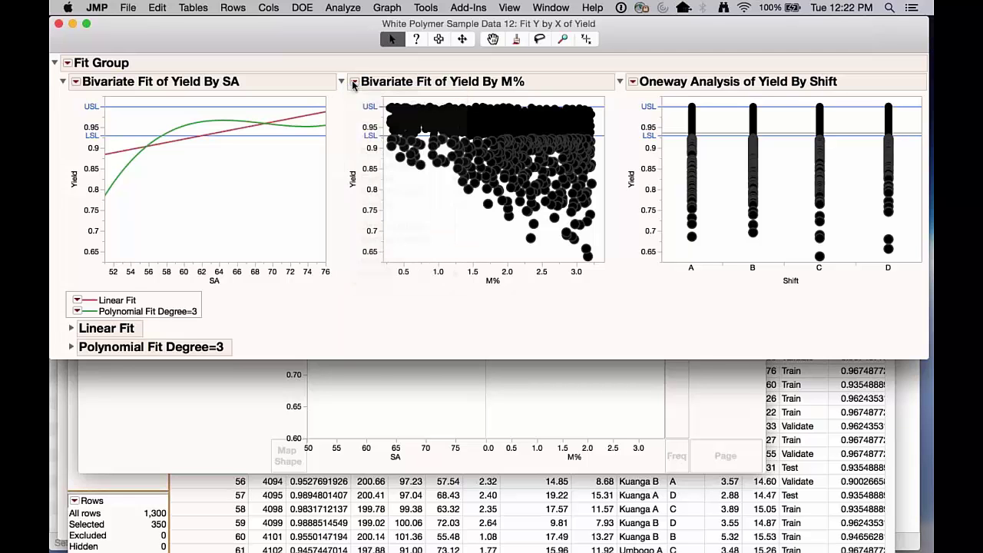
click(354, 84)
key(Down)
key(Down)
key(Down)
key(Down)
key(Return)
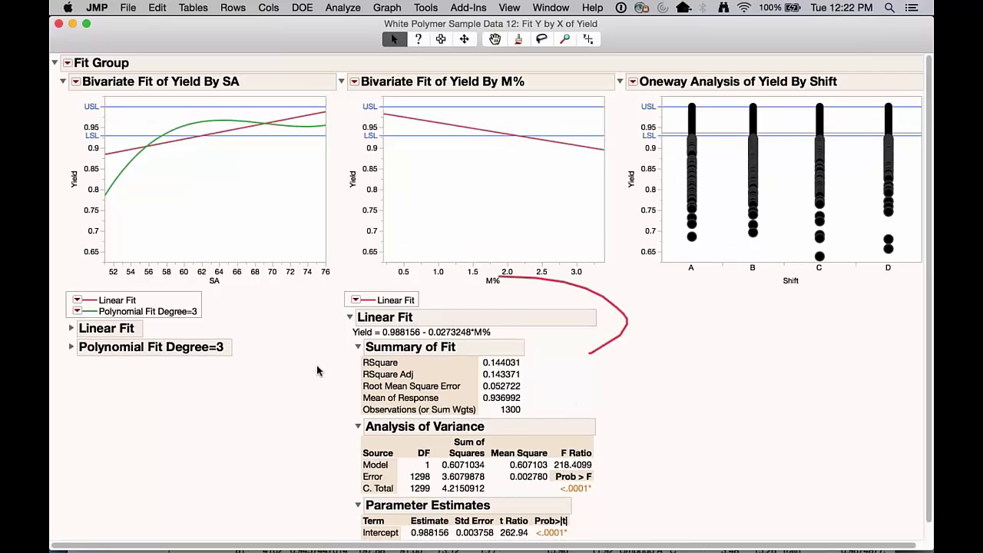
click(350, 315)
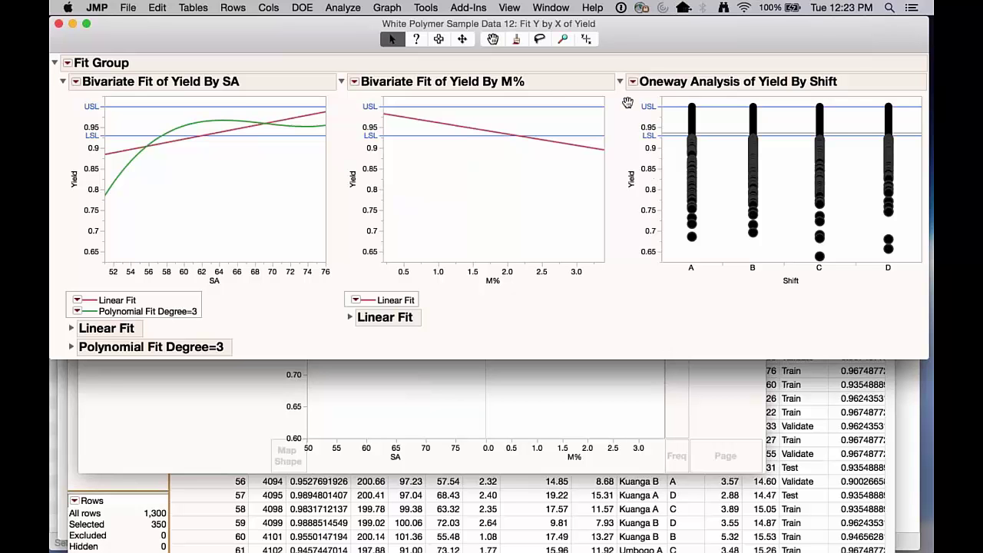
- Collapse the Yield by M% and Yield by SA analyses, leaving the oneway analysis by Shift open
click(341, 81)
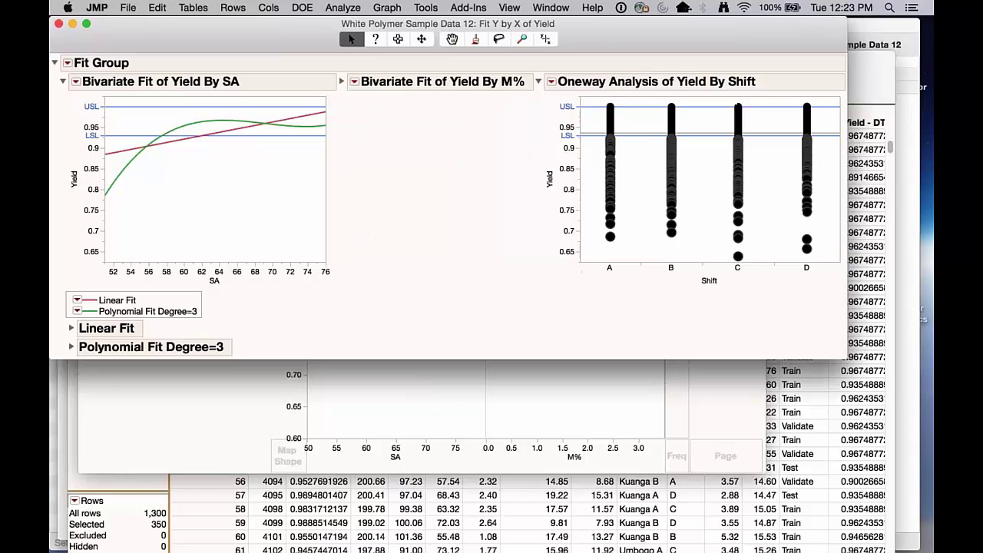
click(76, 81)
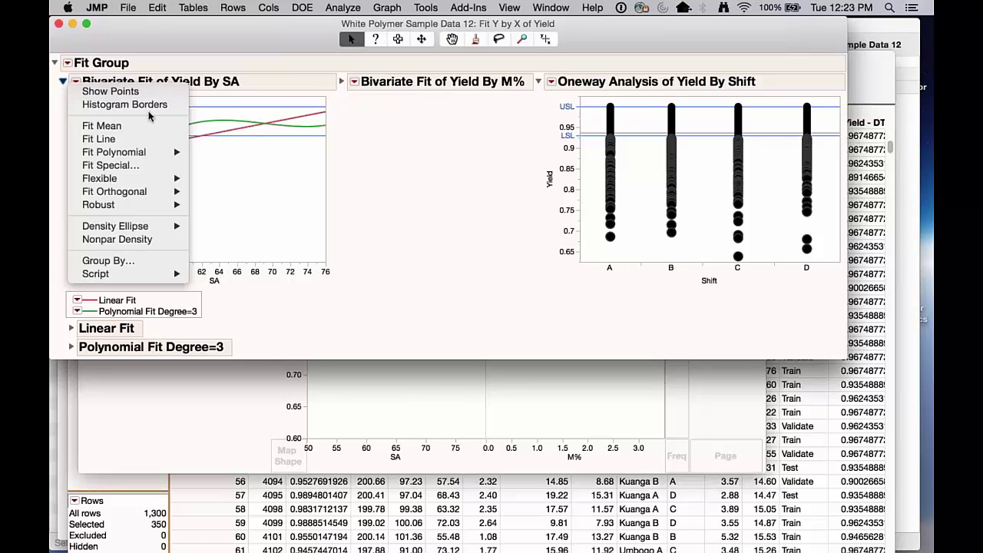
click(350, 140)
click(62, 81)
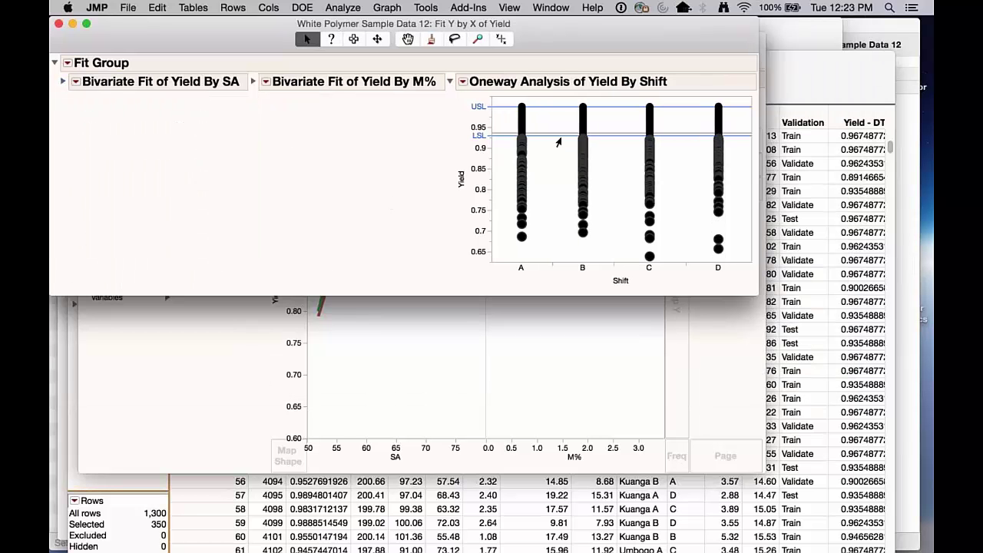
- Add the Means/Anova analysis to the oneway analysis of Yield by Shift
mouse_move(426, 280)
mouse_down()
mouse_move(715, 288)
mouse_move(537, 244)
mouse_up()
mouse_move(430, 266)
mouse_down()
mouse_move(470, 259)
mouse_move(434, 158)
mouse_up()
click(462, 81)
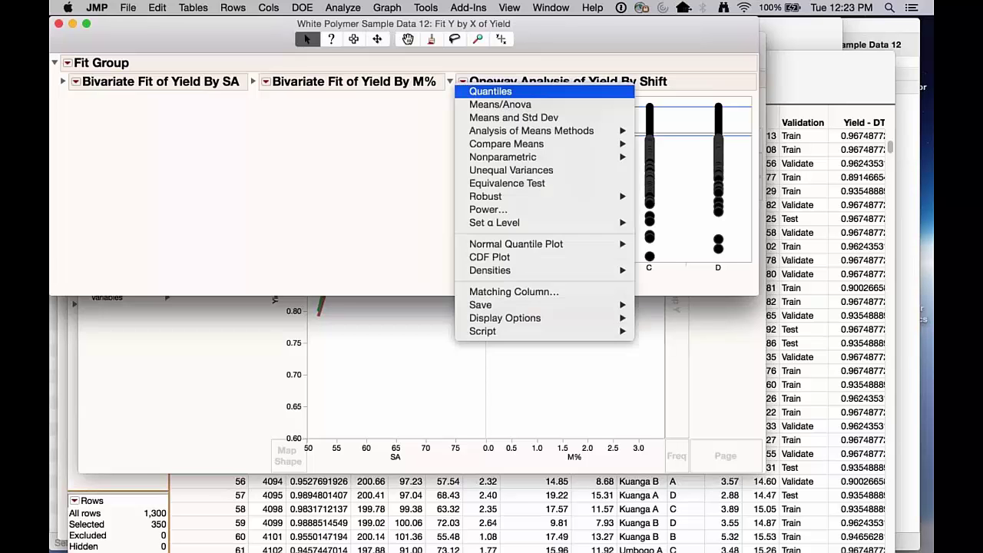
click(500, 104)
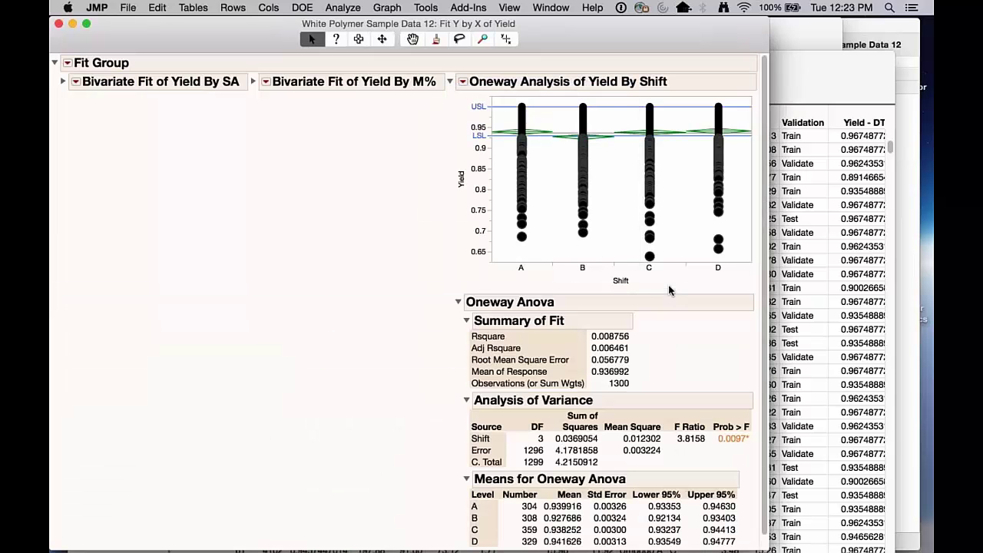
- Hide the points on the Yield by Shift plot and narrow its Yield axis to about 0.89 to 0.99
click(462, 83)
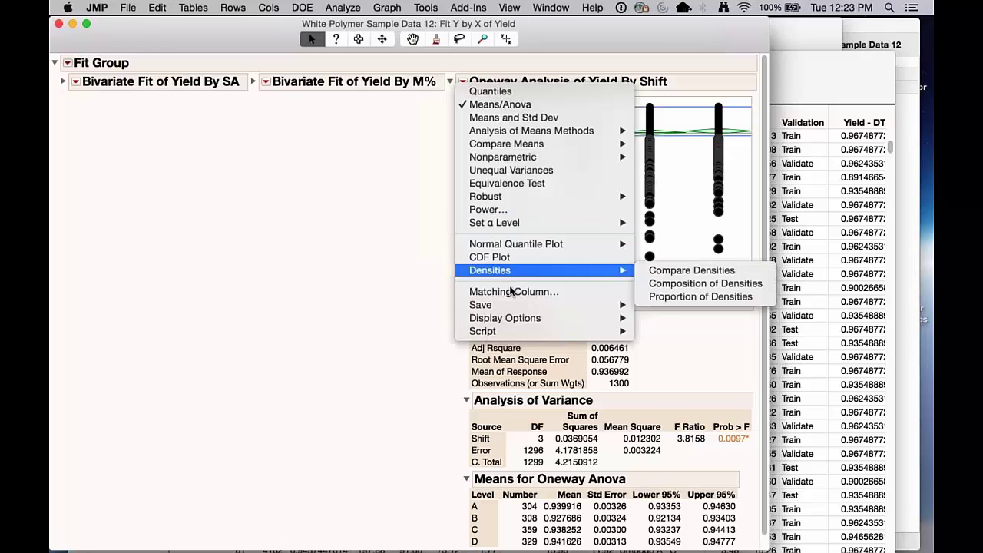
mouse_move(558, 319)
click(656, 332)
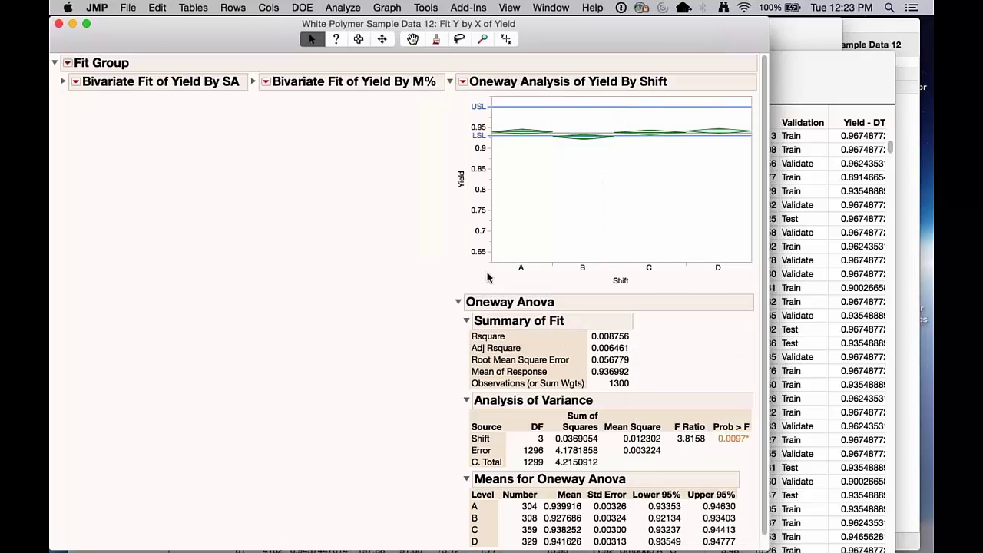
drag(480, 237, 481, 476)
drag(478, 127, 479, 252)
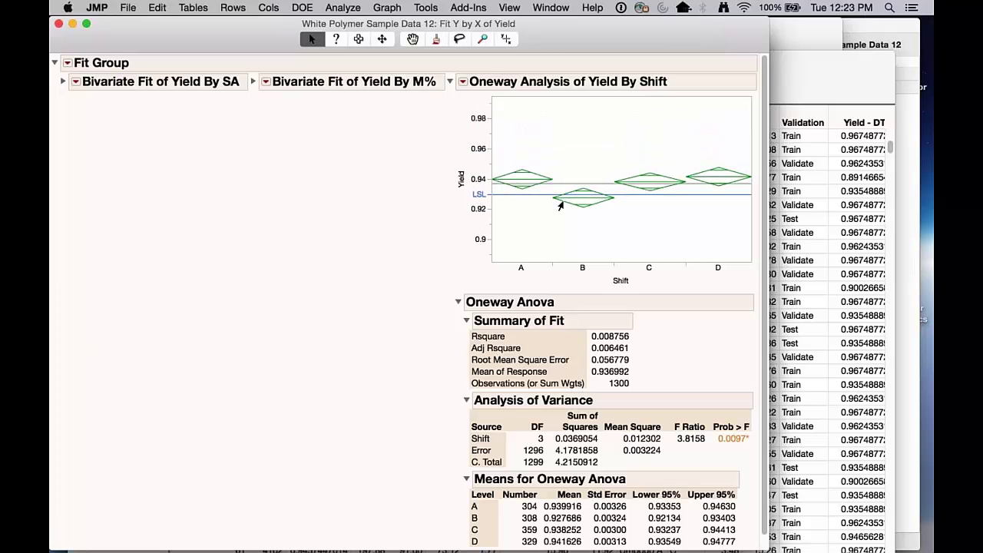
- Compare the Shift means for all pairs using Tukey HSD
click(463, 83)
mouse_move(507, 143)
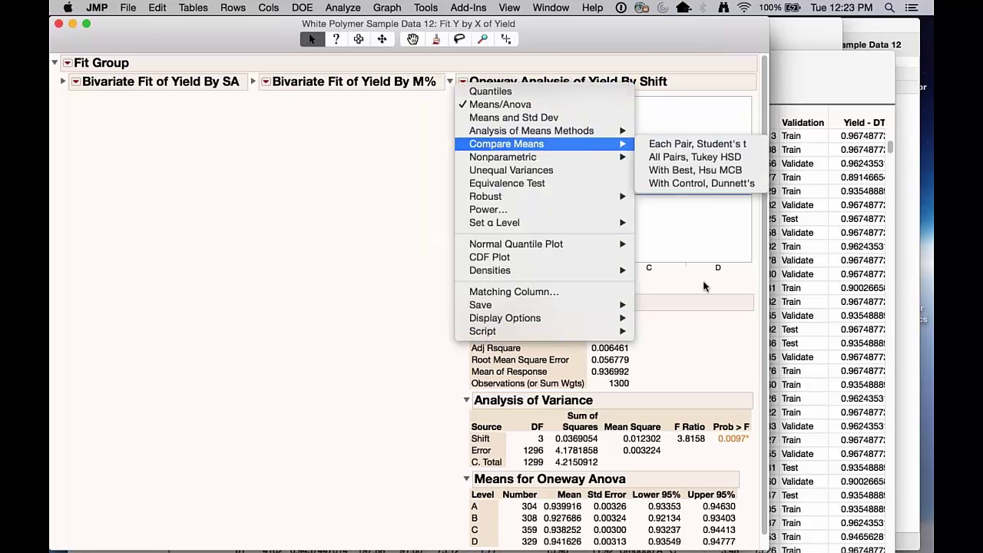
click(695, 156)
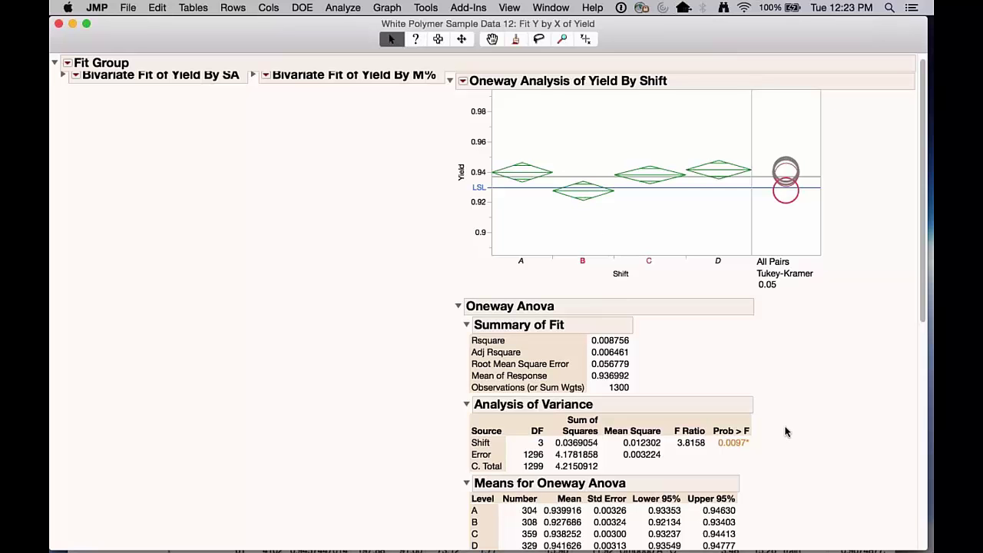
scroll(829, 435, down, 5)
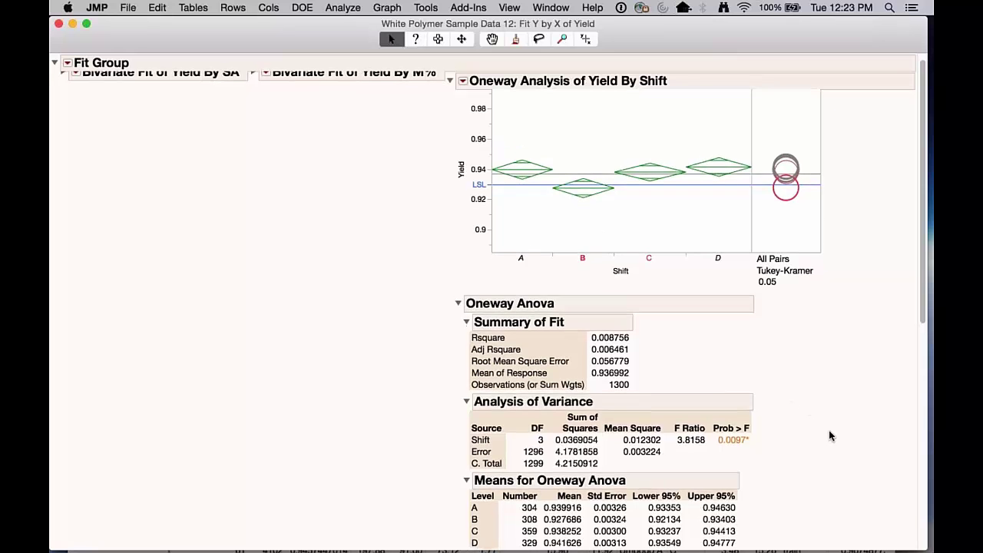
scroll(829, 435, up, 5)
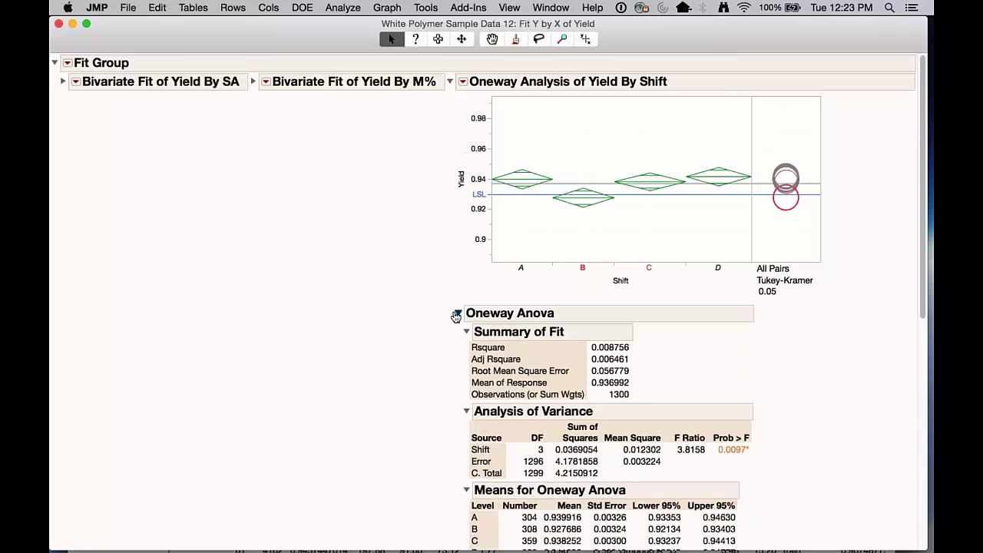
- Collapse the Oneway Anova and Means Comparisons reports, and close the Fit Y by X and Graph Builder windows
click(457, 312)
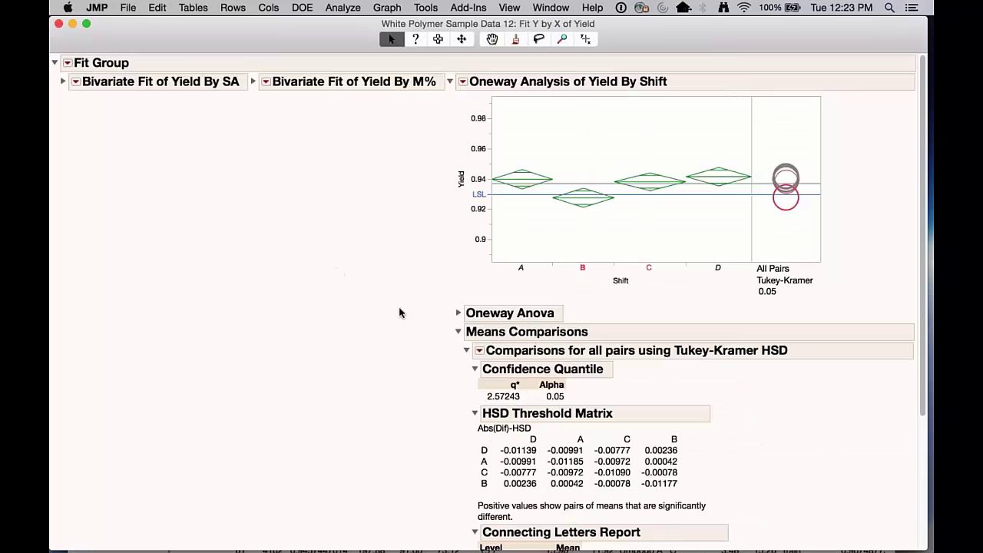
click(458, 331)
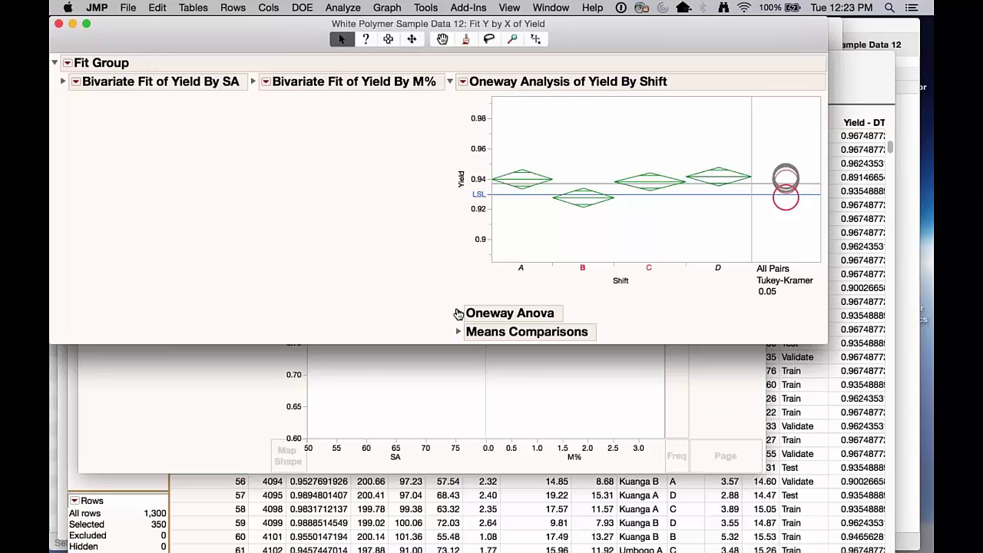
click(59, 24)
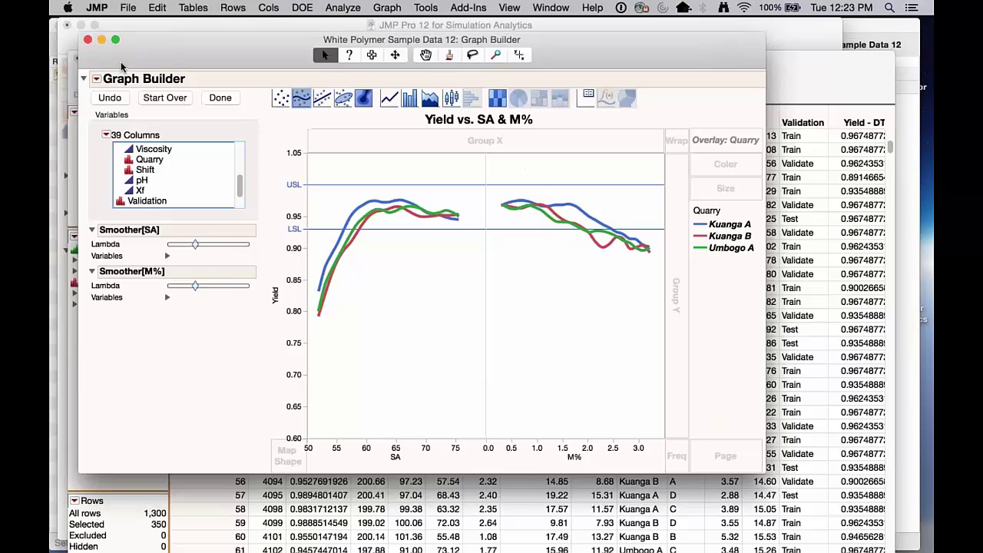
click(87, 39)
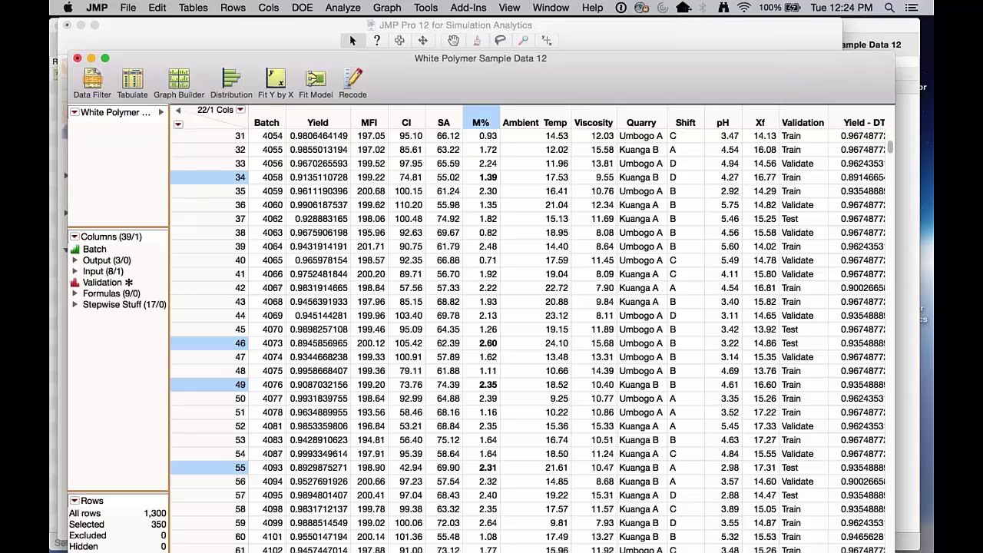
- Run a Multivariate analysis with the whole Input column group assigned as the Y columns
click(334, 10)
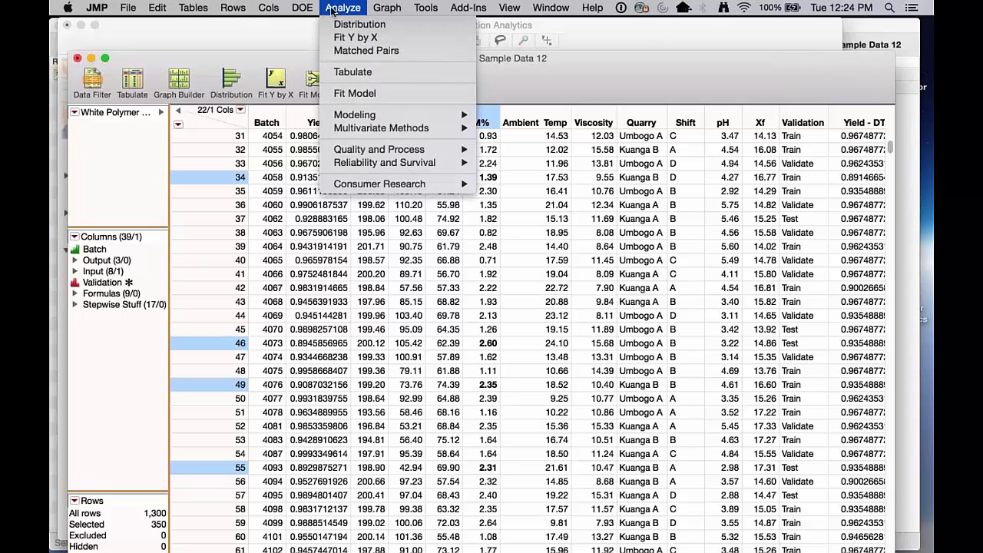
mouse_move(370, 128)
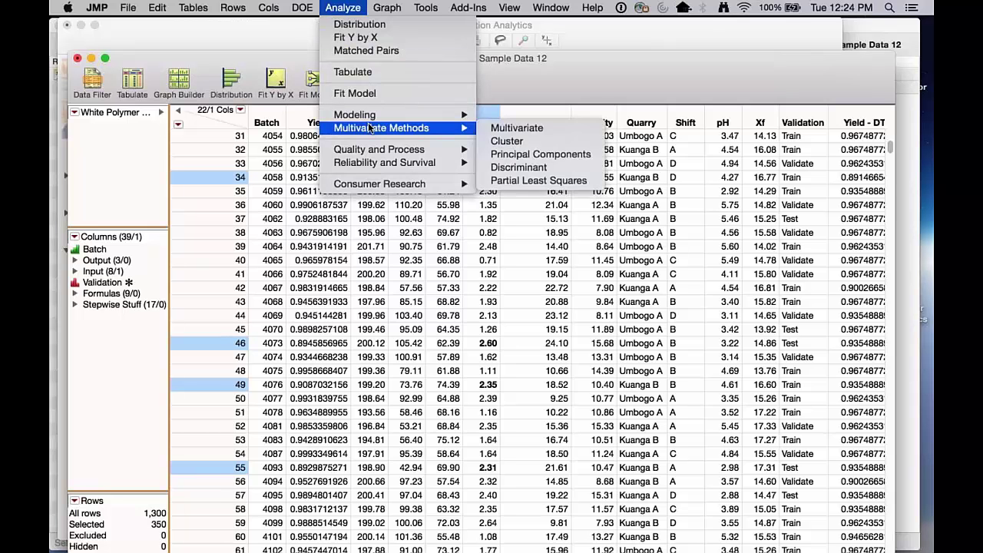
click(517, 127)
click(315, 195)
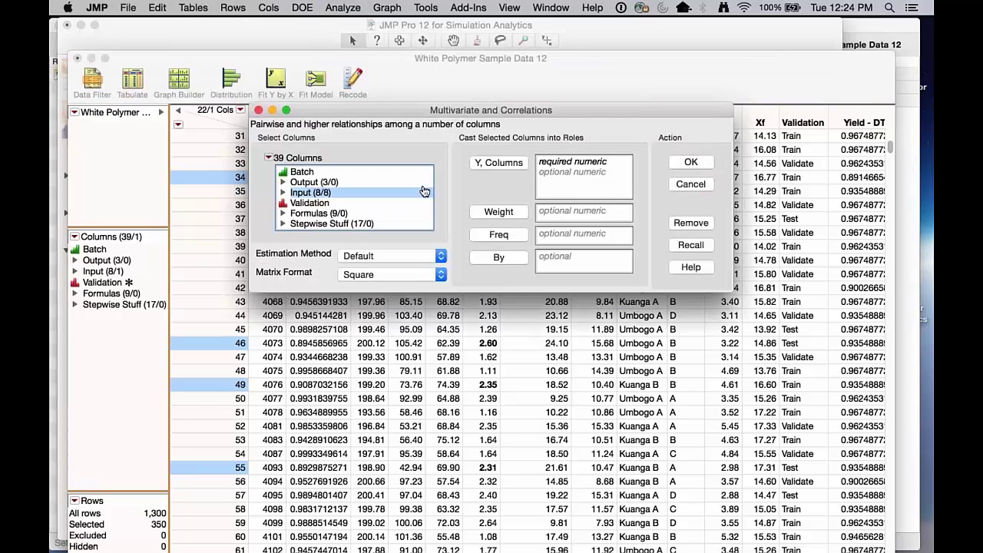
click(498, 162)
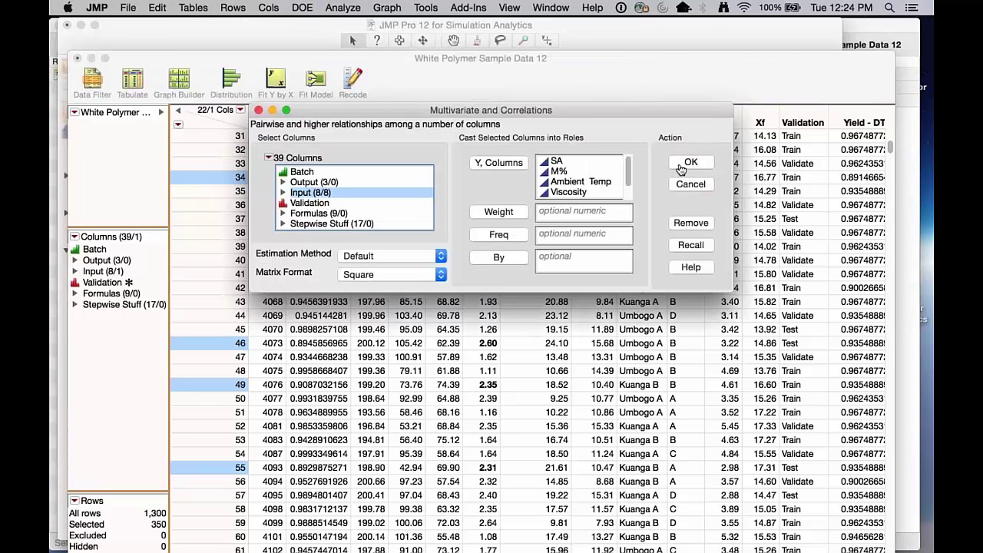
click(691, 162)
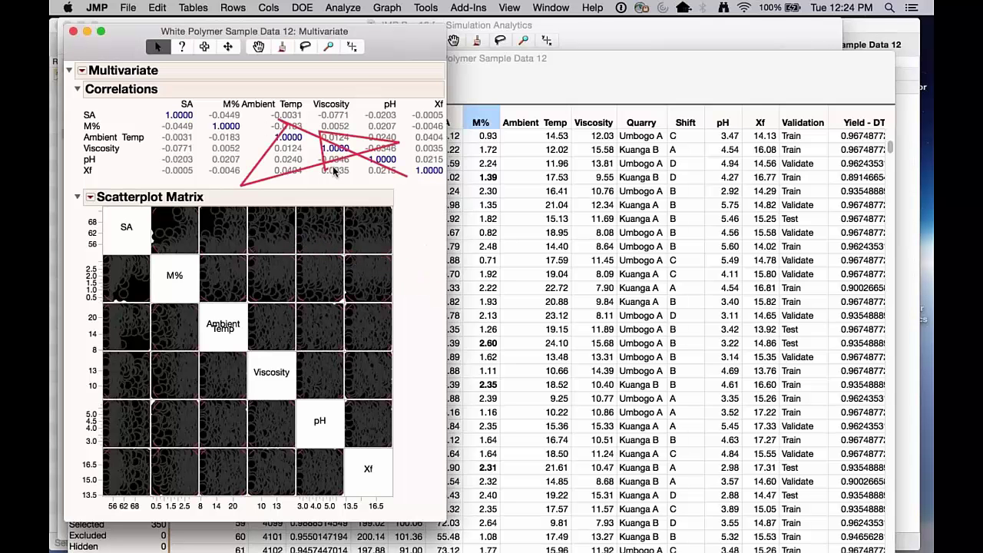
- Collapse the Scatterplot Matrix and Correlations reports, add an enlarged color map on correlations, and close the Multivariate report after examining it
click(76, 196)
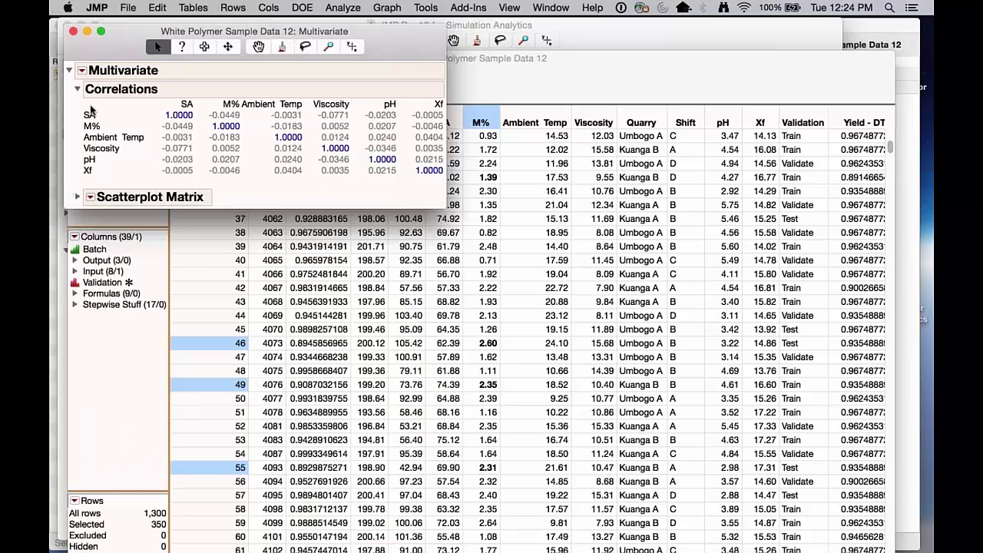
click(76, 89)
click(80, 71)
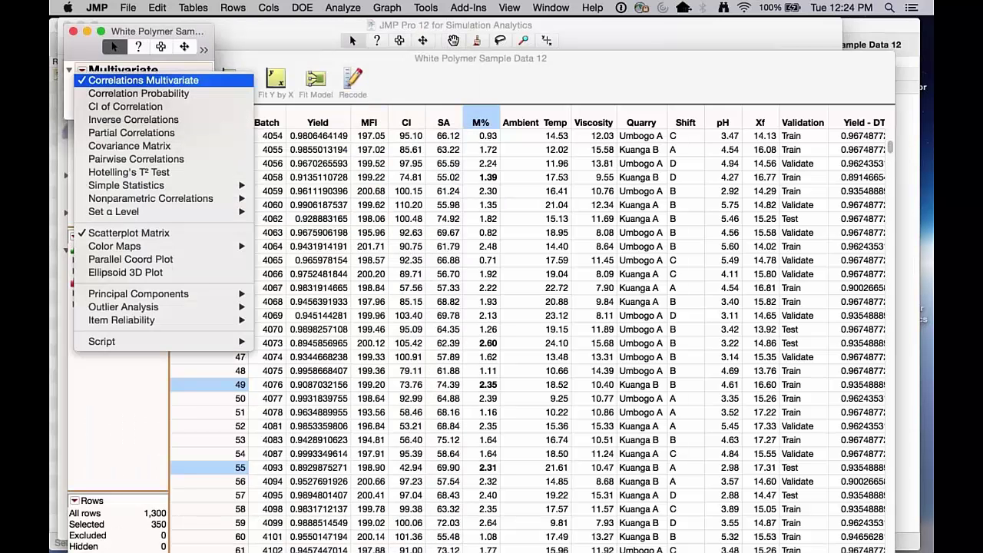
mouse_move(191, 246)
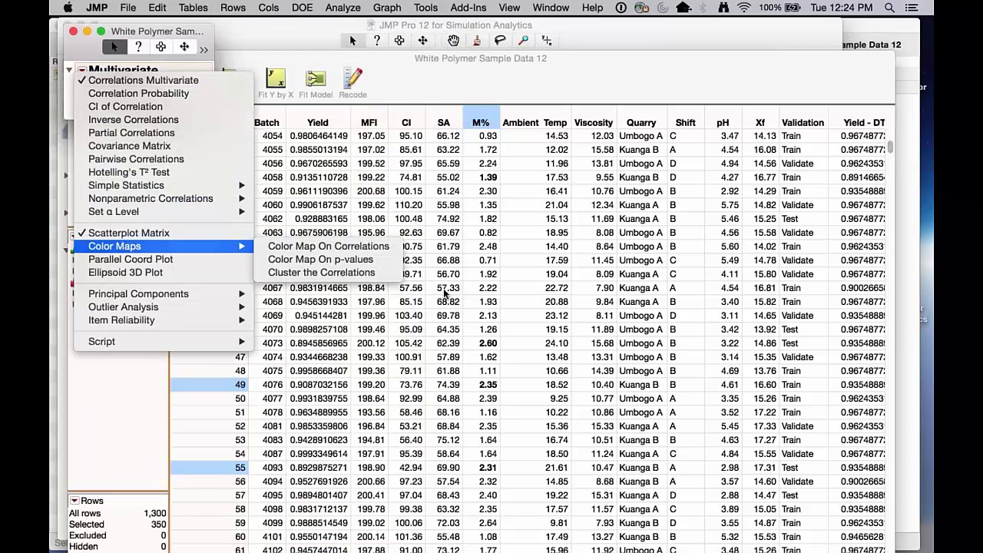
click(303, 246)
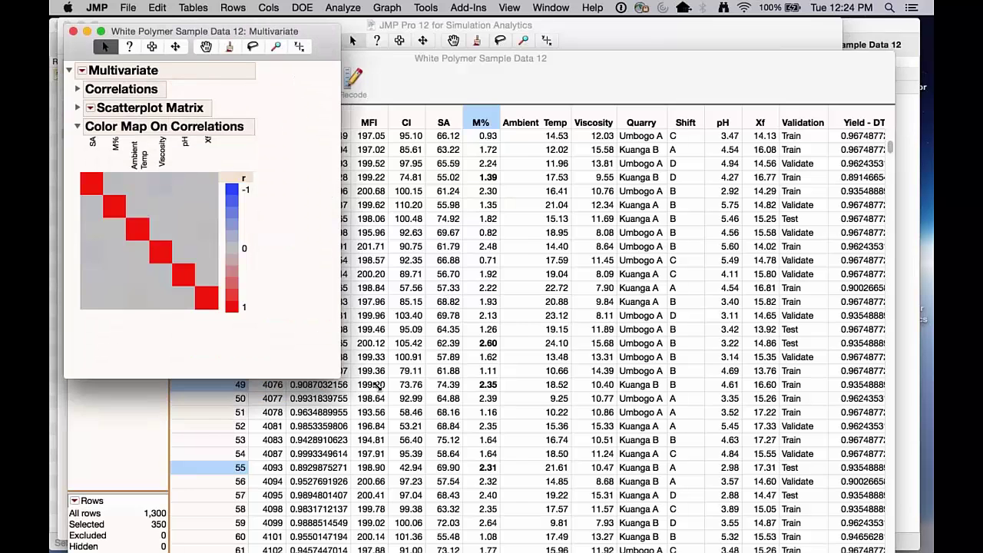
drag(224, 325, 312, 397)
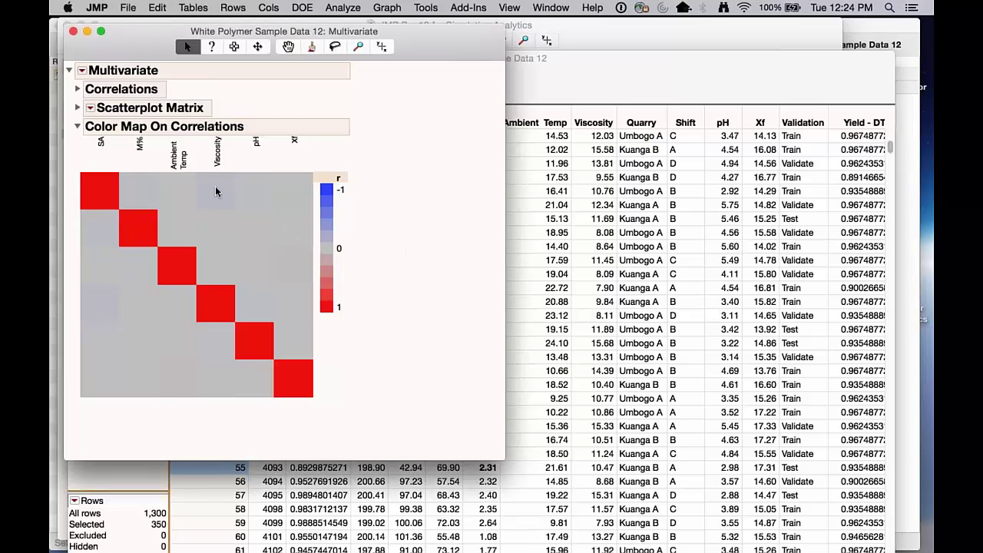
mouse_move(216, 192)
mouse_move(91, 199)
click(74, 32)
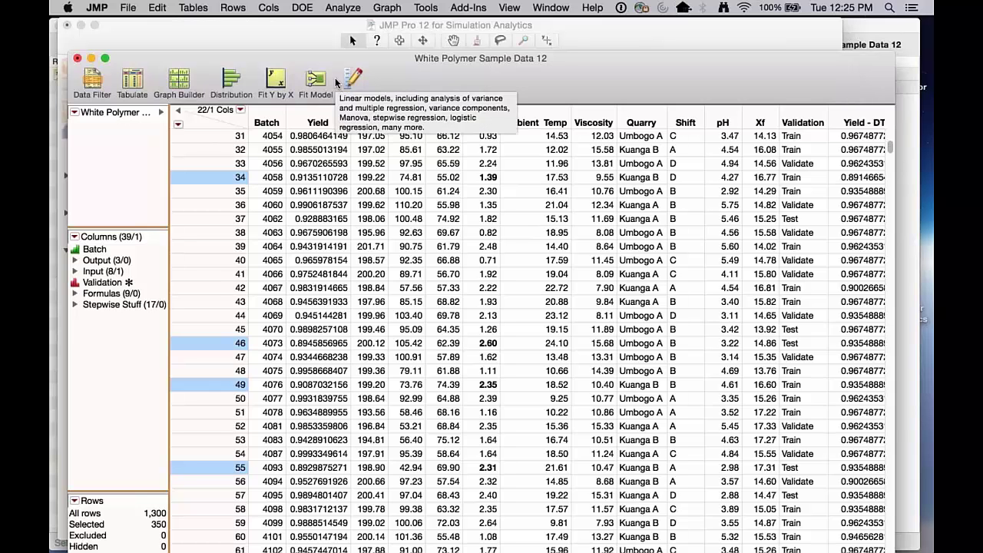
- Run a Distribution analysis with the Output column group as the Y columns, showing histograms only
click(343, 8)
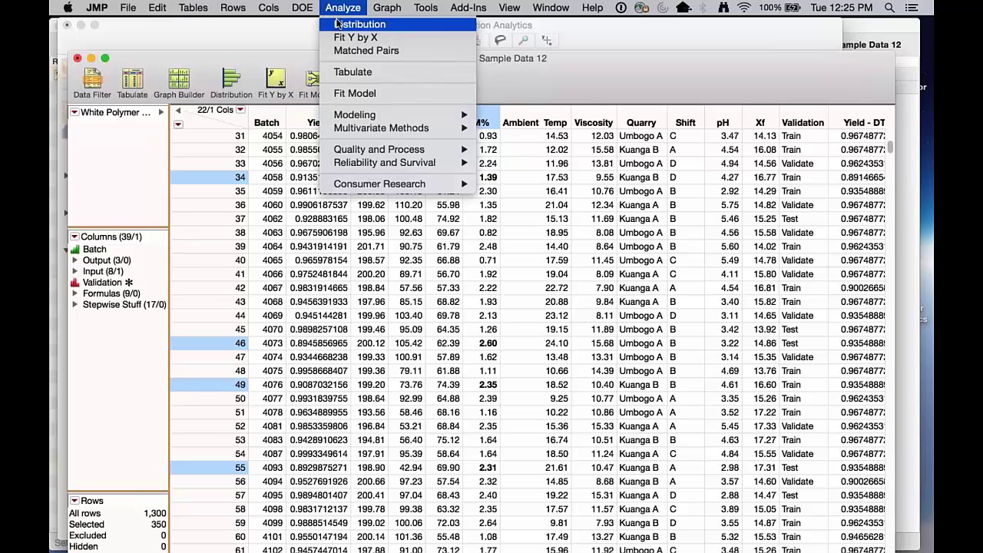
click(339, 25)
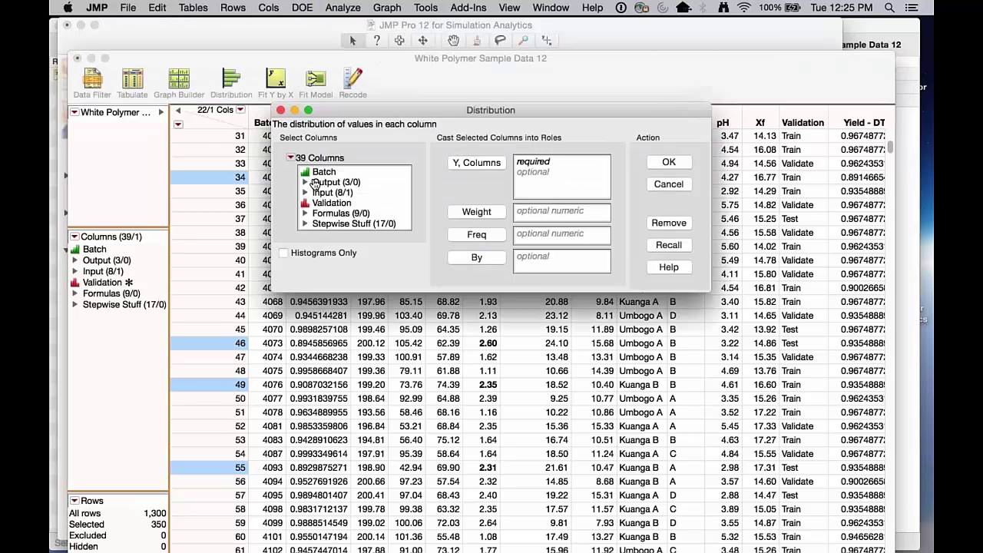
click(335, 182)
click(474, 165)
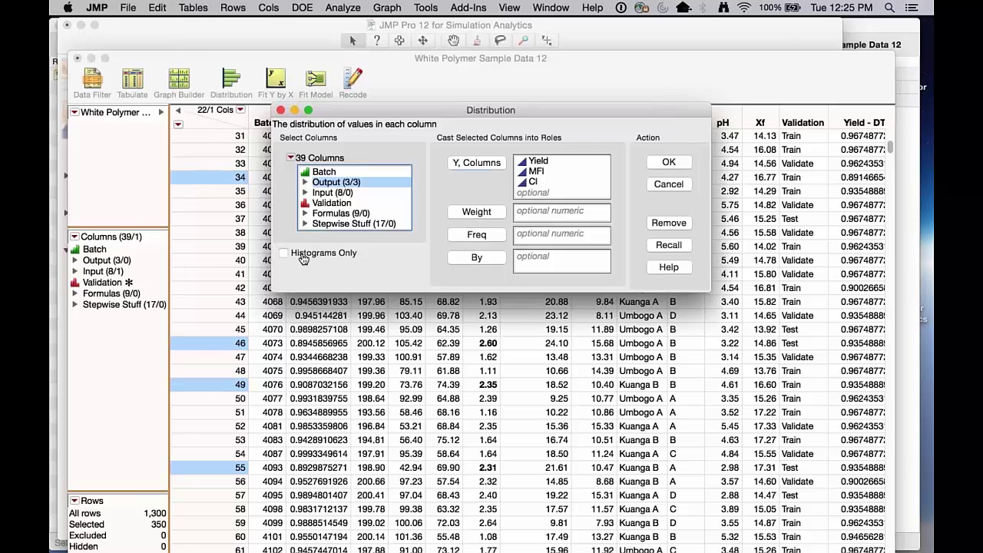
click(304, 259)
click(683, 163)
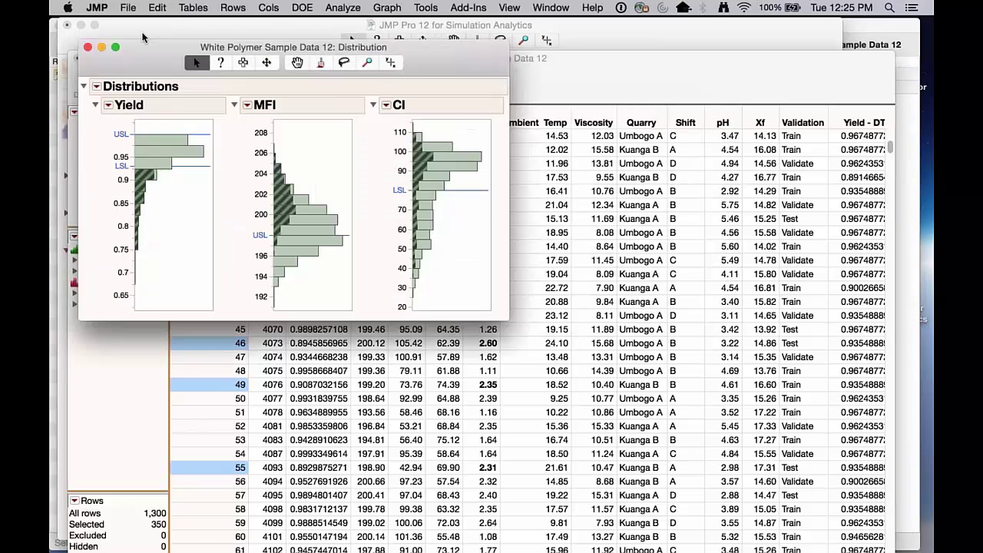
- Save the Distribution report's script to the data table
click(97, 88)
mouse_move(121, 149)
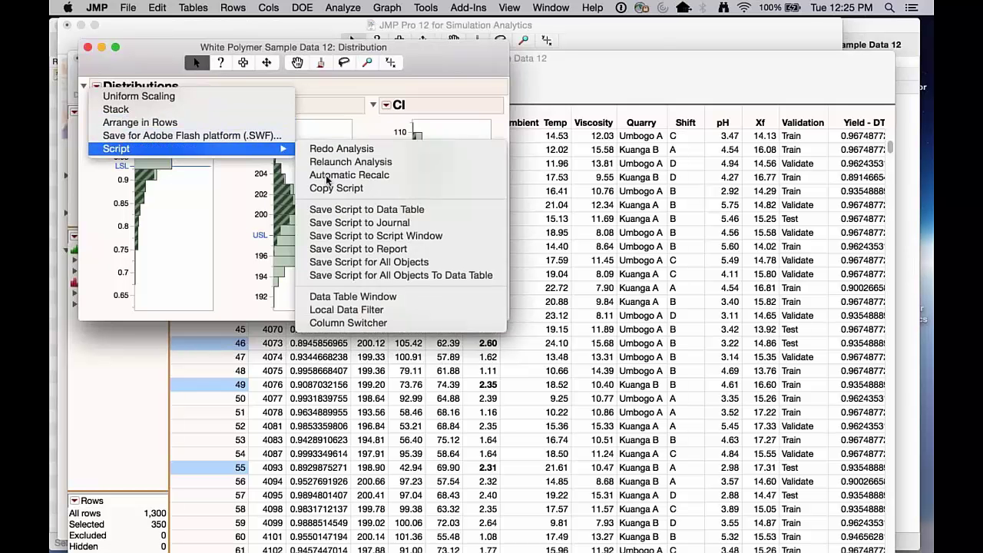
click(373, 209)
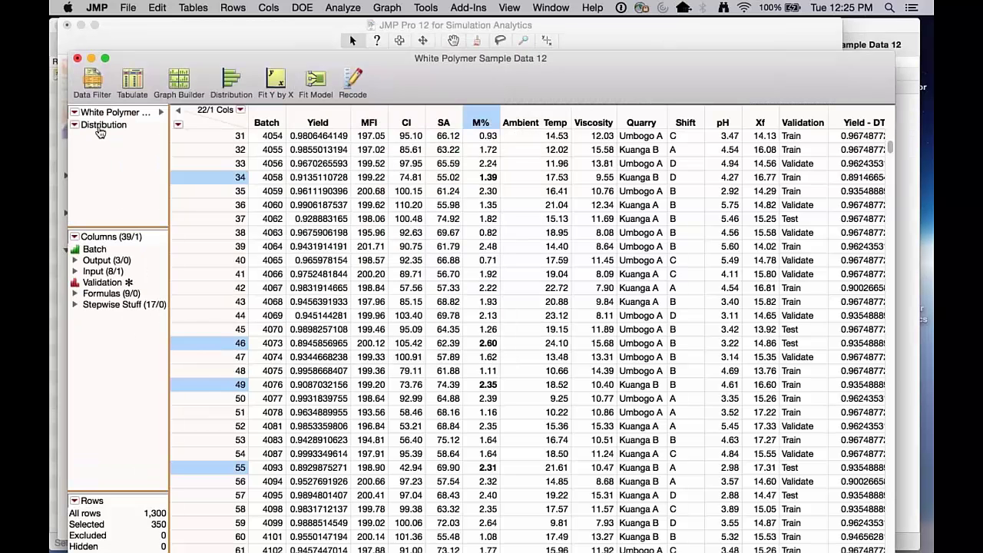
- Run the saved Distribution script from the data table and close the resulting report
click(100, 128)
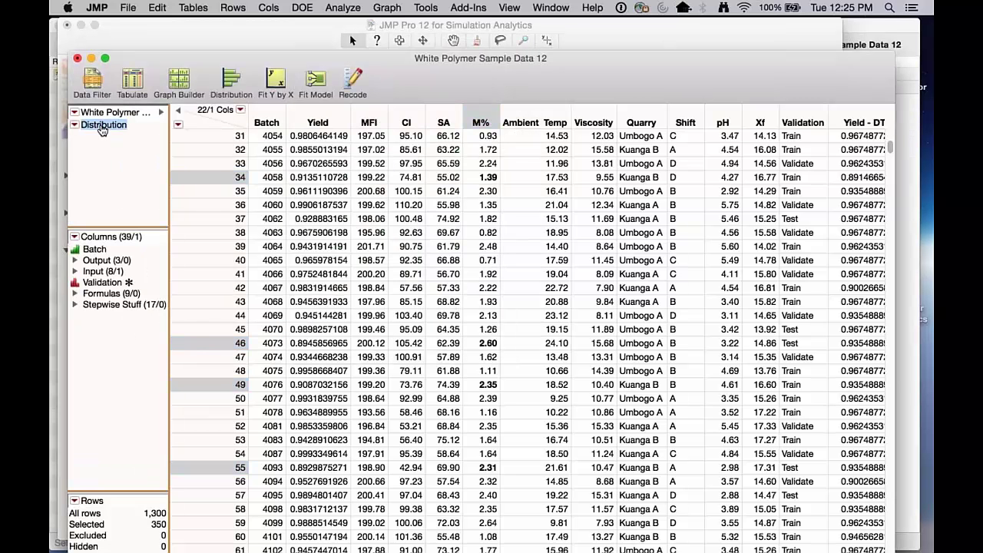
right_click(99, 127)
click(121, 132)
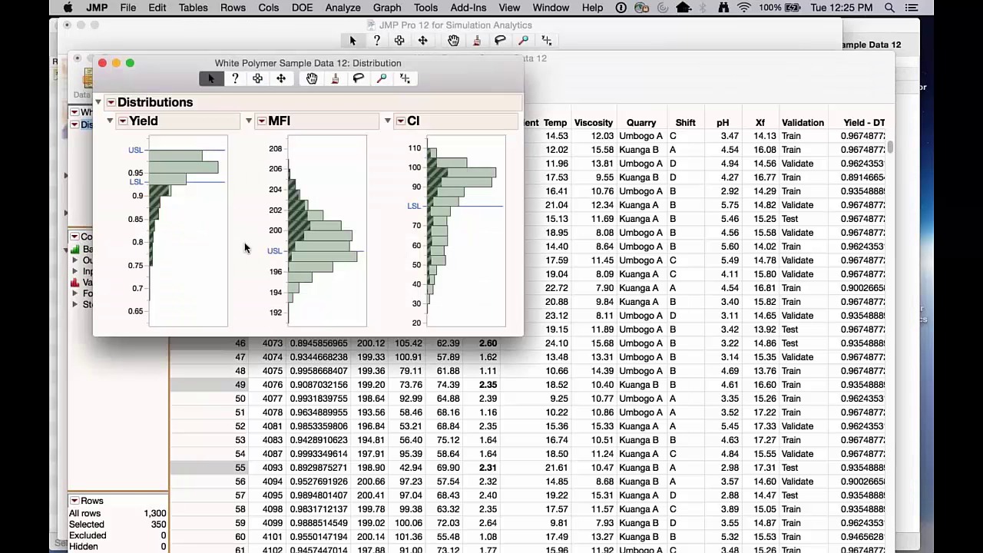
click(102, 61)
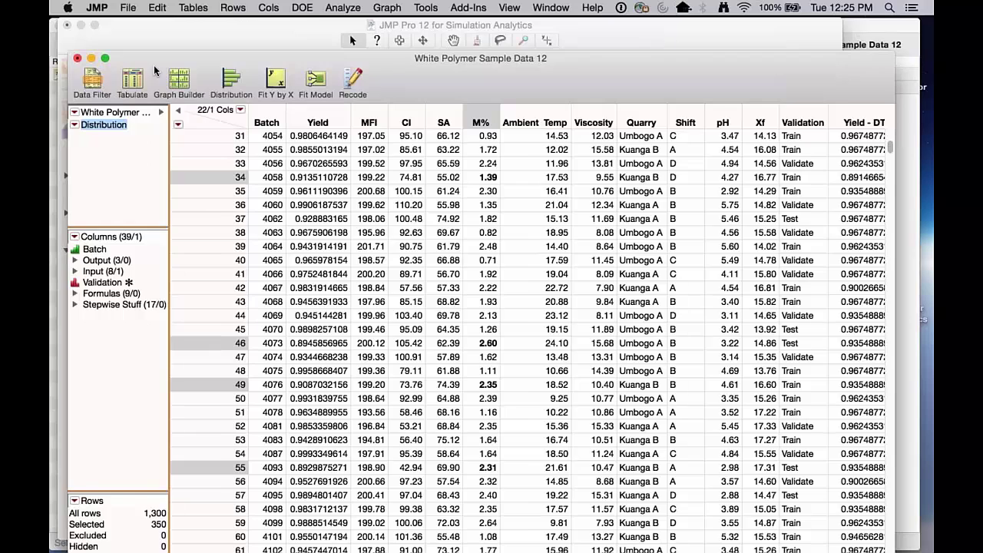
- Move the data table aside, open the journal's saved Multivariate Chart, and examine the correlations among outputs and inputs on its color map
drag(154, 71, 385, 41)
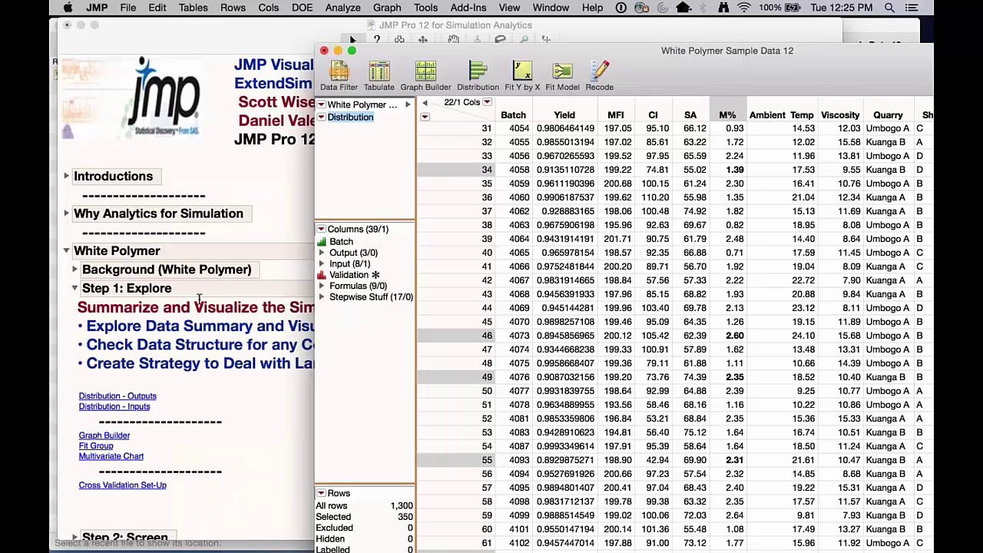
click(297, 196)
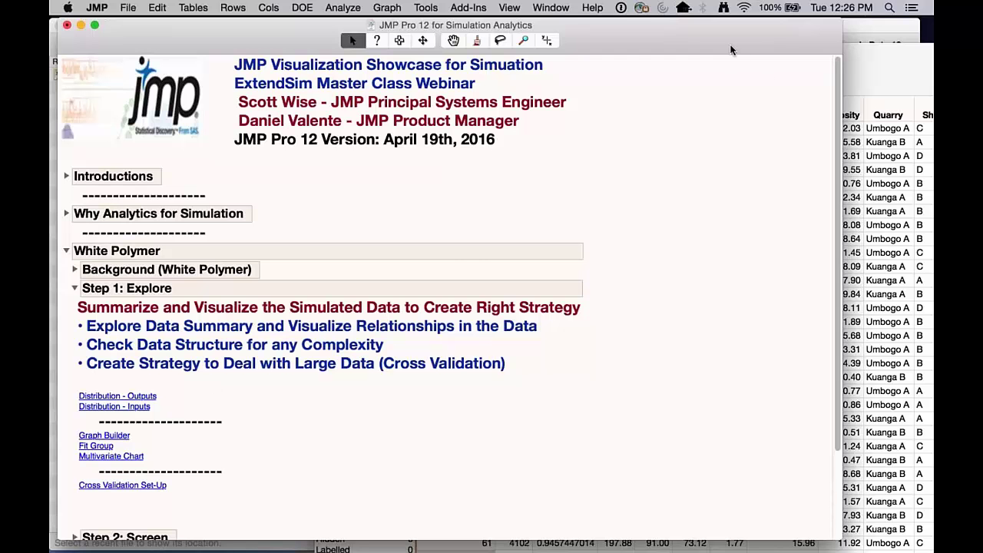
click(115, 459)
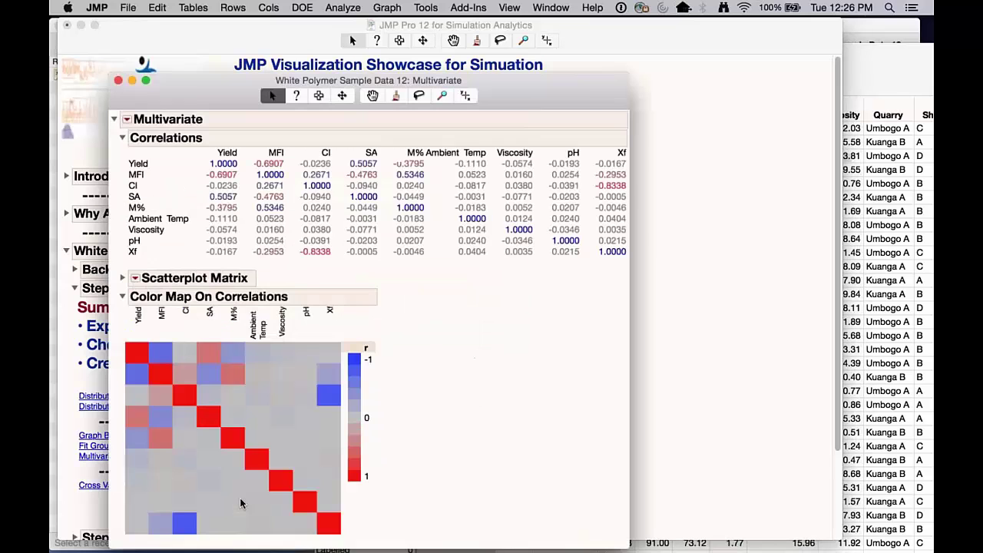
mouse_move(458, 406)
mouse_down()
mouse_move(230, 302)
mouse_move(108, 358)
mouse_move(129, 390)
mouse_move(174, 393)
mouse_up()
mouse_move(163, 332)
mouse_down()
mouse_move(112, 376)
mouse_move(154, 393)
mouse_move(204, 330)
mouse_move(110, 345)
mouse_up()
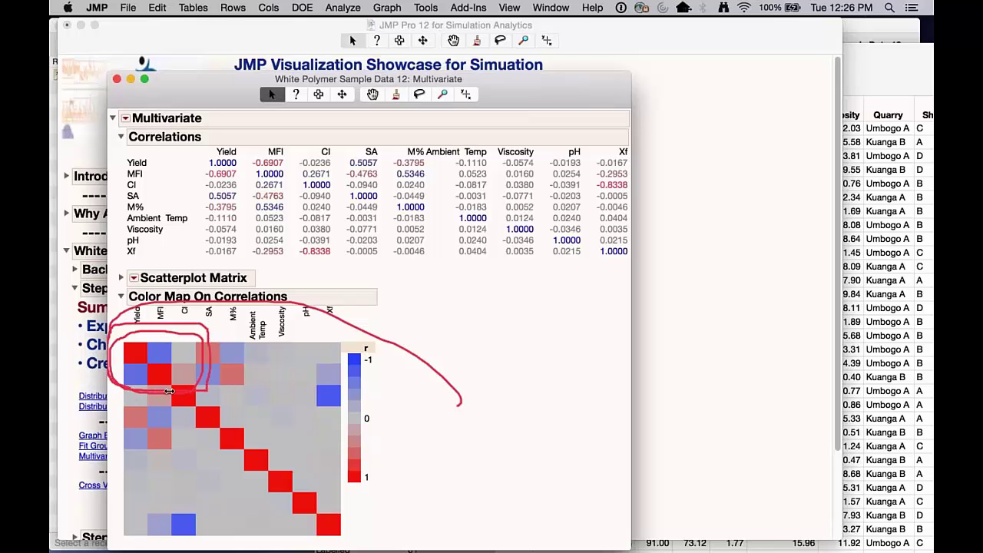
key(Escape)
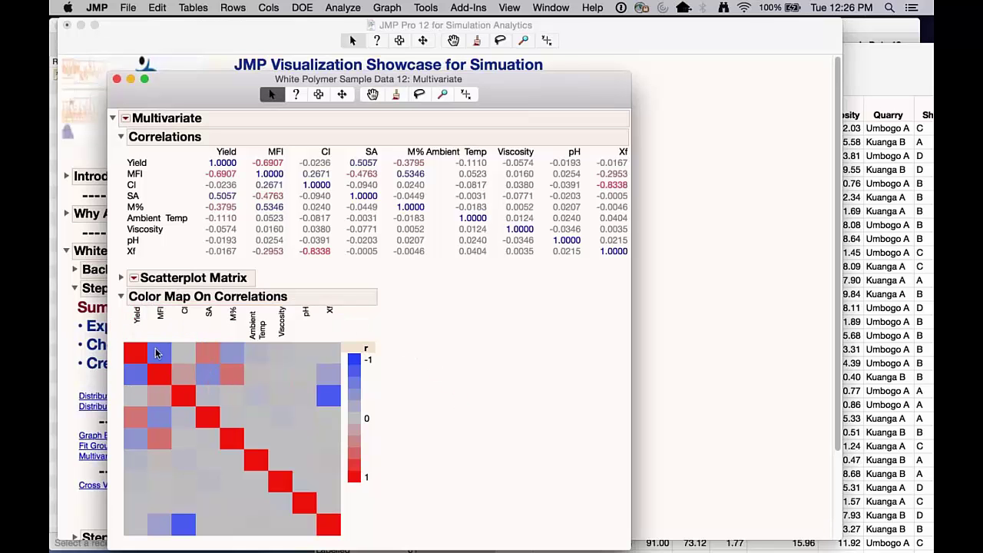
mouse_move(156, 352)
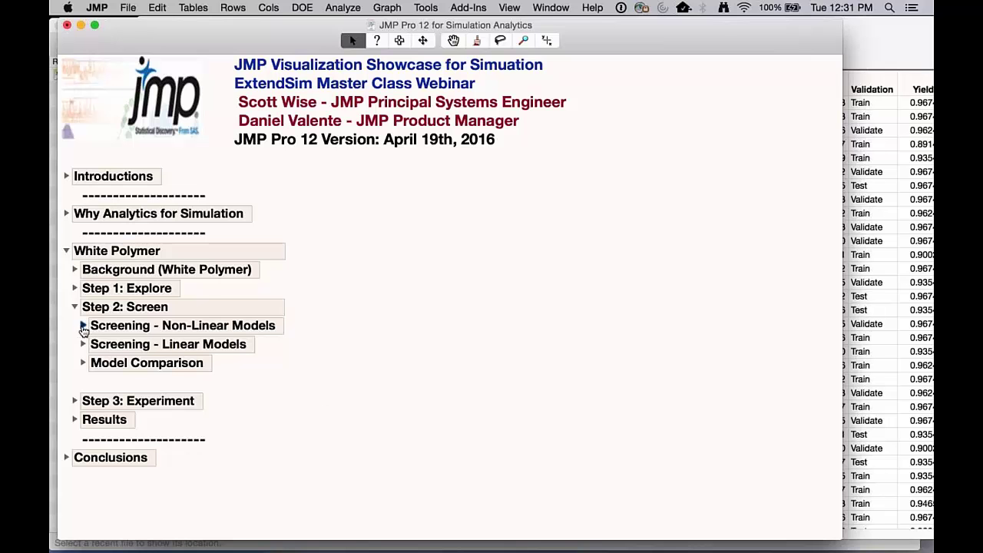
- Expand Step 1: Explore in the journal and open the saved Cross Validation Set-Up report
mouse_move(305, 349)
mouse_down()
mouse_move(274, 292)
mouse_move(85, 324)
mouse_move(73, 370)
mouse_move(175, 381)
mouse_move(304, 352)
mouse_move(281, 318)
mouse_up()
mouse_move(198, 316)
mouse_down()
mouse_move(77, 324)
mouse_move(161, 376)
mouse_move(272, 370)
mouse_move(292, 312)
mouse_move(61, 376)
mouse_move(227, 383)
mouse_up()
click(74, 288)
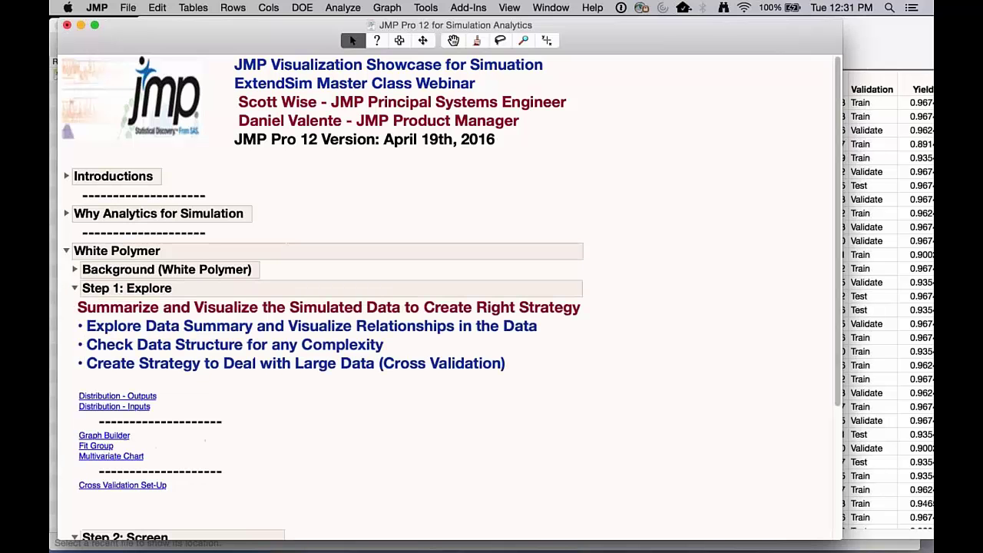
click(153, 486)
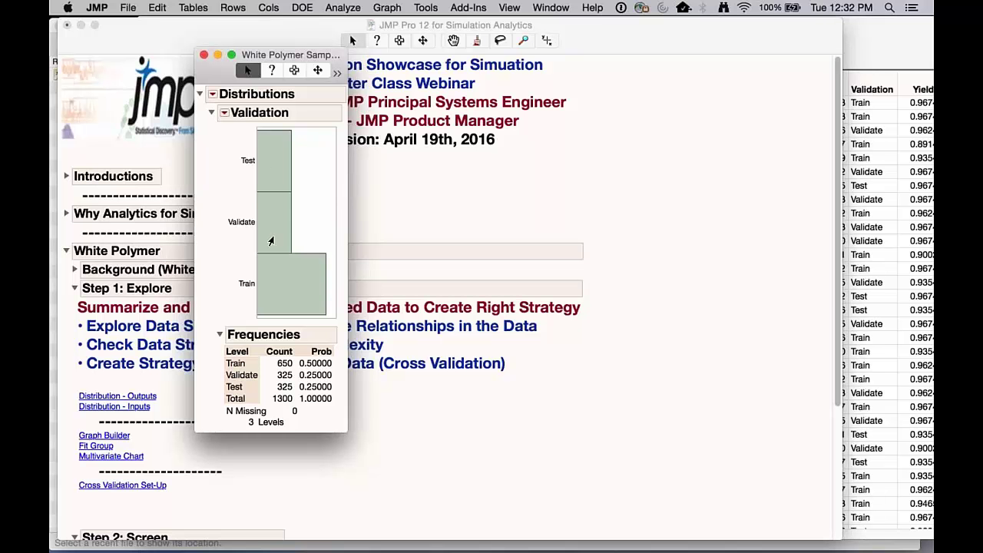
- Highlight the Test and Train groups in the Validation distribution, and move the journal down to uncover the data table
click(281, 281)
click(282, 280)
click(274, 159)
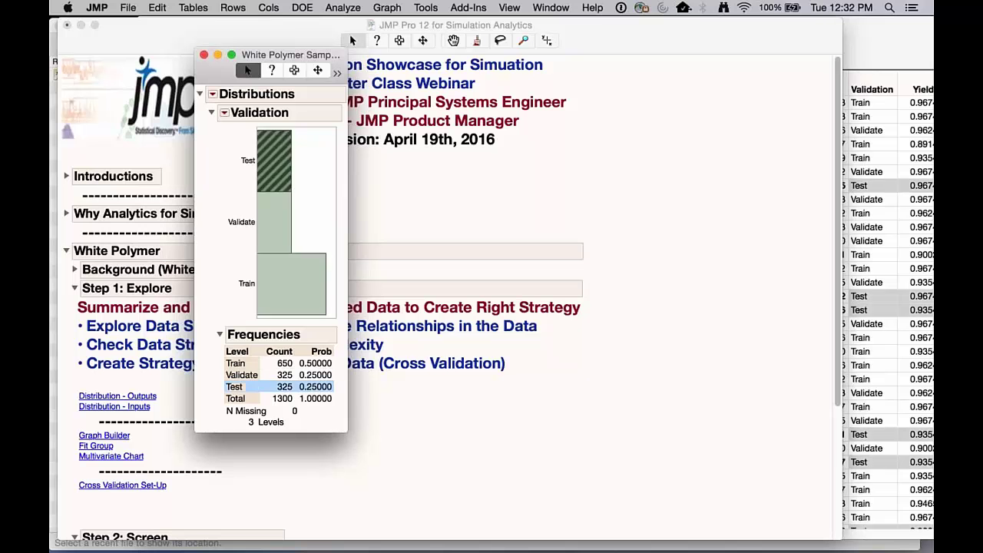
click(291, 284)
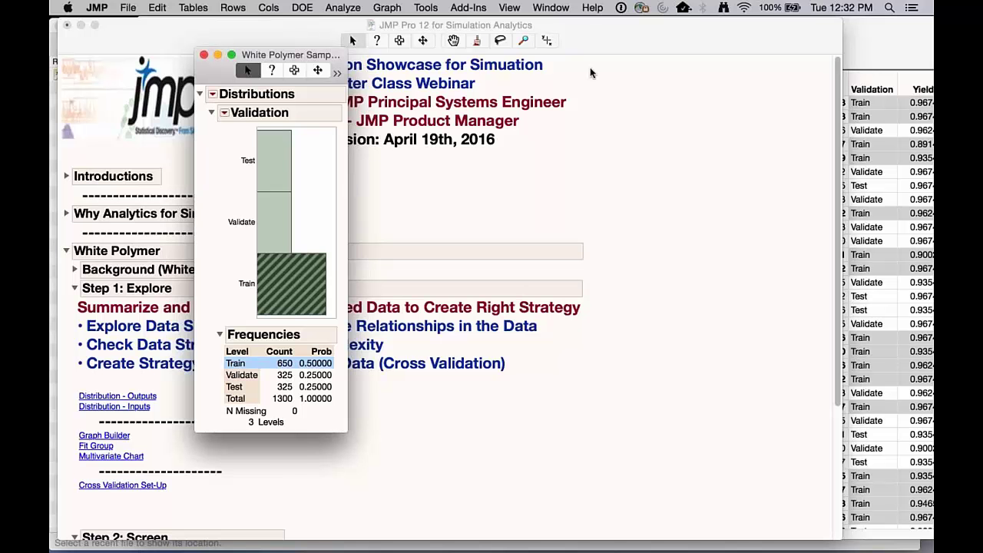
drag(743, 62, 708, 343)
click(291, 55)
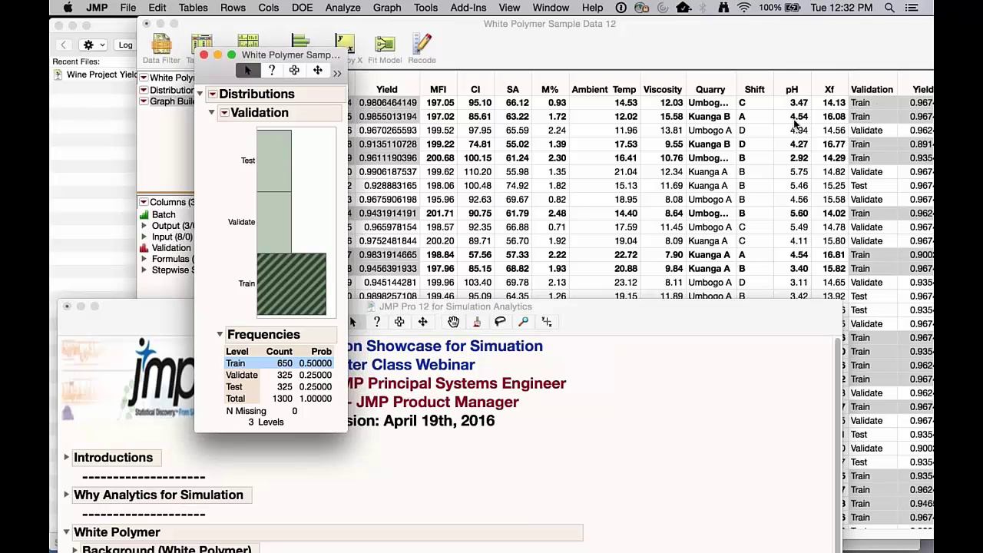
- Highlight the Validate, Test and Train groups in turn to compare their table rows, finish with Validate selected, and close the Validation distribution
click(263, 228)
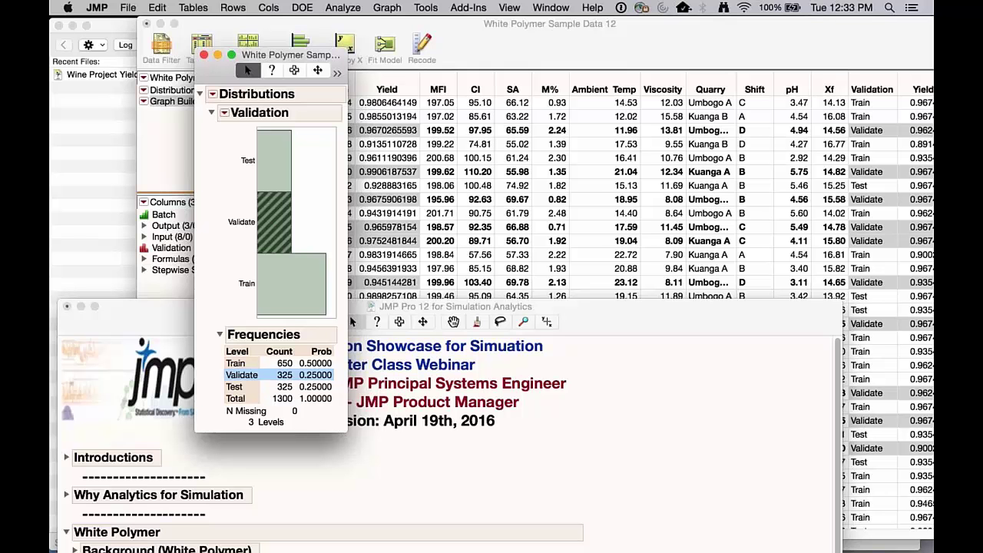
click(272, 182)
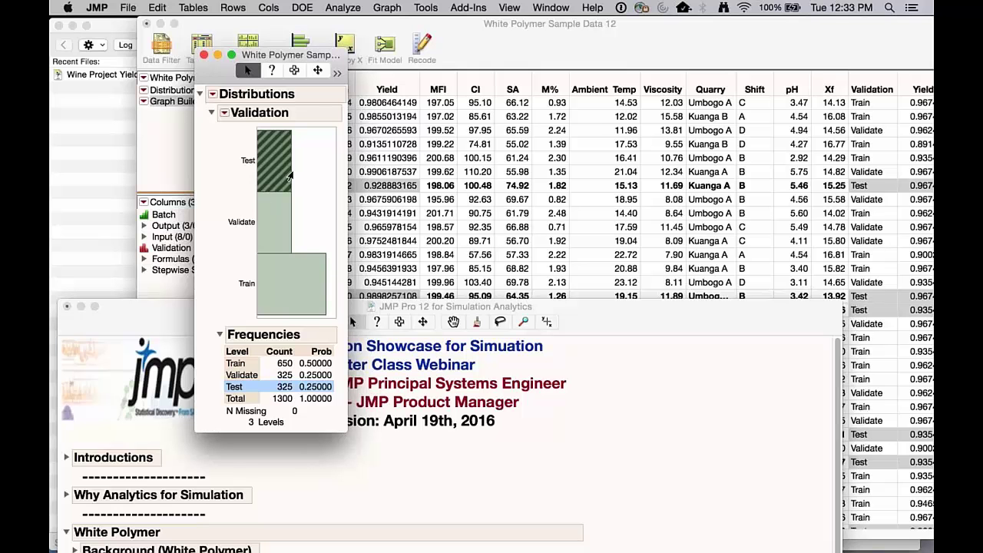
click(289, 297)
click(291, 289)
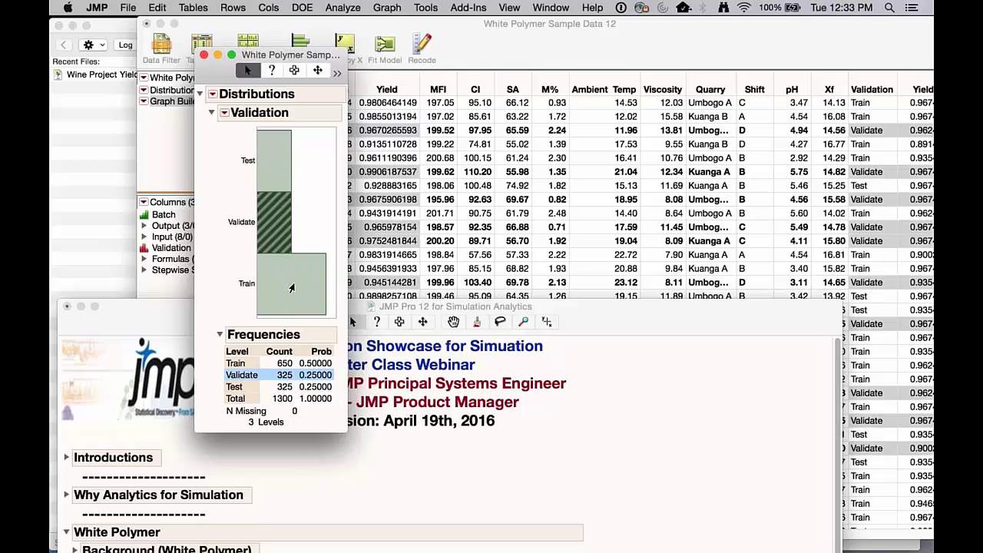
click(292, 289)
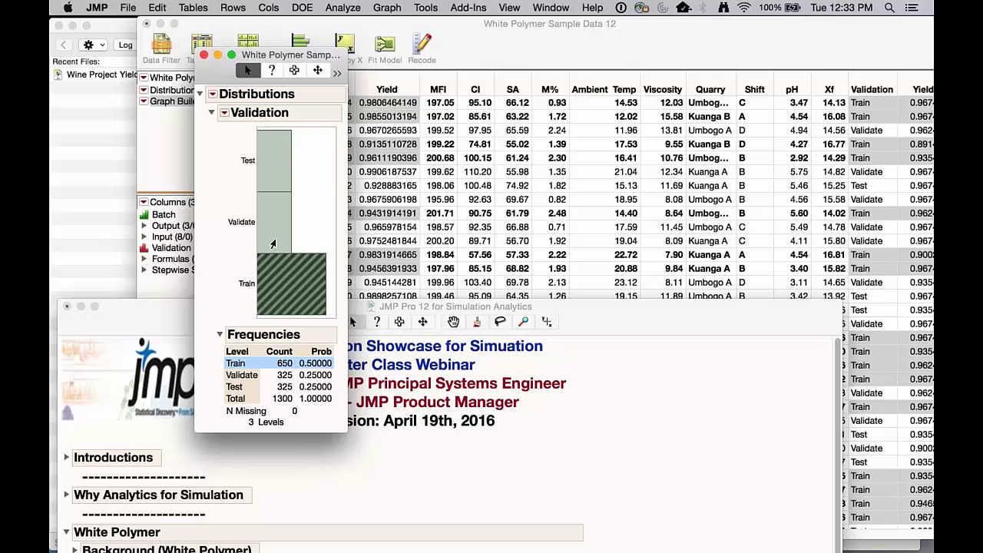
click(259, 204)
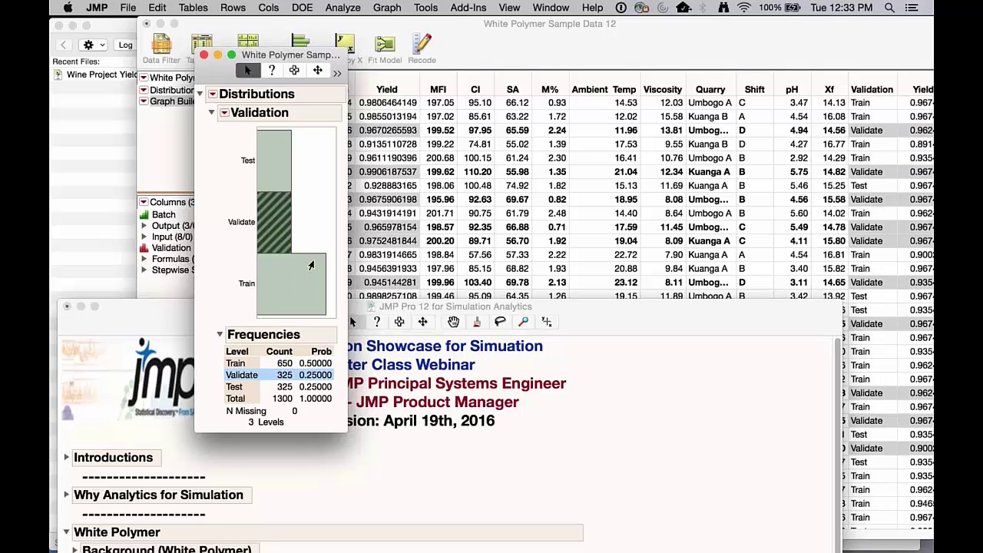
click(203, 56)
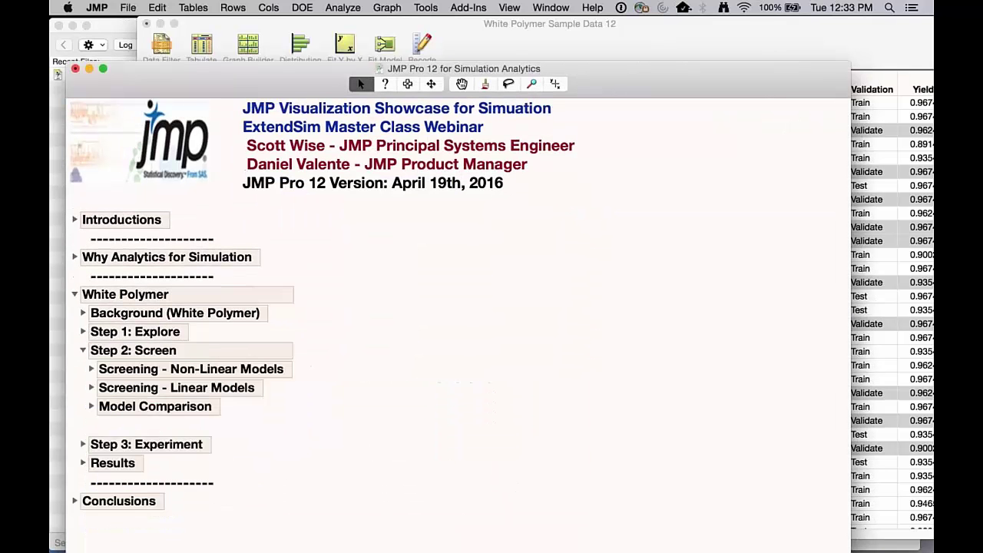
- Expand the Screening - Non-Linear Models section under Step 2: Screen and look through the available modeling platforms
click(90, 369)
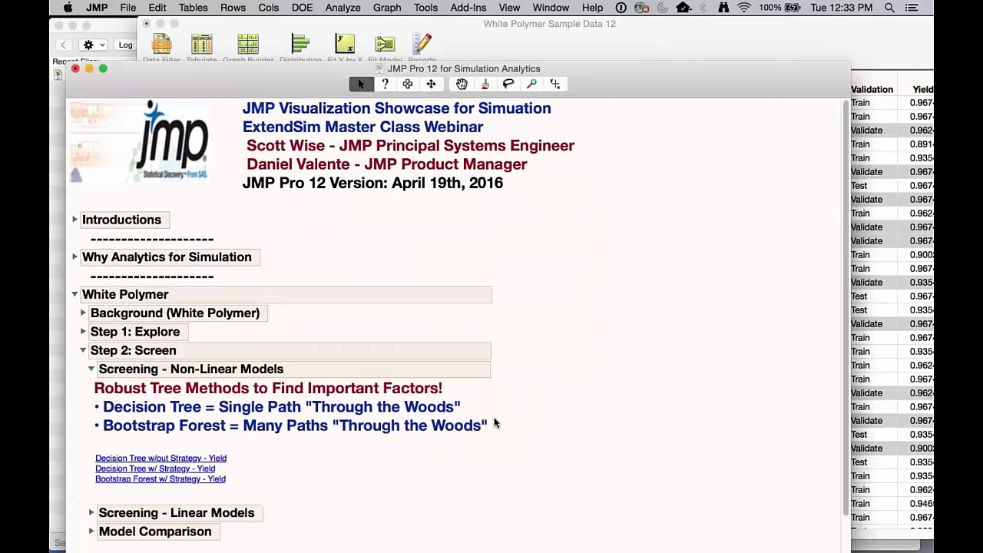
click(343, 10)
mouse_move(402, 117)
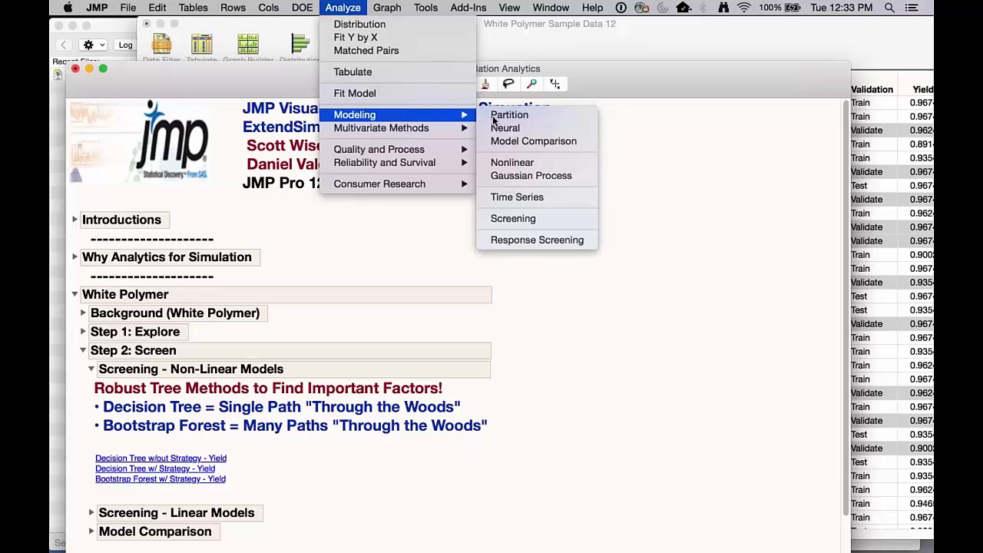
click(563, 279)
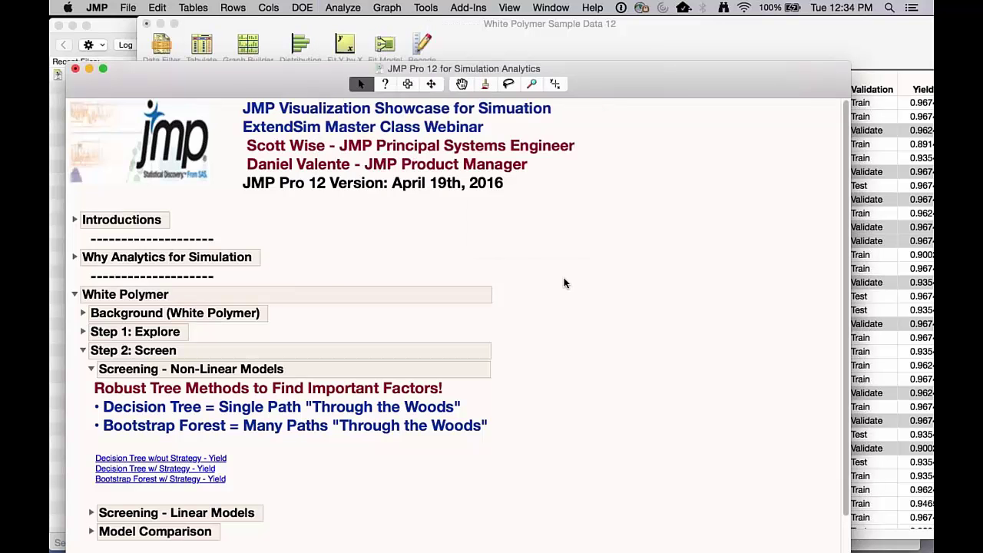
- Run a Decision Tree partition with Yield as the response, all Input group columns as factors, and Informative Missing turned off
drag(561, 87, 466, 56)
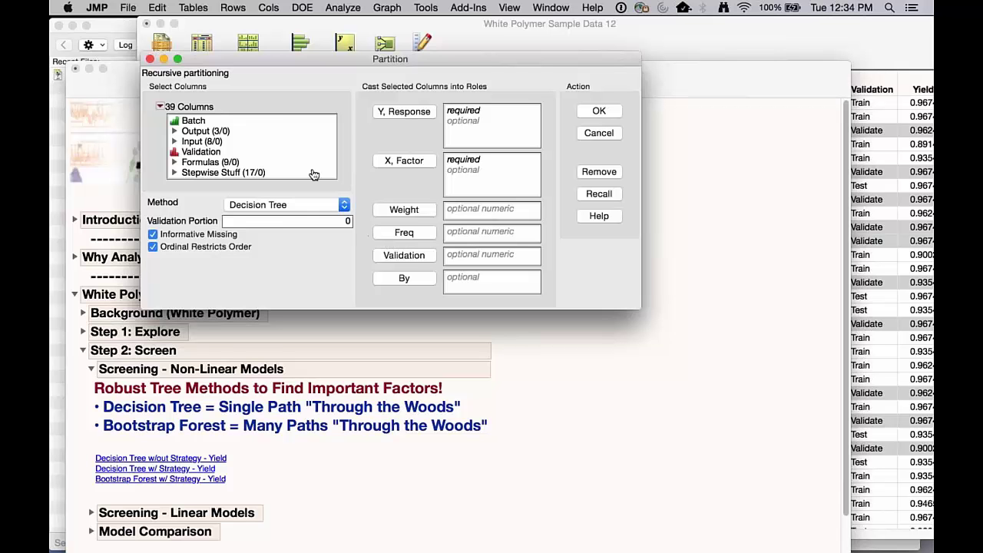
click(174, 131)
click(198, 141)
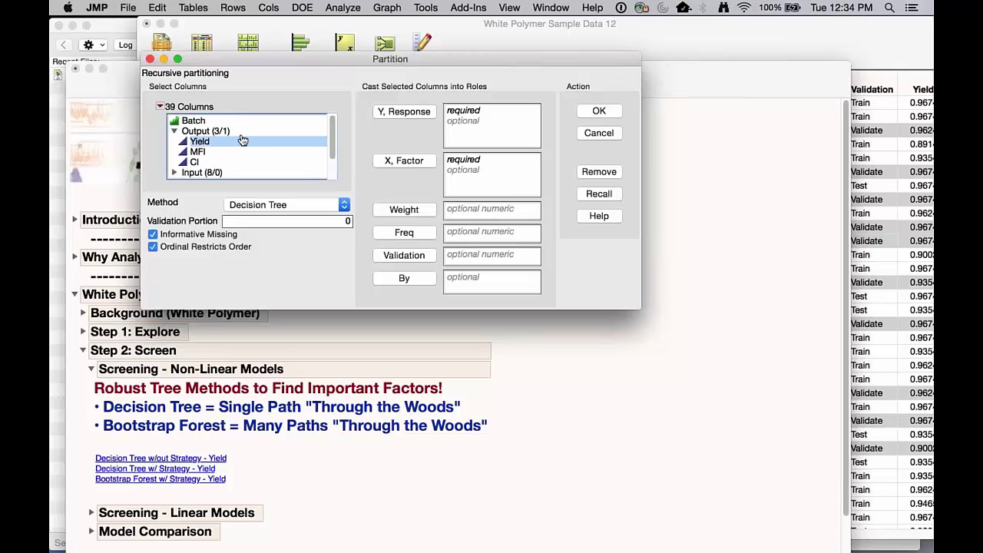
click(402, 111)
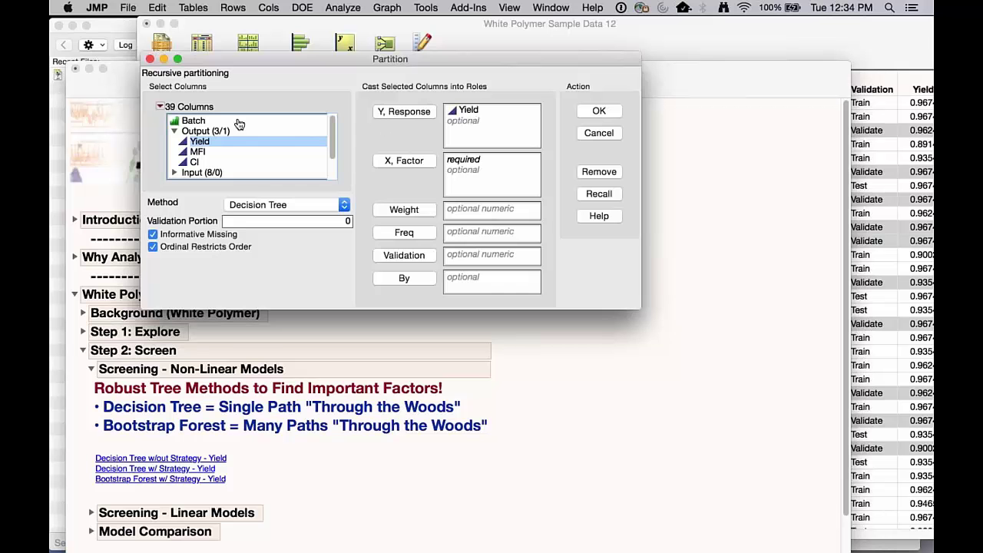
click(174, 132)
click(200, 141)
click(403, 160)
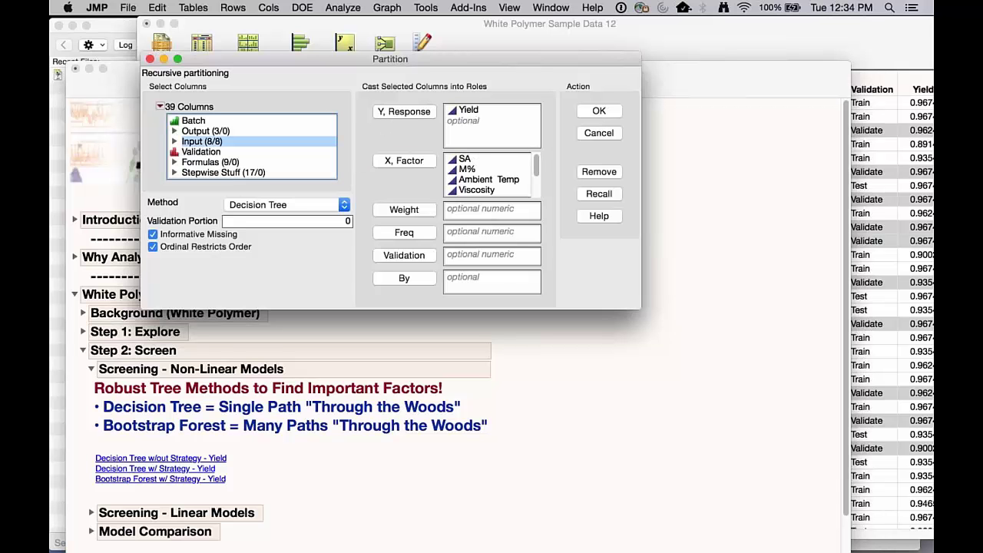
click(152, 233)
click(600, 111)
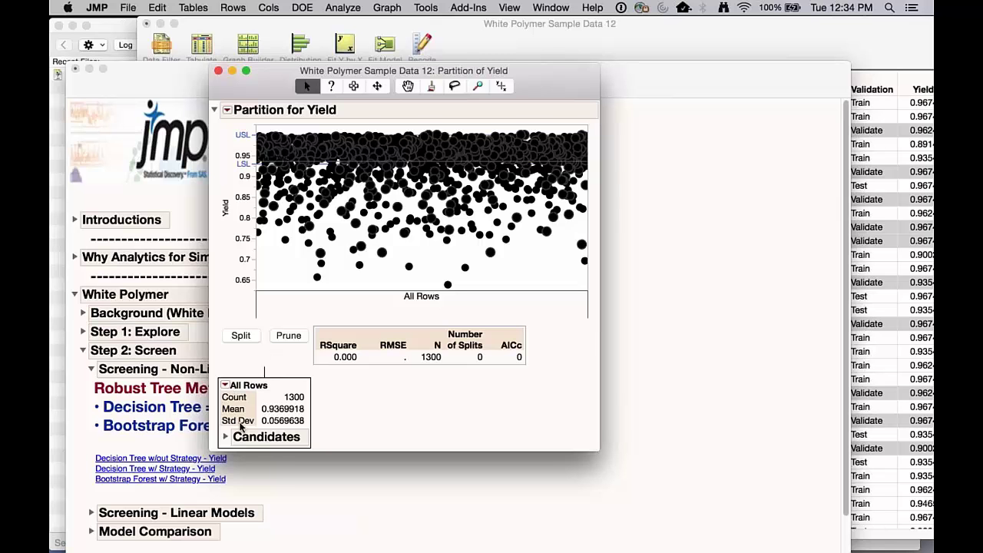
- Reveal the split candidates for all rows, compare their LogWorth values, and split the tree once
click(225, 437)
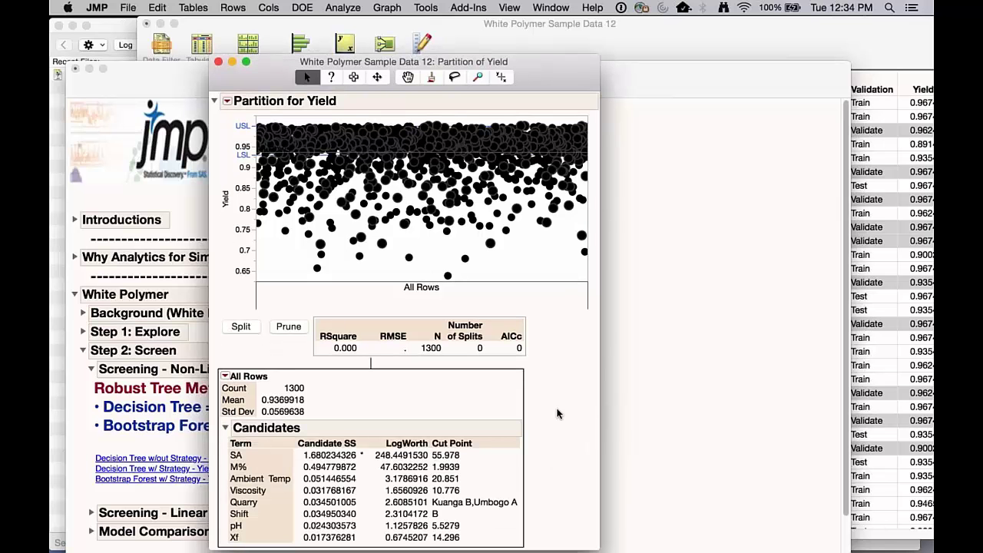
mouse_move(558, 456)
mouse_down()
mouse_move(460, 408)
mouse_move(211, 448)
mouse_move(460, 552)
mouse_move(546, 423)
mouse_up()
mouse_move(498, 418)
mouse_down()
mouse_move(423, 507)
mouse_move(493, 421)
mouse_move(439, 463)
mouse_up()
mouse_move(501, 381)
mouse_down()
mouse_move(523, 372)
mouse_move(319, 307)
mouse_up()
click(246, 331)
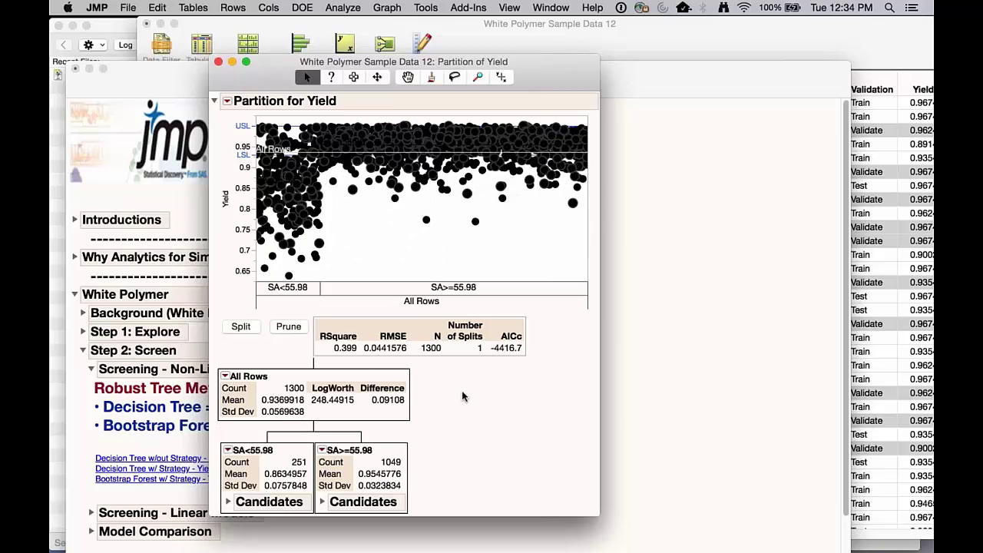
- Move the partition report up to make room, split the tree a second time, and trace the path down to the M%<1.69 branch
mouse_move(461, 392)
mouse_down()
mouse_move(403, 323)
mouse_move(387, 359)
mouse_move(380, 322)
mouse_up()
mouse_move(465, 449)
mouse_down()
mouse_move(284, 425)
mouse_move(209, 469)
mouse_move(482, 483)
mouse_move(442, 449)
mouse_up()
mouse_move(446, 490)
mouse_down()
mouse_move(358, 482)
mouse_move(360, 463)
mouse_move(418, 482)
mouse_move(407, 476)
mouse_up()
mouse_move(220, 482)
mouse_down()
mouse_move(278, 487)
mouse_move(321, 466)
mouse_move(219, 486)
mouse_up()
drag(537, 74, 488, 37)
click(193, 300)
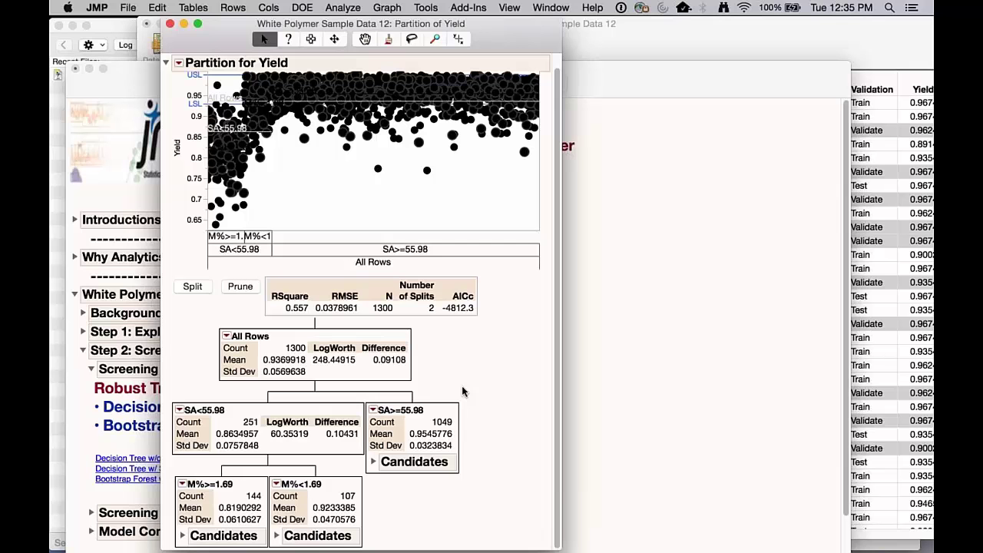
mouse_move(488, 350)
mouse_down()
mouse_move(297, 255)
mouse_move(396, 272)
mouse_move(343, 277)
mouse_up()
mouse_move(485, 356)
mouse_down()
mouse_move(185, 351)
mouse_move(198, 413)
mouse_move(265, 494)
mouse_move(334, 498)
mouse_move(255, 480)
mouse_move(308, 522)
mouse_move(390, 508)
mouse_move(313, 499)
mouse_move(266, 516)
mouse_move(384, 522)
mouse_up()
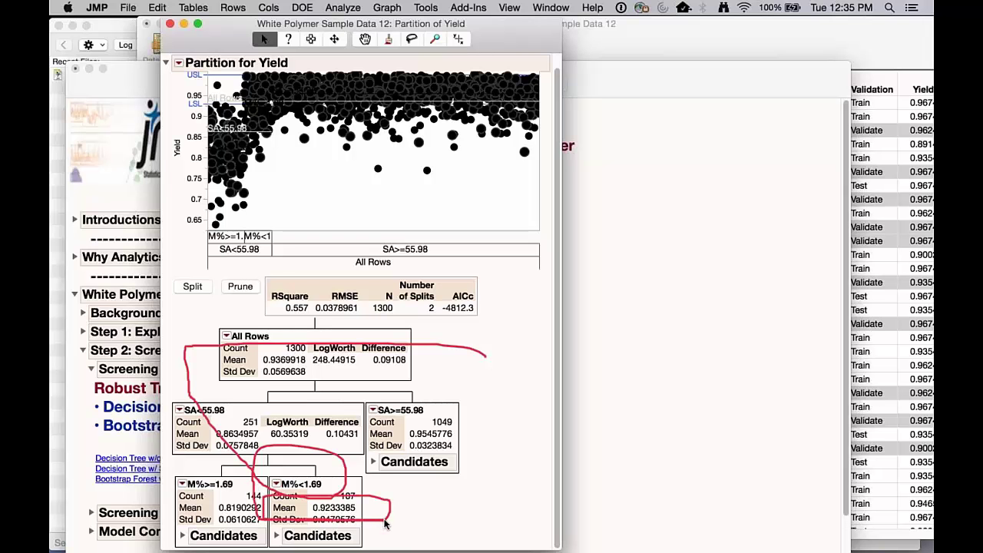
key(Escape)
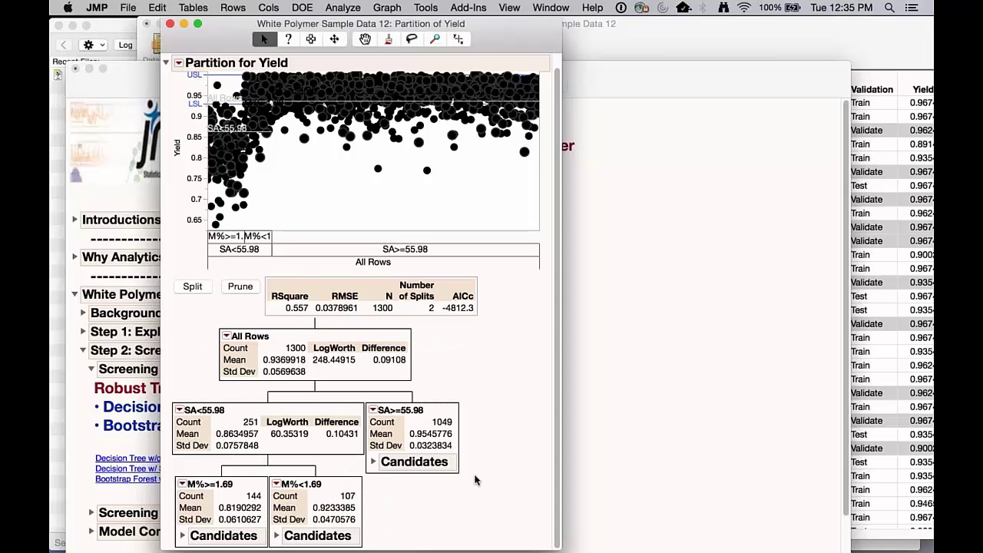
- Keep splitting the Yield tree until it has 15 splits
click(184, 287)
click(186, 287)
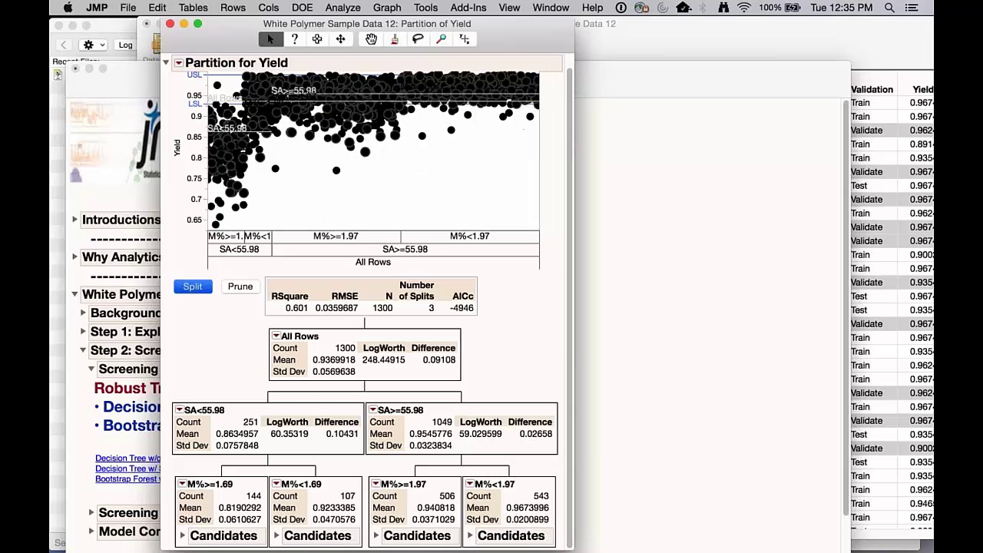
click(191, 305)
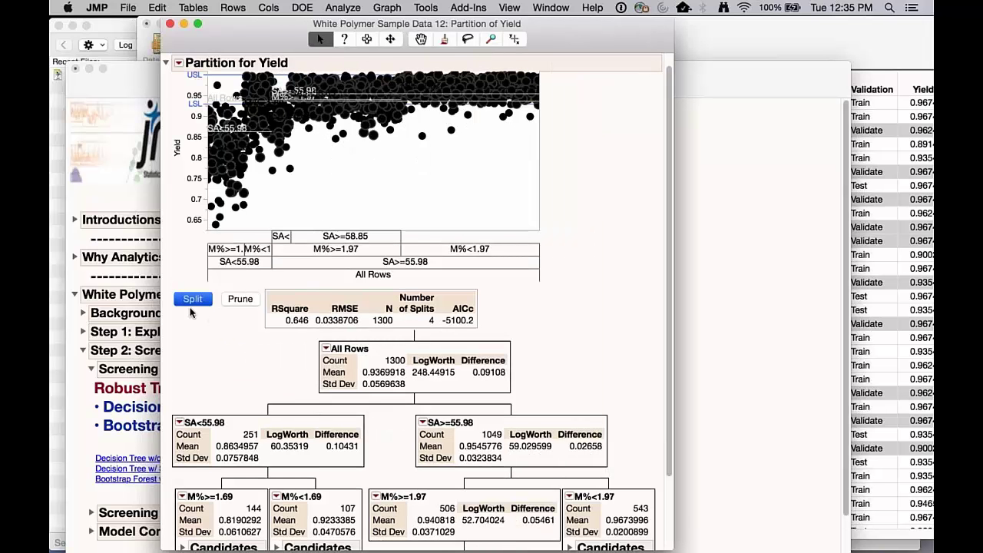
click(194, 314)
click(192, 315)
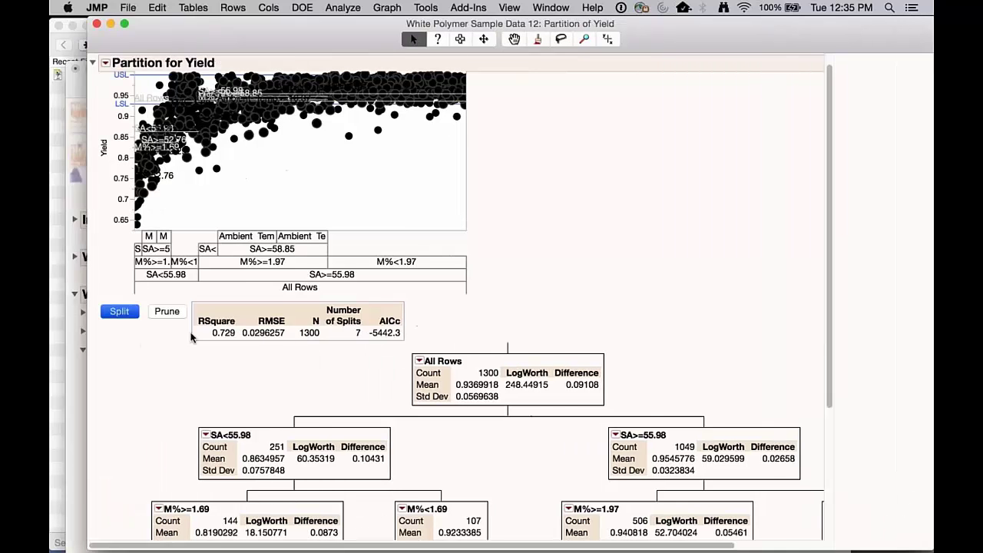
click(122, 311)
click(122, 311)
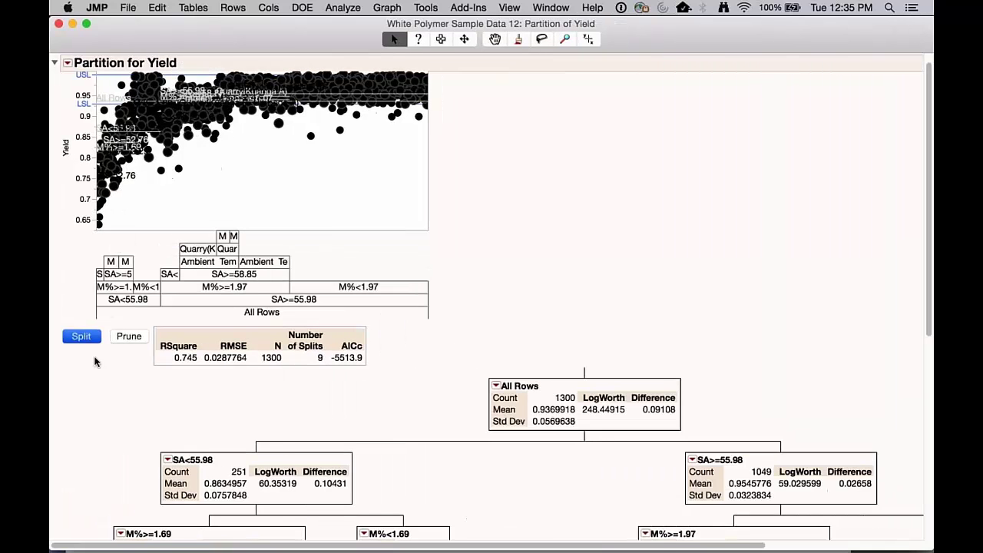
mouse_move(123, 384)
mouse_down()
mouse_move(195, 333)
mouse_move(178, 398)
mouse_up()
click(81, 336)
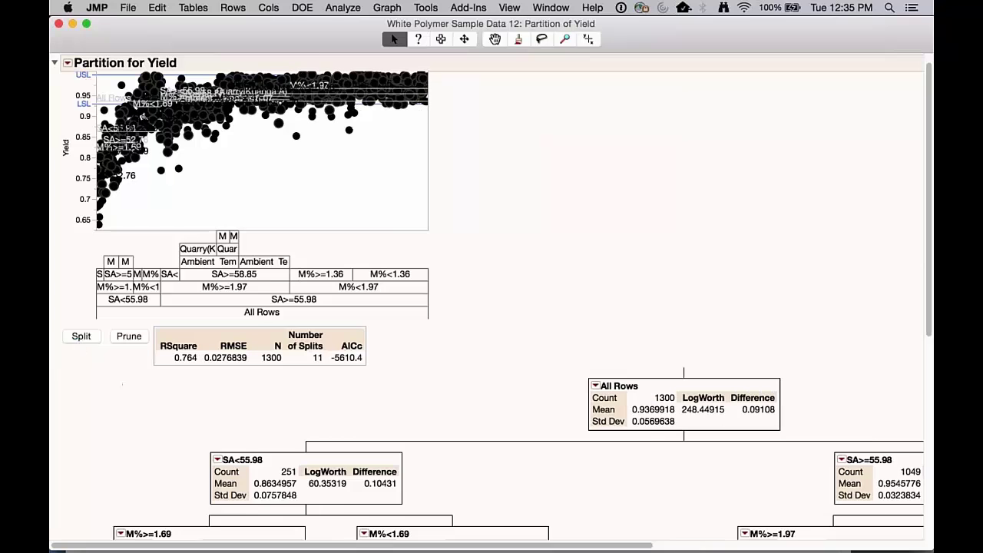
click(91, 337)
click(91, 338)
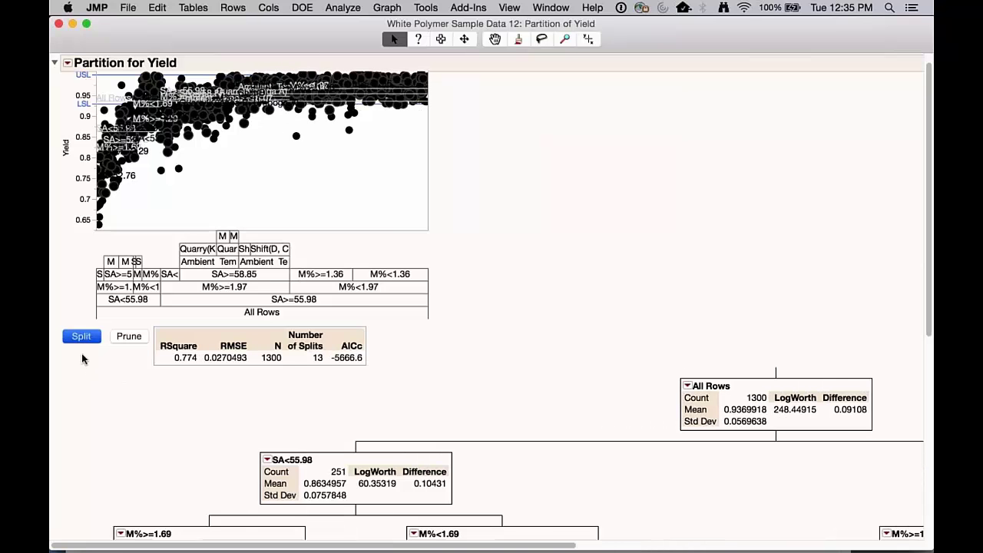
click(82, 353)
click(83, 354)
mouse_move(151, 373)
mouse_down()
mouse_move(208, 365)
mouse_move(175, 384)
mouse_up()
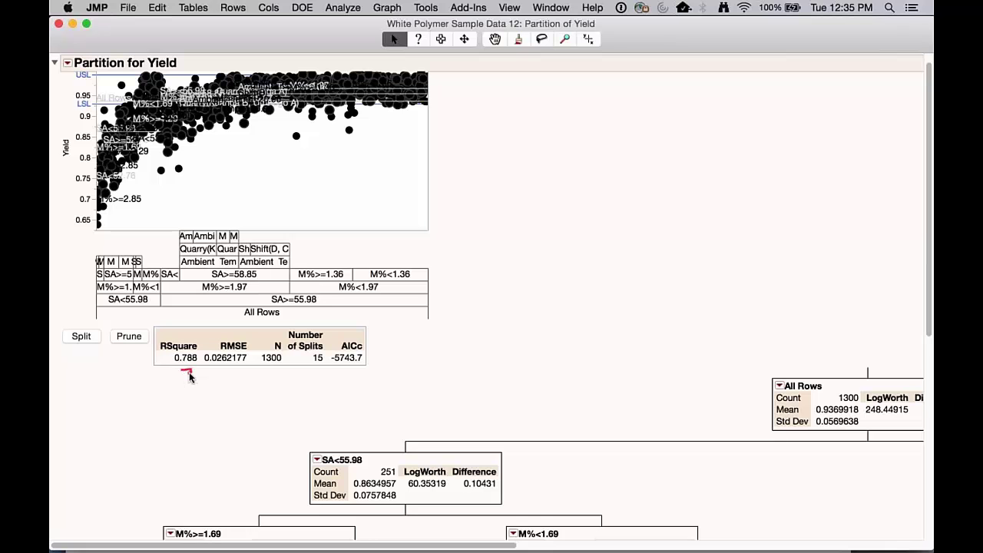
- Add the Split History to the Yield partition report and examine its R-Square curve
click(69, 63)
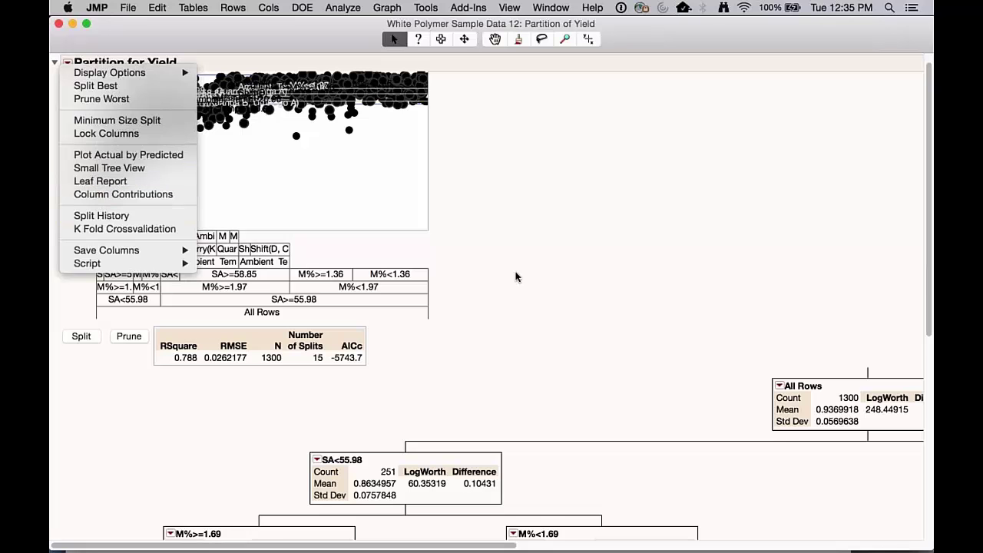
click(533, 283)
scroll(532, 292, down, 15)
mouse_move(530, 486)
mouse_down()
mouse_move(461, 432)
mouse_move(212, 420)
mouse_up()
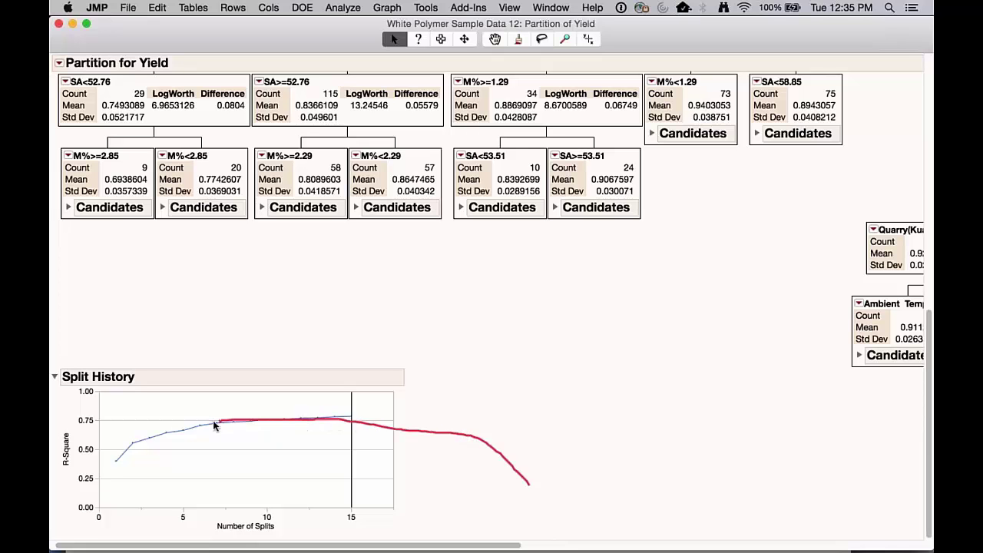
mouse_move(74, 536)
mouse_down()
mouse_move(120, 453)
mouse_move(164, 427)
mouse_move(334, 421)
mouse_up()
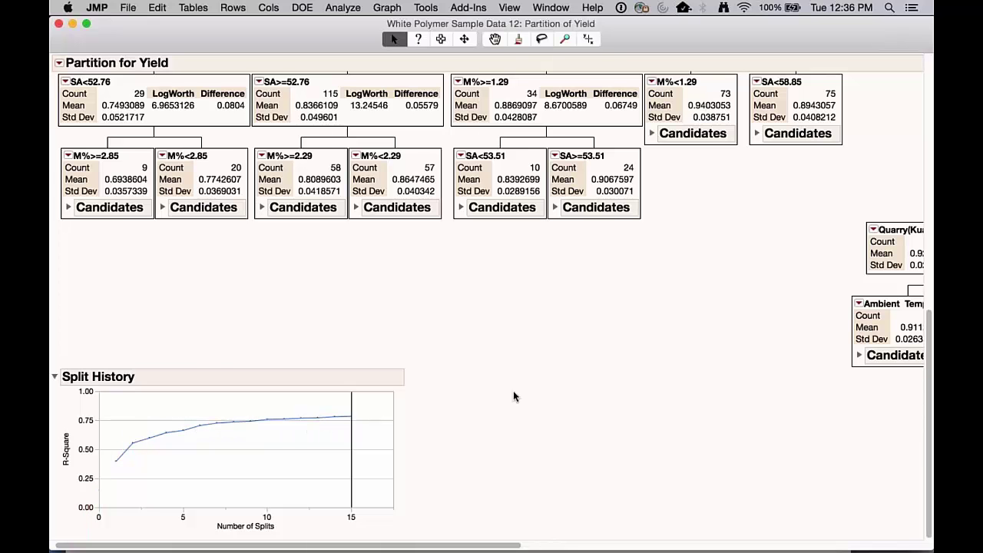
- Review the lower tree branches, the split history and the fit summary, and close the partition report
scroll(510, 461, up, 5)
drag(515, 406, 699, 347)
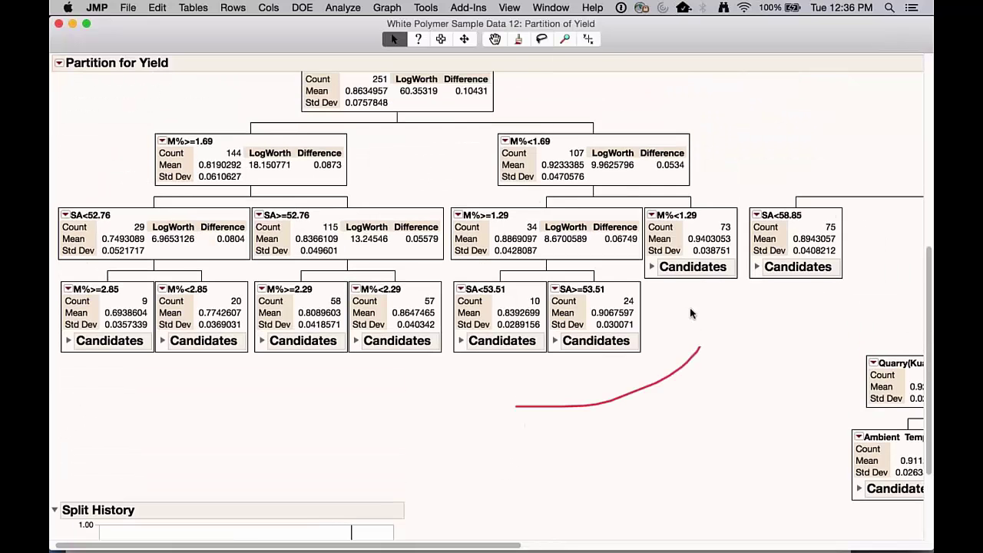
mouse_move(691, 313)
mouse_down()
mouse_move(453, 301)
mouse_move(585, 393)
mouse_up()
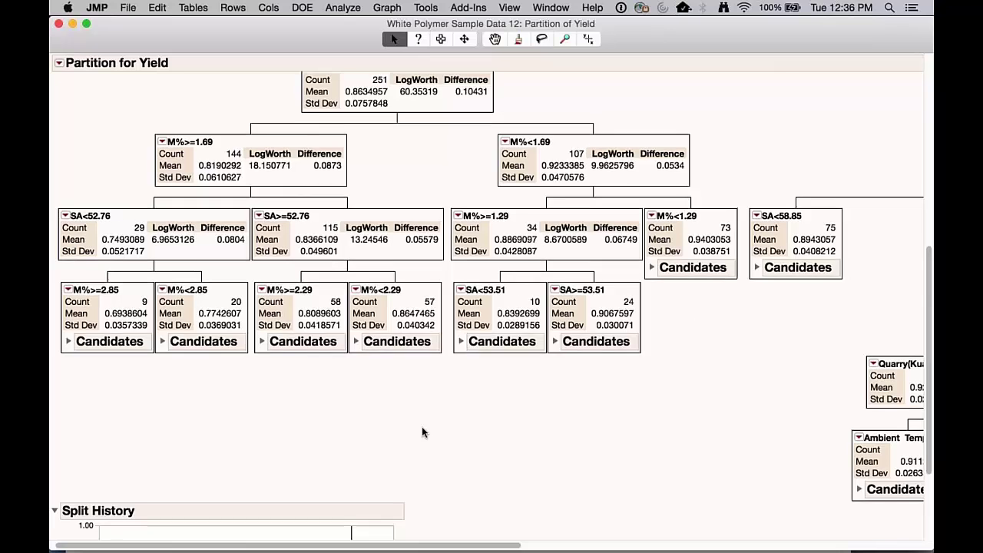
scroll(482, 418, down, 5)
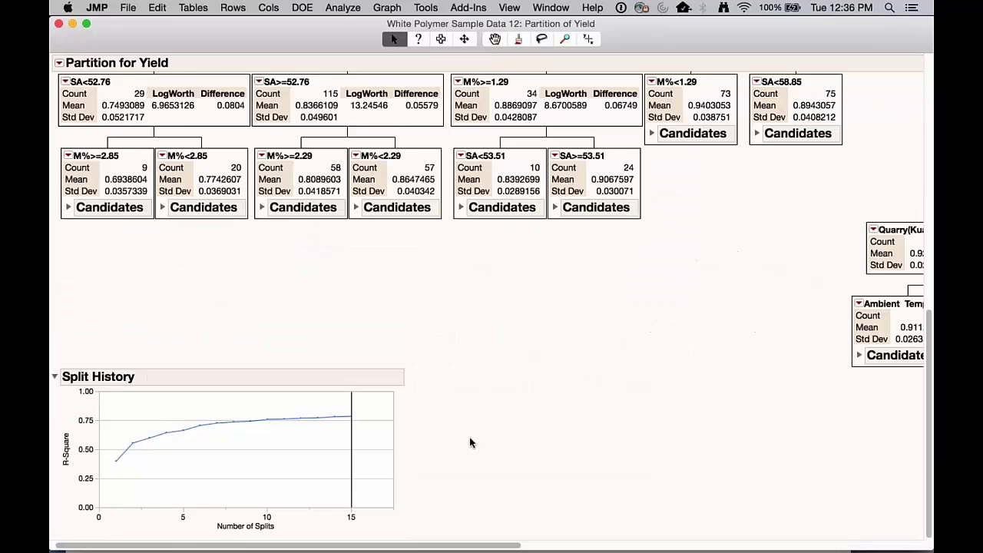
scroll(470, 442, up, 10)
scroll(470, 444, up, 1)
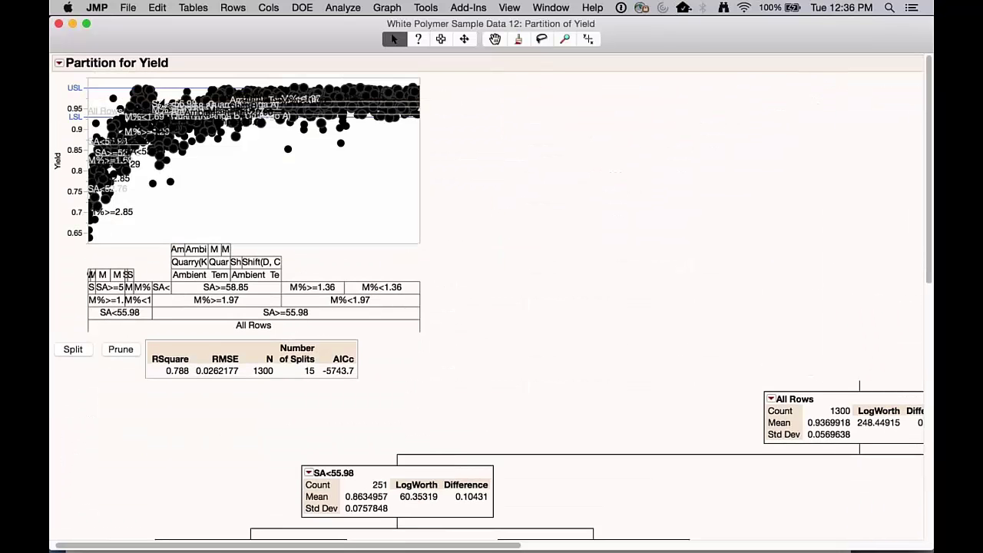
click(58, 24)
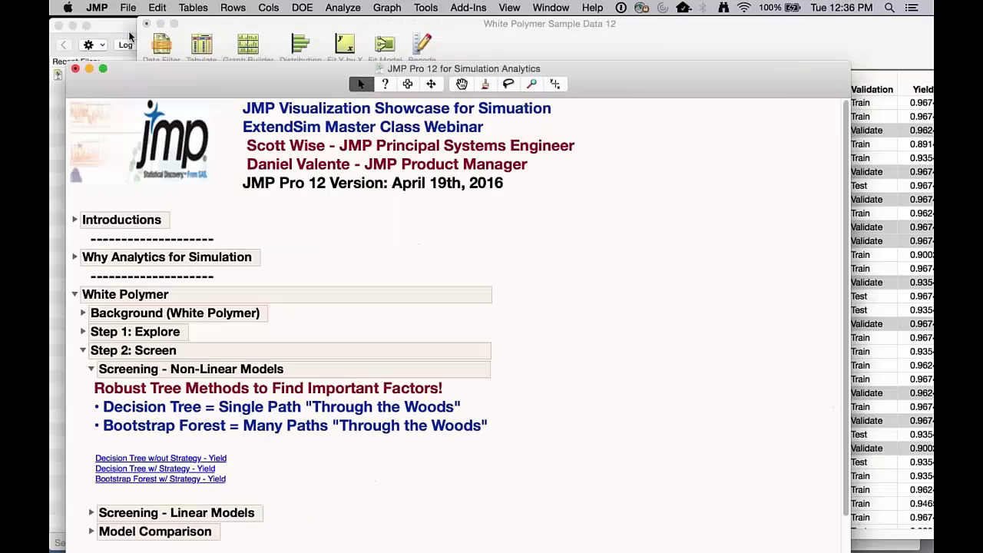
- Run a new Yield partition with the previous roles recalled and the Validation column added in the Validation role
click(343, 8)
mouse_move(396, 151)
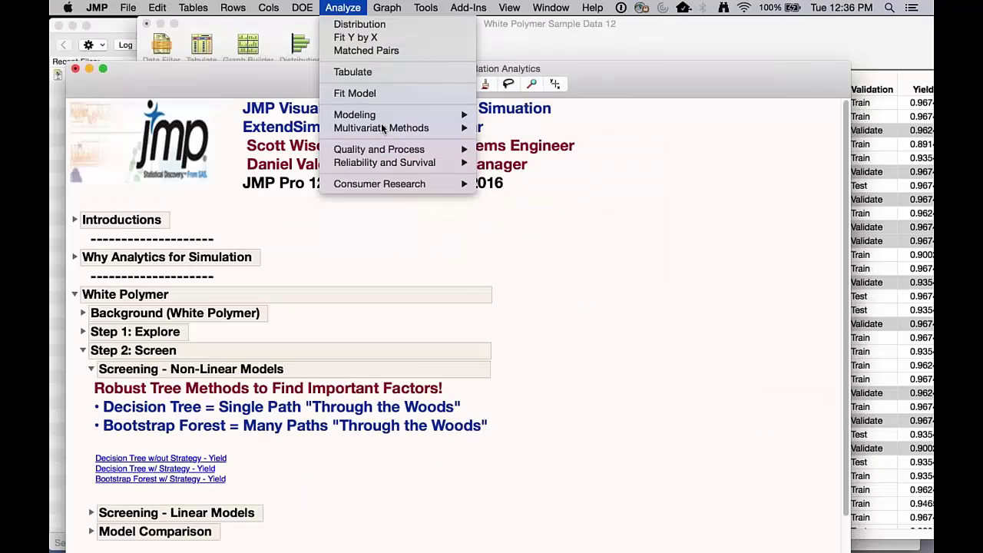
mouse_move(387, 115)
click(506, 113)
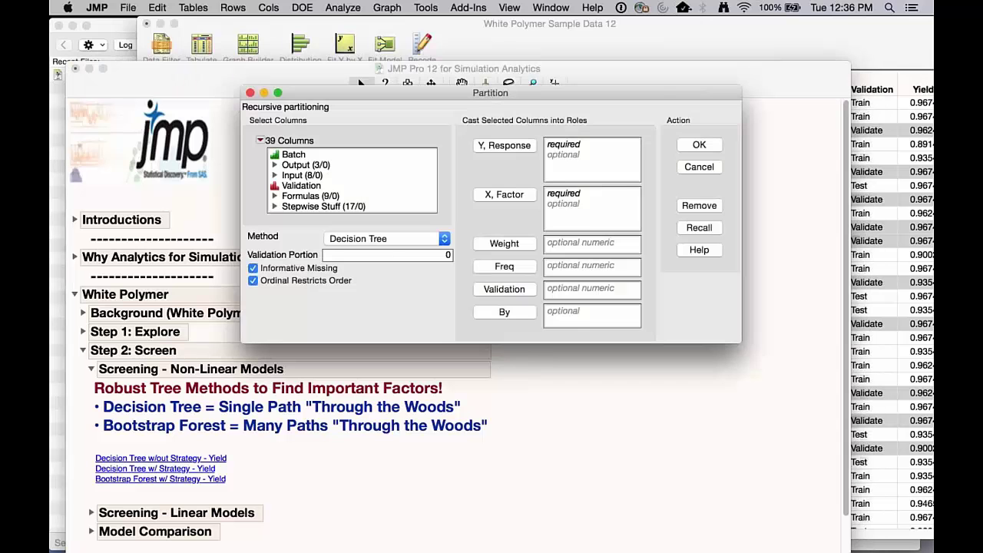
click(699, 227)
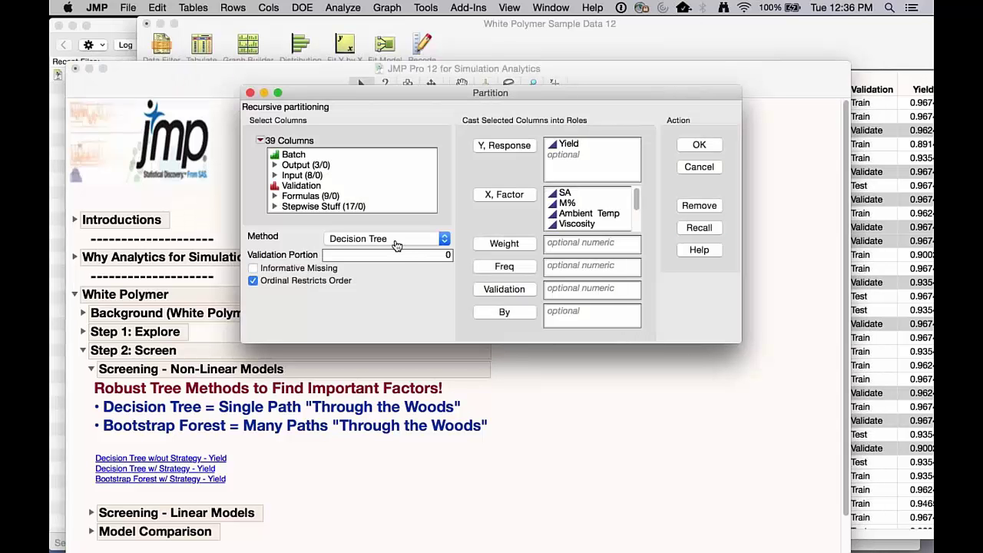
click(301, 185)
click(504, 289)
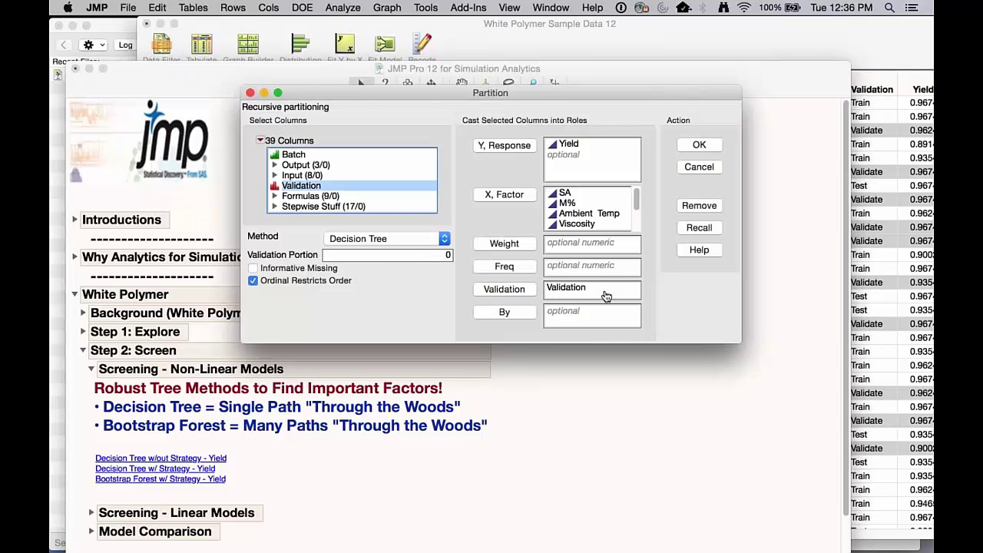
click(683, 146)
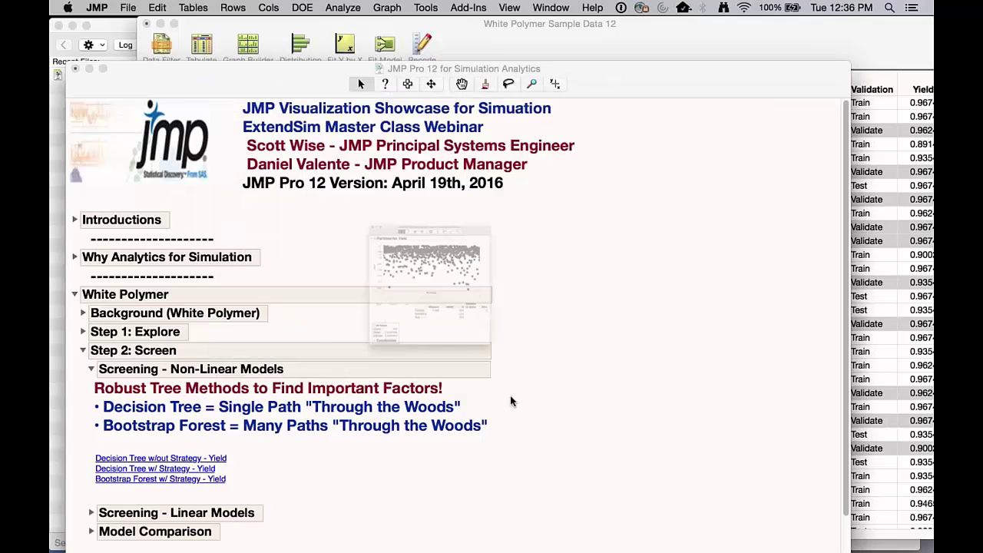
- Grow the validated Yield tree automatically and review its branches and the training, validation and test fit statistics
mouse_move(537, 435)
mouse_down()
mouse_move(606, 358)
mouse_move(436, 332)
mouse_move(363, 370)
mouse_move(462, 428)
mouse_up()
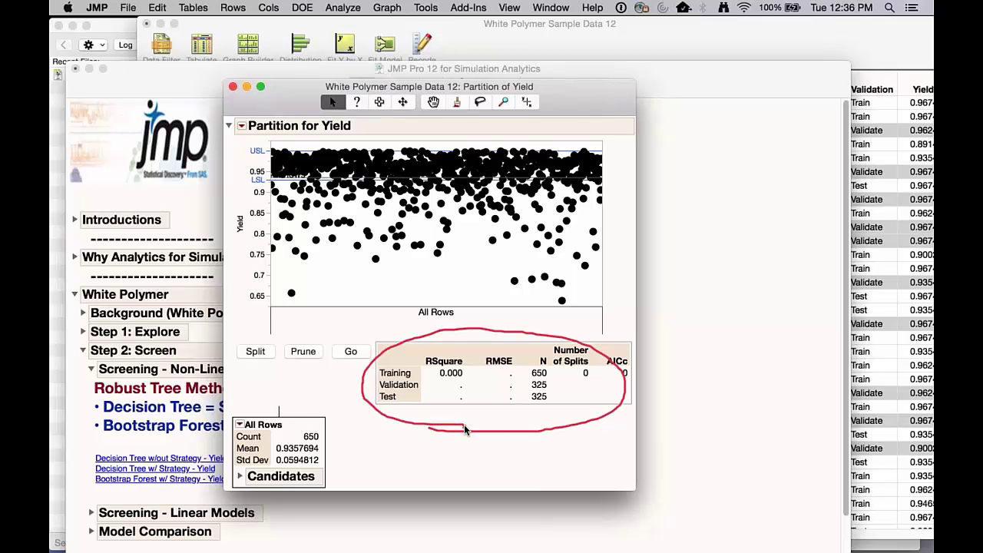
mouse_move(377, 416)
mouse_down()
mouse_move(307, 443)
mouse_move(336, 432)
mouse_up()
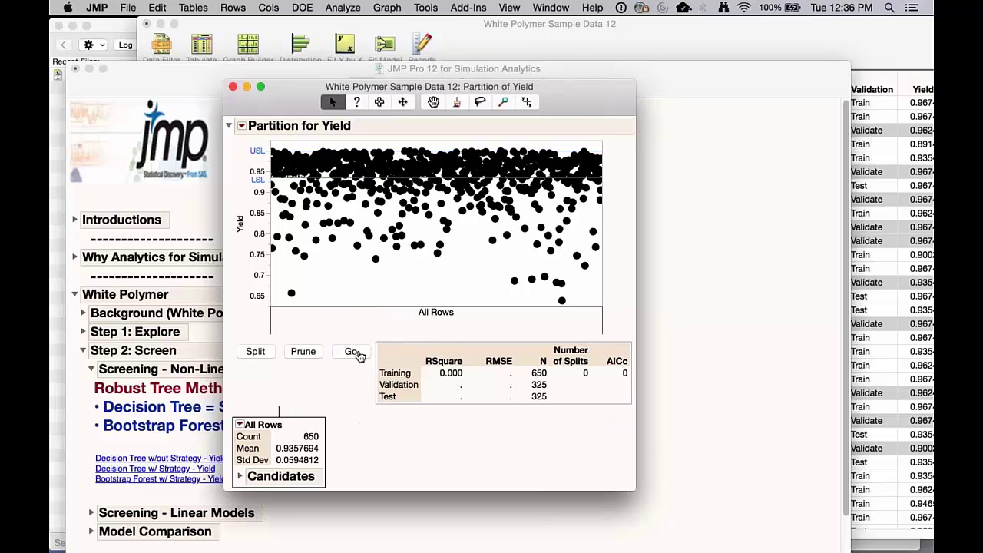
click(353, 352)
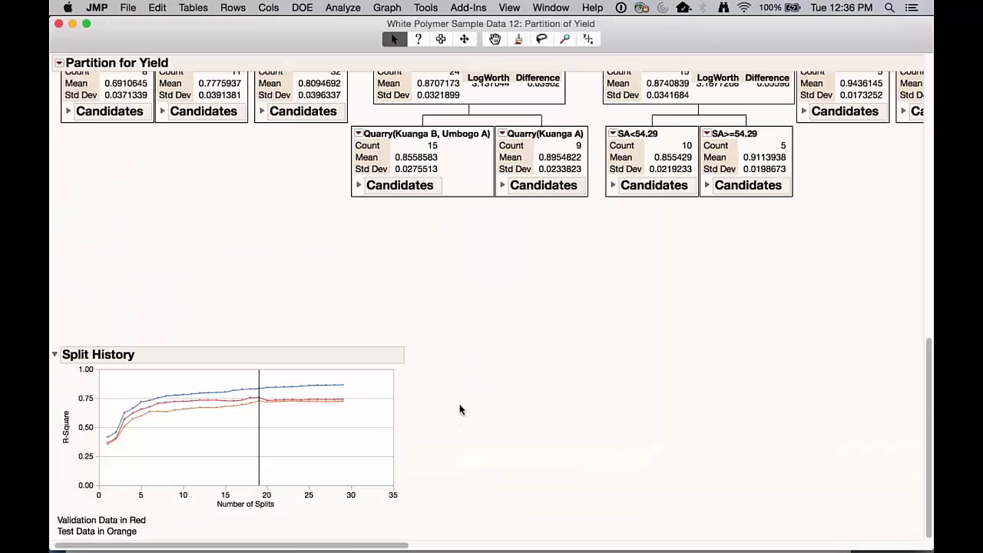
scroll(457, 414, up, 10)
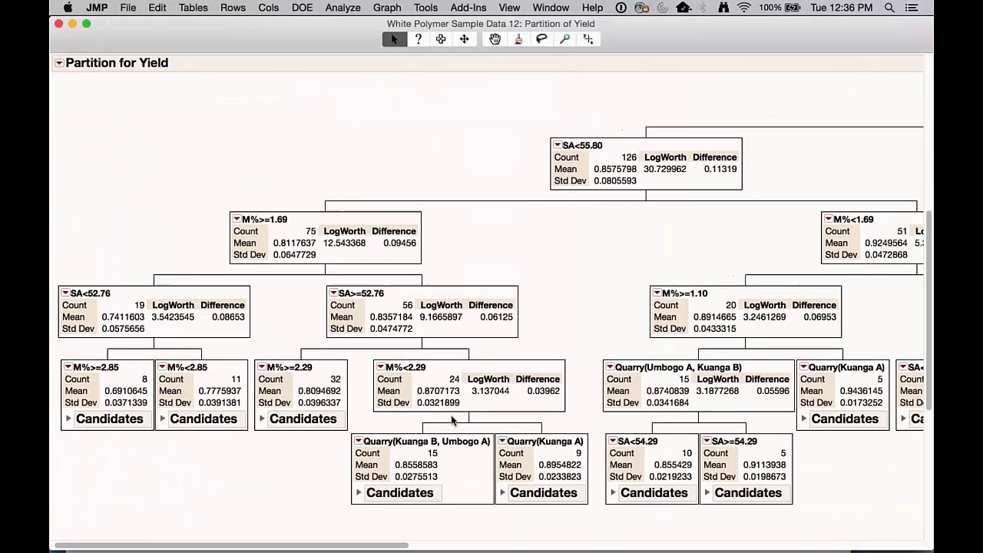
mouse_move(339, 443)
mouse_down()
mouse_move(432, 374)
mouse_move(392, 401)
mouse_up()
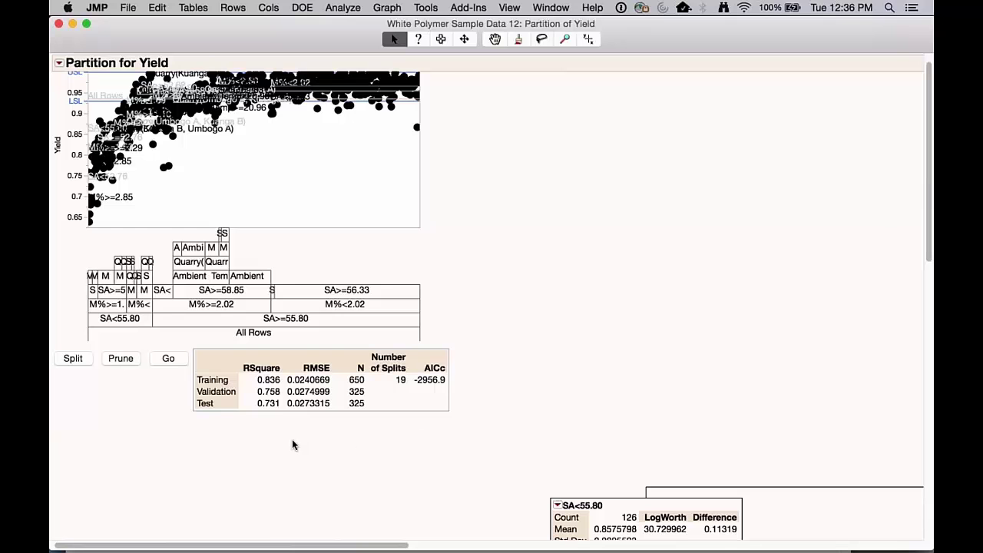
- Examine the training, validation and test curves in the Split History and the fit statistics of the validated Yield tree
scroll(291, 444, down, 10)
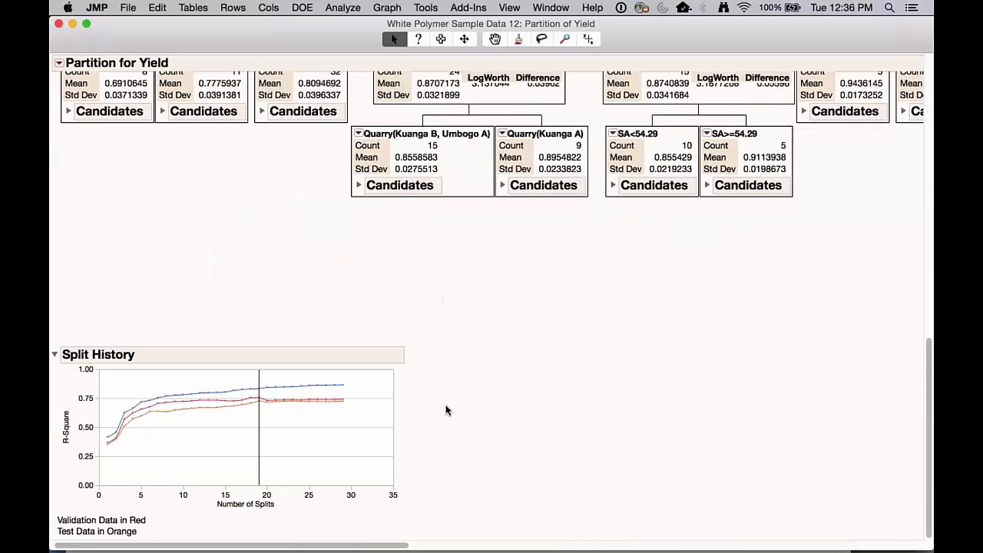
mouse_move(450, 419)
mouse_down()
mouse_move(282, 382)
mouse_move(464, 377)
mouse_move(449, 403)
mouse_up()
mouse_move(467, 457)
mouse_down()
mouse_move(275, 412)
mouse_move(259, 399)
mouse_move(259, 379)
mouse_move(261, 433)
mouse_move(261, 423)
mouse_up()
mouse_move(444, 424)
mouse_down()
mouse_move(258, 404)
mouse_move(249, 470)
mouse_up()
scroll(285, 339, up, 3)
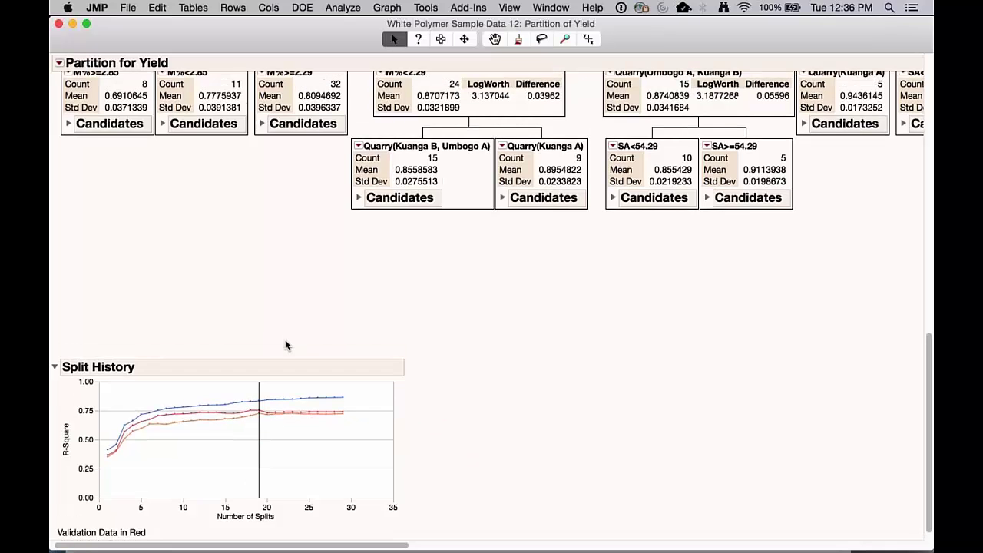
scroll(283, 351, up, 10)
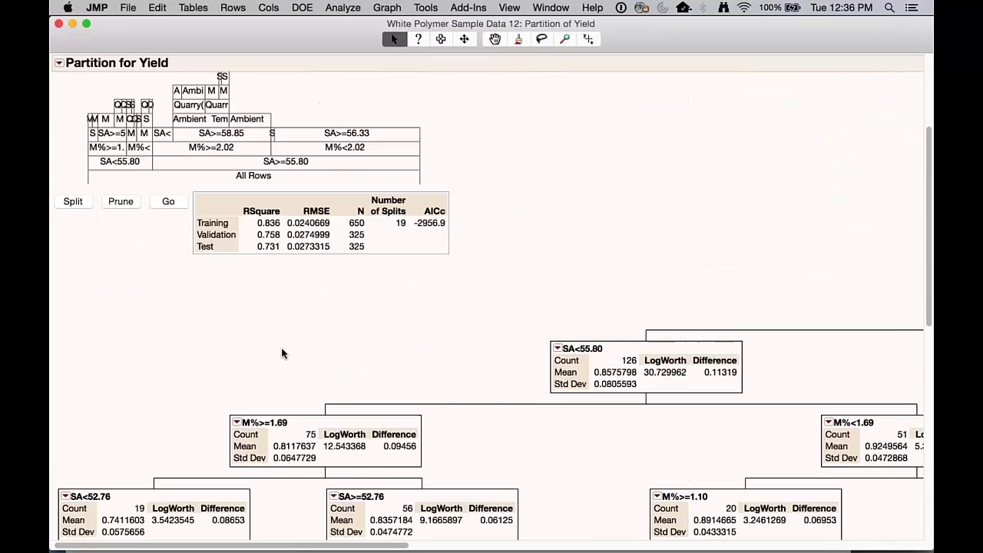
mouse_move(215, 333)
mouse_down()
mouse_move(284, 339)
mouse_move(275, 305)
mouse_move(265, 332)
mouse_move(282, 332)
mouse_up()
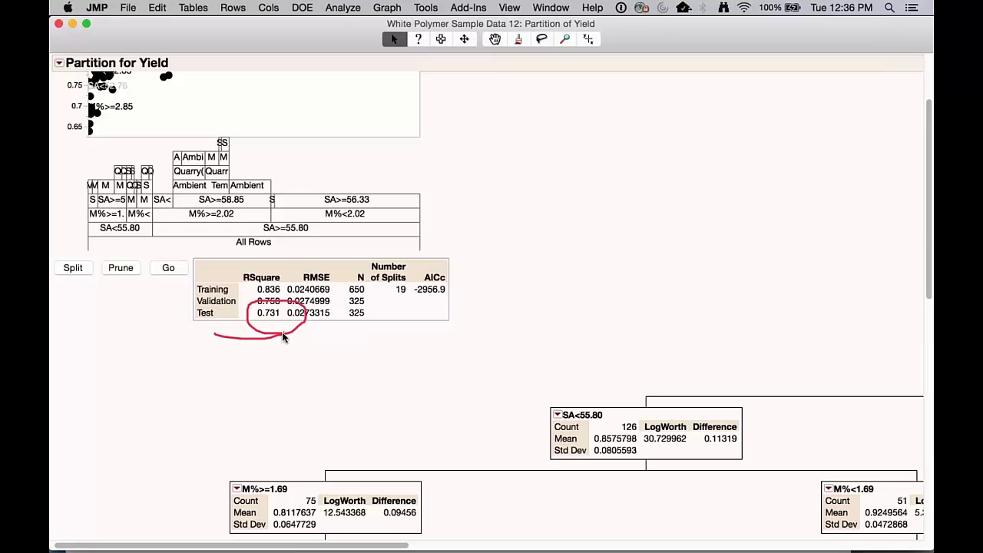
- Add Column Contributions to the validated Yield tree report and shorten its window with the contributions table in view
click(59, 63)
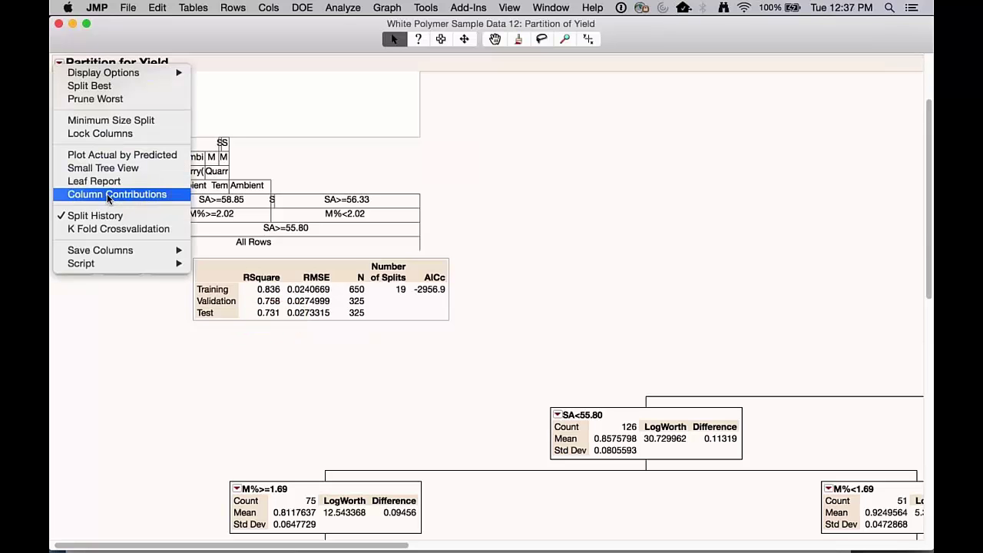
click(366, 304)
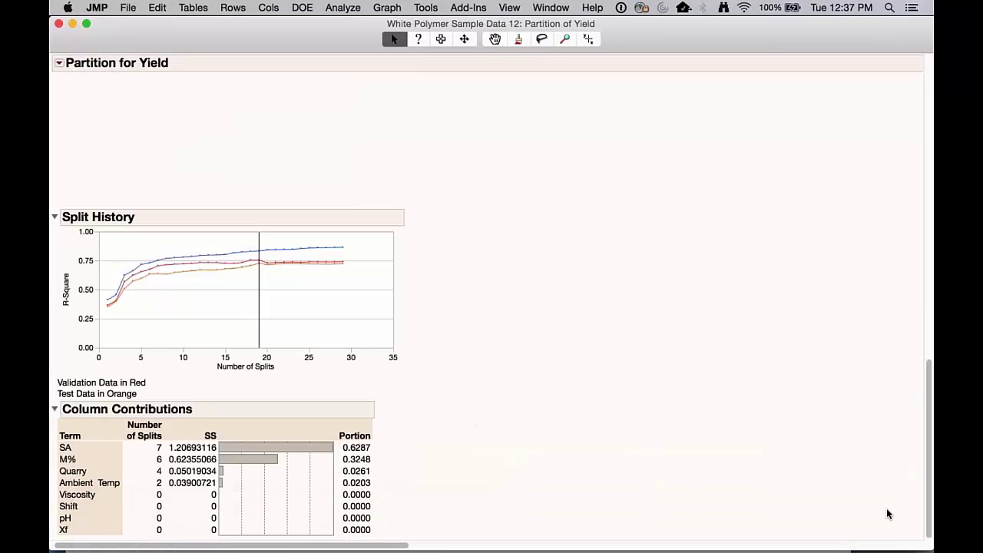
drag(896, 548, 899, 468)
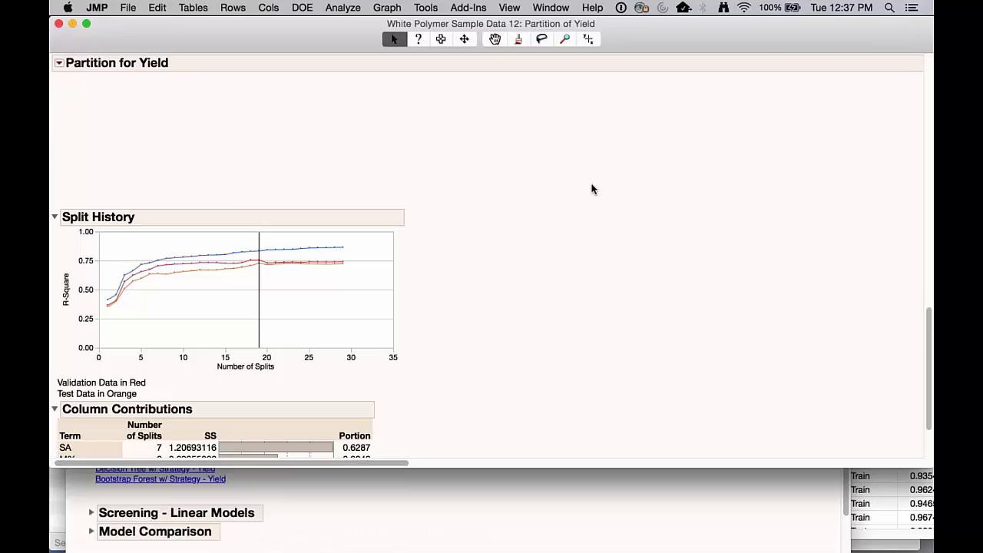
scroll(591, 188, down, 3)
mouse_move(486, 380)
mouse_down()
mouse_move(55, 339)
mouse_move(70, 413)
mouse_move(411, 413)
mouse_move(434, 365)
mouse_up()
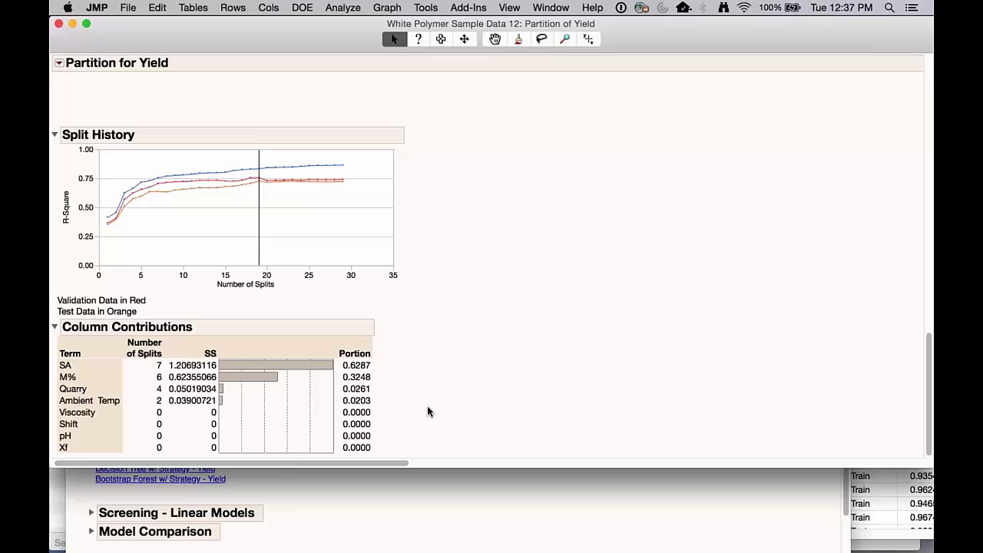
- Launch a new Yield partition with the previous roles recalled and Bootstrap Forest as the method
click(344, 8)
mouse_move(399, 114)
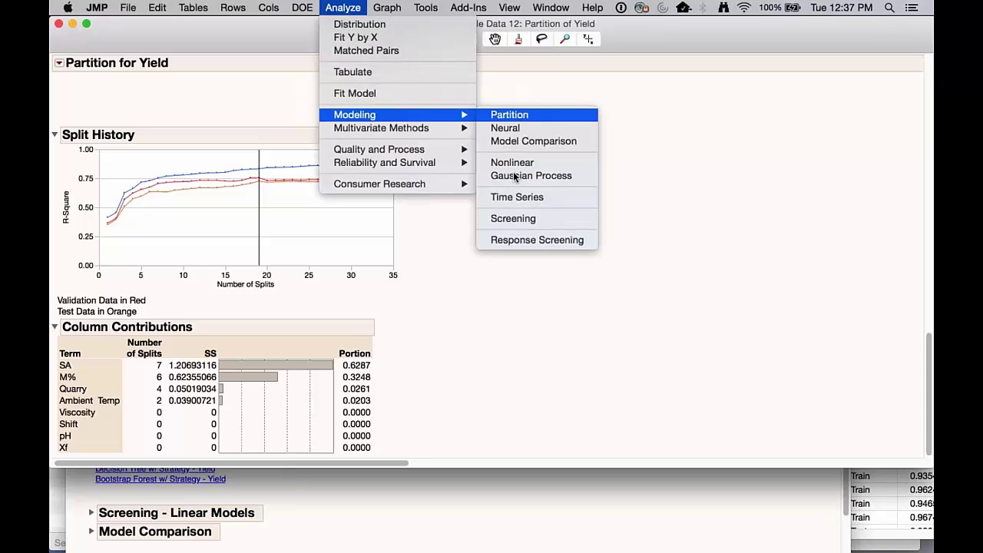
click(534, 114)
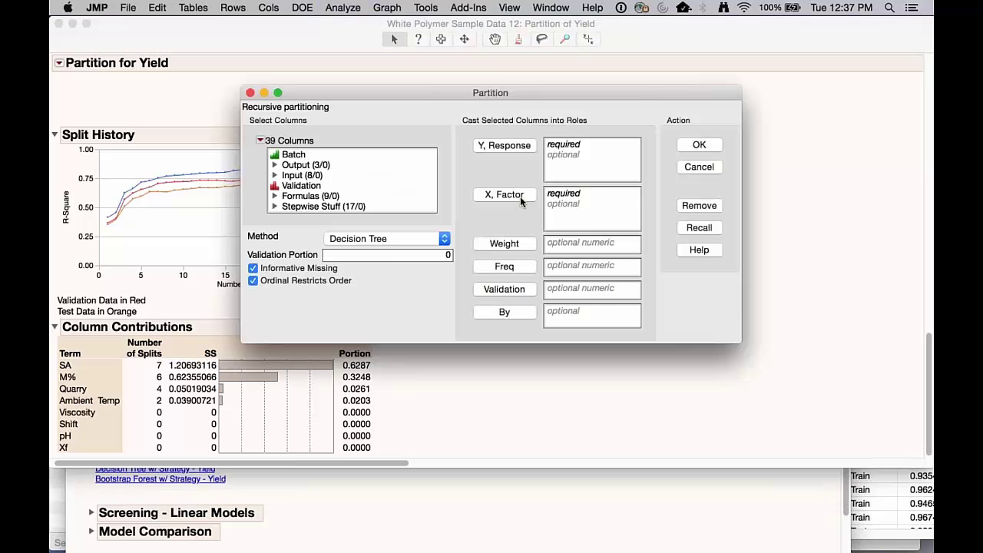
click(698, 227)
click(443, 239)
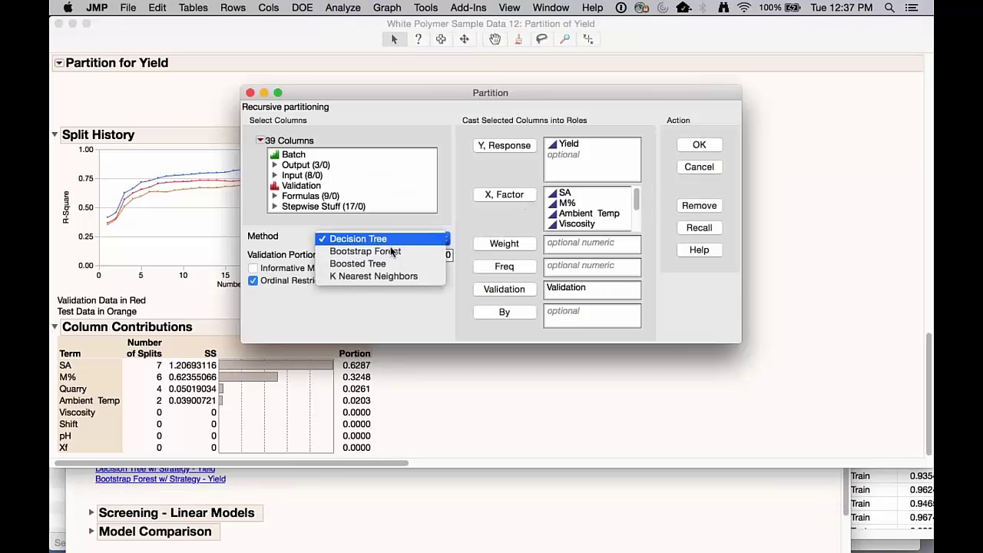
click(389, 251)
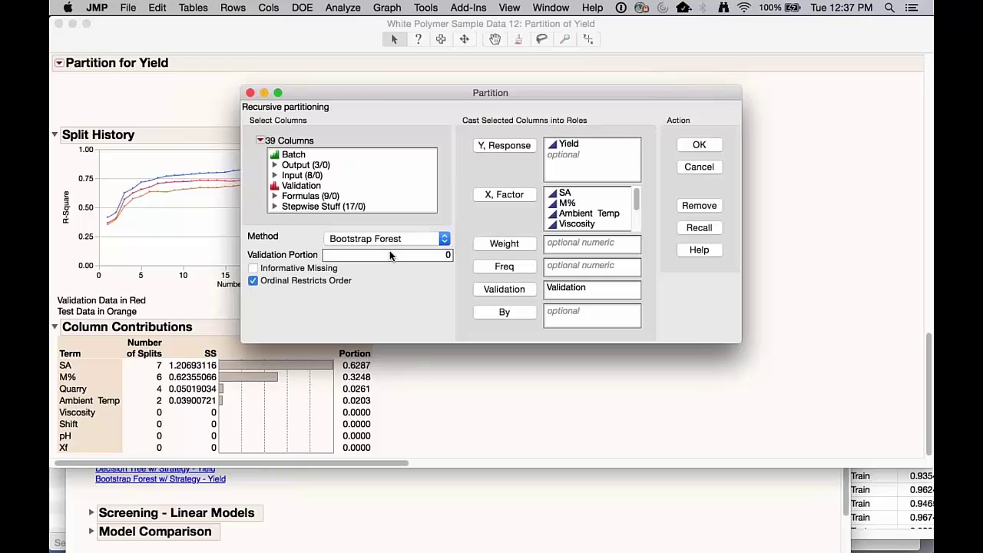
click(690, 146)
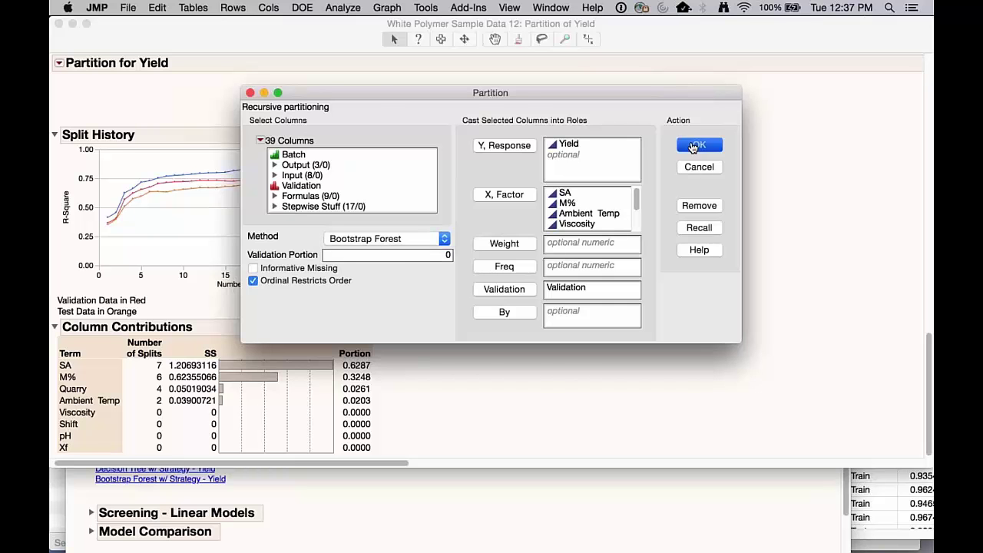
- Set the number of terms sampled per split to 4 and run the bootstrap forest
key(Tab)
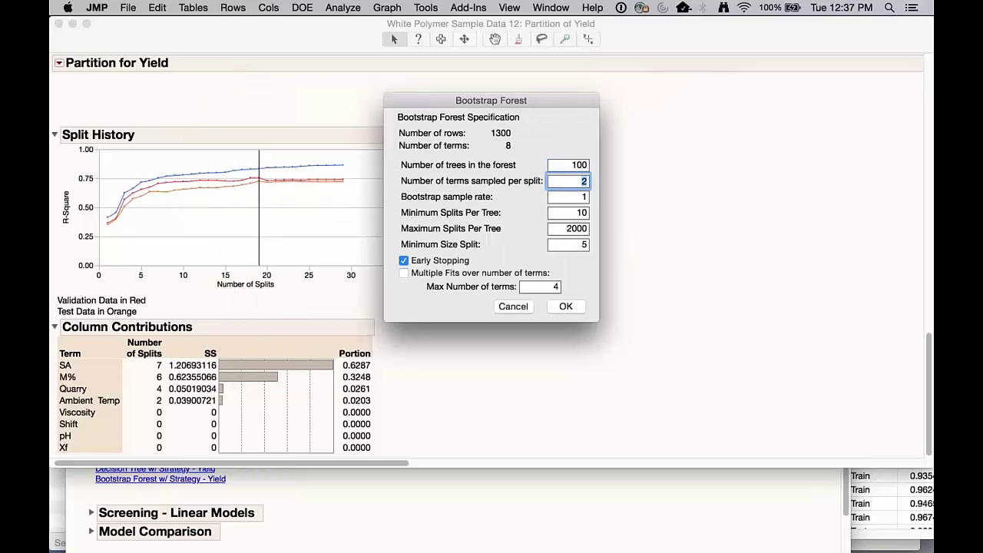
text(4)
click(569, 139)
click(572, 308)
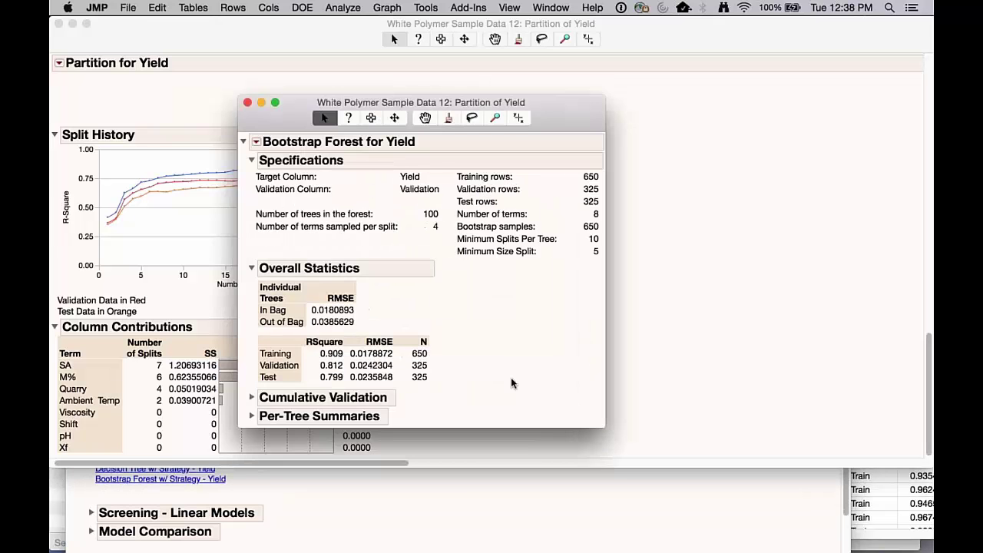
- Add Column Contributions to the Bootstrap Forest report for Yield
mouse_move(510, 377)
mouse_down()
mouse_move(339, 373)
mouse_move(327, 391)
mouse_move(516, 391)
mouse_up()
click(255, 141)
click(266, 165)
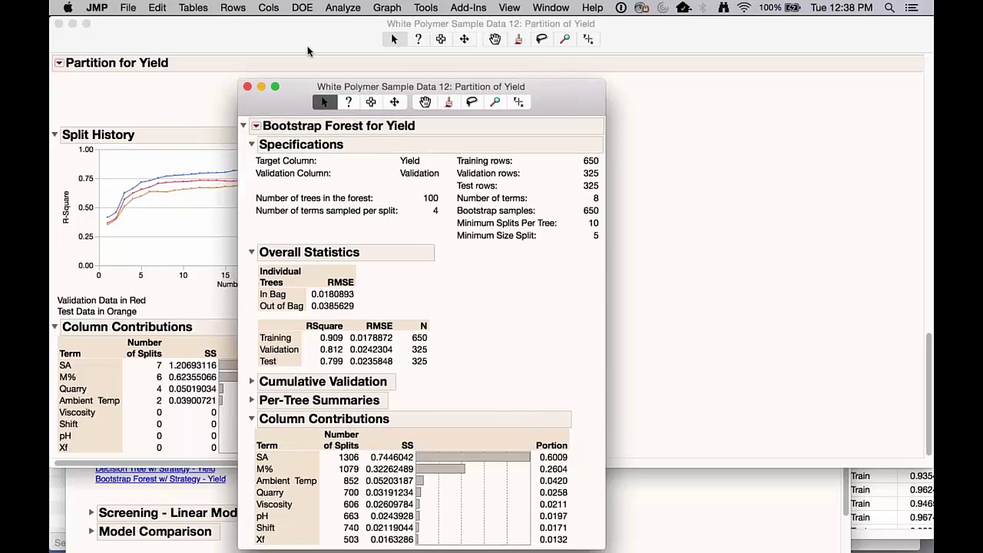
mouse_move(562, 333)
mouse_down()
mouse_move(332, 336)
mouse_move(248, 413)
mouse_move(245, 485)
mouse_move(295, 496)
mouse_move(535, 495)
mouse_move(568, 380)
mouse_move(547, 348)
mouse_up()
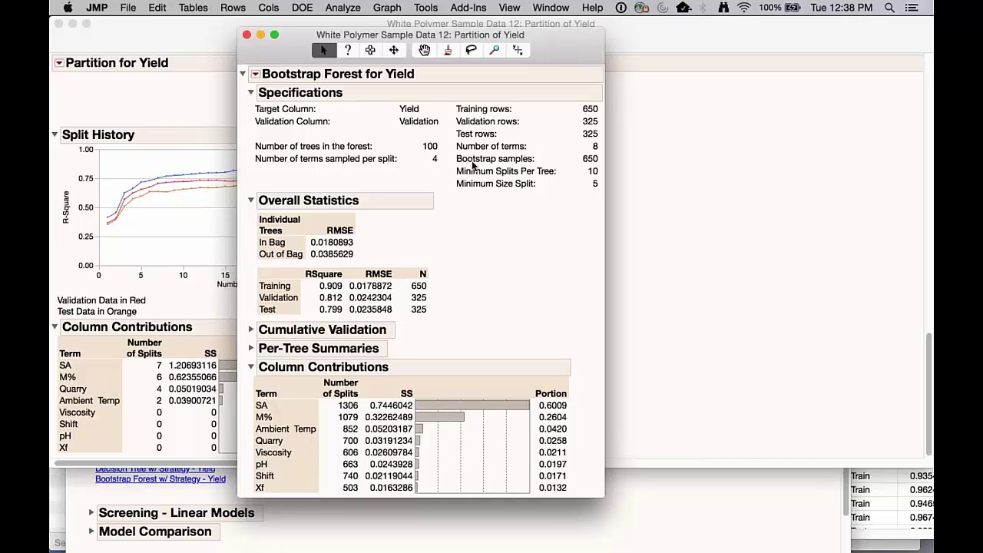
- Arrange the decision tree and Bootstrap Forest reports side by side and compare their column contributions
drag(358, 51, 527, 40)
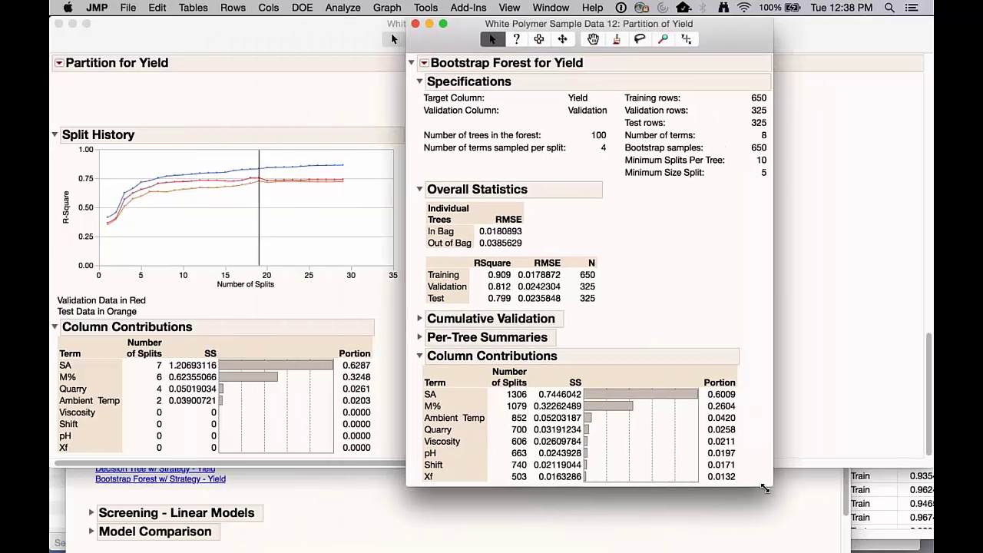
drag(765, 493, 768, 462)
scroll(723, 410, down, 2)
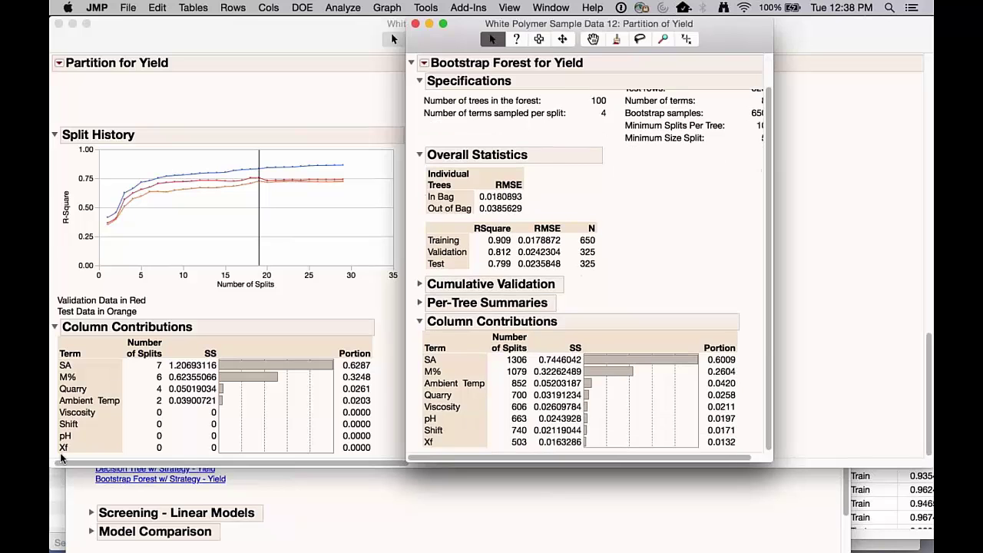
click(63, 458)
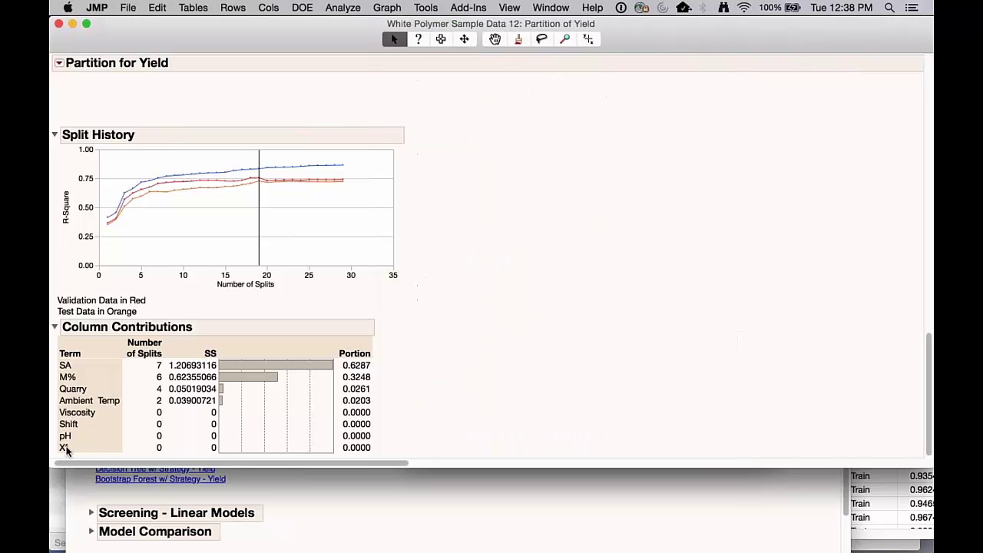
drag(926, 461, 403, 454)
click(519, 447)
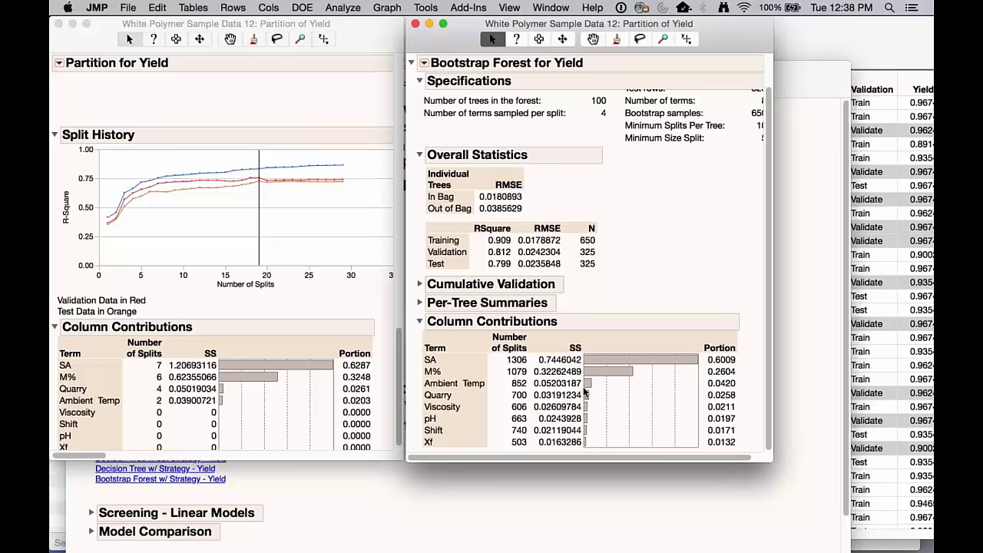
mouse_move(748, 398)
mouse_down()
mouse_move(726, 373)
mouse_move(703, 393)
mouse_move(742, 385)
mouse_up()
- Close both Yield reports and switch the journal from the Non-Linear Models to the Linear Models screening section
click(415, 24)
click(59, 24)
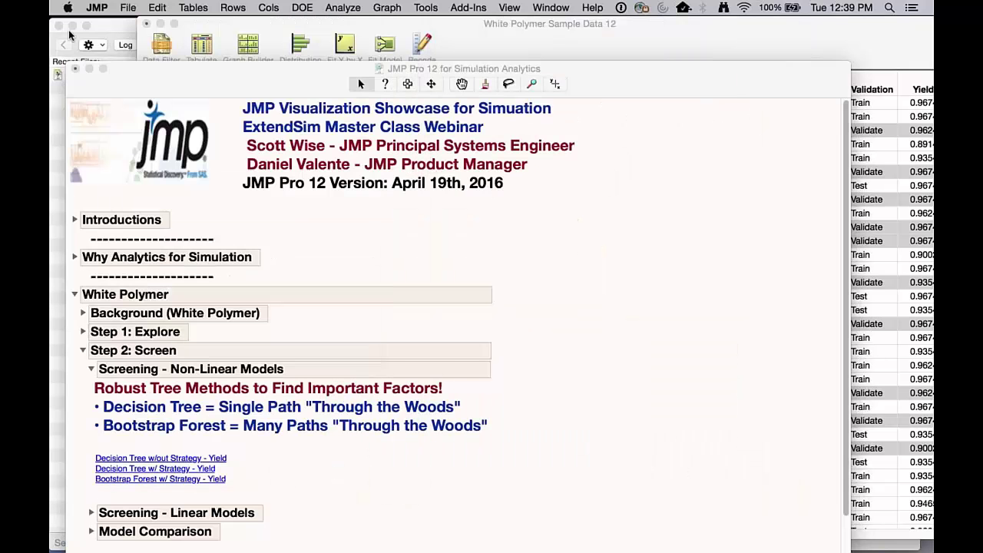
click(91, 369)
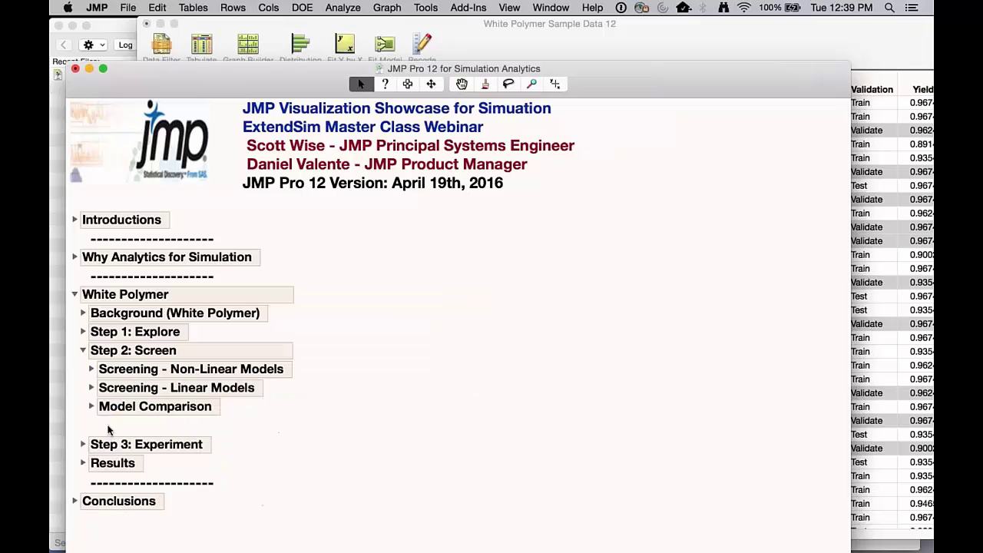
click(91, 387)
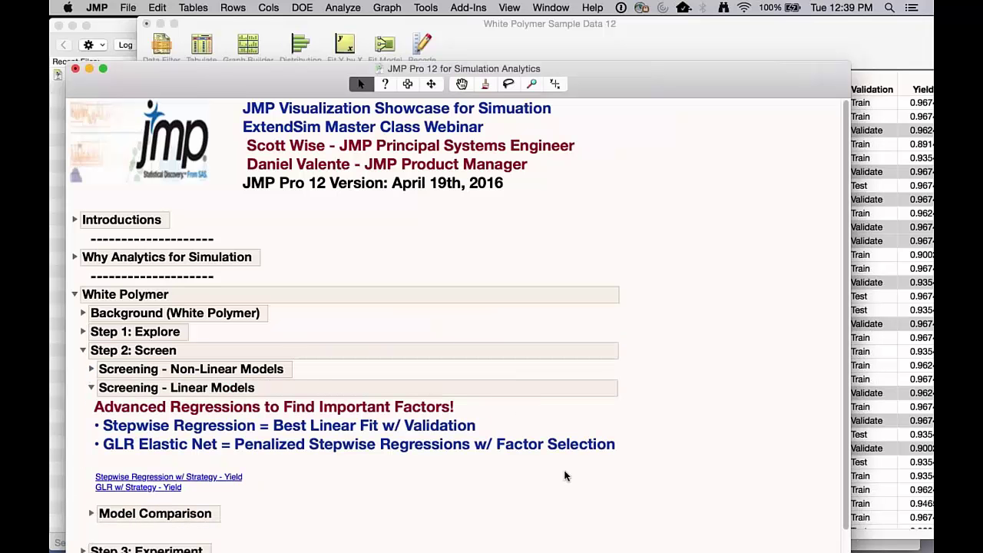
scroll(564, 476, down, 3)
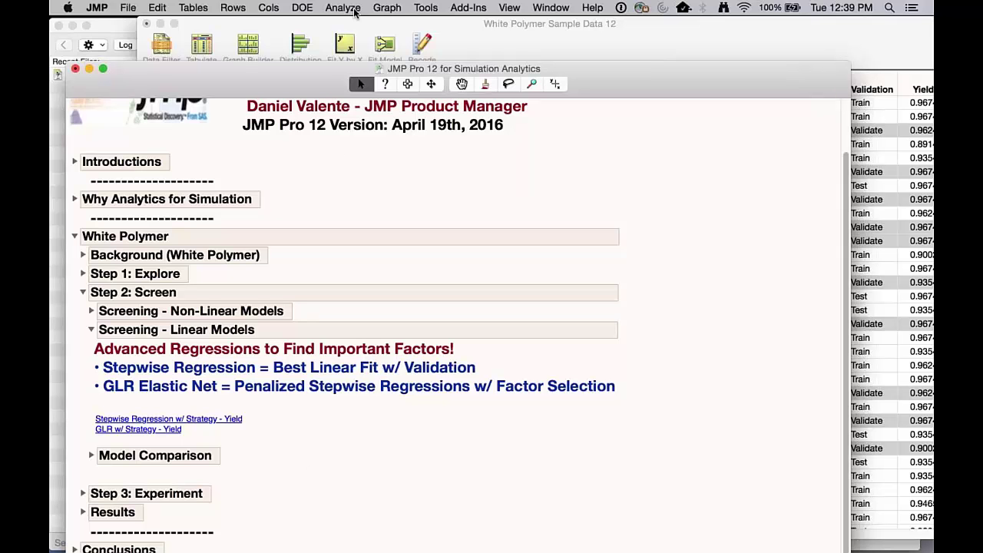
- Start a Fit Model specification and assign Yield from the Output group as the Y response
click(354, 10)
click(385, 95)
click(249, 144)
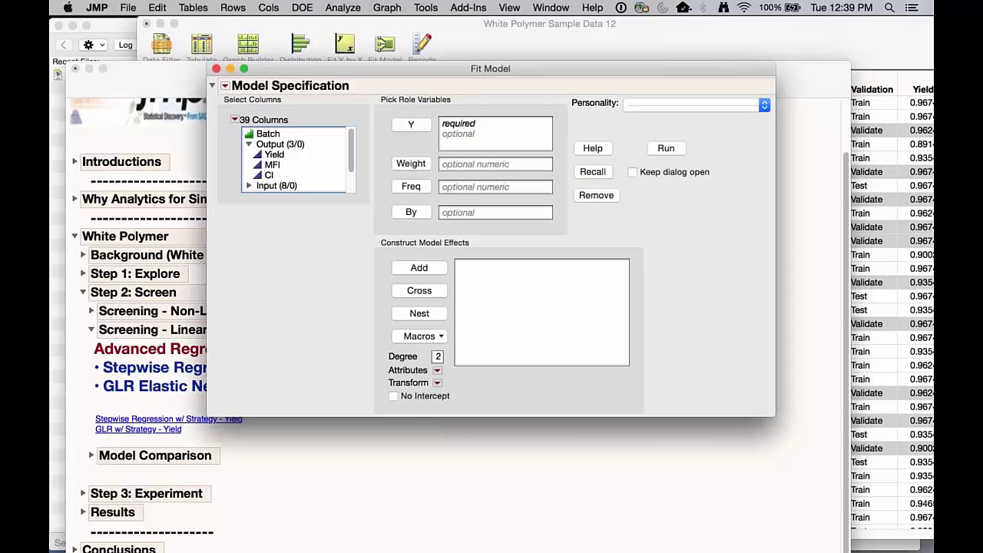
click(274, 154)
click(411, 125)
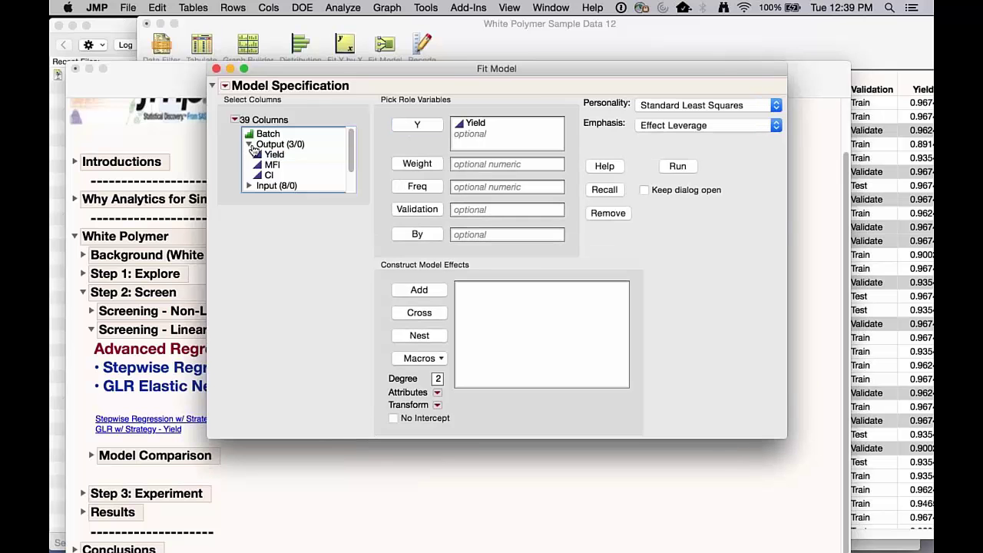
click(248, 144)
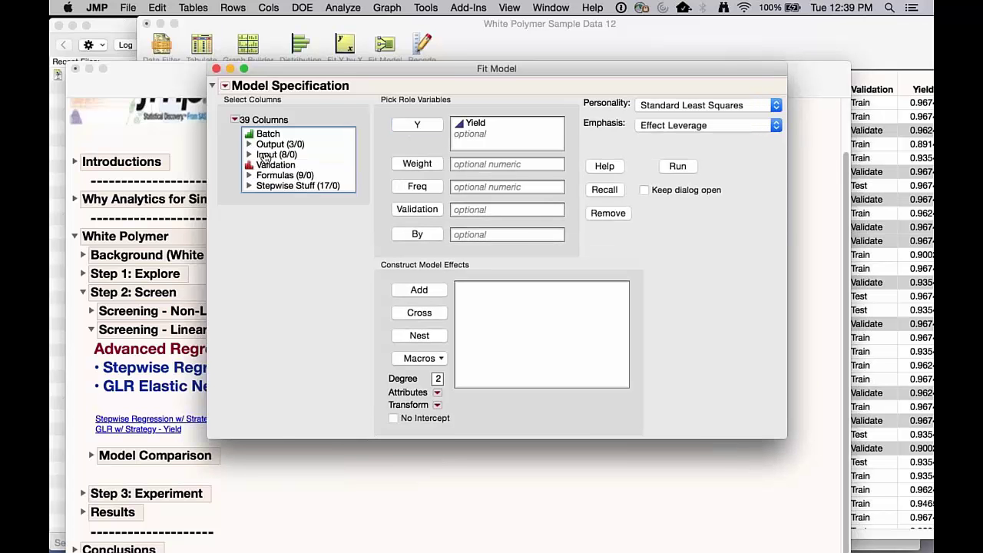
- Add all columns of the Input group as Response Surface model effects and check the effects list
click(270, 160)
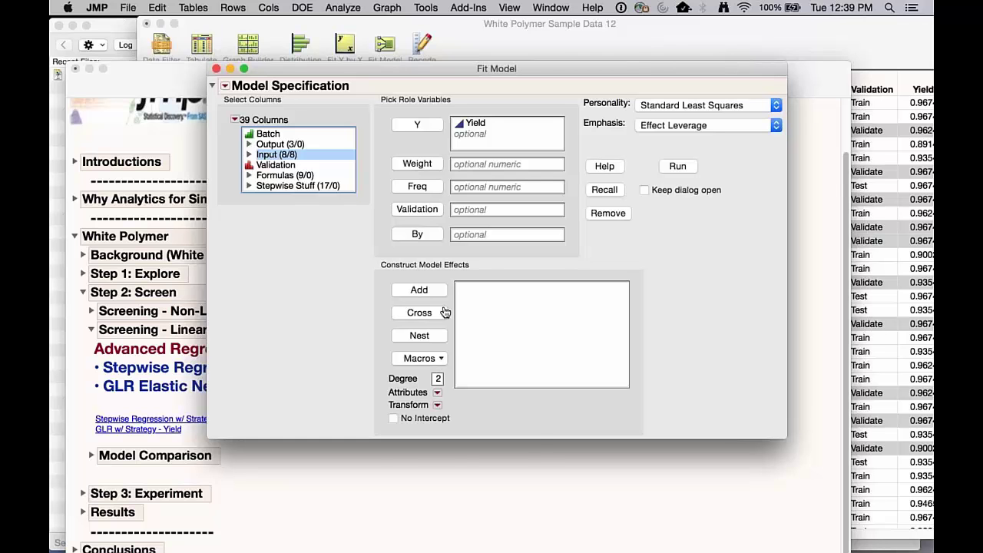
click(436, 359)
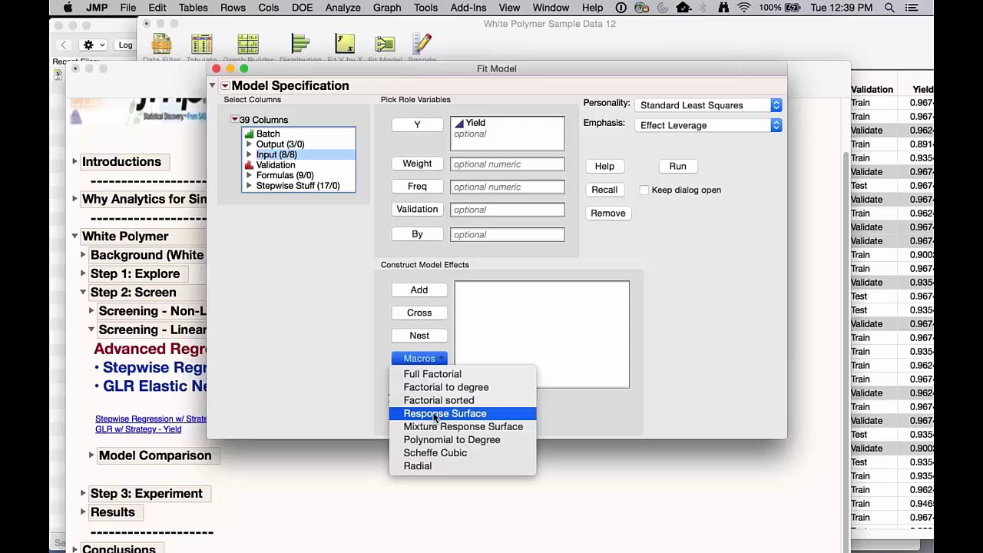
click(476, 413)
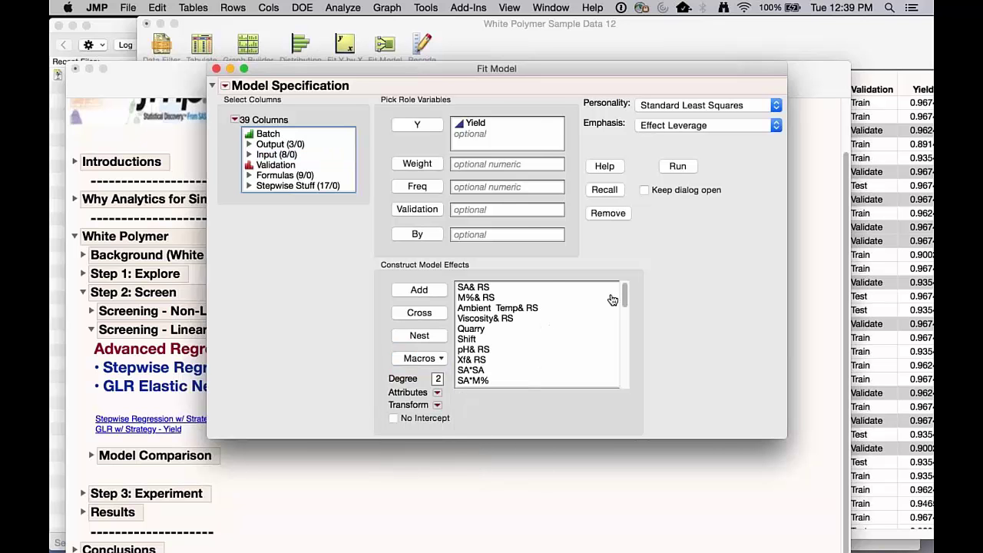
drag(625, 294, 614, 398)
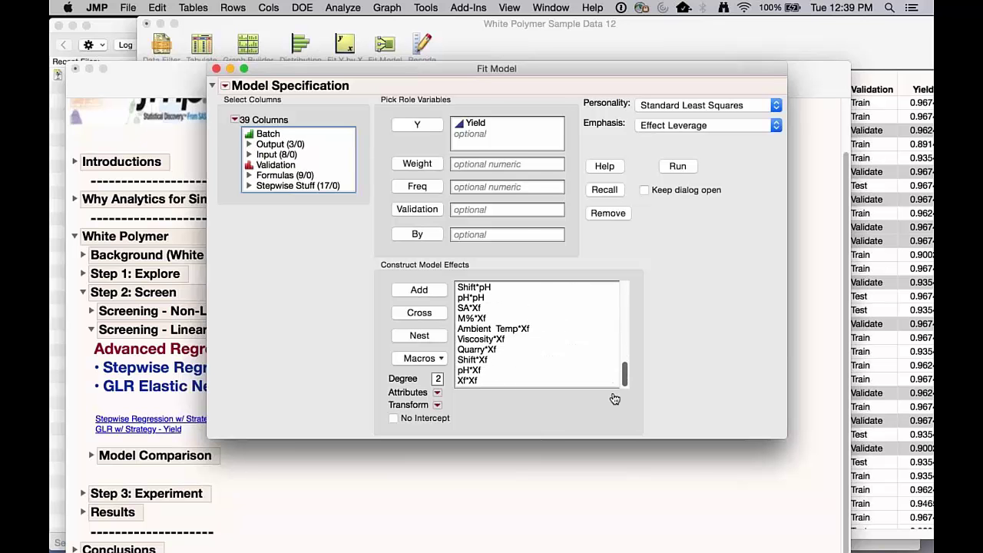
click(472, 380)
drag(620, 373, 620, 274)
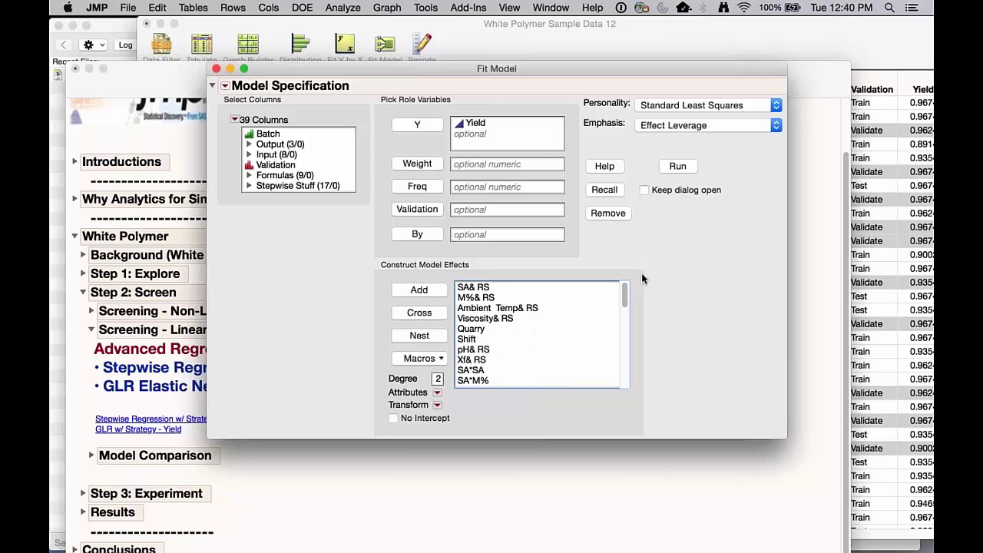
- Run the Yield specification as a Stepwise fit with the Validation column in the validation role
click(267, 165)
click(407, 212)
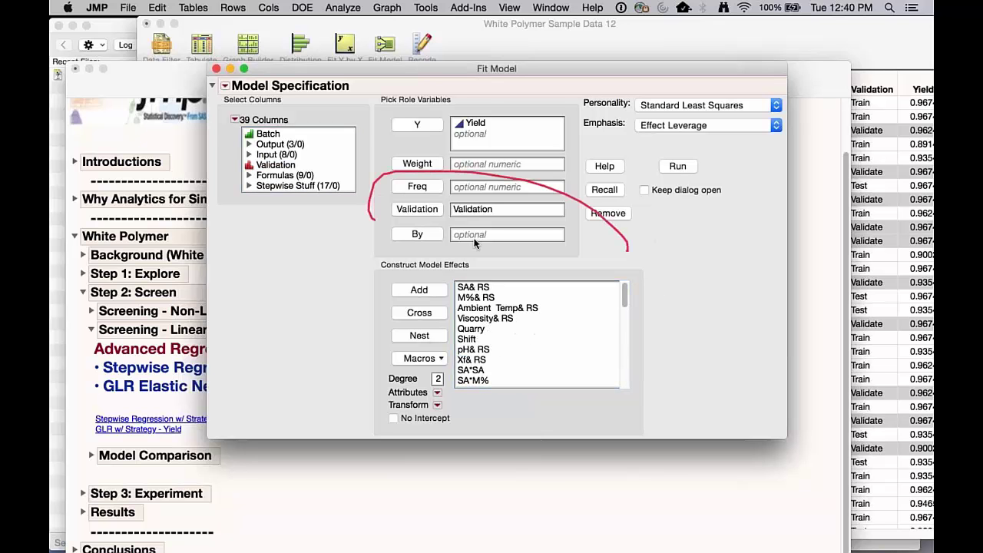
click(702, 109)
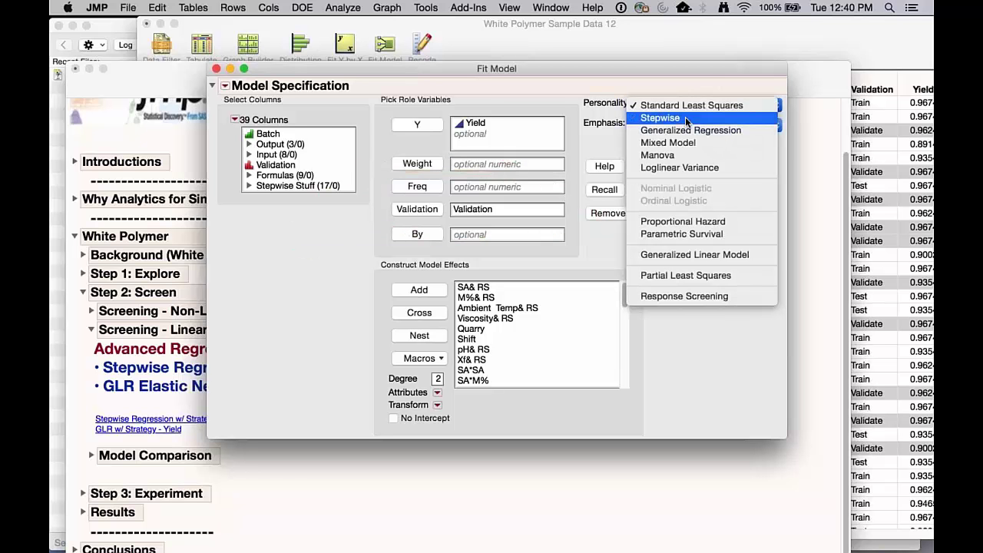
click(686, 119)
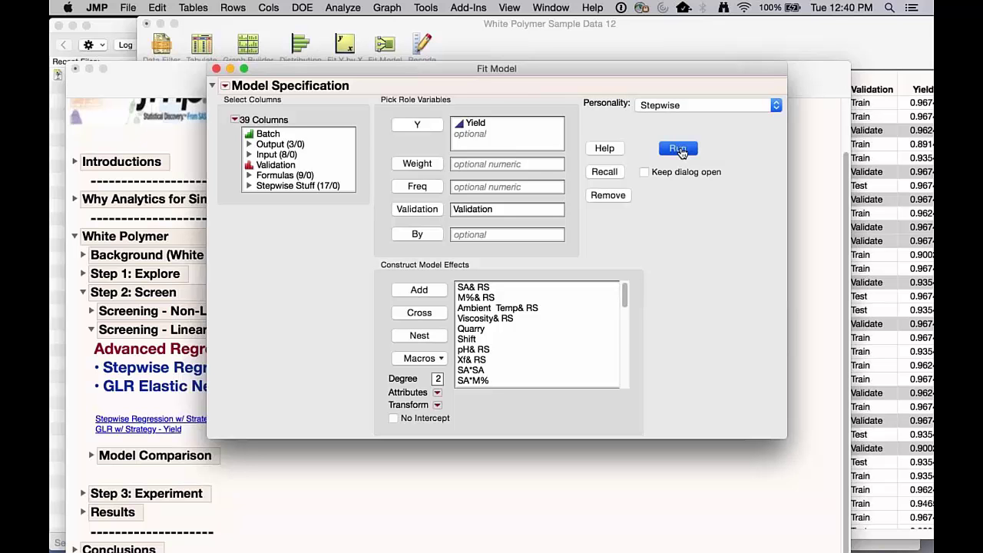
mouse_move(623, 296)
mouse_down()
mouse_move(634, 321)
mouse_move(625, 376)
mouse_move(623, 276)
mouse_up()
click(677, 148)
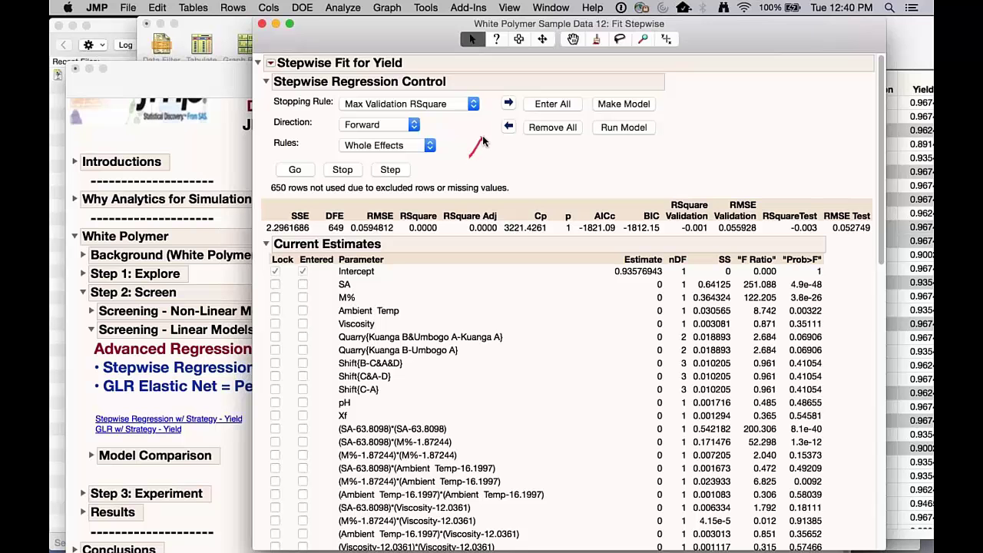
- Run forward stepwise selection with the Max Validation RSquare stopping rule and make a model specification from the selected effects
click(310, 166)
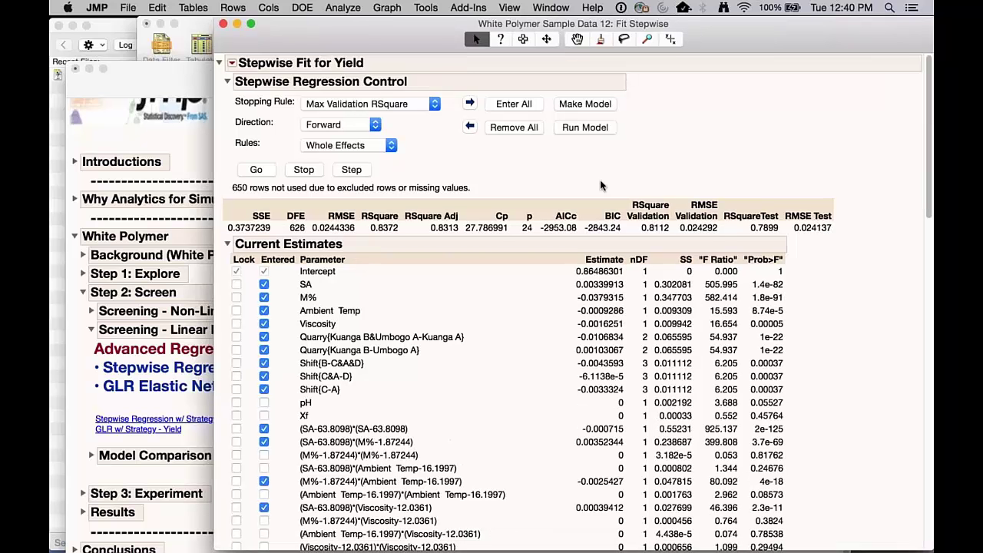
mouse_move(733, 205)
mouse_down()
mouse_move(757, 247)
mouse_move(799, 203)
mouse_move(739, 232)
mouse_up()
click(585, 103)
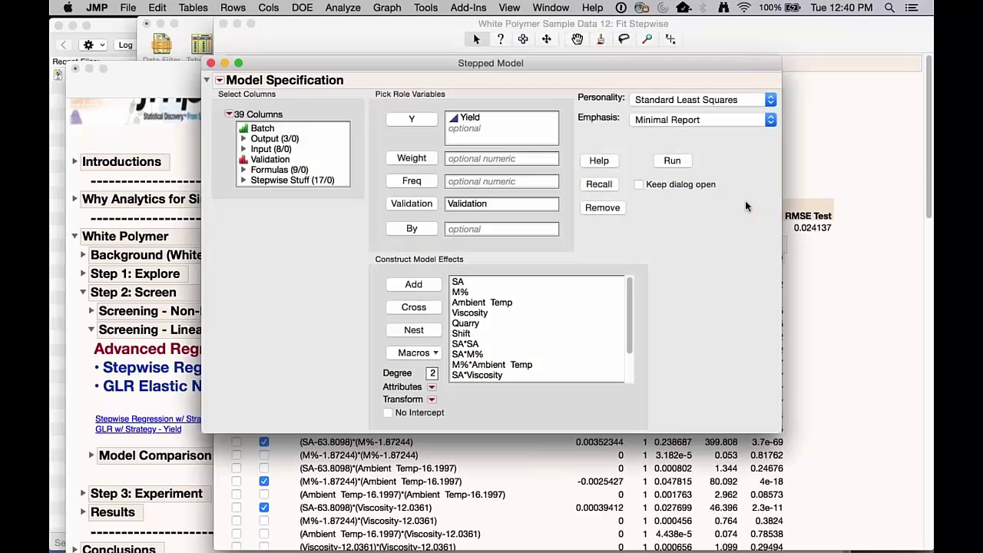
click(672, 160)
click(519, 208)
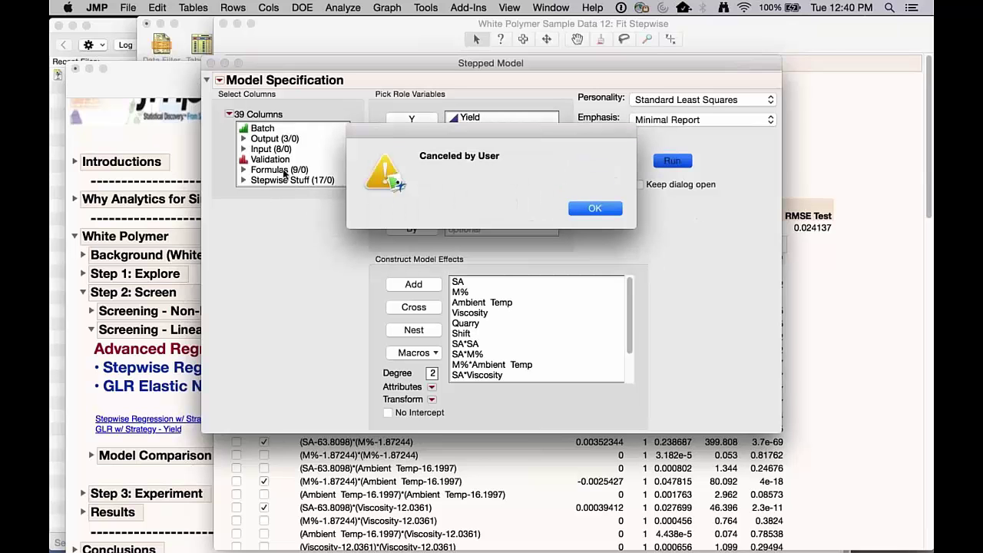
click(607, 205)
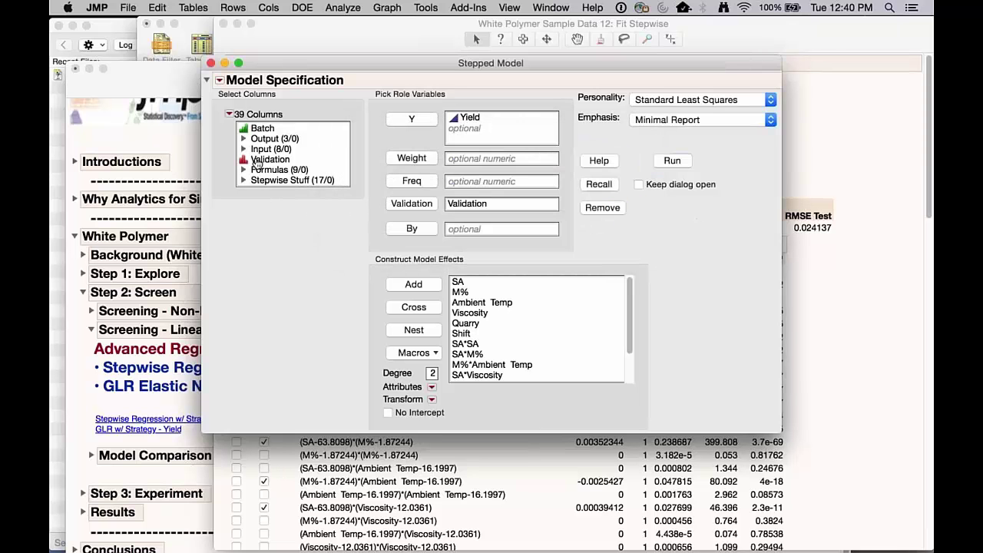
- Add pH from the Input group to the stepped model's effects and run the Standard Least Squares fit
click(244, 149)
scroll(288, 153, down, 4)
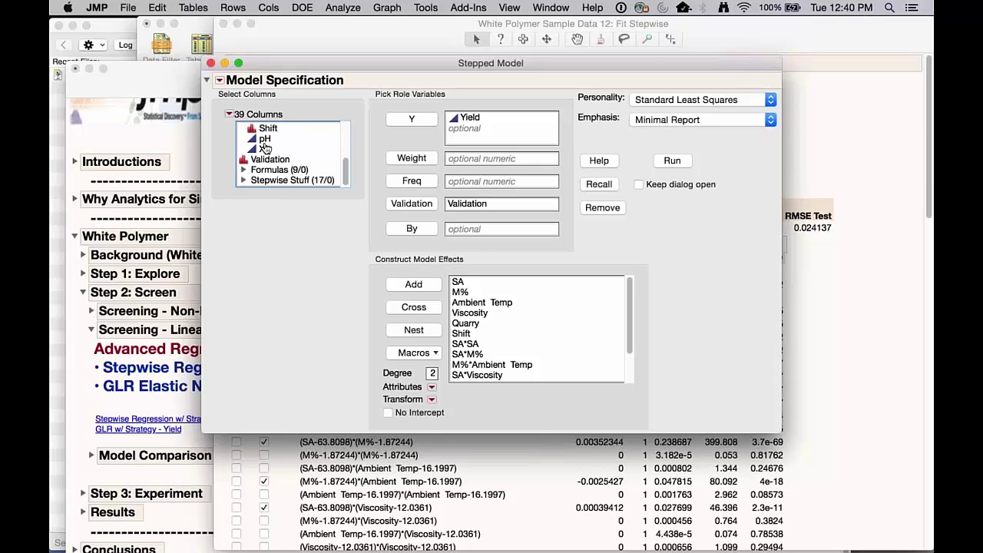
click(265, 139)
click(414, 283)
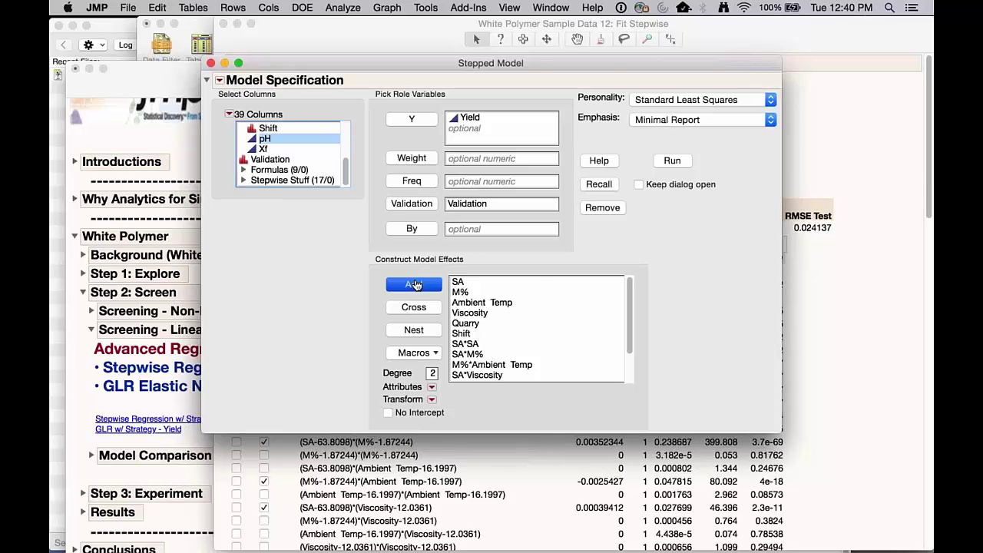
click(673, 162)
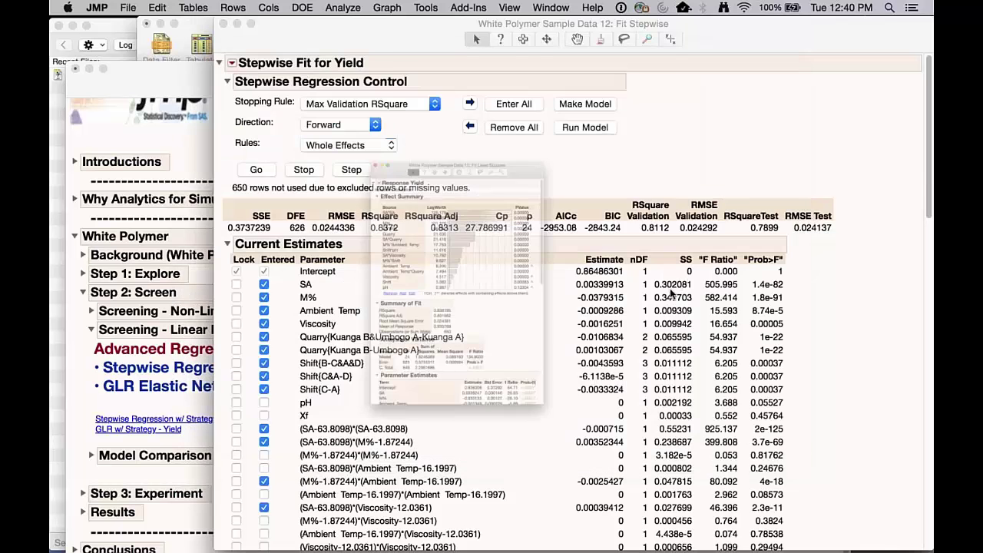
mouse_move(559, 329)
mouse_down()
mouse_move(607, 155)
mouse_move(331, 222)
mouse_move(534, 348)
mouse_up()
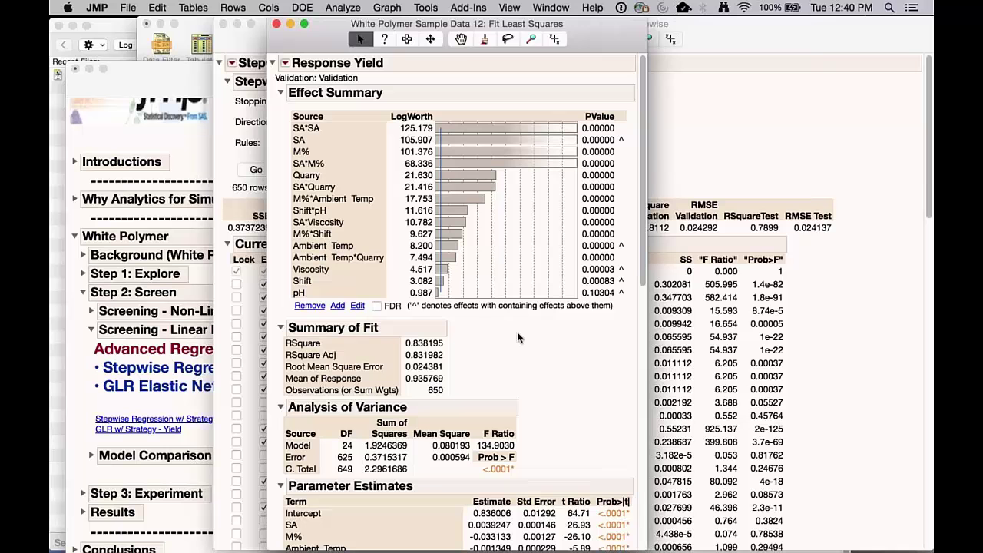
mouse_move(517, 332)
mouse_down()
mouse_move(445, 291)
mouse_move(351, 292)
mouse_up()
mouse_move(456, 336)
mouse_down()
mouse_move(450, 298)
mouse_move(430, 286)
mouse_move(439, 303)
mouse_move(434, 290)
mouse_up()
drag(276, 214, 364, 214)
drag(465, 213, 516, 215)
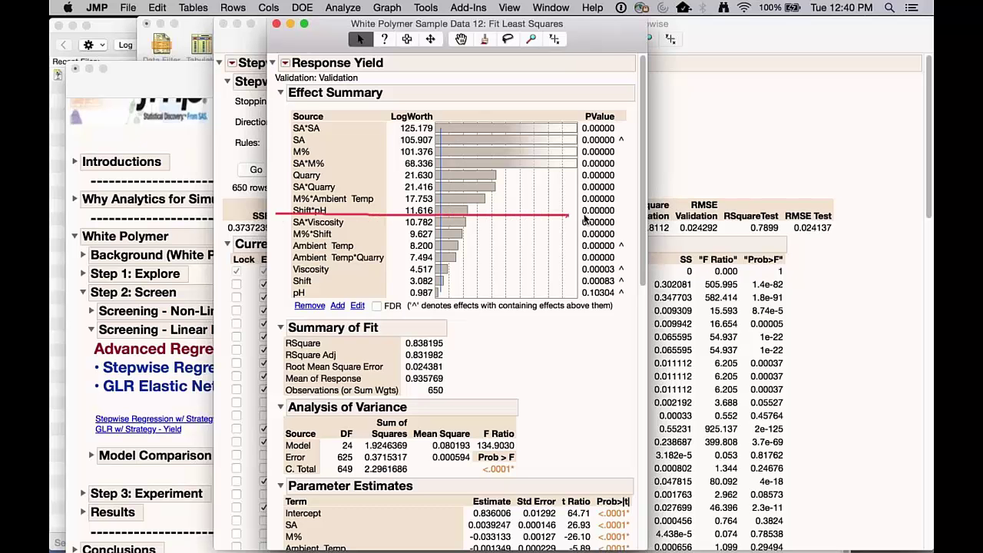
drag(585, 220, 282, 201)
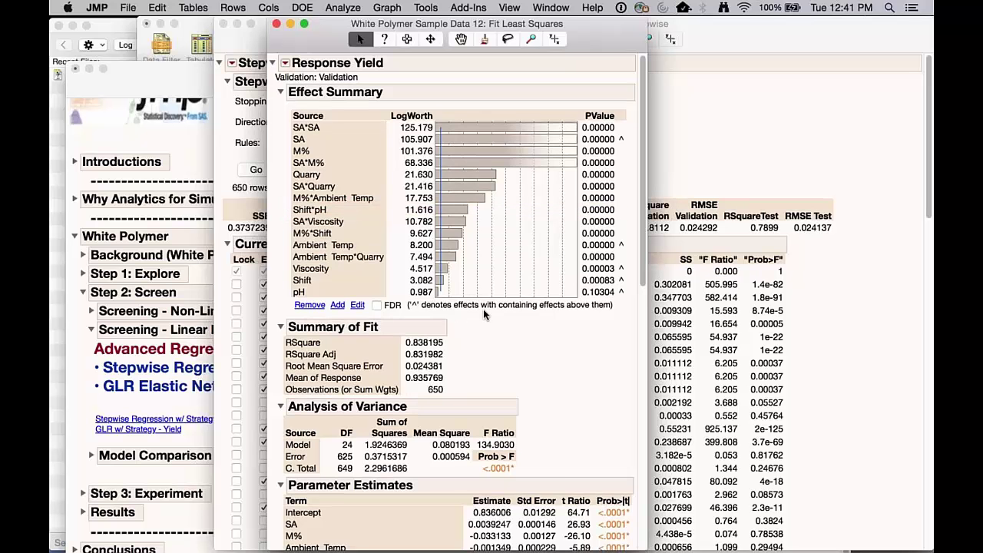
- Add the Prediction Profiler to the Yield least squares report and shorten the report window with the profiler in view
scroll(483, 308, down, 5)
scroll(485, 322, down, 9)
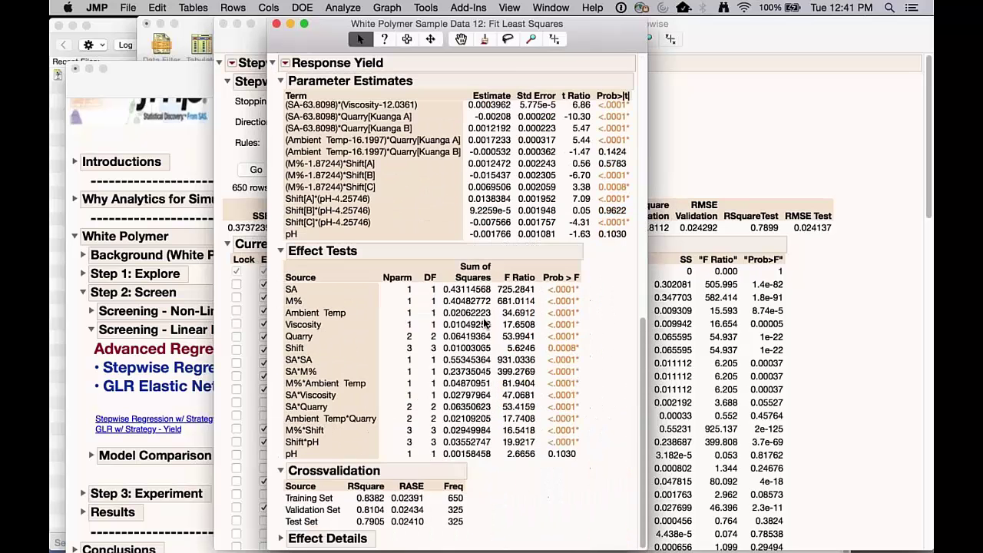
click(284, 62)
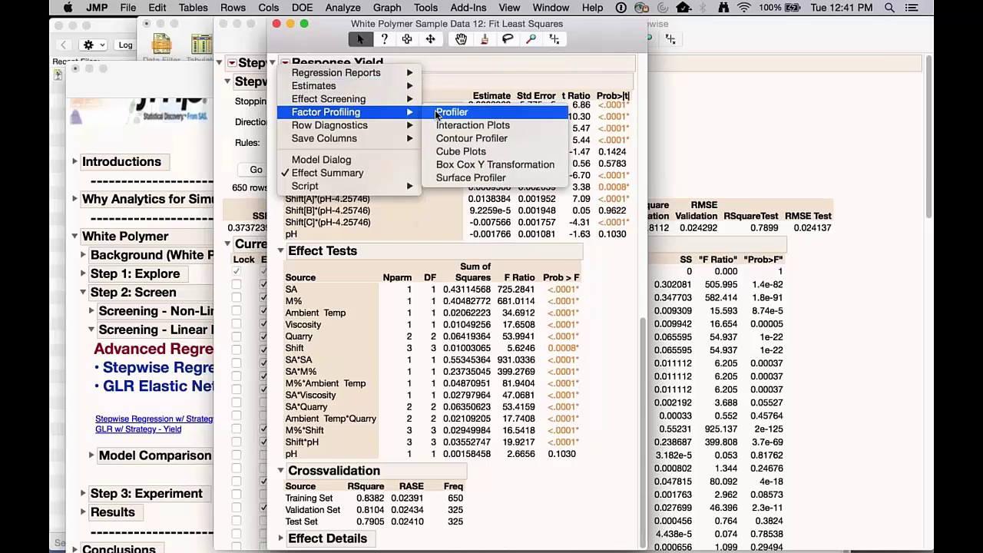
click(446, 112)
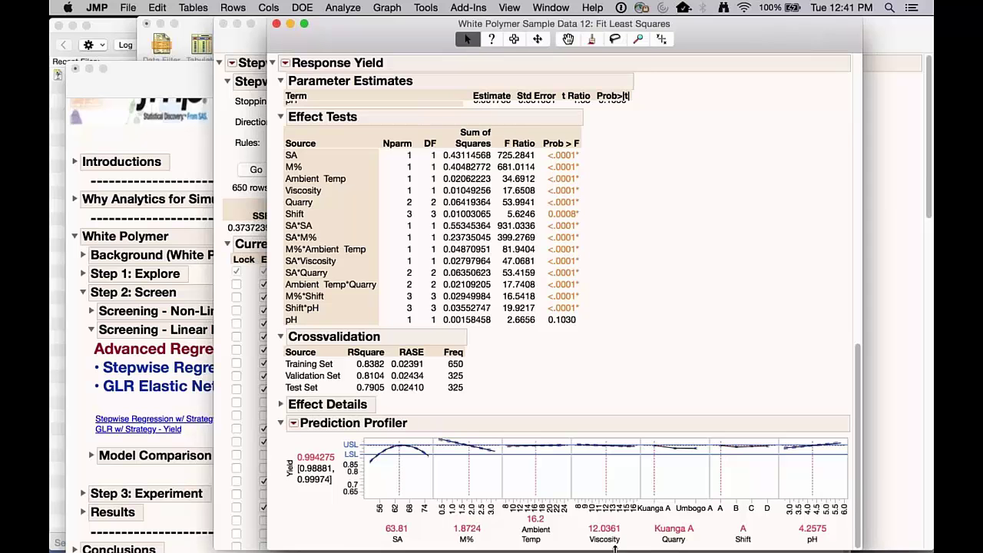
drag(614, 547, 620, 396)
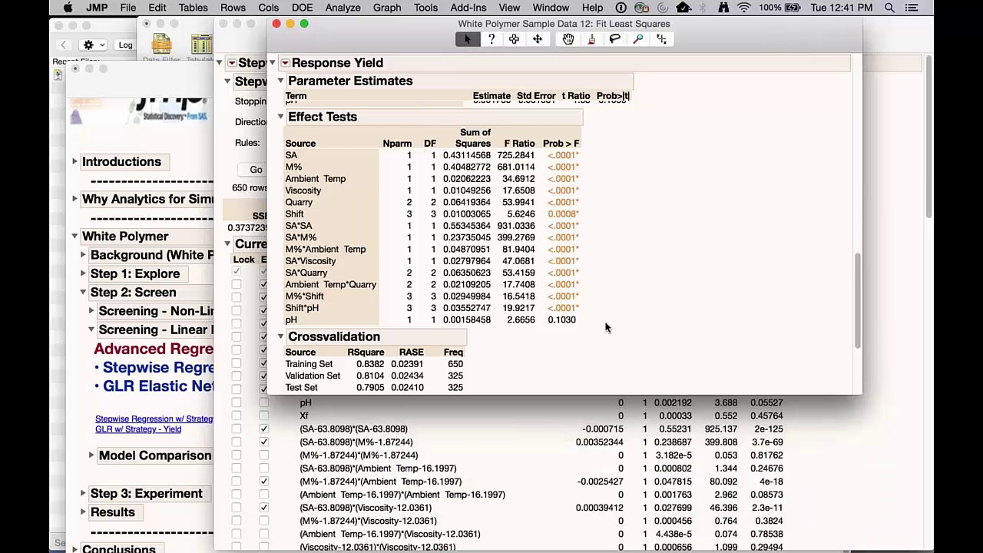
scroll(414, 338, down, 5)
- Set SA to about 64.75 and M% to about 0.552 in the Prediction Profiler to examine the predicted Yield
drag(416, 338, 464, 334)
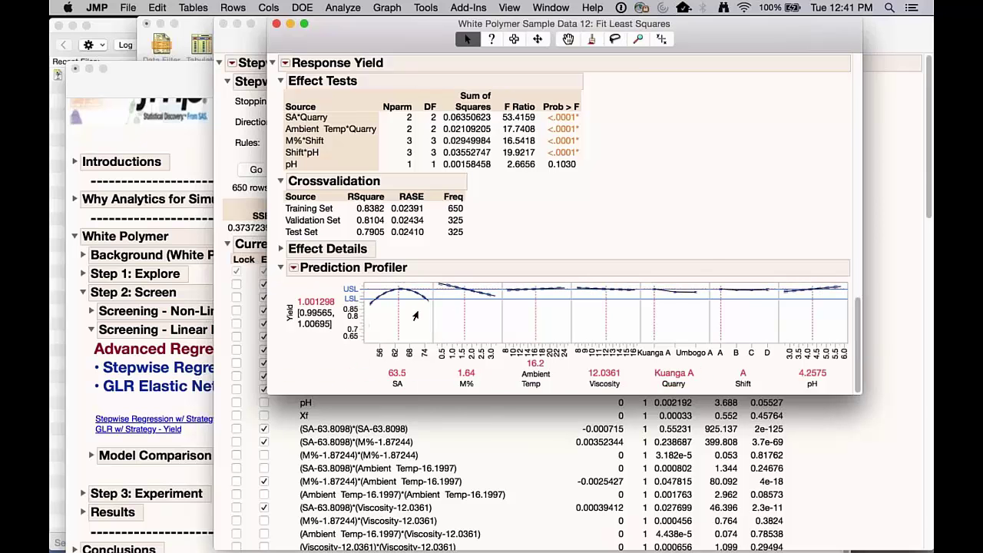
mouse_move(397, 316)
mouse_down()
mouse_move(454, 321)
mouse_move(437, 324)
mouse_up()
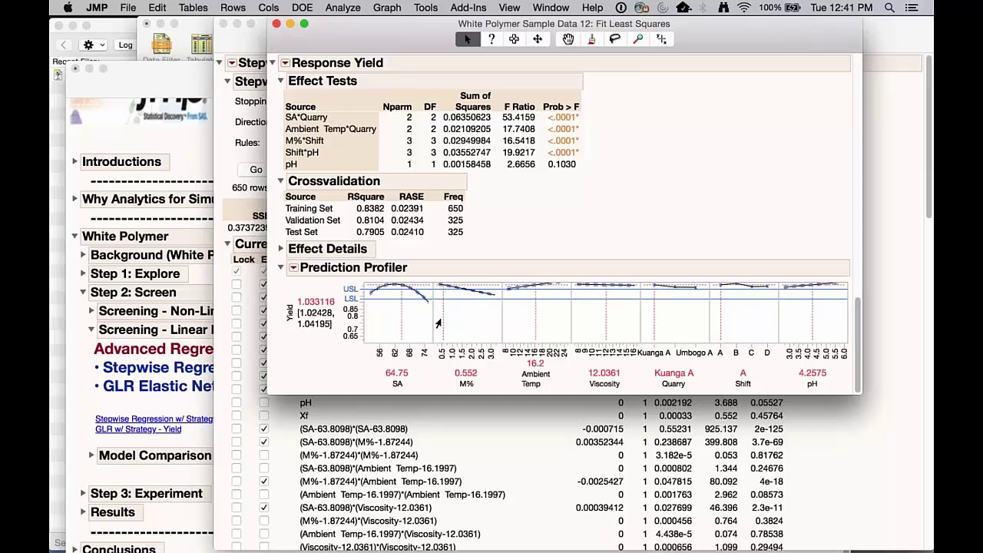
mouse_move(288, 349)
mouse_down()
mouse_move(365, 330)
mouse_move(283, 294)
mouse_move(347, 322)
mouse_move(318, 275)
mouse_move(330, 327)
mouse_move(324, 278)
mouse_move(290, 293)
mouse_move(322, 318)
mouse_up()
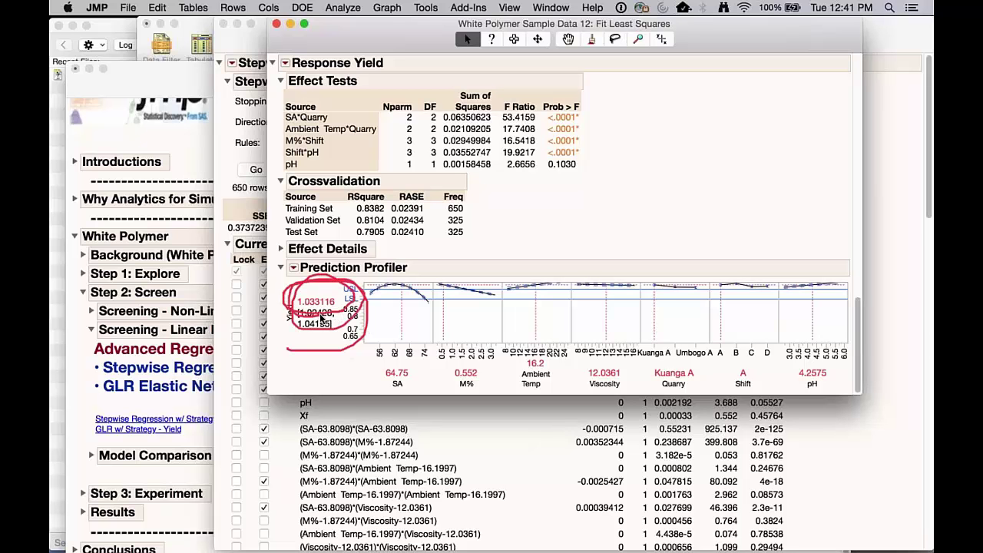
key(Escape)
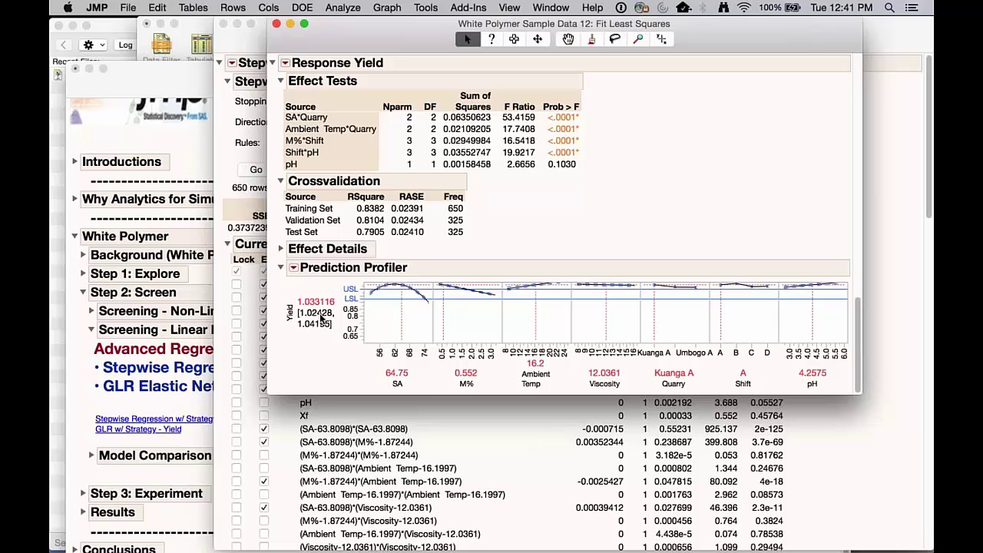
- Close the least squares and stepwise reports and start a new Fit Model specification
click(278, 24)
click(224, 23)
click(353, 8)
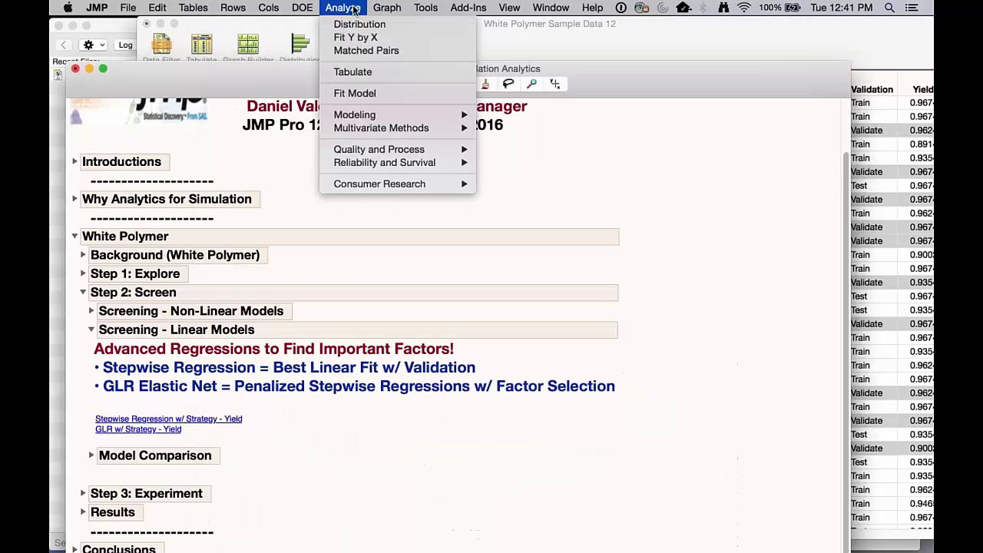
click(366, 91)
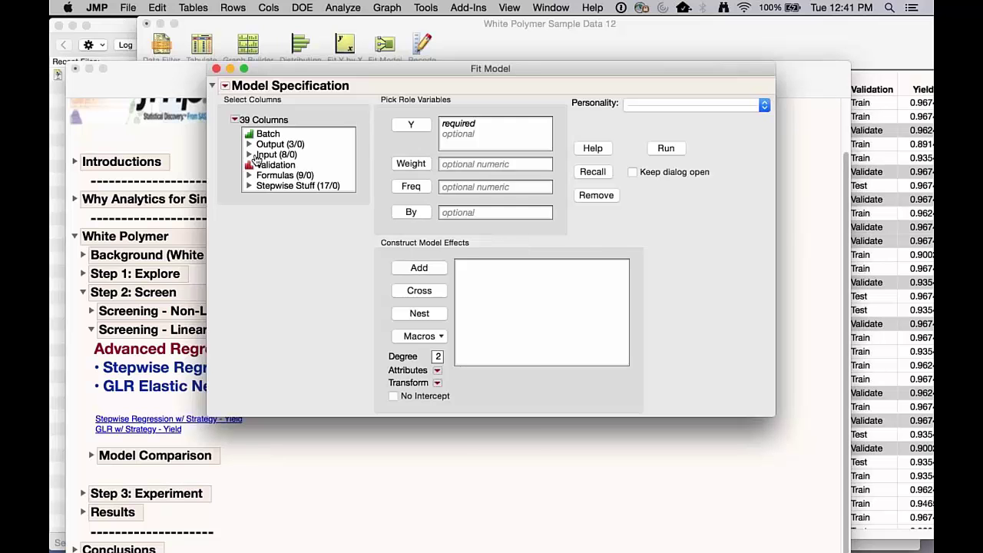
- Add the grouped Input columns to the model effects as a Response Surface
click(266, 155)
click(436, 338)
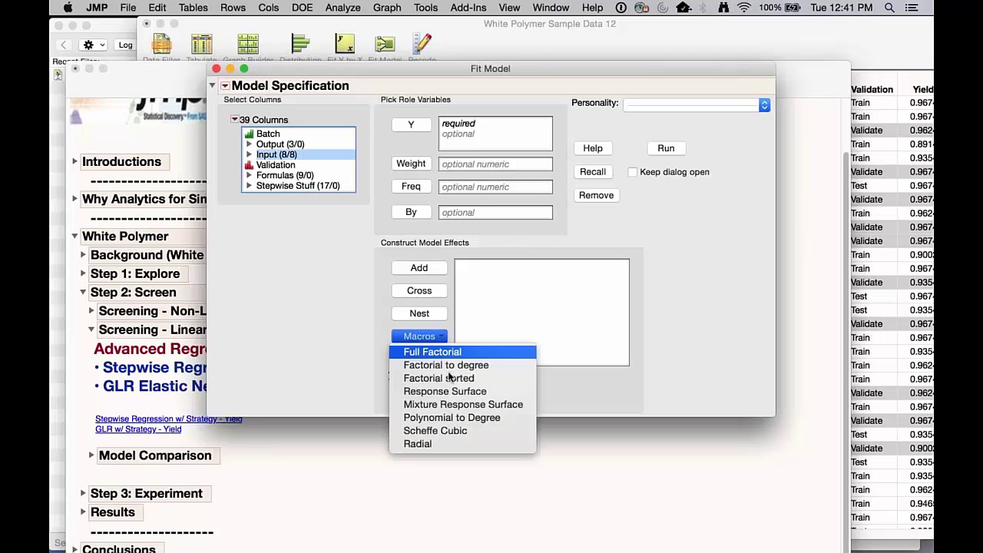
click(445, 391)
- Assign Yield as the Y response and the Validation column to the validation role
click(248, 144)
click(275, 155)
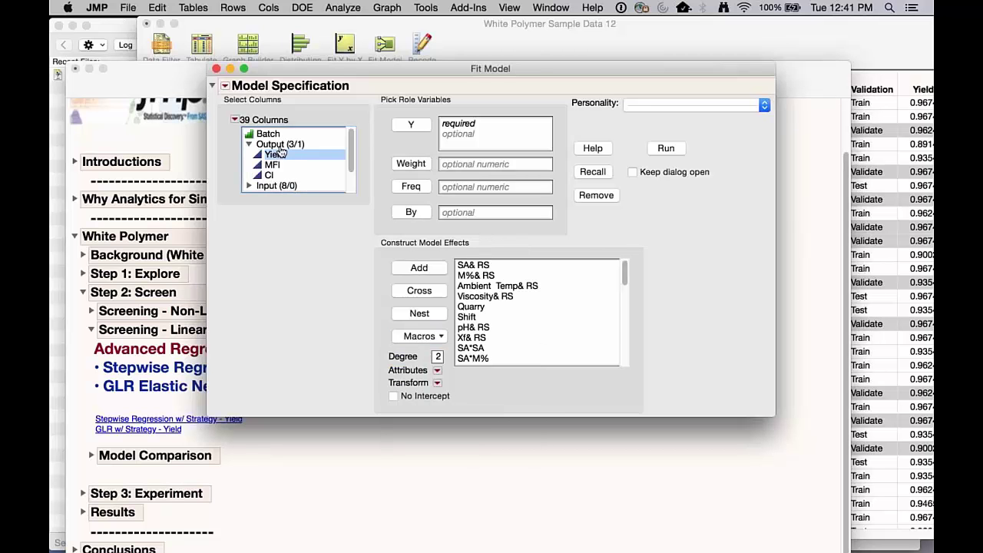
click(411, 125)
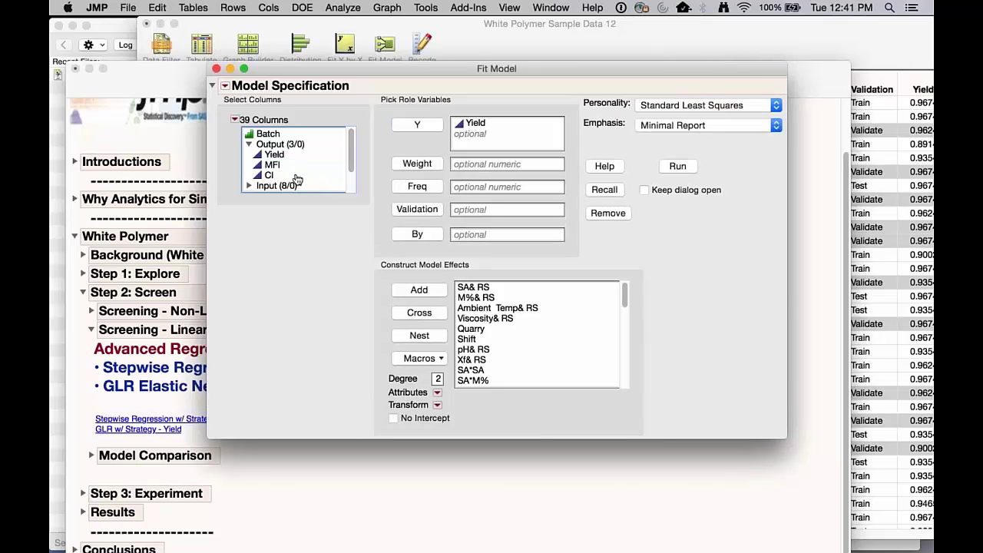
scroll(297, 179, down, 2)
click(280, 164)
click(427, 210)
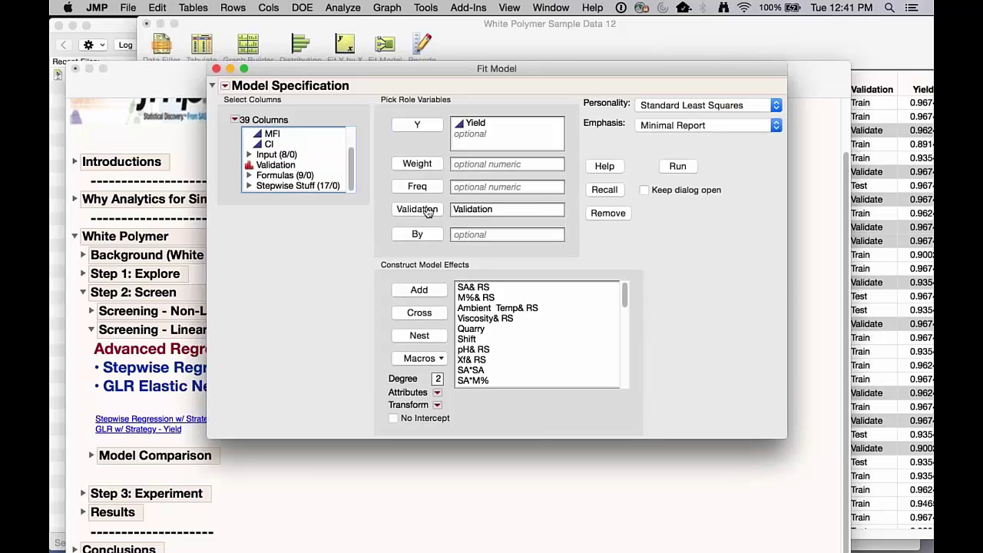
- Set the personality to Generalized Regression with a Beta distribution and run the model
click(673, 108)
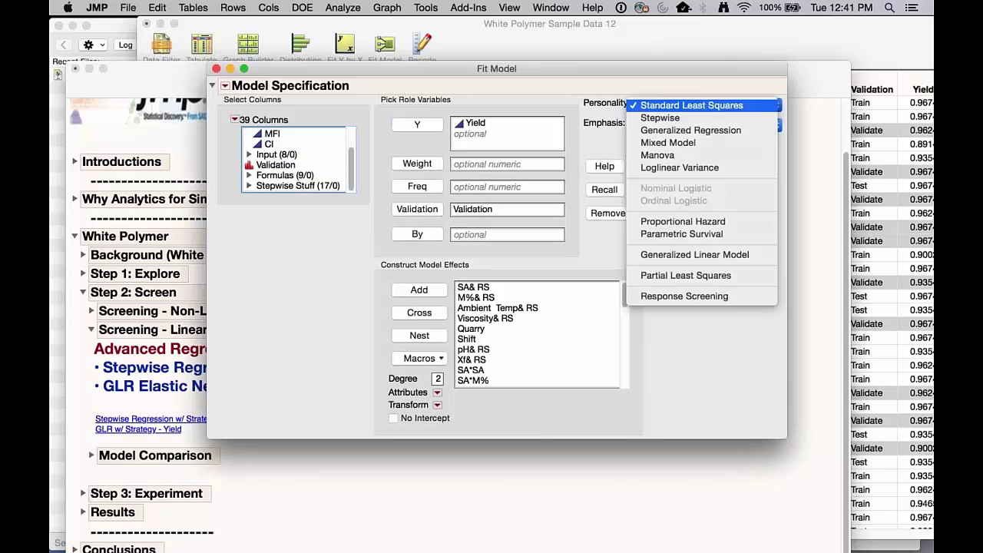
click(674, 130)
click(678, 137)
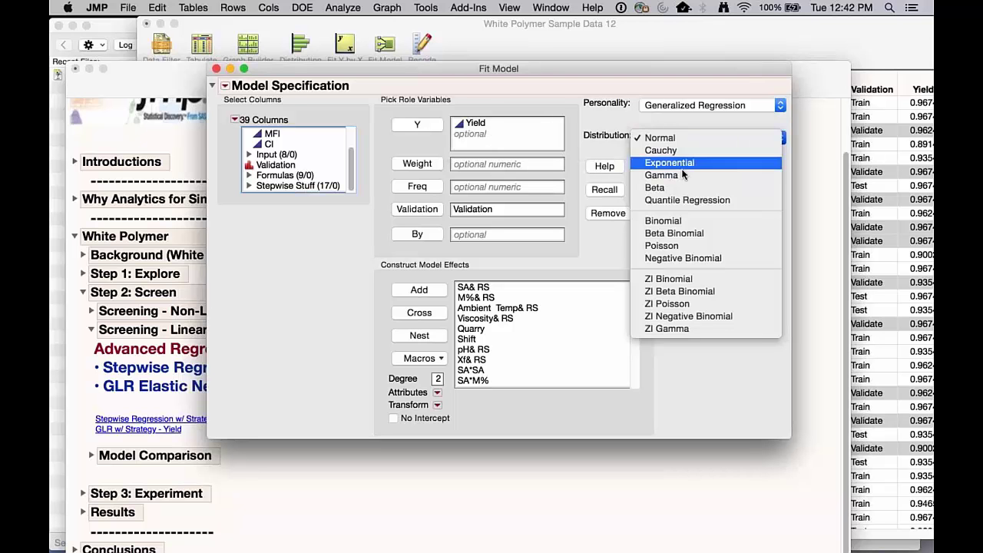
click(660, 187)
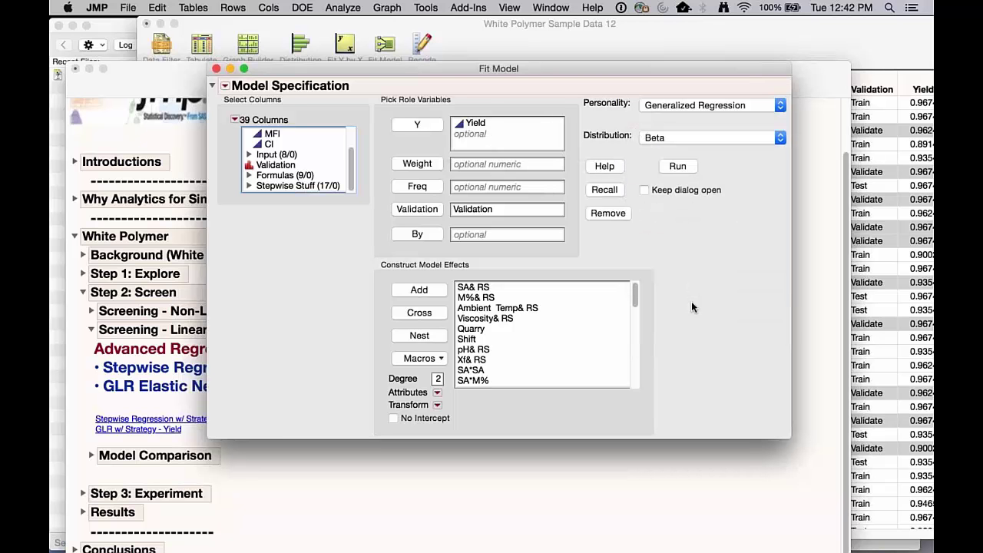
click(672, 172)
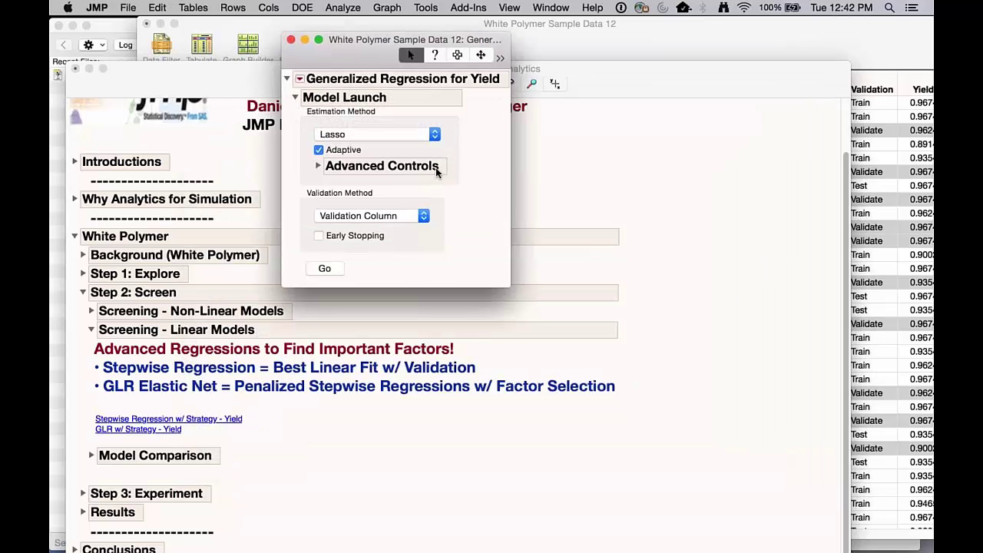
- Choose Elastic Net as the estimation method and close the Generalized Regression launch window
click(435, 137)
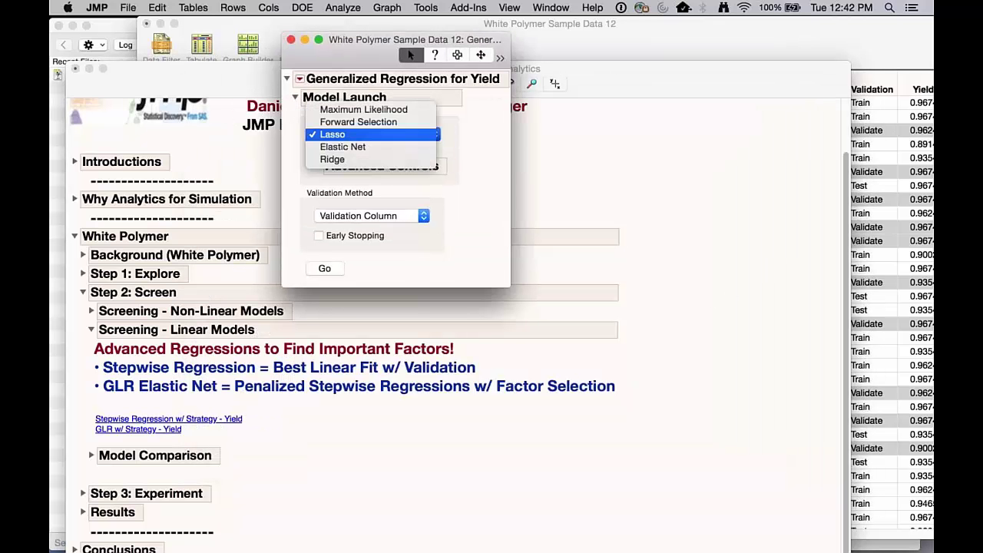
click(354, 147)
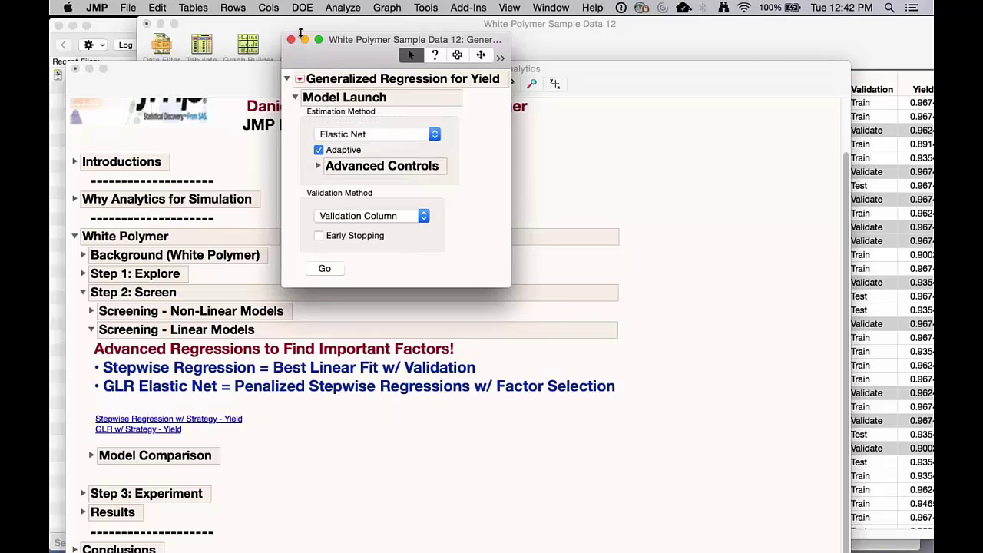
click(291, 39)
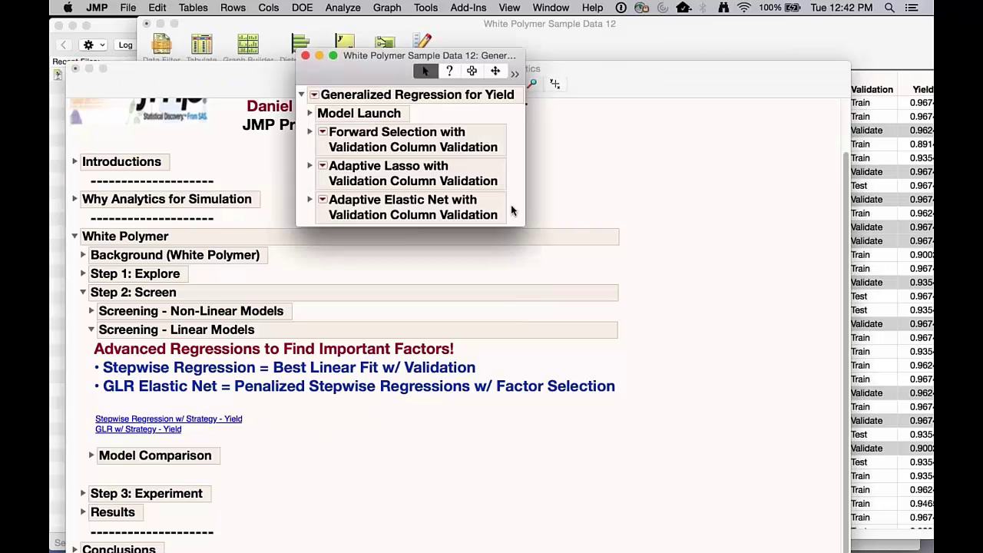
- Expand the Forward Selection fit for Yield and enlarge the report window until its full solution path fits
click(309, 132)
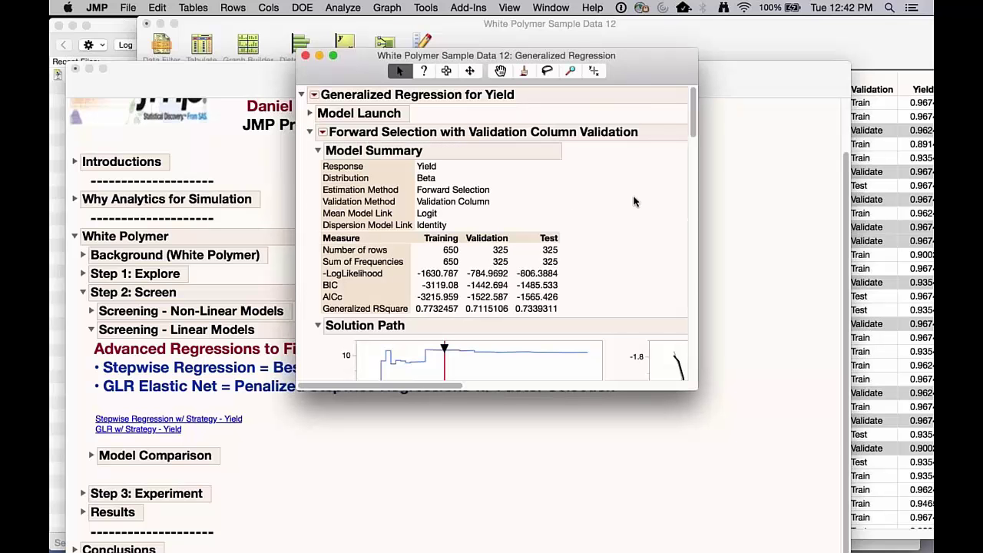
drag(693, 389, 869, 511)
drag(610, 313, 511, 304)
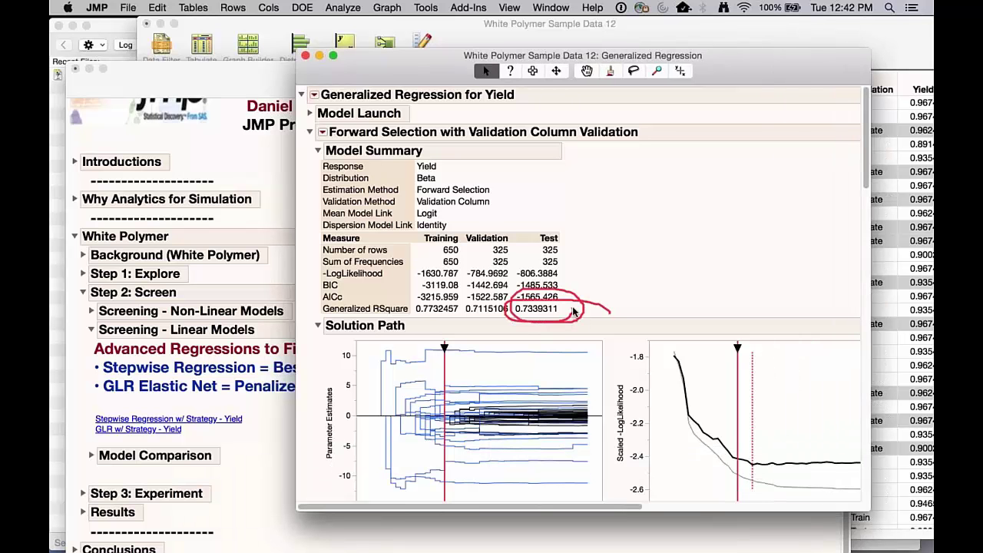
key(Escape)
drag(691, 56, 478, 31)
drag(670, 492, 836, 535)
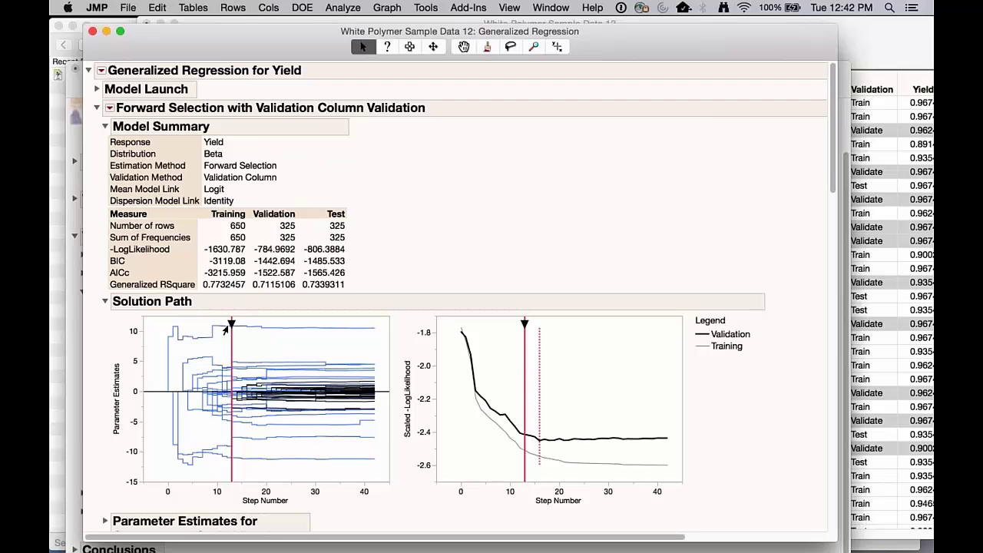
- Move the Forward Selection solution path marker to about step 16 and review the model summary
mouse_move(229, 326)
mouse_down()
mouse_move(160, 329)
mouse_move(247, 328)
mouse_up()
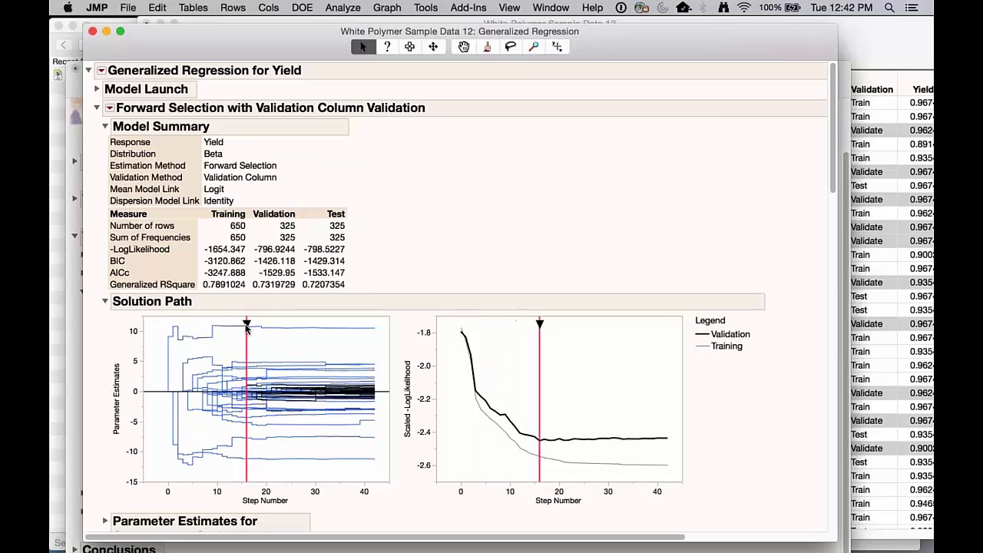
drag(548, 225, 539, 512)
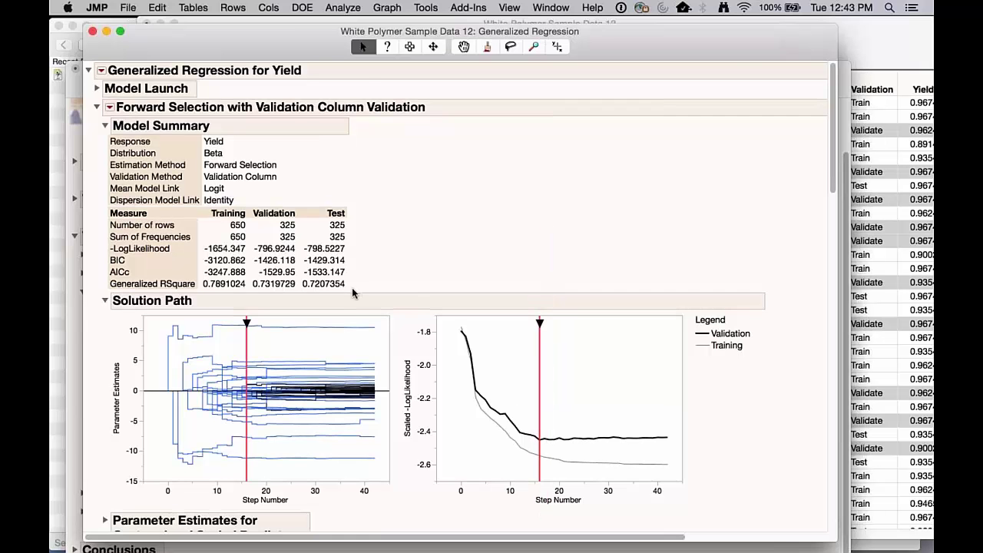
scroll(352, 287, down, 5)
scroll(353, 292, up, 5)
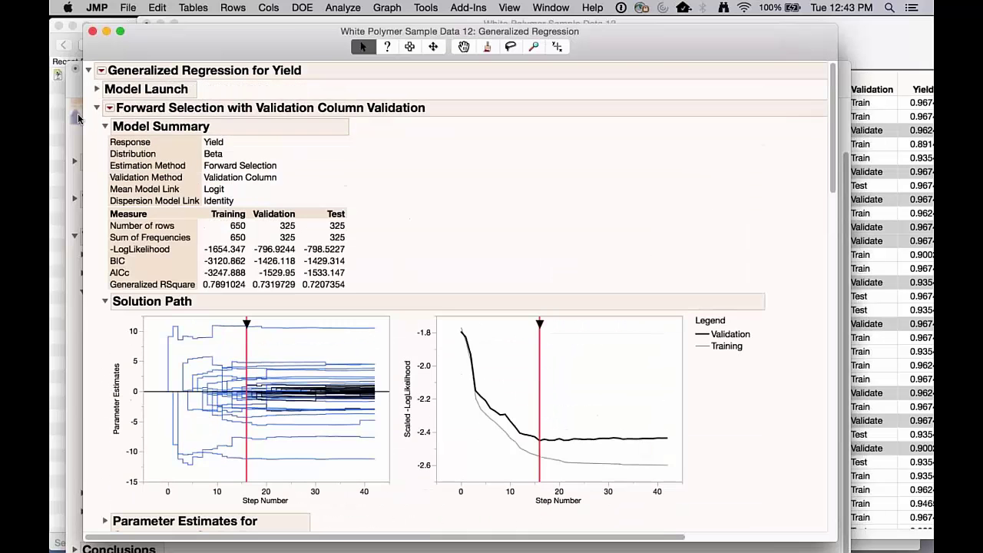
- Collapse the Forward Selection fit and expand the Adaptive Lasso fit to review its summary, solution path and Actual by Predicted plots
super+click(97, 108)
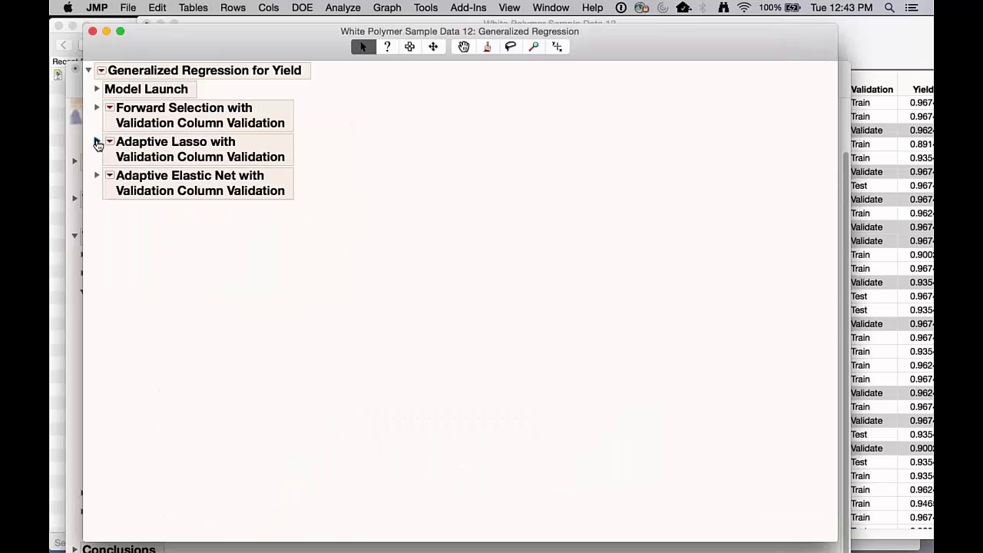
click(97, 143)
mouse_move(547, 207)
mouse_down()
mouse_move(487, 138)
mouse_move(152, 111)
mouse_move(102, 150)
mouse_move(190, 164)
mouse_move(157, 124)
mouse_move(168, 164)
mouse_move(201, 161)
mouse_up()
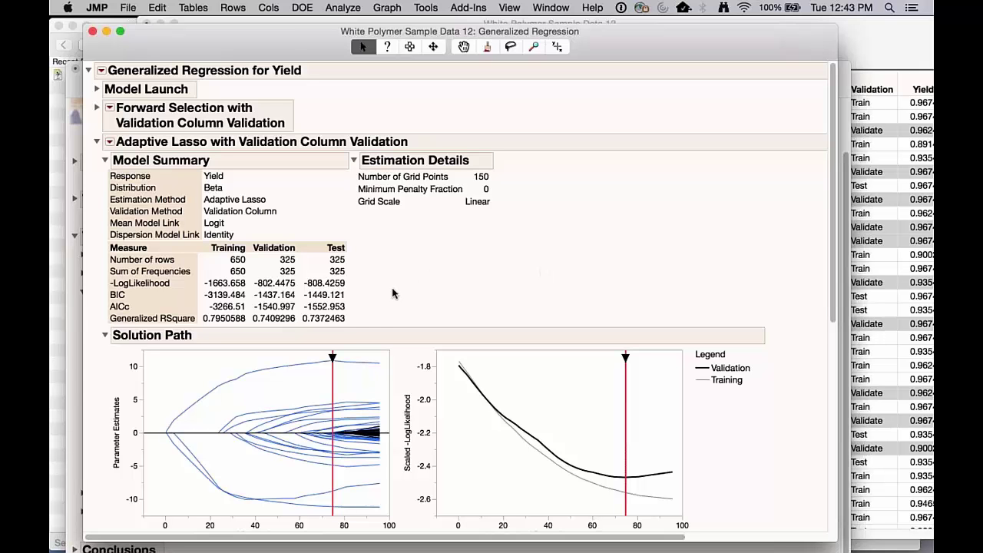
mouse_move(379, 317)
mouse_down()
mouse_move(332, 306)
mouse_move(285, 328)
mouse_move(358, 328)
mouse_move(291, 317)
mouse_move(355, 337)
mouse_up()
scroll(404, 291, down, 1)
mouse_move(332, 330)
mouse_down()
mouse_move(169, 330)
mouse_move(336, 341)
mouse_up()
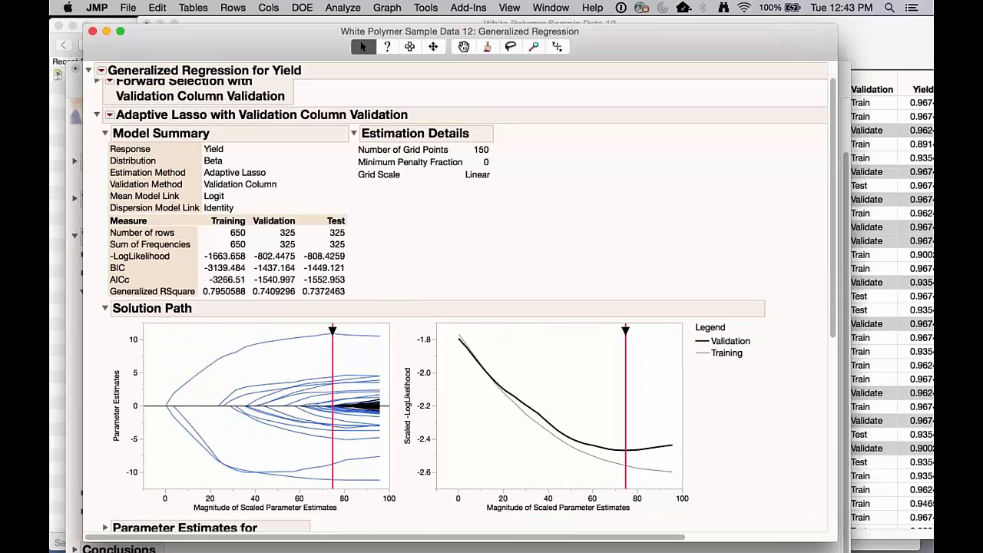
scroll(337, 340, down, 1)
scroll(464, 304, down, 10)
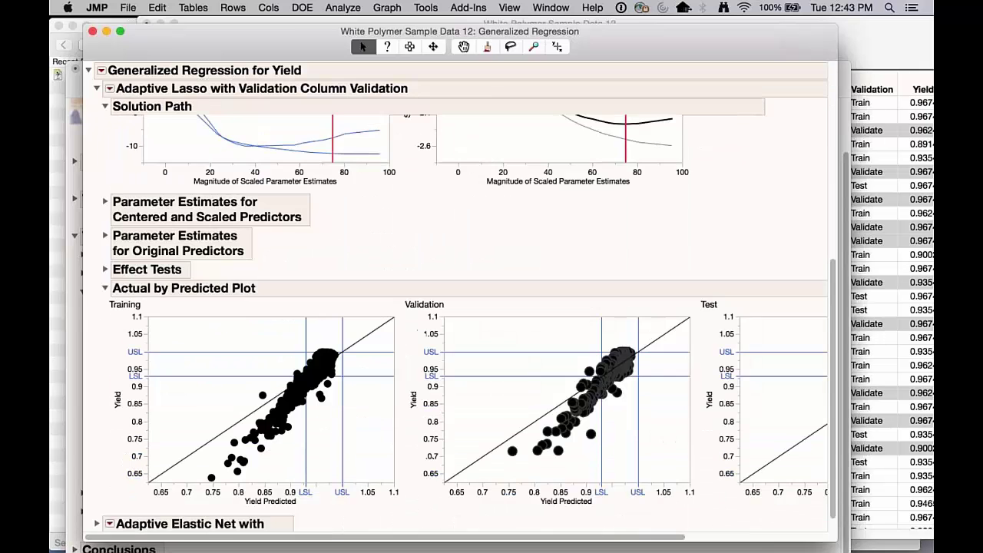
scroll(461, 300, up, 8)
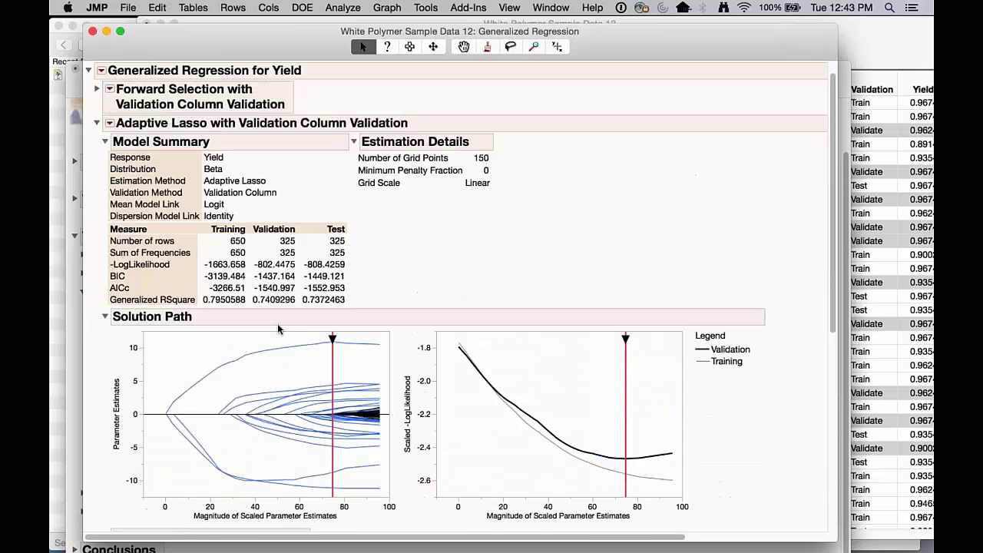
- Check the Save Columns choices for the Adaptive Lasso fit without saving any, and close the Generalized Regression report
click(110, 143)
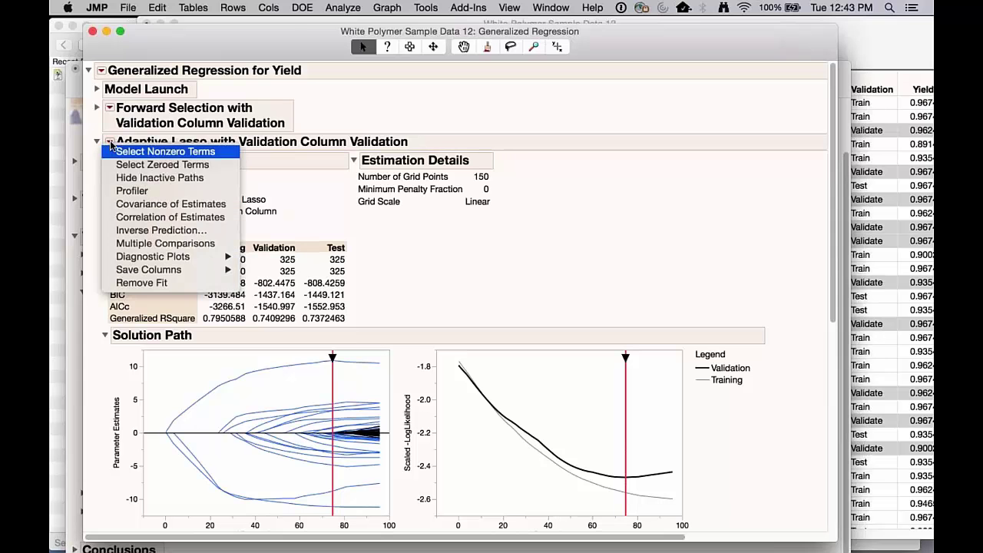
mouse_move(169, 268)
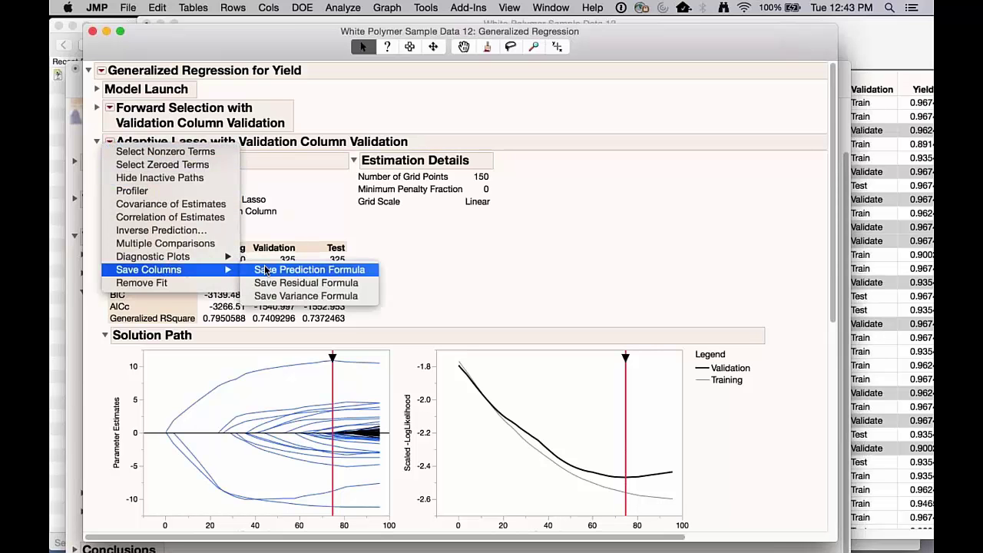
click(499, 259)
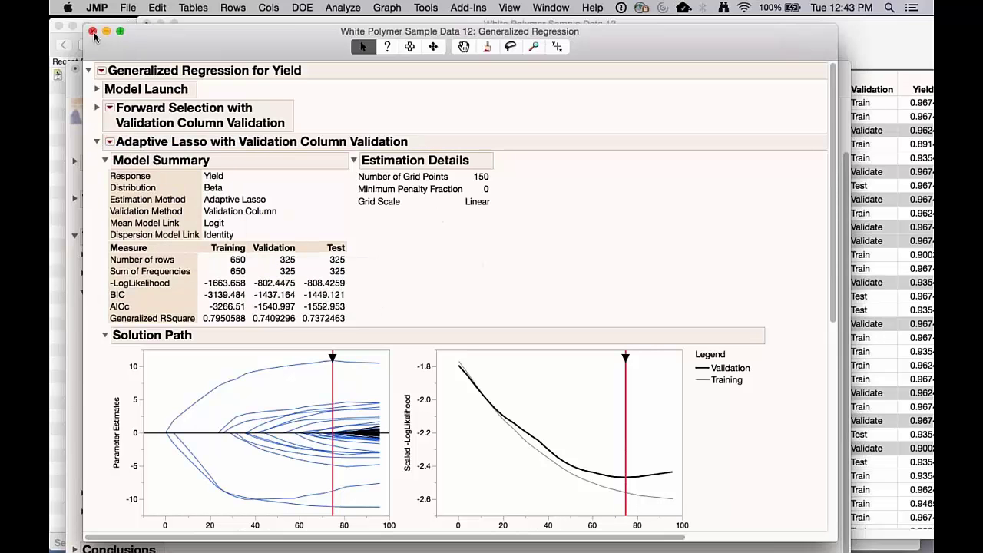
click(93, 32)
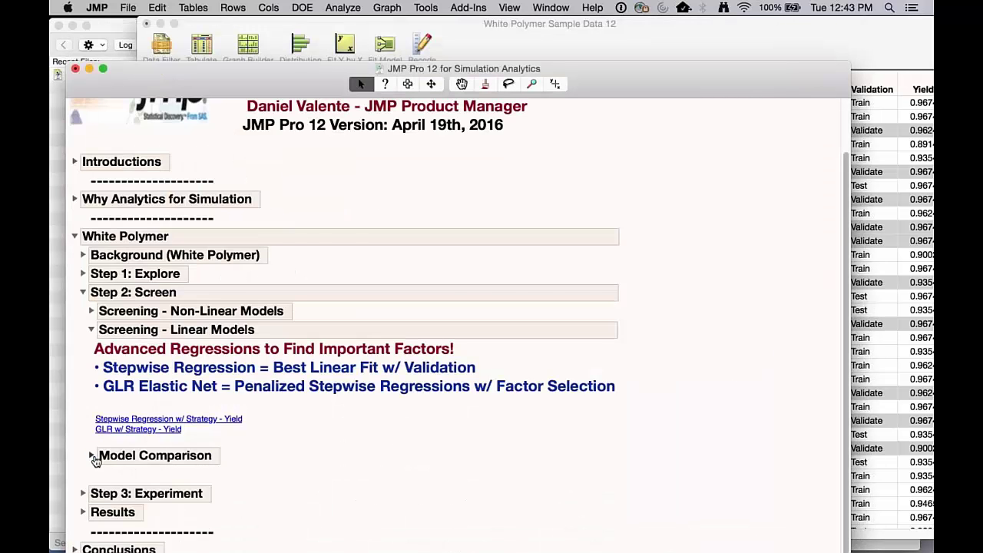
- Open the Model Comparison - All report and collapse its MFI and CI measures to compare RSquare and RASE of the Yield models
click(93, 458)
scroll(281, 430, down, 3)
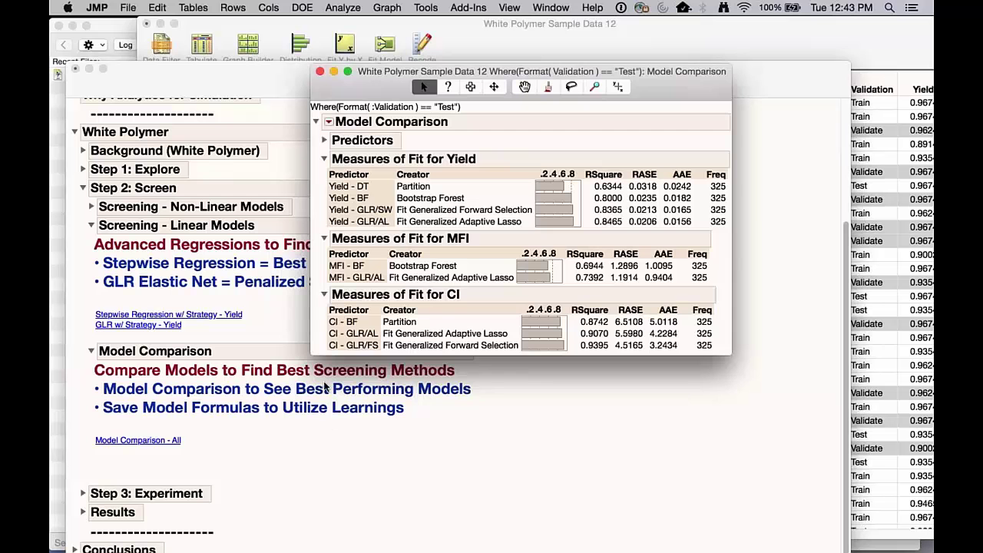
click(323, 240)
click(324, 257)
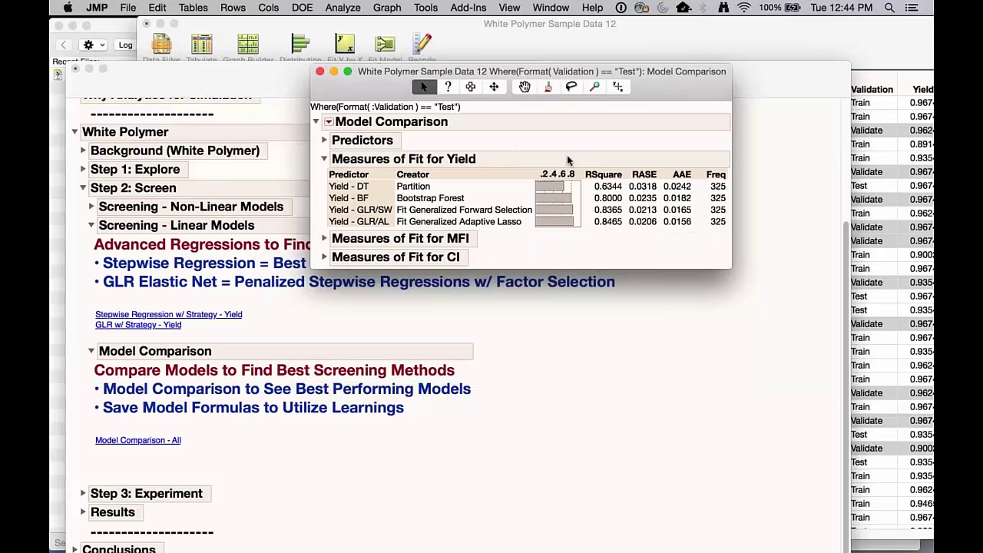
drag(603, 135, 523, 135)
mouse_move(453, 139)
mouse_down()
mouse_move(314, 157)
mouse_move(320, 237)
mouse_move(513, 240)
mouse_move(630, 230)
mouse_move(633, 181)
mouse_move(585, 157)
mouse_move(596, 241)
mouse_move(624, 236)
mouse_move(630, 159)
mouse_move(582, 158)
mouse_move(578, 237)
mouse_move(631, 230)
mouse_move(614, 157)
mouse_move(582, 228)
mouse_move(316, 224)
mouse_move(626, 219)
mouse_move(606, 232)
mouse_move(658, 234)
mouse_move(660, 215)
mouse_move(631, 214)
mouse_move(623, 235)
mouse_up()
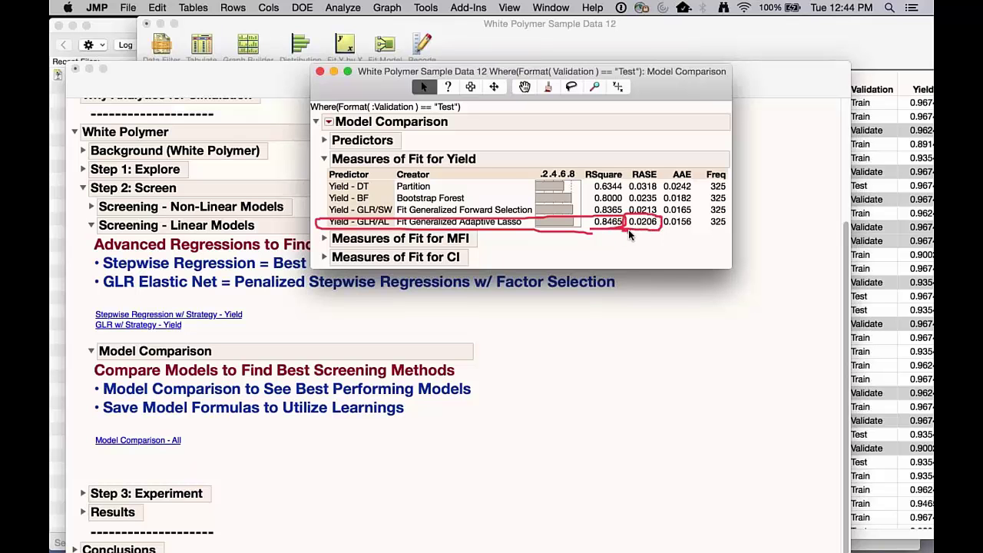
key(Escape)
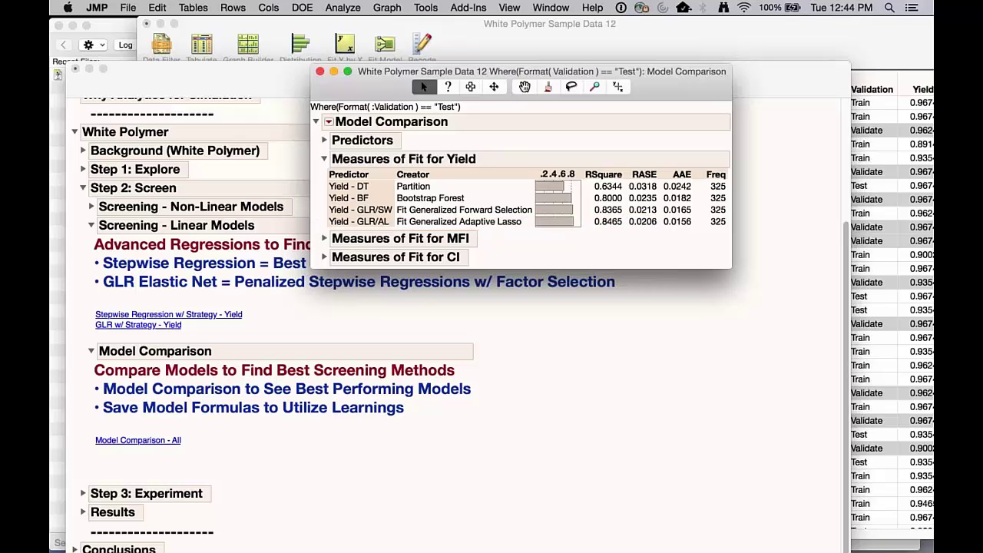
- Add the Profiler to the Model Comparison, try a slightly lower first-factor setting across the Yield models, and collapse the Profiler
click(328, 122)
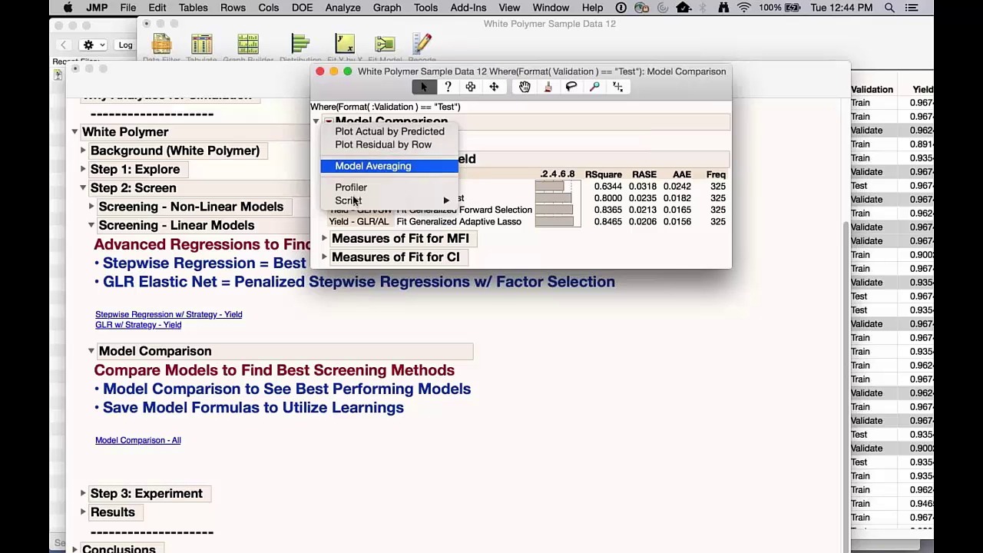
click(503, 284)
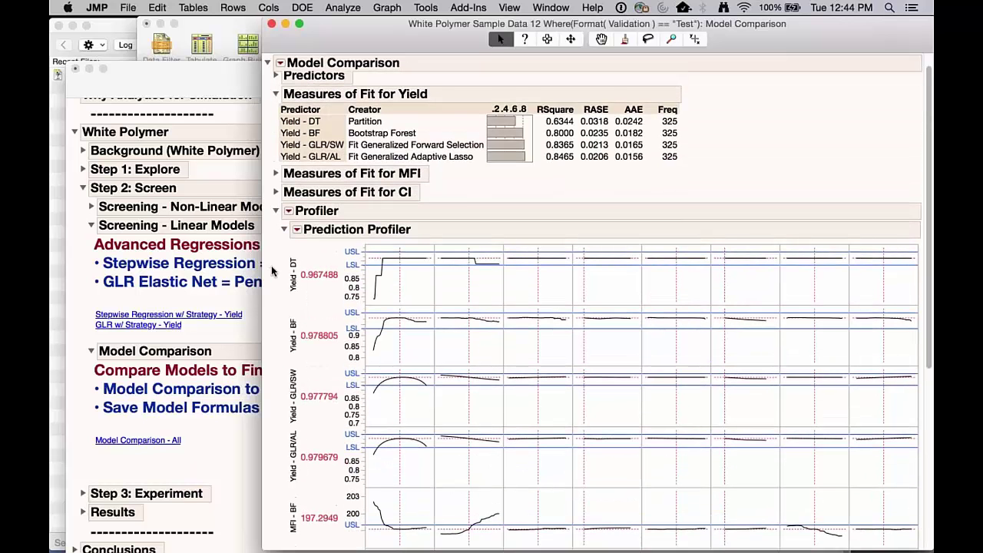
drag(353, 321, 280, 246)
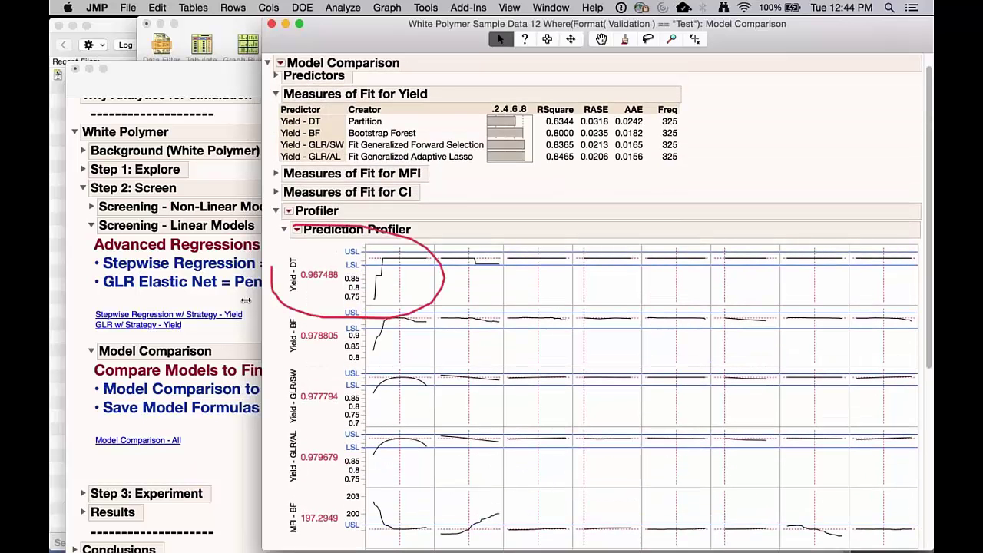
click(367, 285)
drag(373, 287, 396, 286)
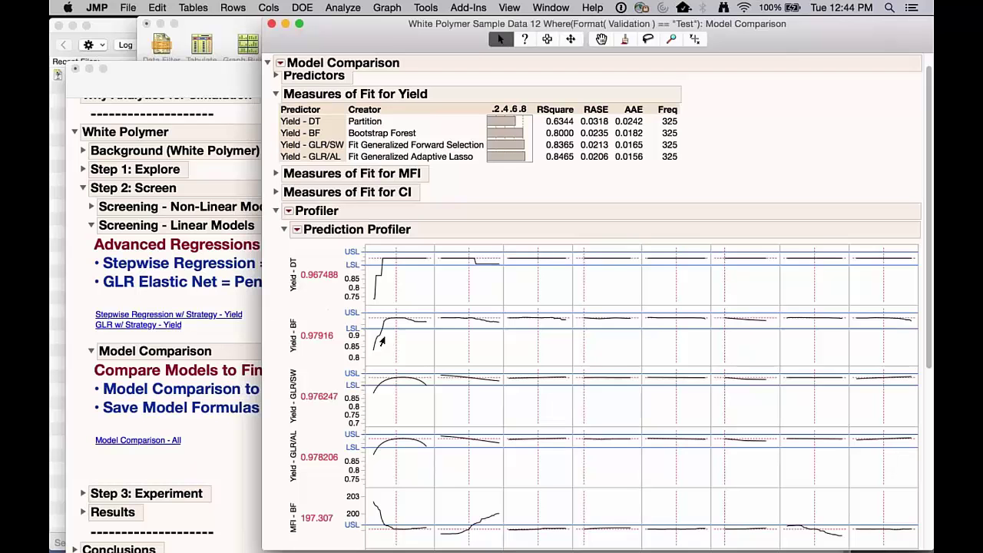
drag(382, 341, 395, 338)
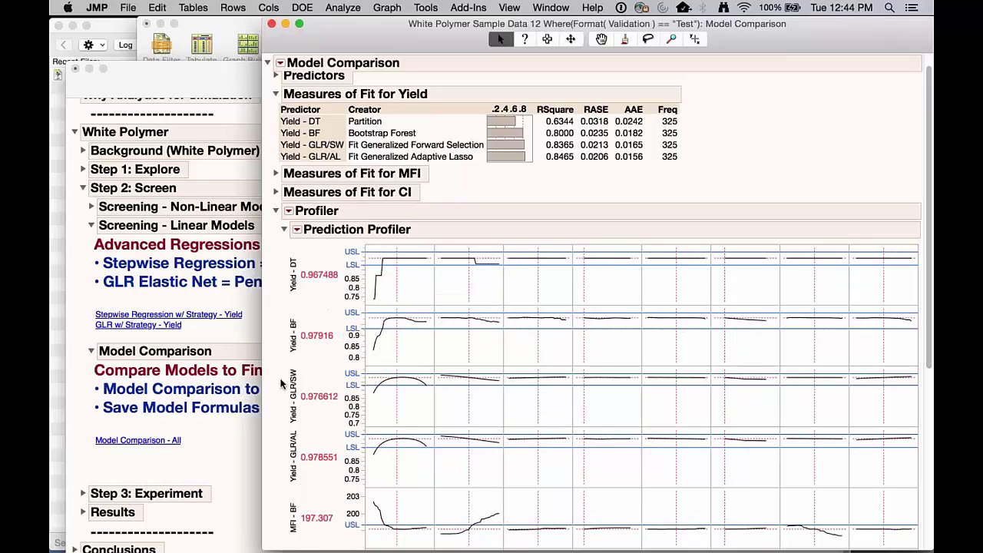
mouse_move(282, 382)
mouse_down()
mouse_move(278, 423)
mouse_move(437, 393)
mouse_move(278, 407)
mouse_move(290, 441)
mouse_up()
click(276, 212)
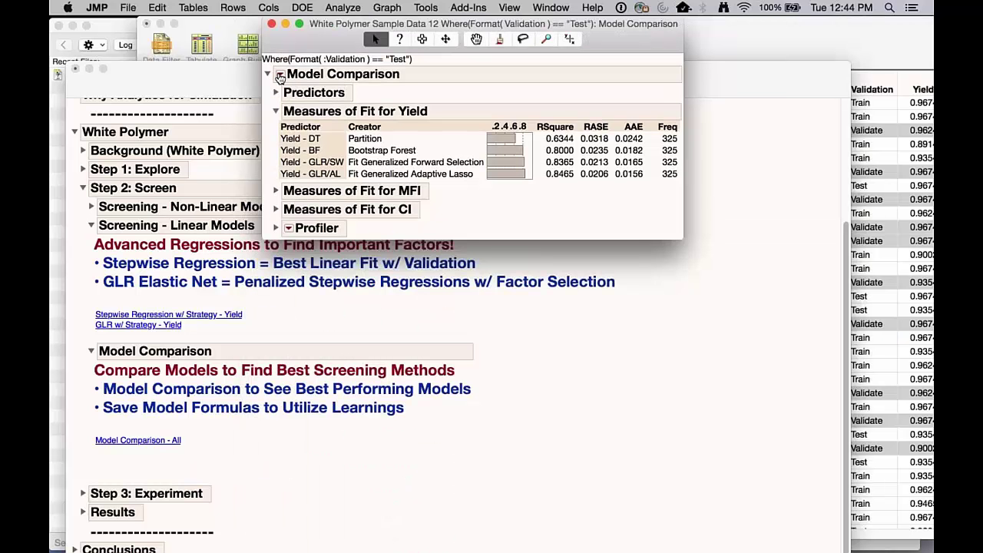
- Plot Actual by Predicted for the compared models, review the Yield plot by predictor, and close the Model Comparison report
click(279, 74)
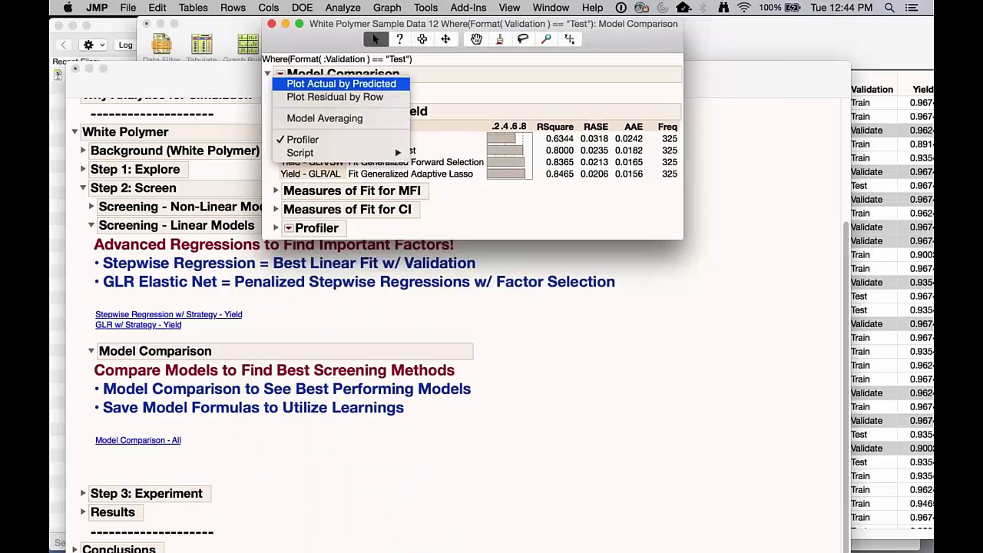
click(319, 84)
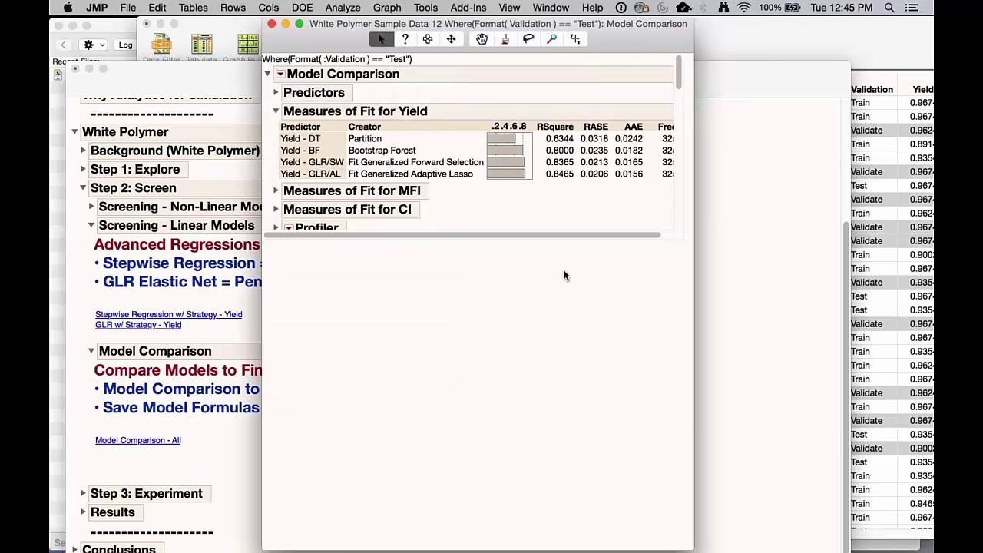
scroll(600, 258, up, 2)
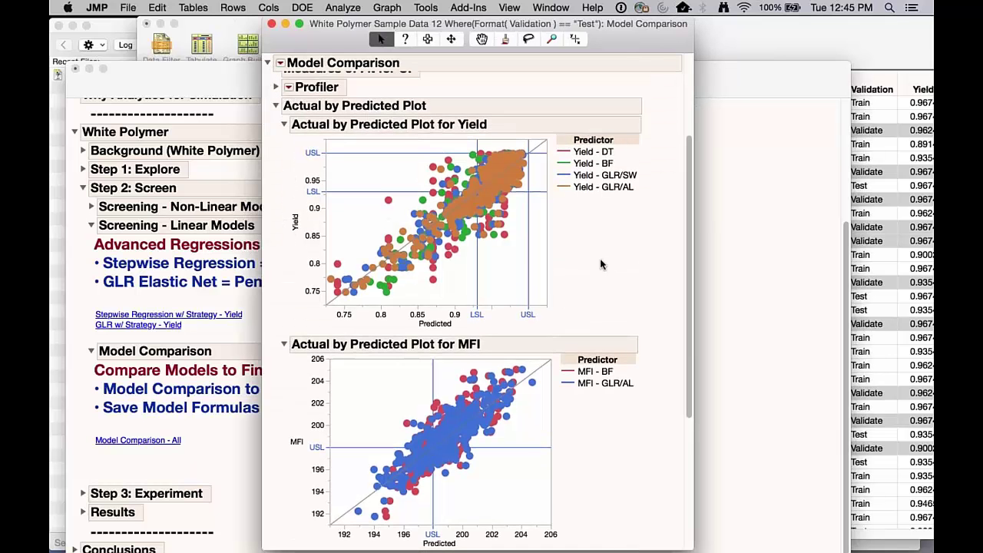
mouse_move(592, 295)
mouse_down()
mouse_move(614, 259)
mouse_move(598, 166)
mouse_move(499, 126)
mouse_move(300, 192)
mouse_move(284, 311)
mouse_move(339, 297)
mouse_move(559, 137)
mouse_move(292, 329)
mouse_up()
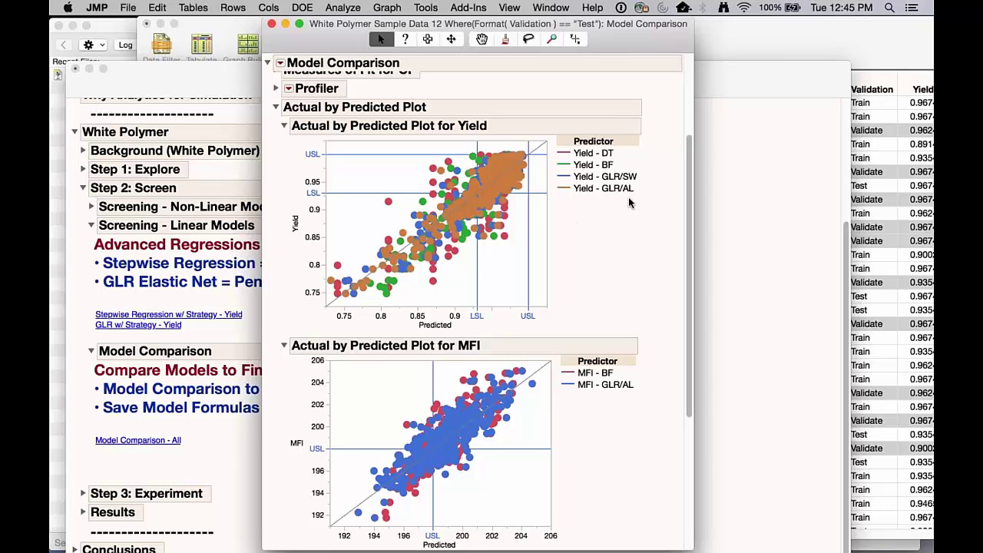
mouse_move(577, 215)
mouse_down()
mouse_move(564, 134)
mouse_move(633, 210)
mouse_up()
scroll(483, 281, up, 1)
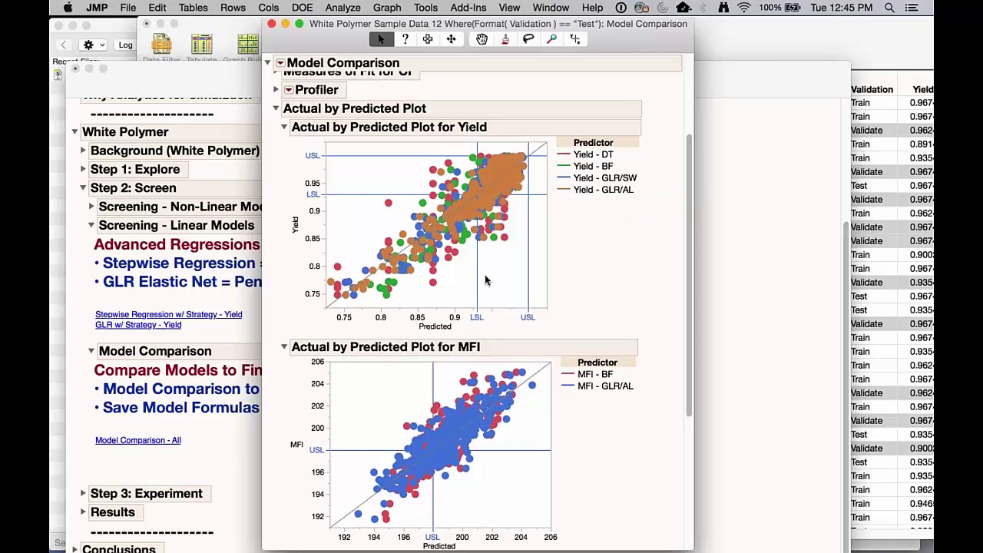
scroll(483, 307, up, 5)
key(super+w)
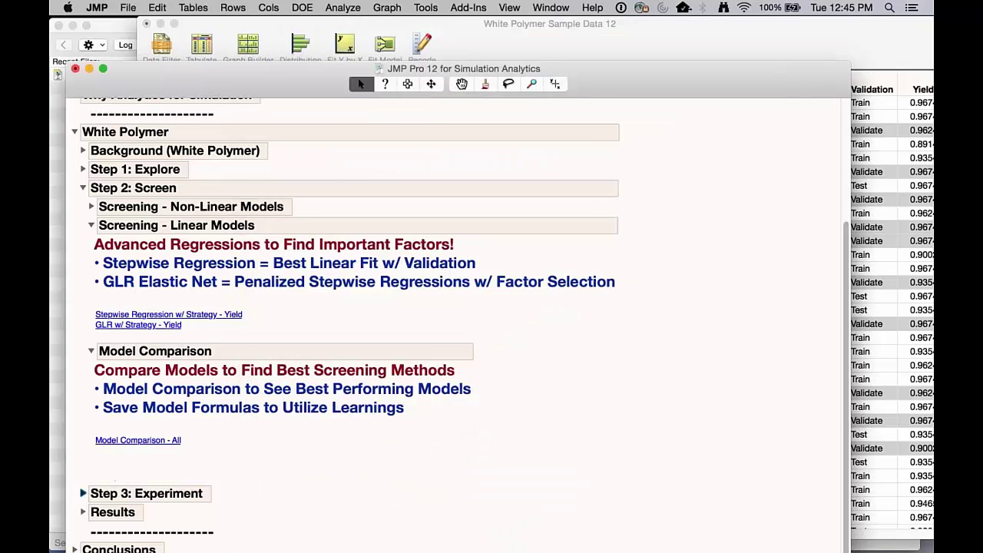
- Reopen the Model Comparison - All report to examine the MFI and CI fit measures, close it, and highlight the Save Model Formulas bullet
click(119, 441)
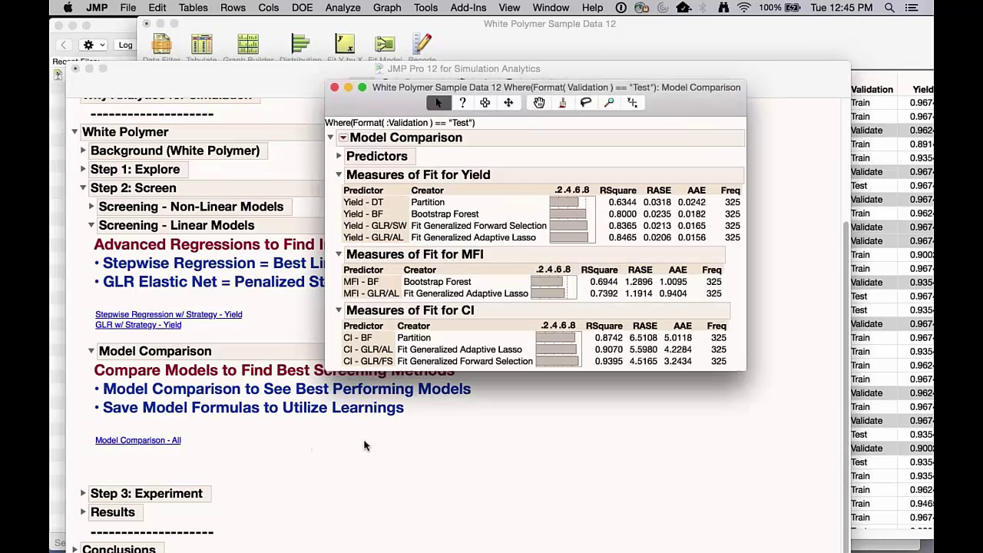
mouse_move(330, 264)
mouse_down()
mouse_move(332, 354)
mouse_move(342, 369)
mouse_up()
click(334, 87)
triple_click(261, 412)
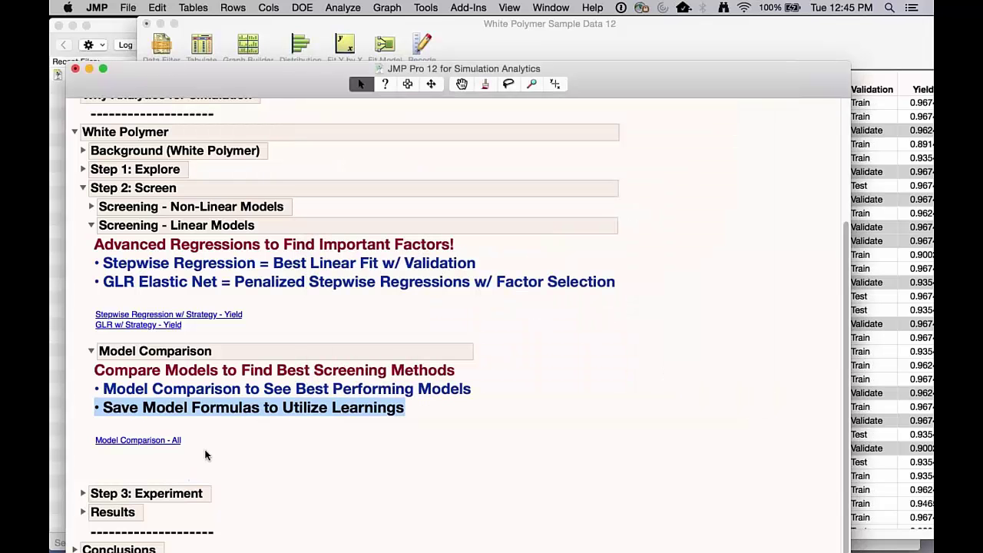
mouse_move(206, 450)
mouse_down()
mouse_move(169, 482)
mouse_move(204, 455)
mouse_move(175, 476)
mouse_up()
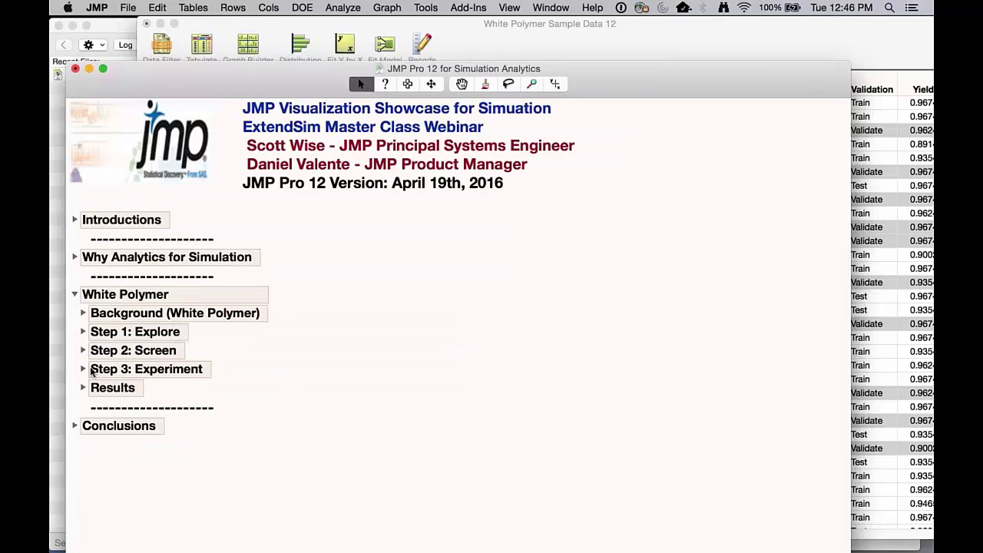
- Expand the Profiling - Factor & Range Selection section under Step 3: Experiment and open the Model Profiler - All report
click(83, 368)
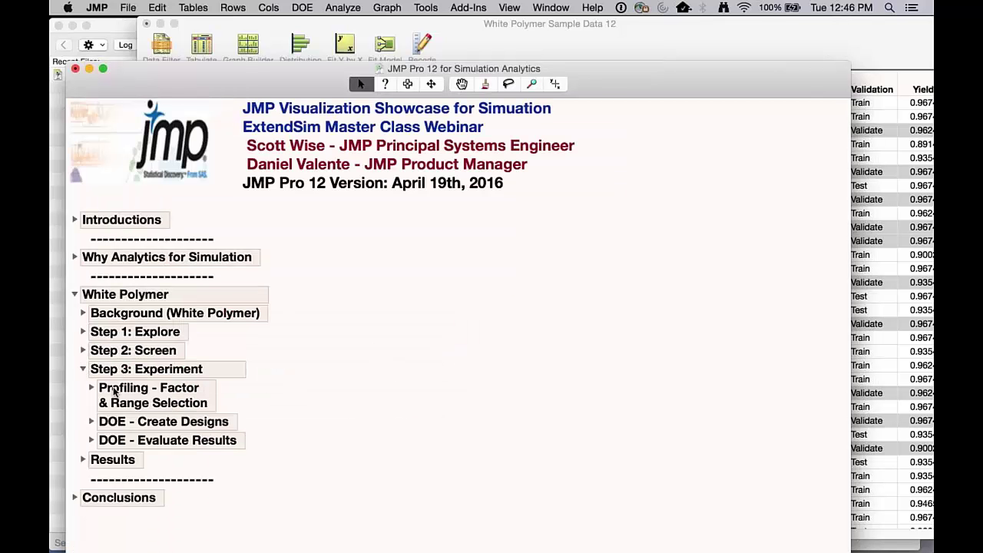
drag(315, 396, 371, 376)
click(92, 388)
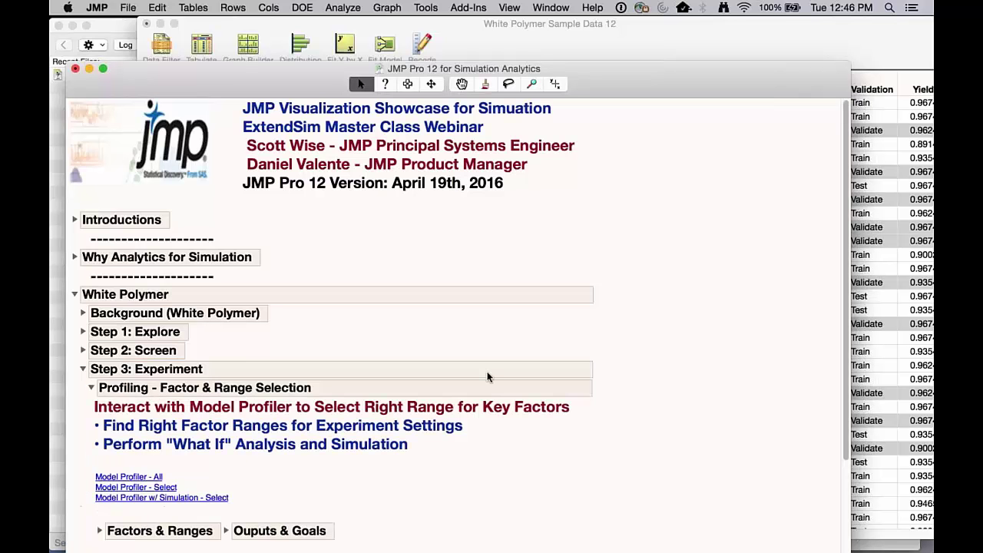
scroll(487, 376, down, 4)
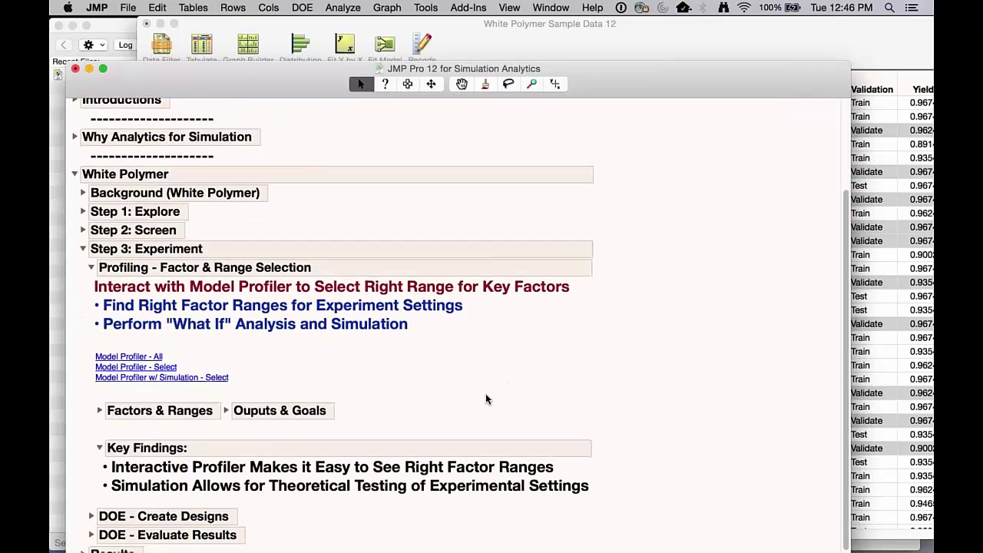
scroll(485, 399, down, 1)
click(131, 350)
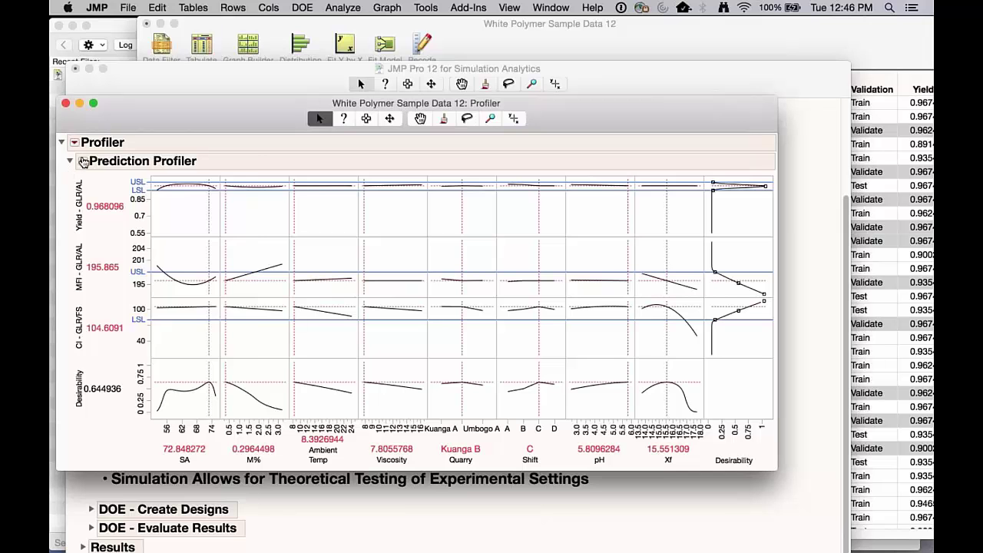
- Hide the desirability functions in the Prediction Profiler and set SA to about 64
click(82, 160)
click(100, 205)
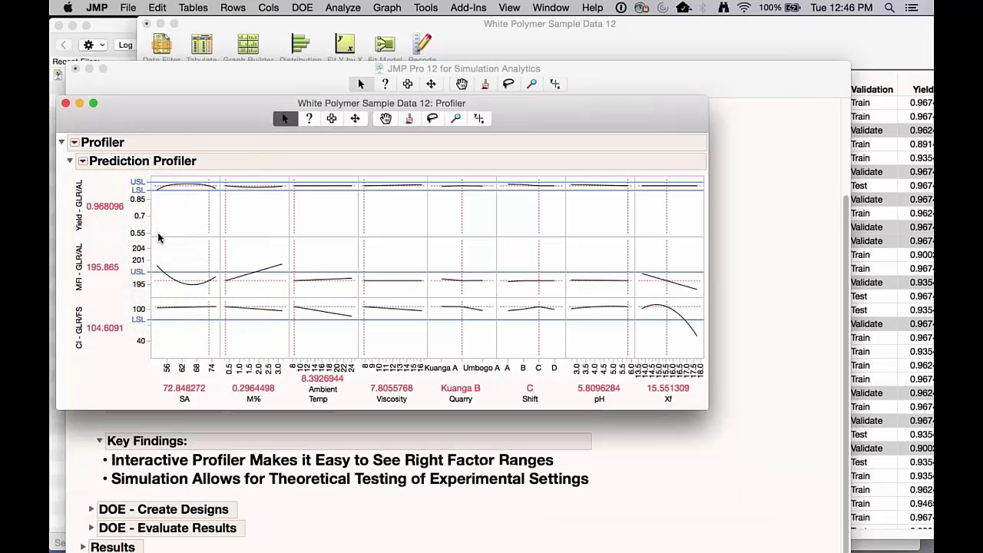
mouse_move(193, 220)
mouse_down()
mouse_move(164, 230)
mouse_move(186, 233)
mouse_up()
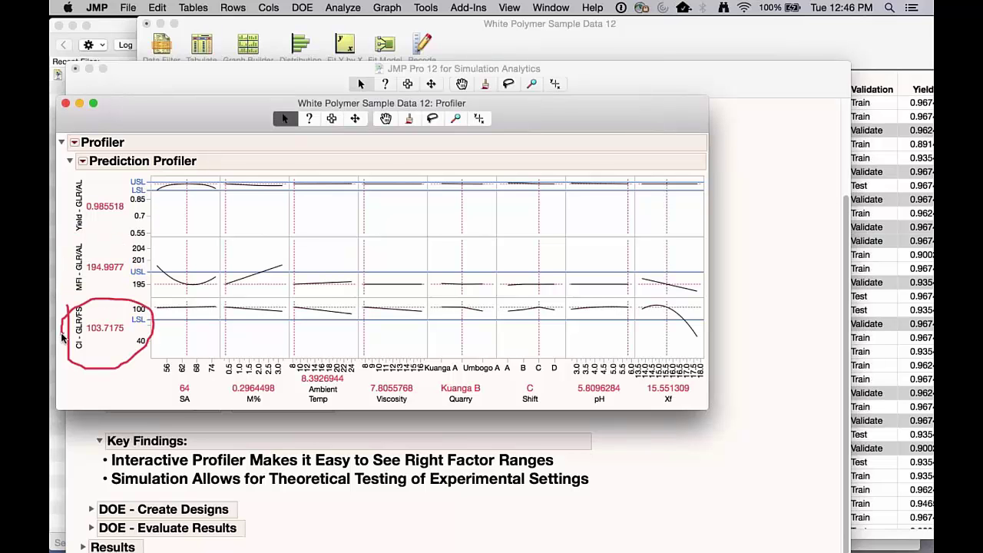
- Set M% to about 1.992 and SA to about 65.5 to examine the predicted responses, and close the Profiler report
mouse_move(192, 234)
mouse_down()
mouse_move(209, 224)
mouse_move(184, 223)
mouse_up()
drag(246, 227, 259, 221)
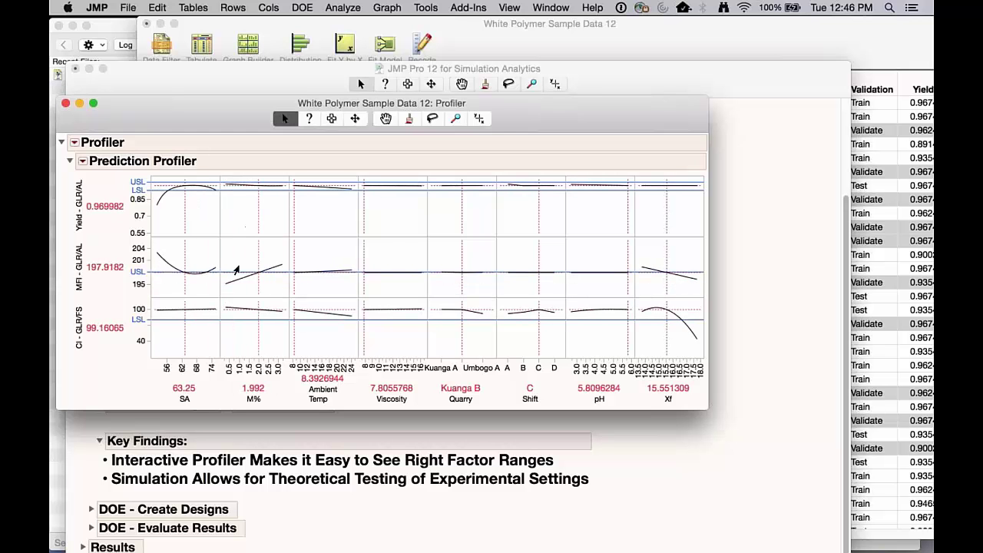
mouse_move(214, 351)
mouse_down()
mouse_move(281, 278)
mouse_move(241, 263)
mouse_move(223, 300)
mouse_move(109, 292)
mouse_move(69, 277)
mouse_move(104, 290)
mouse_up()
drag(184, 200, 190, 201)
mouse_move(61, 187)
mouse_down()
mouse_move(66, 246)
mouse_move(102, 278)
mouse_move(162, 300)
mouse_move(214, 180)
mouse_move(145, 201)
mouse_up()
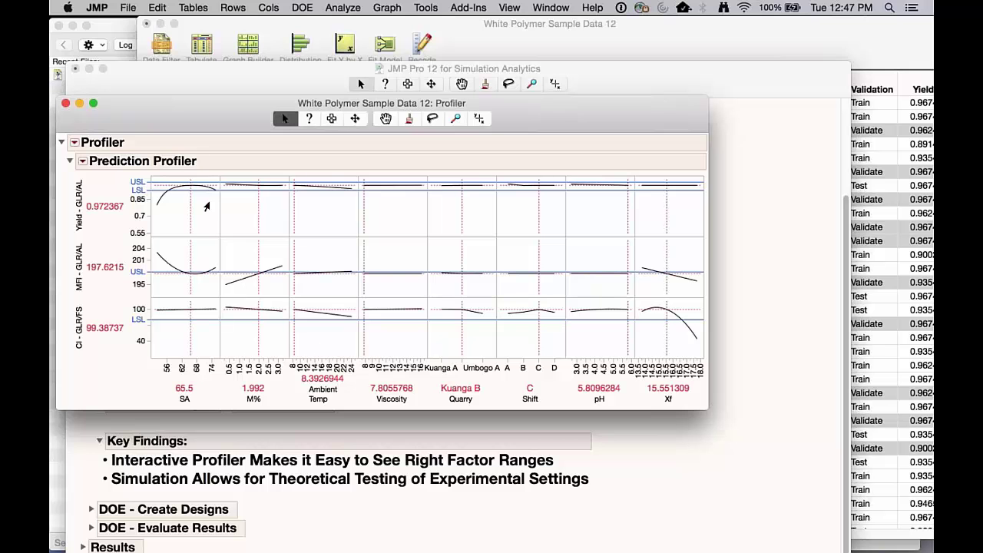
click(65, 105)
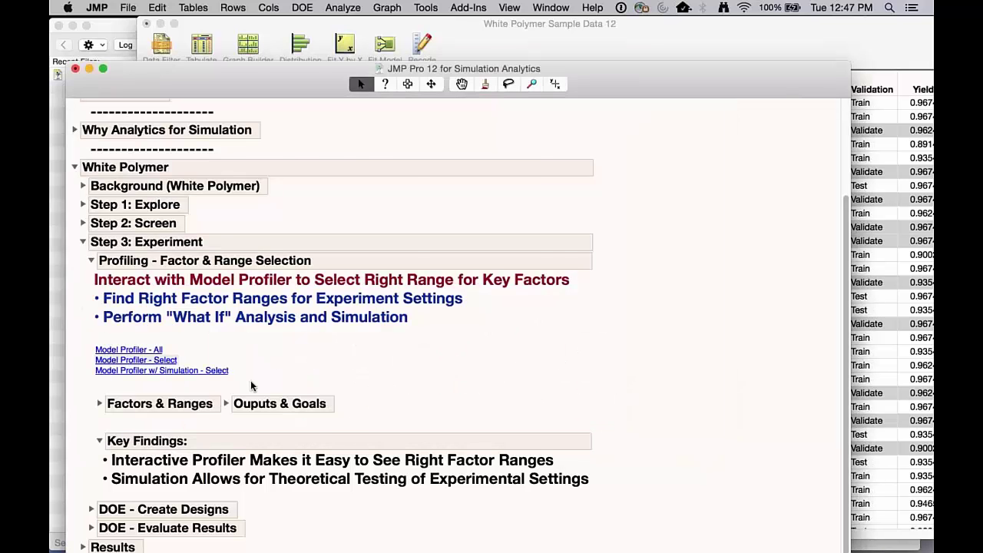
- Open the Model Profiler - Select report and enlarge its window to examine the SA, M%, Xf and Ambient Temp profiles
drag(428, 140, 421, 59)
drag(517, 408, 737, 485)
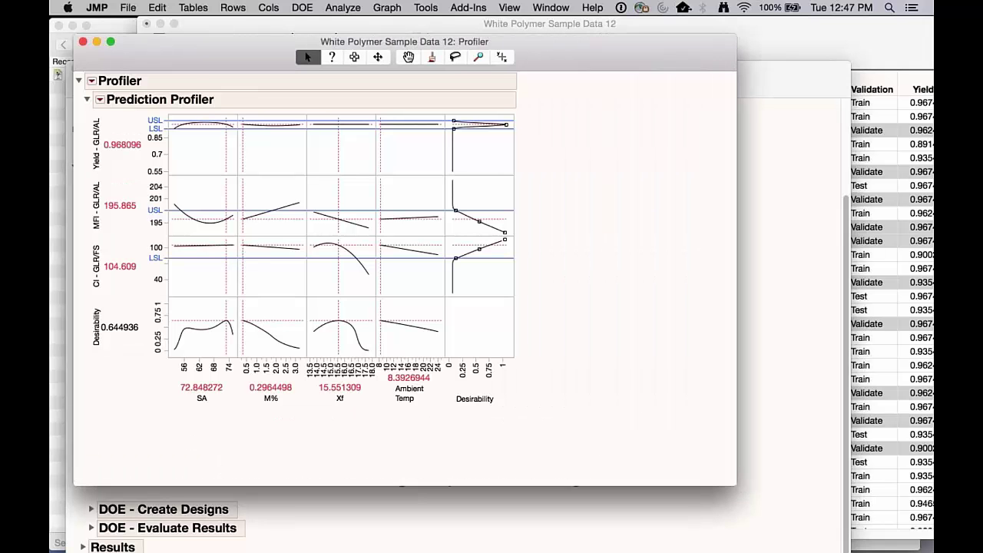
mouse_move(146, 424)
mouse_down()
mouse_move(406, 422)
mouse_move(443, 378)
mouse_move(257, 355)
mouse_move(148, 416)
mouse_move(246, 425)
mouse_up()
- Hide the desirability functions in the four-factor Prediction Profiler and set SA to about 64.25 and M% to about 1.832
click(101, 100)
click(115, 143)
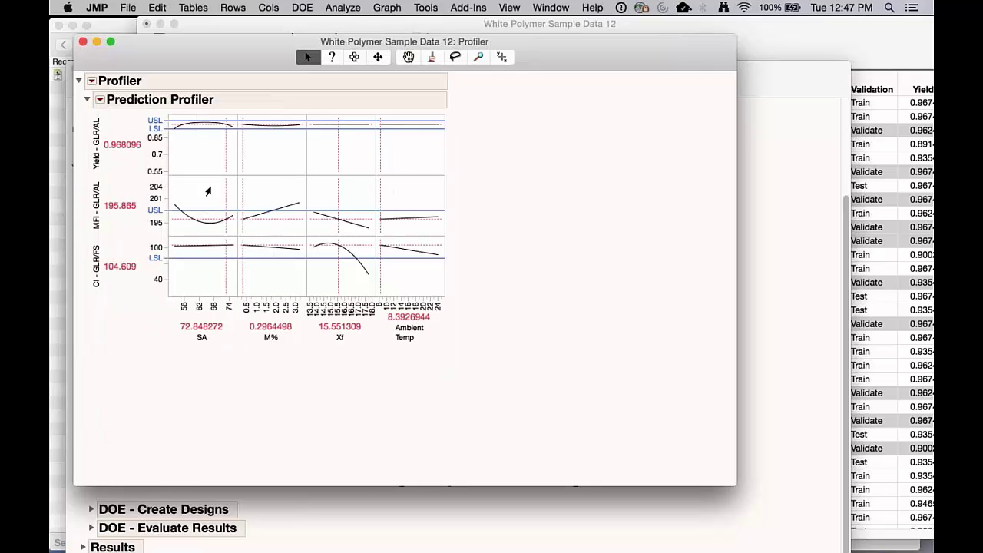
mouse_move(208, 190)
mouse_down()
mouse_move(176, 209)
mouse_move(203, 188)
mouse_up()
click(271, 184)
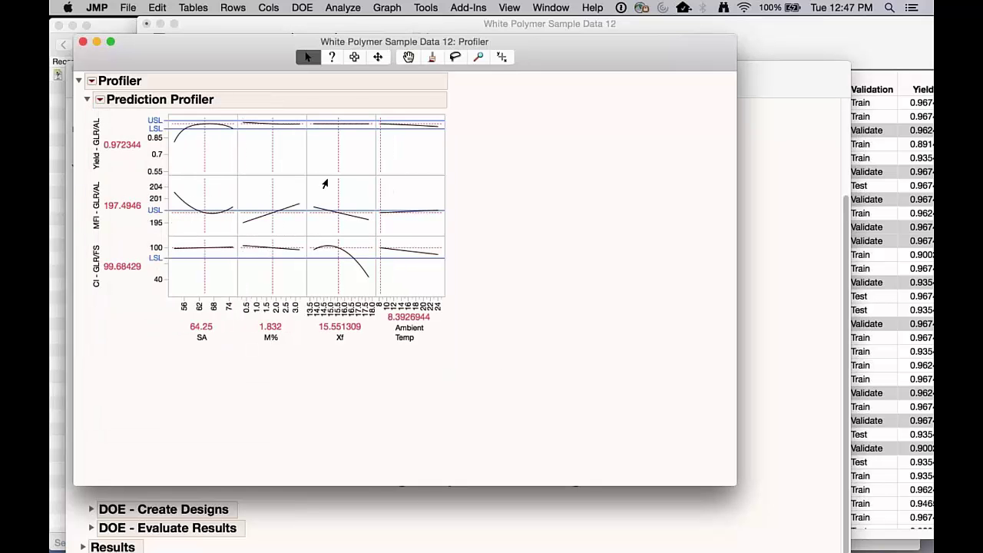
- Set Xf to 16.47 and Ambient Temp to 19.39 in the Prediction Profiler, and show the desirability functions
mouse_move(337, 180)
mouse_down()
mouse_move(415, 177)
mouse_move(420, 186)
mouse_up()
mouse_move(124, 353)
mouse_down()
mouse_move(90, 134)
mouse_move(95, 392)
mouse_up()
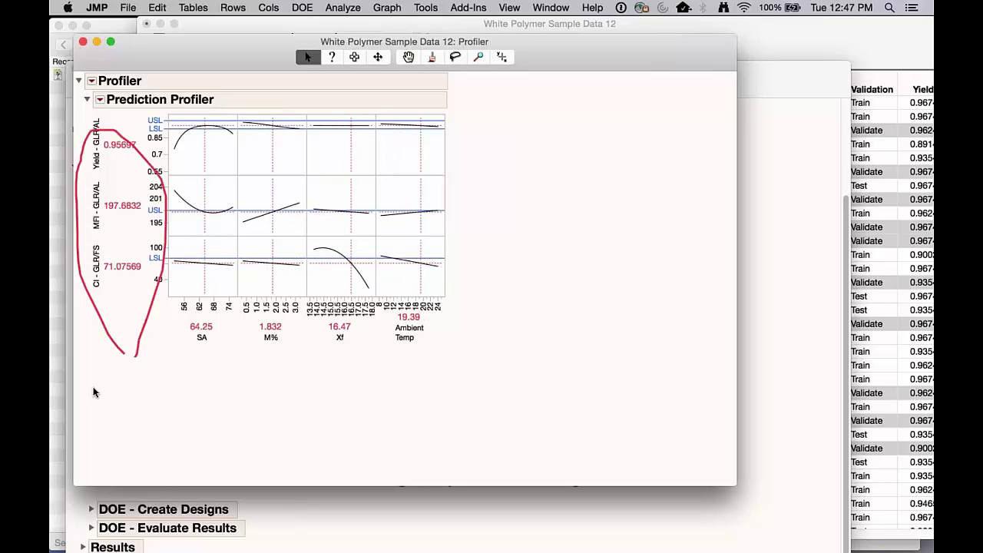
click(100, 100)
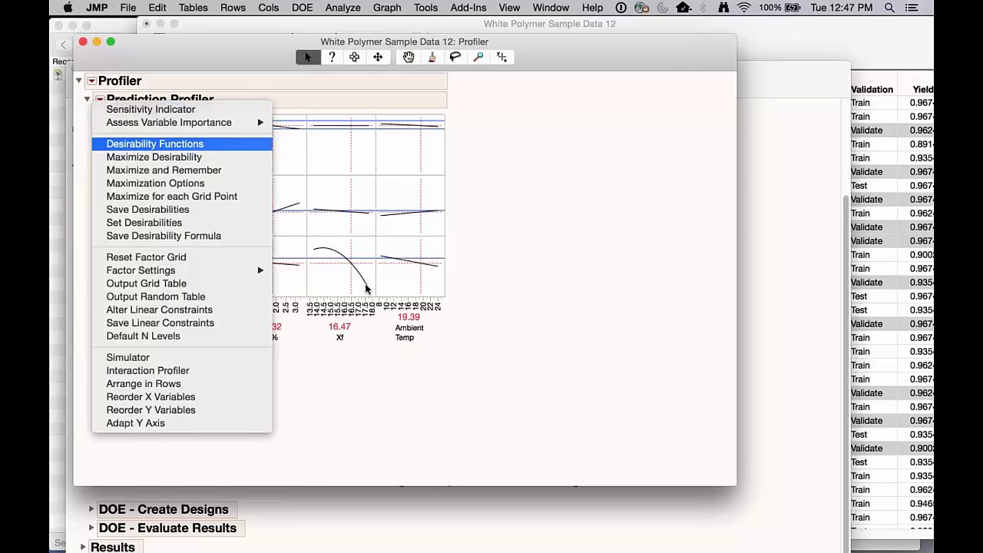
click(129, 146)
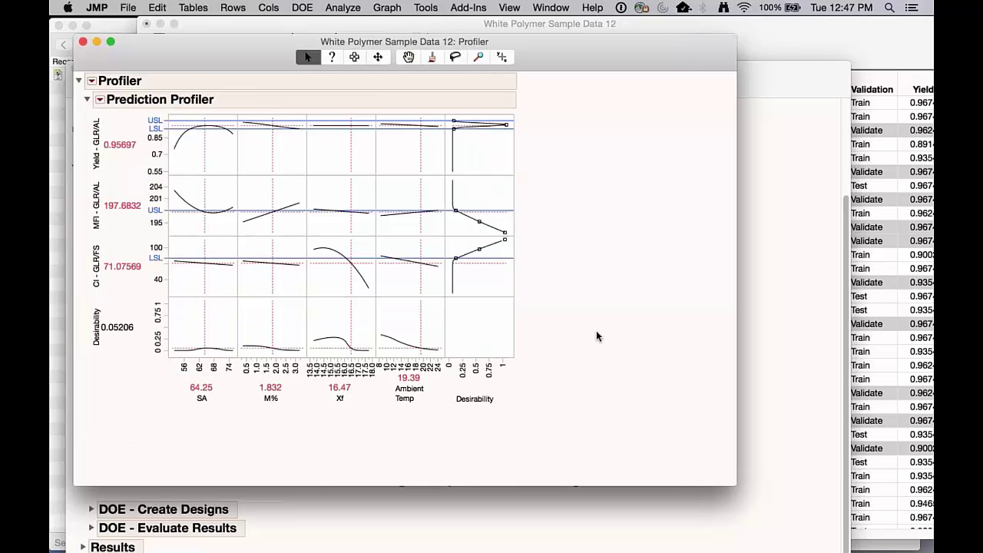
mouse_move(598, 334)
mouse_down()
mouse_move(499, 93)
mouse_move(429, 397)
mouse_up()
mouse_move(473, 424)
mouse_down()
mouse_move(449, 263)
mouse_move(462, 416)
mouse_up()
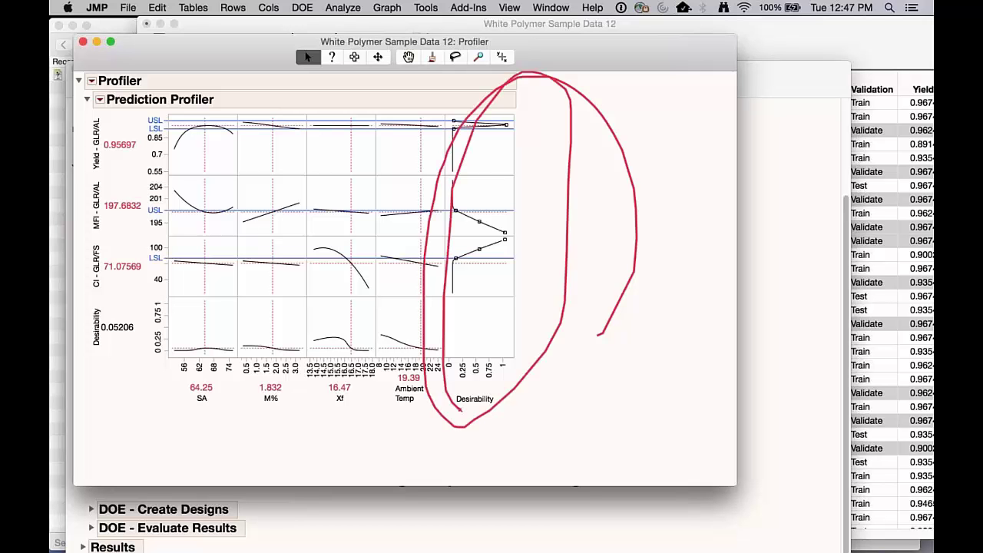
- Review the Response Goal settings for Yield - GLR/AL and MFI - GLR/AL, keeping their existing goals
right_click(477, 150)
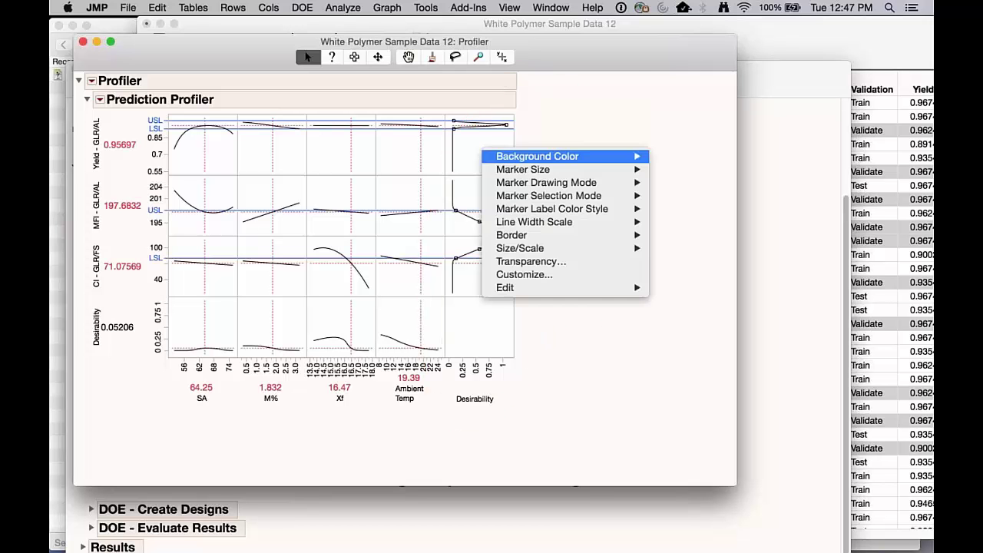
click(474, 152)
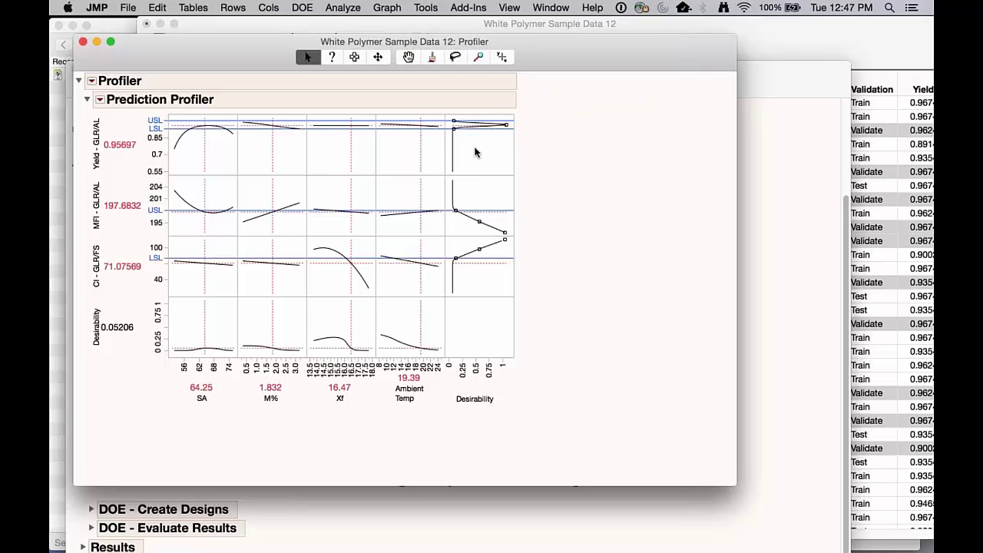
double_click(475, 152)
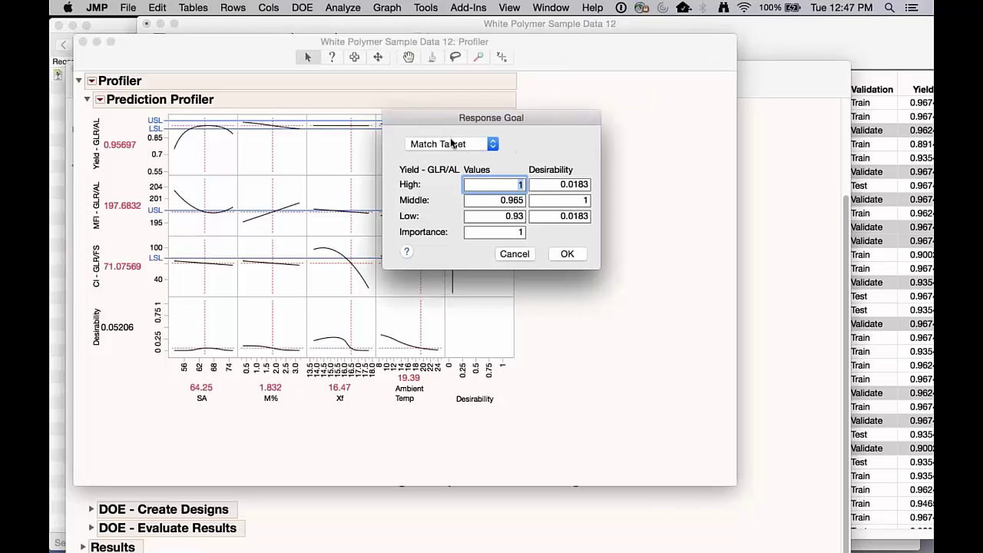
click(578, 255)
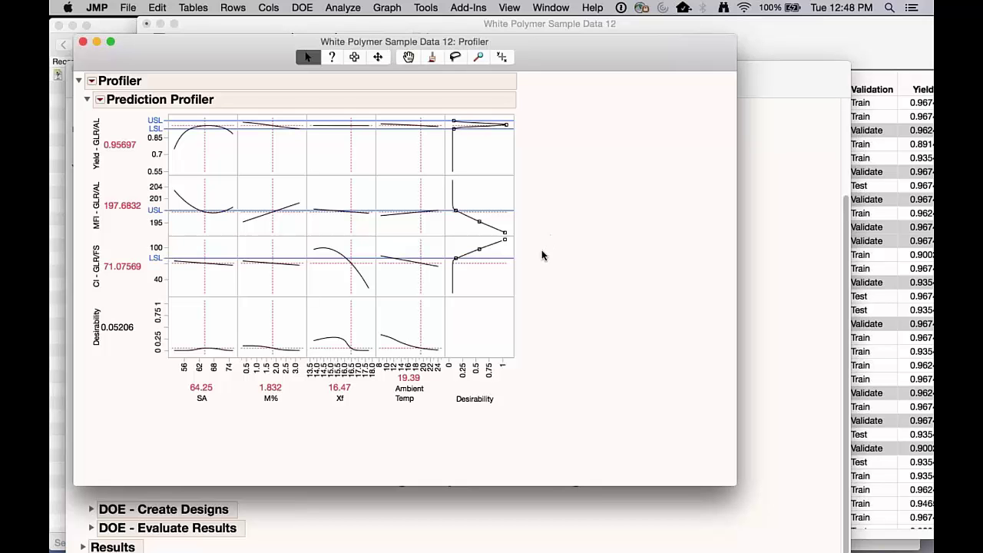
drag(466, 231, 459, 224)
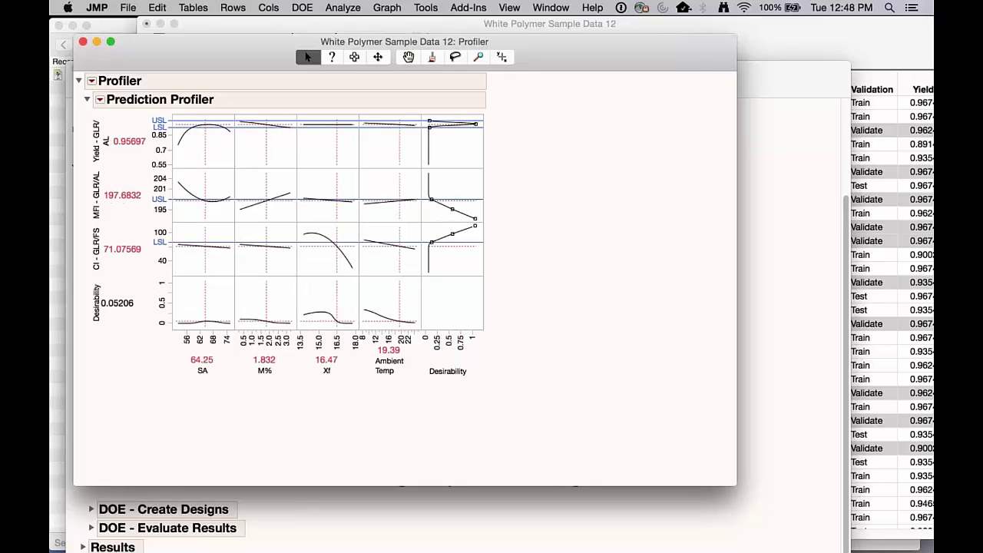
double_click(428, 221)
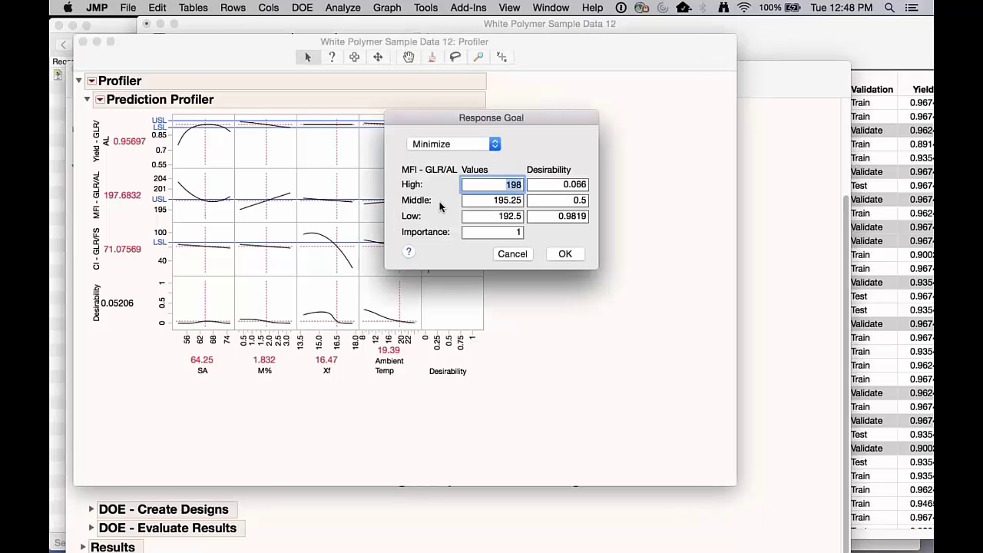
click(564, 256)
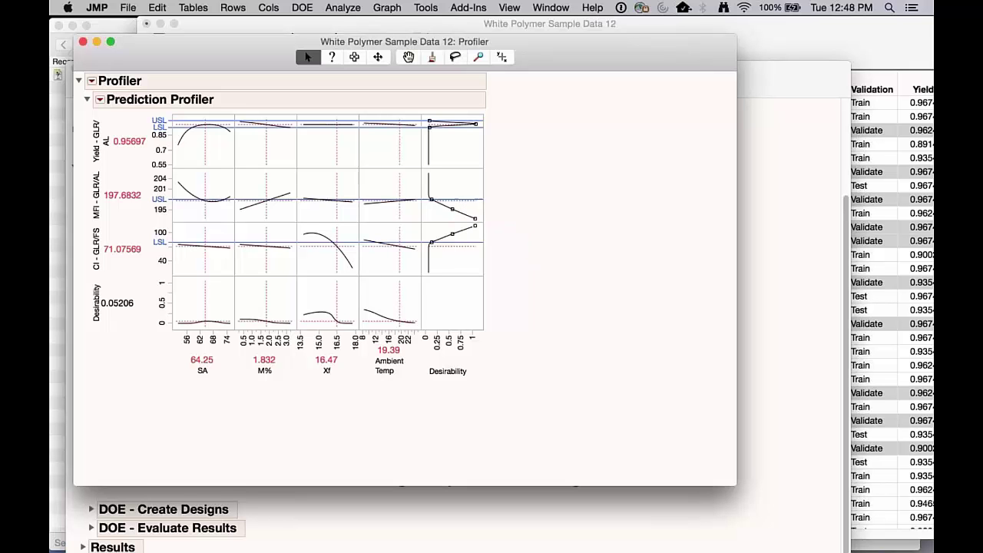
- Maximize desirability across the four factors, and hide the desirability functions
mouse_move(519, 270)
mouse_down()
mouse_move(518, 253)
mouse_move(471, 220)
mouse_move(485, 226)
mouse_up()
mouse_move(531, 297)
mouse_down()
mouse_move(165, 298)
mouse_move(422, 301)
mouse_move(464, 114)
mouse_move(463, 317)
mouse_up()
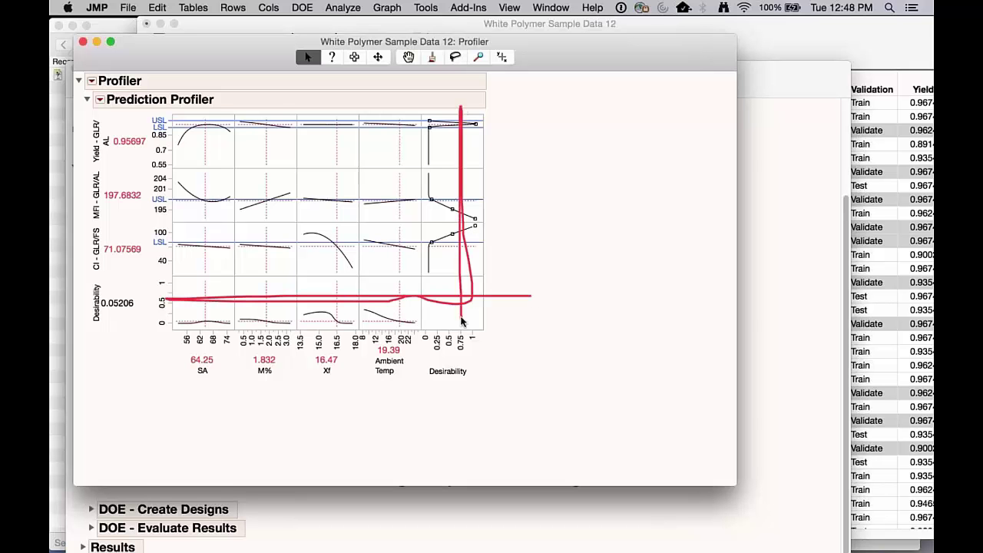
click(100, 99)
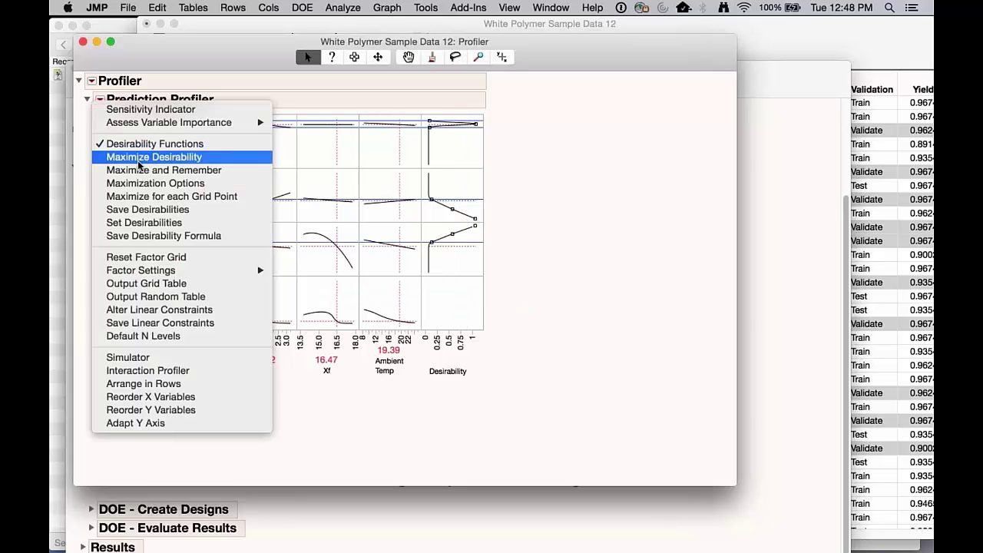
click(685, 343)
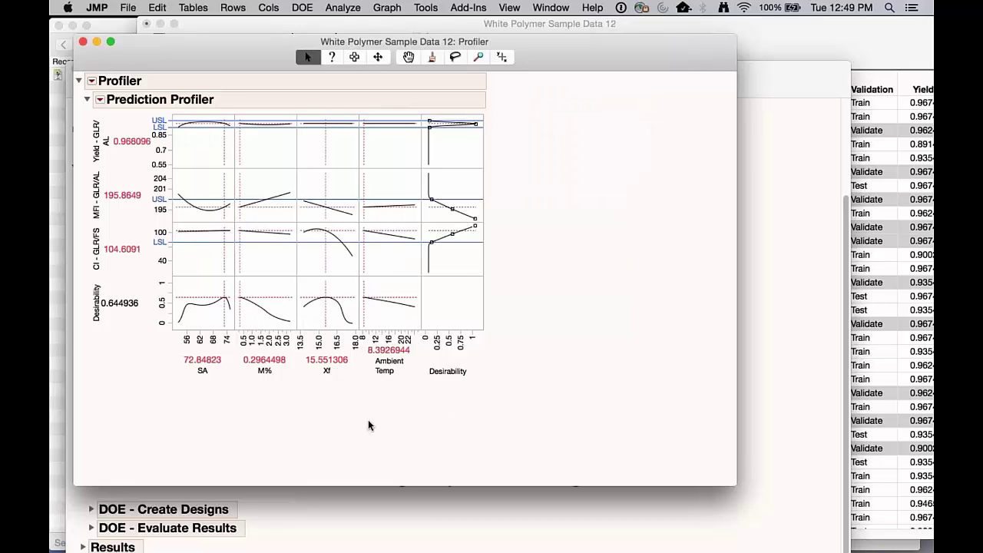
click(100, 99)
click(453, 415)
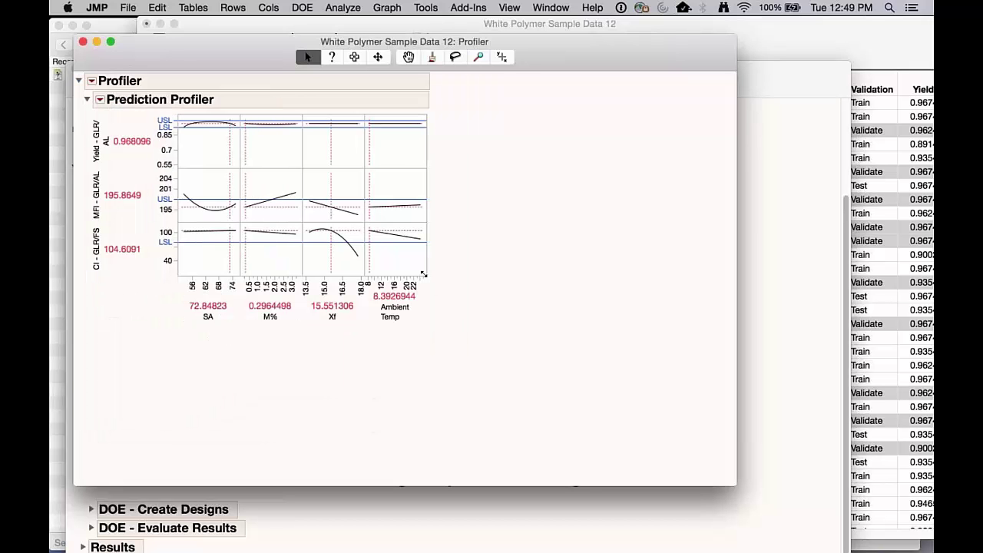
- Enlarge the profiler plots so all four factors span the report window, and examine the setting of each factor
drag(423, 273, 561, 333)
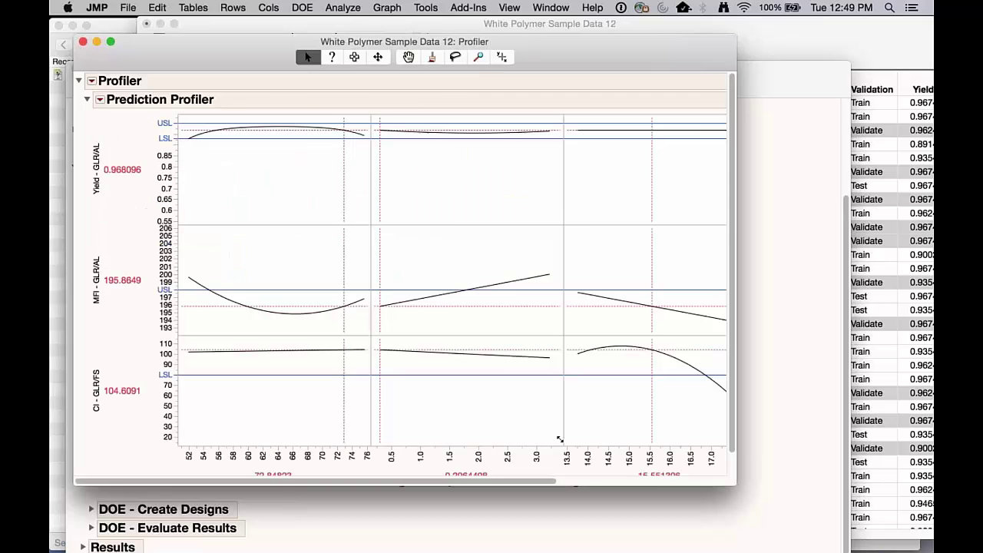
mouse_move(560, 438)
mouse_down()
mouse_move(531, 418)
mouse_move(542, 439)
mouse_up()
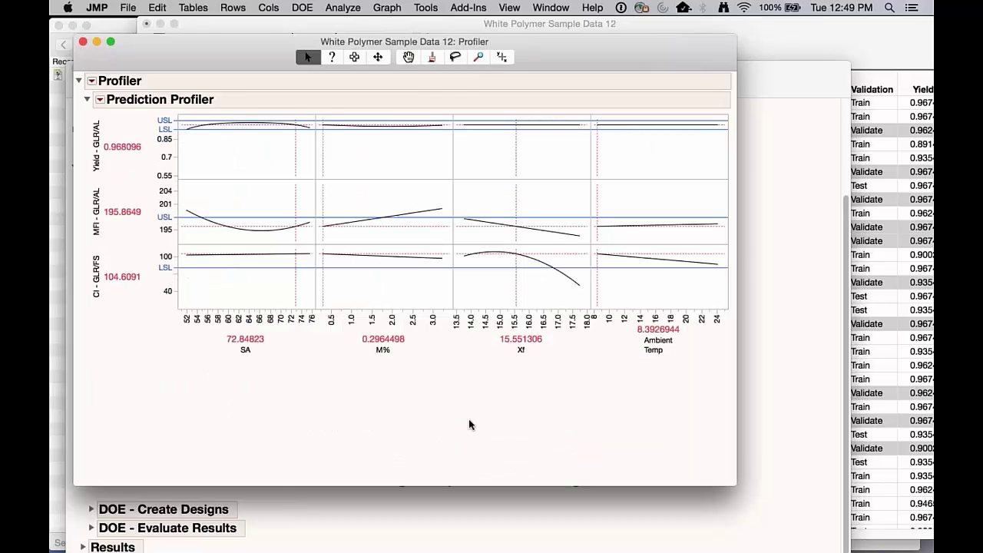
mouse_move(238, 378)
mouse_down()
mouse_move(316, 370)
mouse_move(320, 339)
mouse_move(208, 340)
mouse_move(264, 389)
mouse_up()
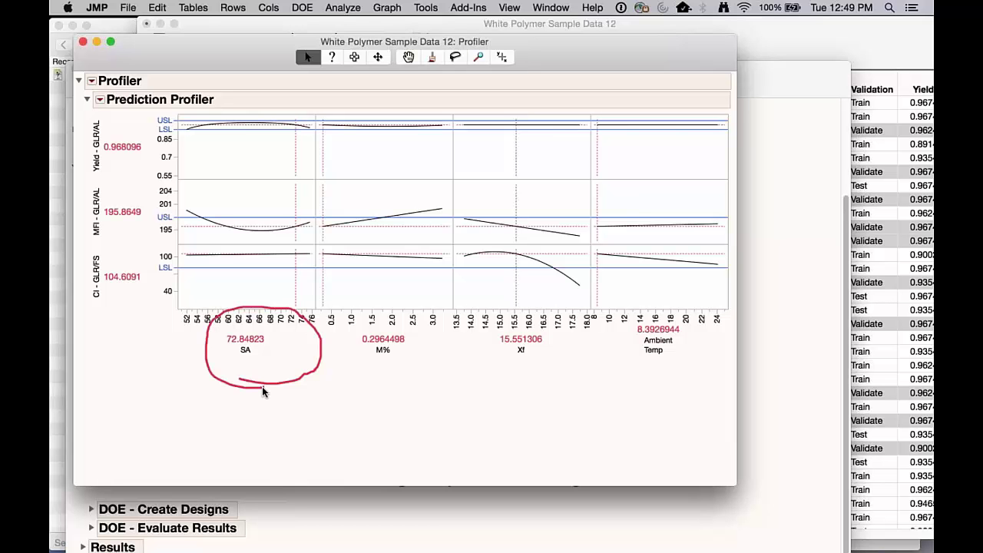
mouse_move(439, 380)
mouse_down()
mouse_move(318, 390)
mouse_move(358, 401)
mouse_up()
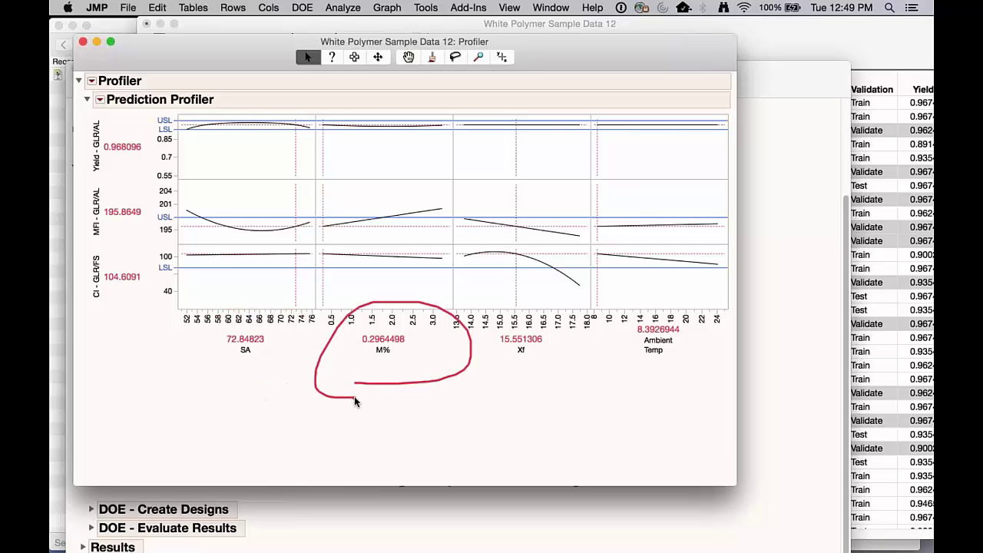
mouse_move(479, 385)
mouse_down()
mouse_move(532, 388)
mouse_move(457, 300)
mouse_move(489, 388)
mouse_up()
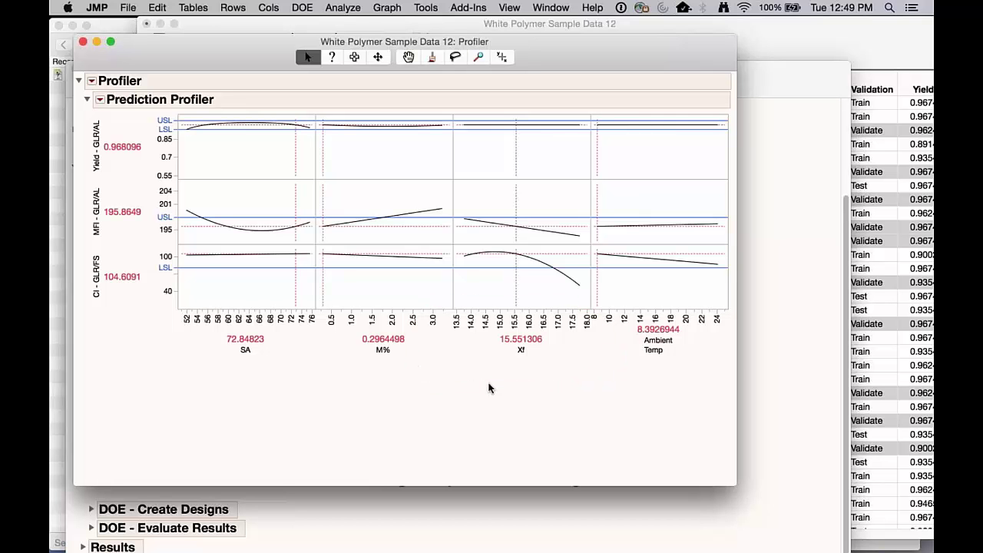
drag(596, 379, 737, 361)
- Move Xf up to about 17.75 and back to 15.671 to explore the responses, and shrink the profiler plots
drag(516, 294, 605, 346)
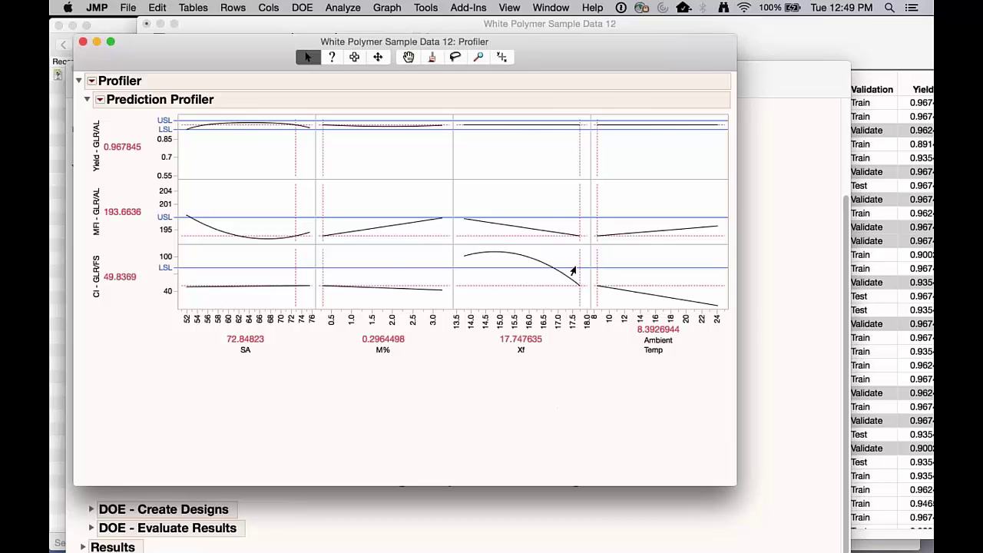
drag(572, 271, 516, 292)
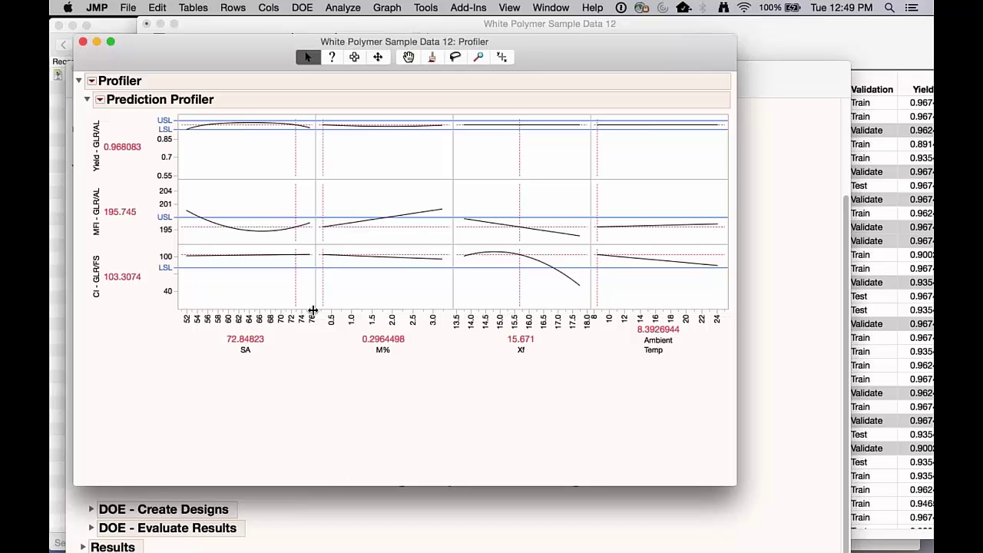
drag(312, 309, 266, 290)
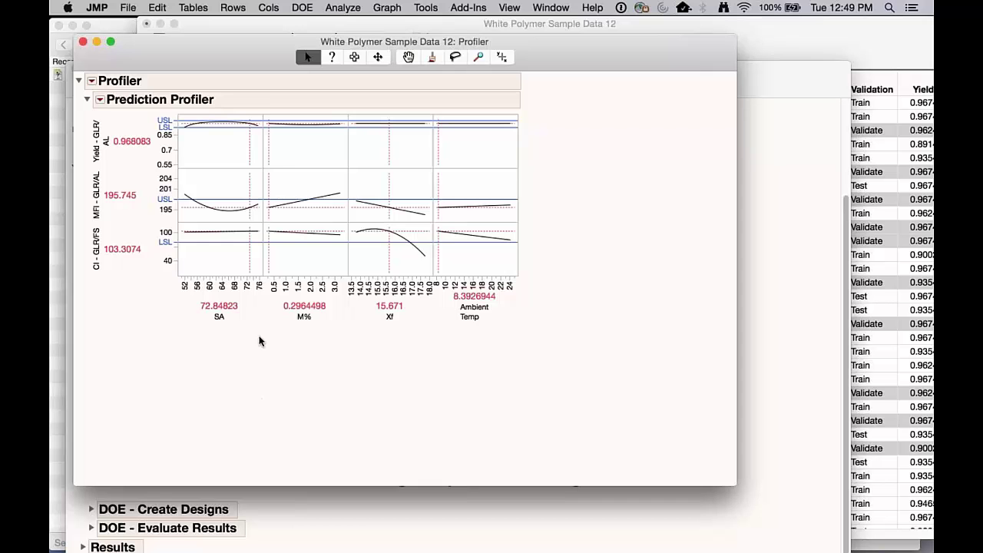
- Add the Simulator to the Prediction Profiler and make SA a random factor
click(99, 100)
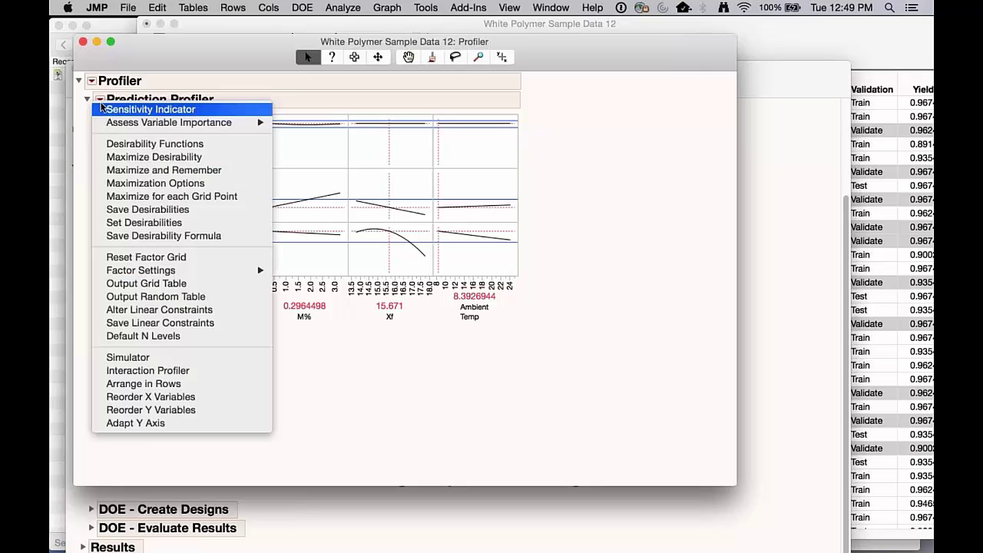
click(151, 358)
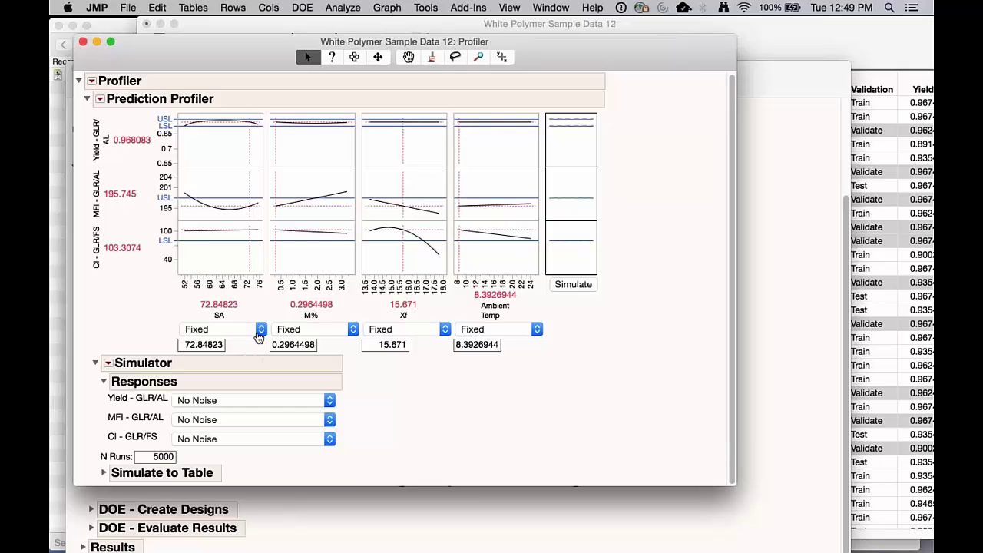
click(257, 331)
click(245, 343)
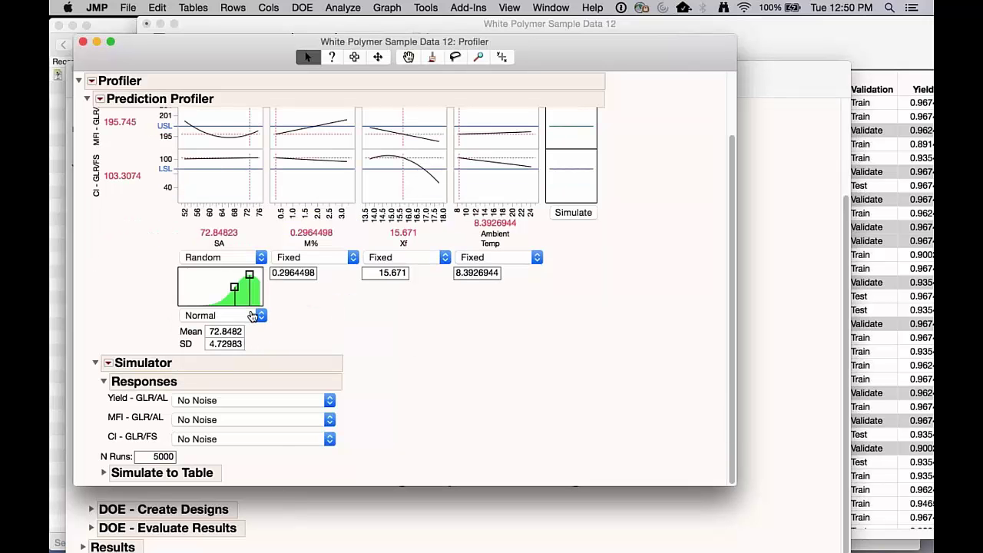
- Keep SA's distribution as Normal, set its mean to about 69.81 and SD to about 2.65, and close this Profiler report
click(262, 316)
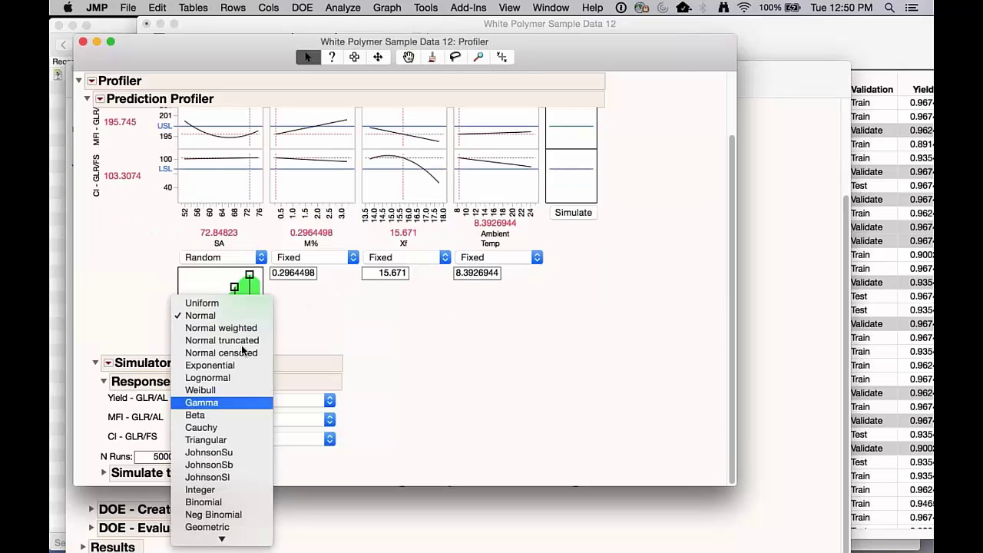
click(318, 317)
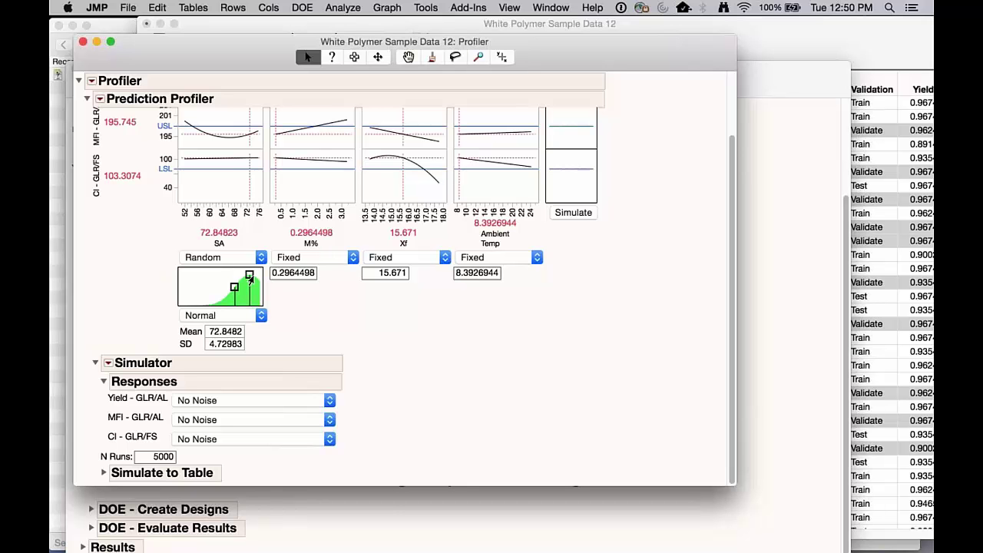
drag(249, 277, 248, 287)
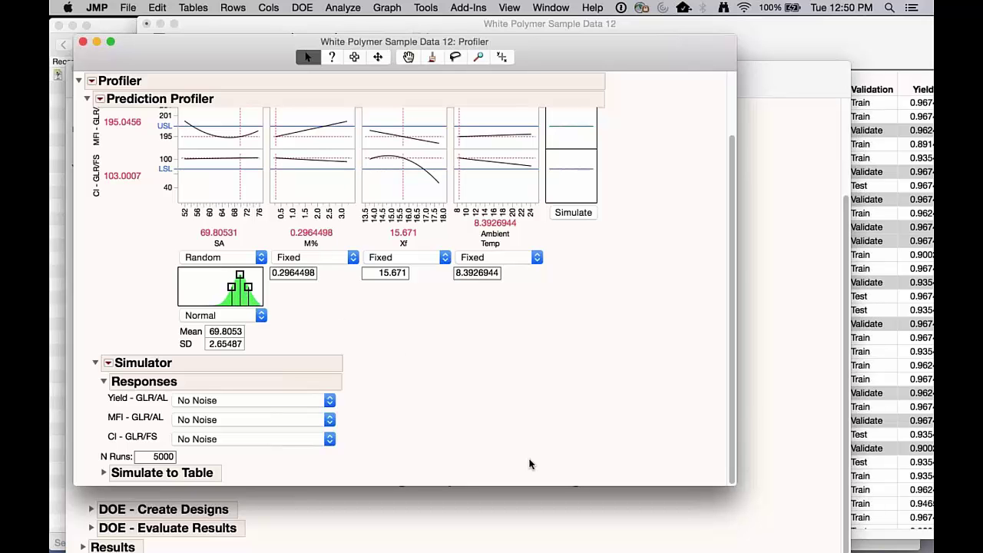
scroll(528, 457, up, 3)
scroll(526, 446, up, 2)
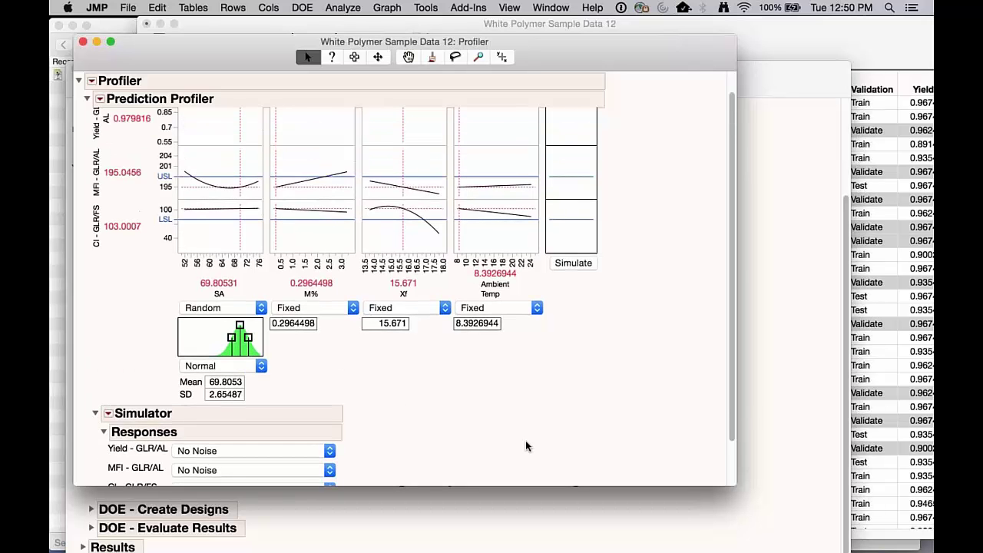
click(83, 41)
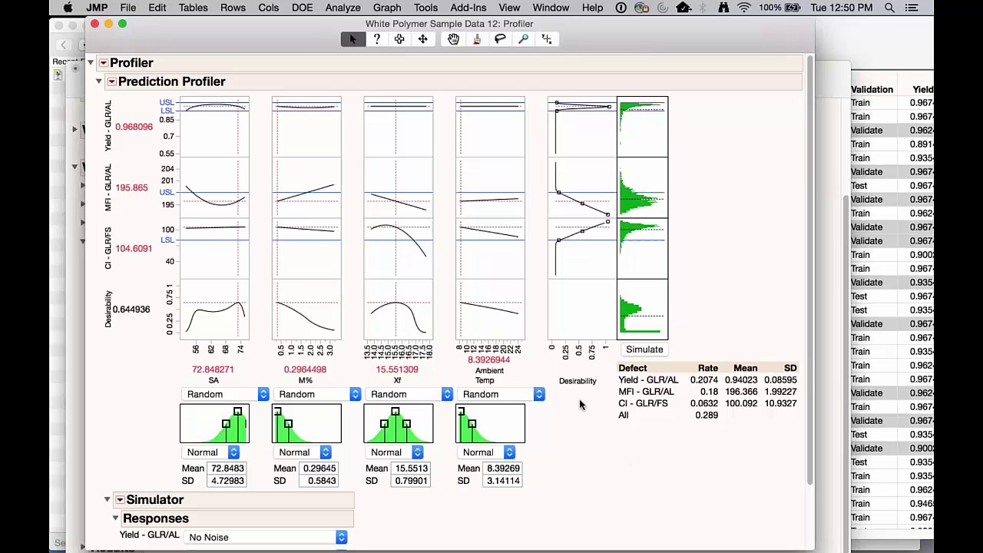
- Rerun the 5000-run simulation with all four factors random, and expand the Simulate to Table section
scroll(456, 519, down, 2)
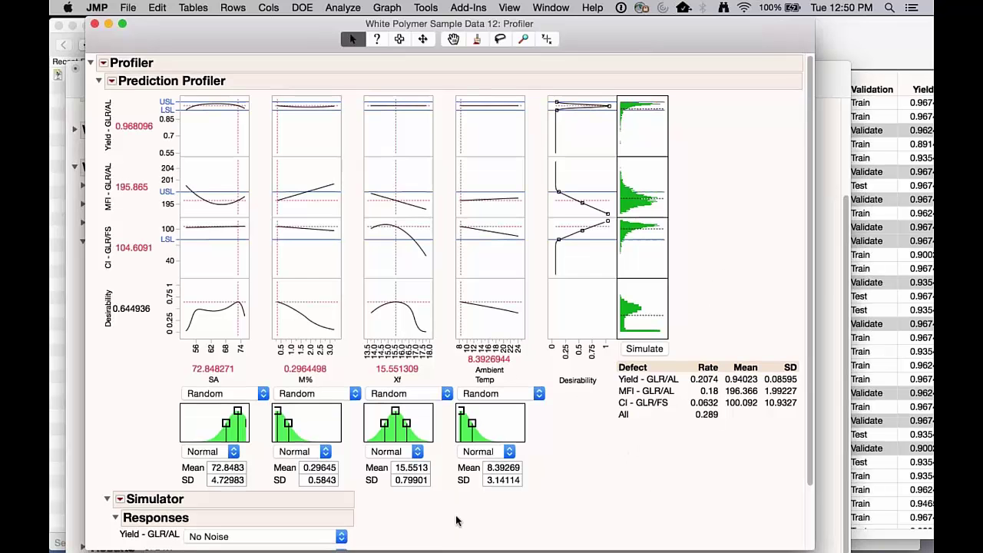
scroll(456, 520, down, 5)
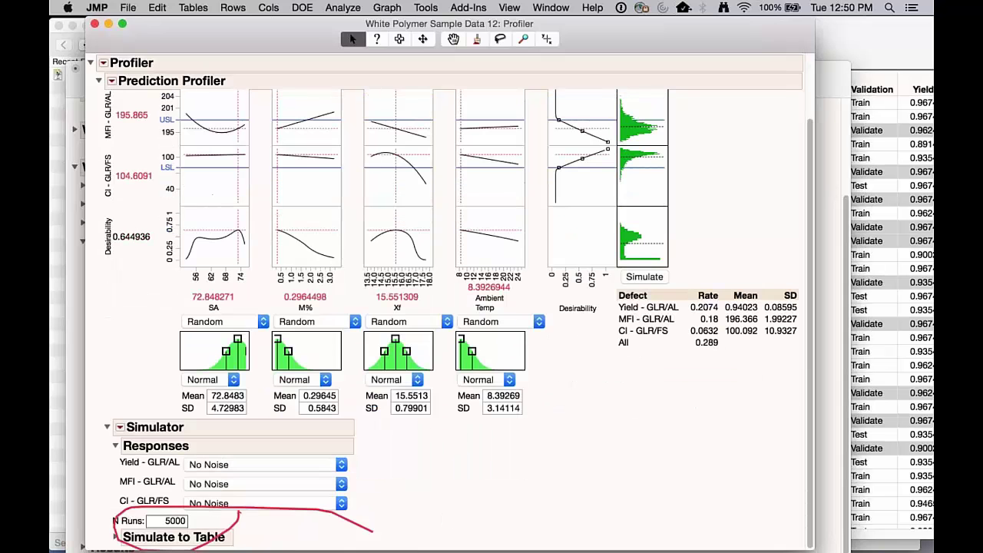
click(644, 277)
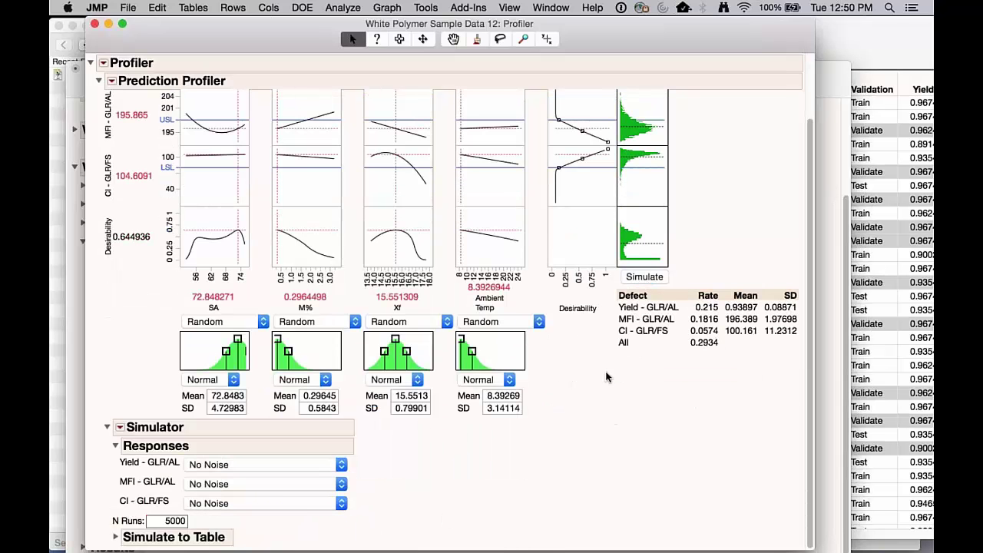
mouse_move(709, 378)
mouse_down()
mouse_move(831, 332)
mouse_move(585, 286)
mouse_move(696, 364)
mouse_up()
click(115, 536)
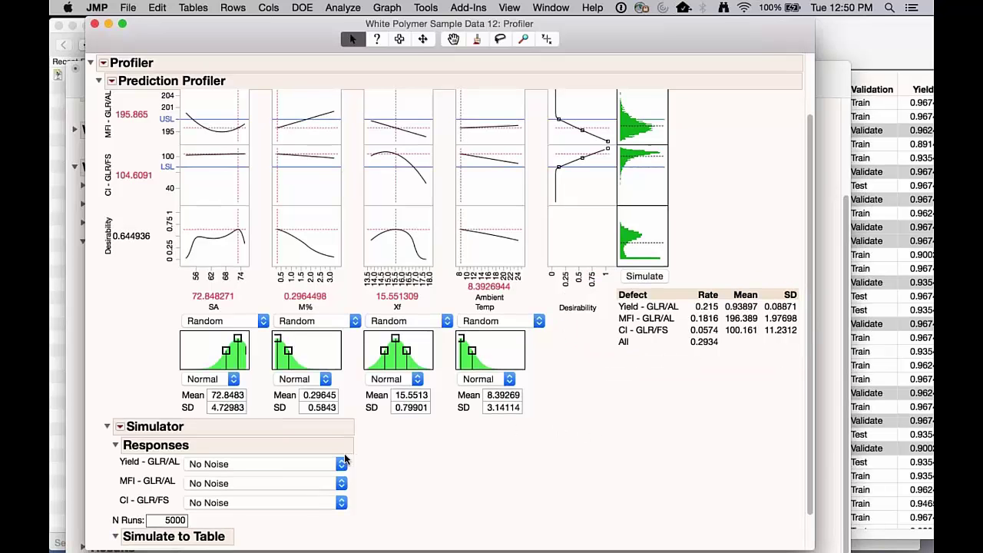
- Output the 5000 simulated runs to a new data table and run its Distribution script
scroll(169, 519, down, 1)
click(174, 516)
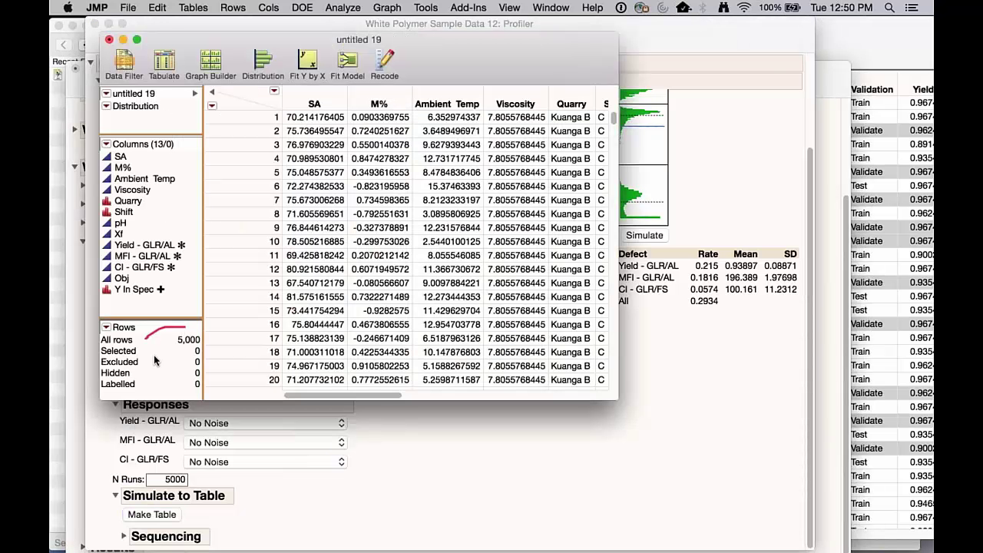
right_click(148, 112)
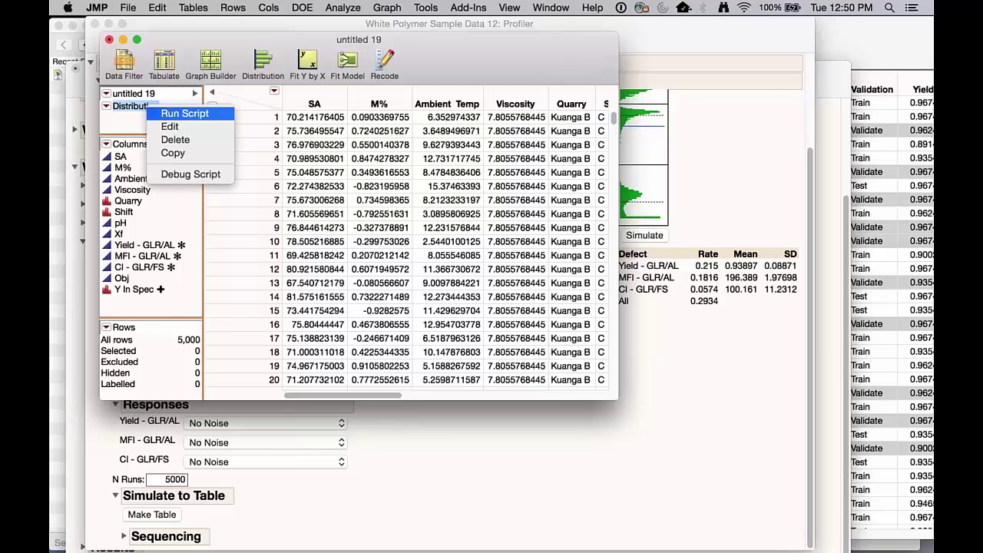
click(169, 114)
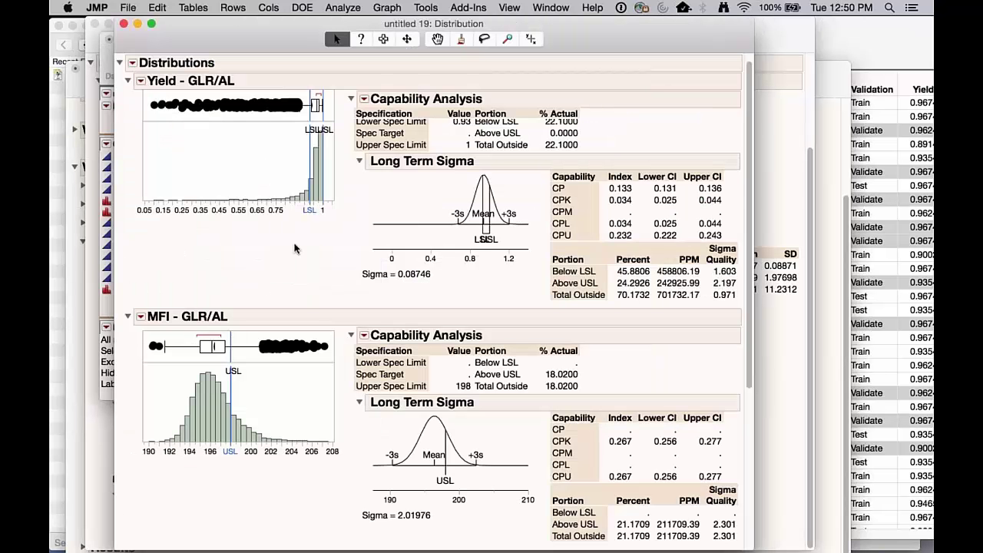
- Examine the Yield, MFI and CI distributions and capability analyses, and close the report and the simulated table without saving
mouse_move(311, 265)
mouse_down()
mouse_move(361, 192)
mouse_move(304, 261)
mouse_up()
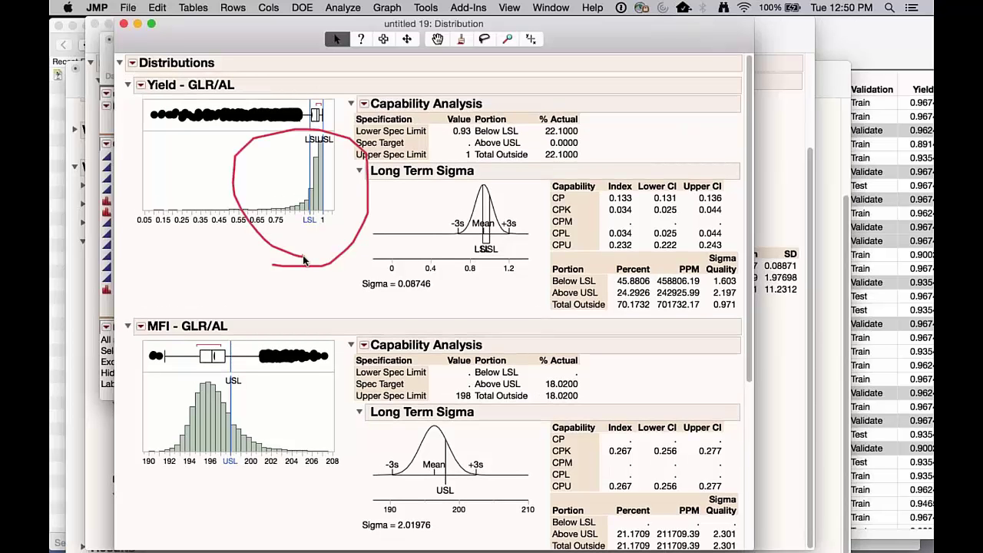
scroll(305, 277, down, 5)
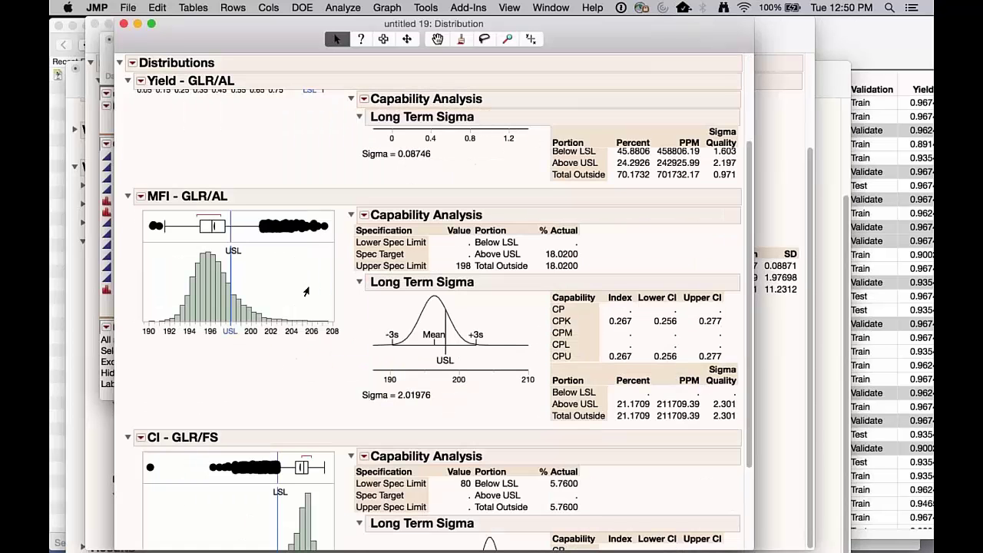
scroll(305, 290, down, 2)
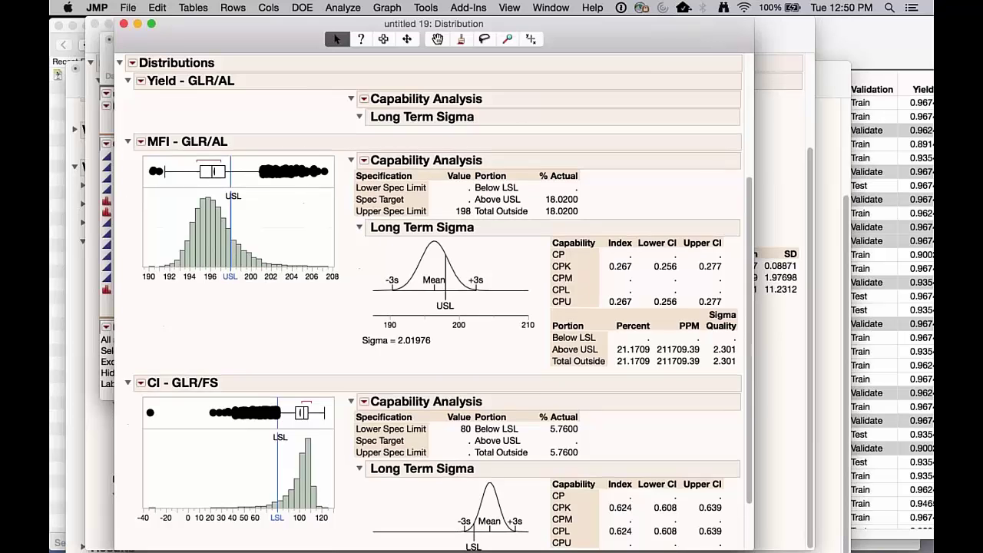
scroll(306, 290, up, 7)
click(123, 23)
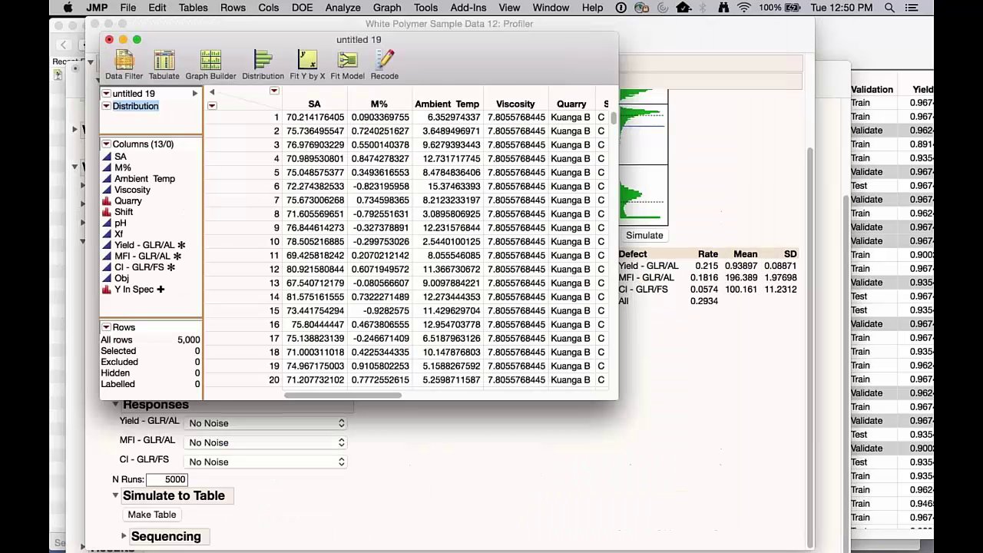
click(109, 39)
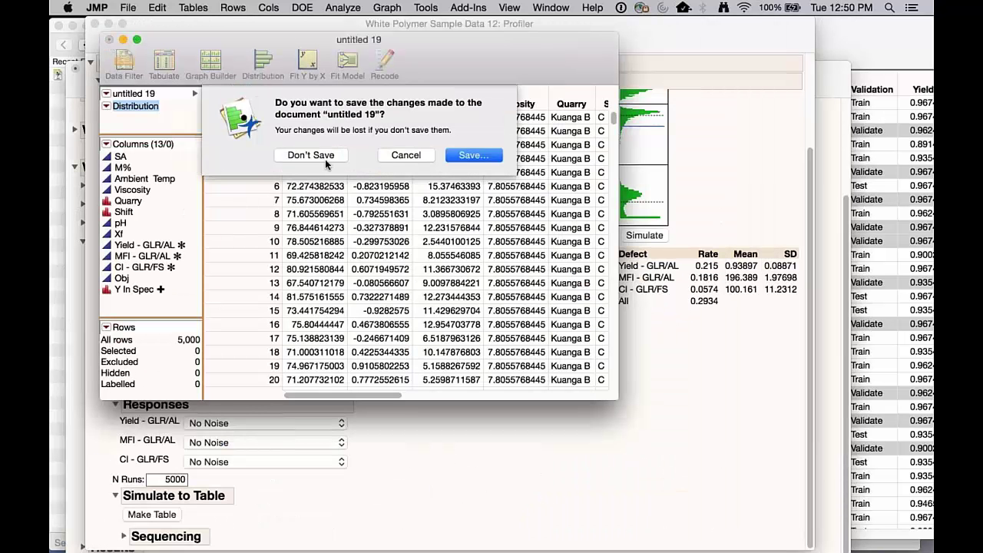
click(324, 158)
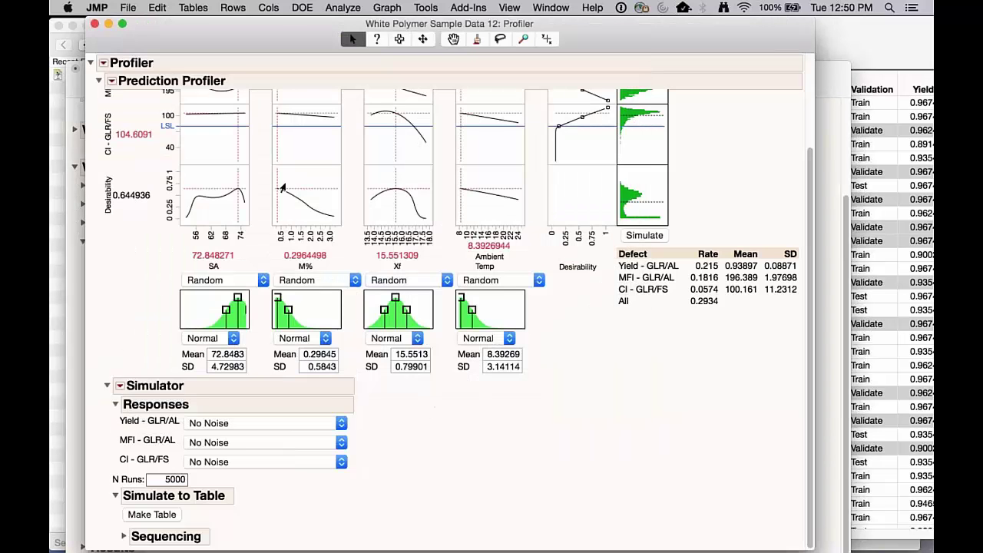
- Close the Profiler report and expand the Factors & Ranges and Ouputs & Goals sections in the journal
scroll(408, 399, up, 4)
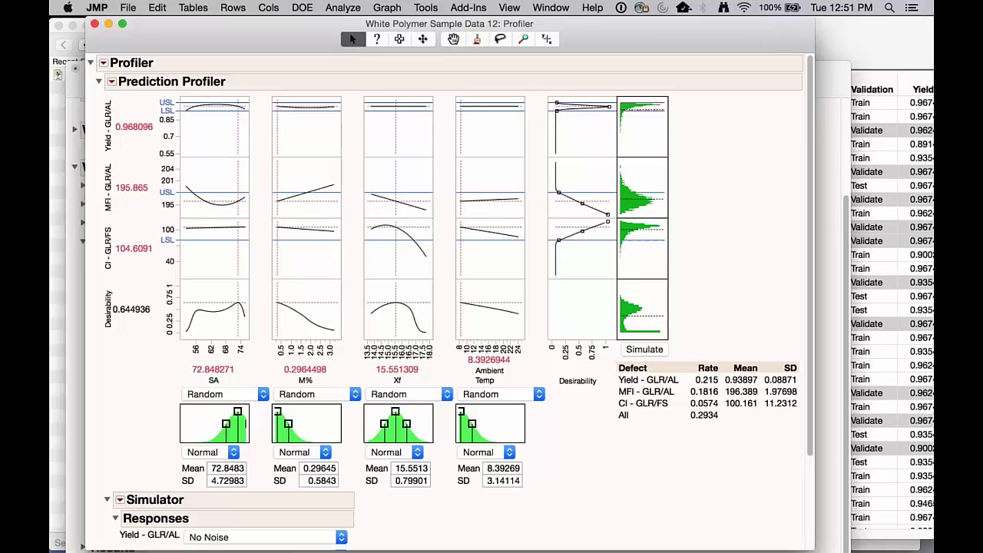
click(108, 24)
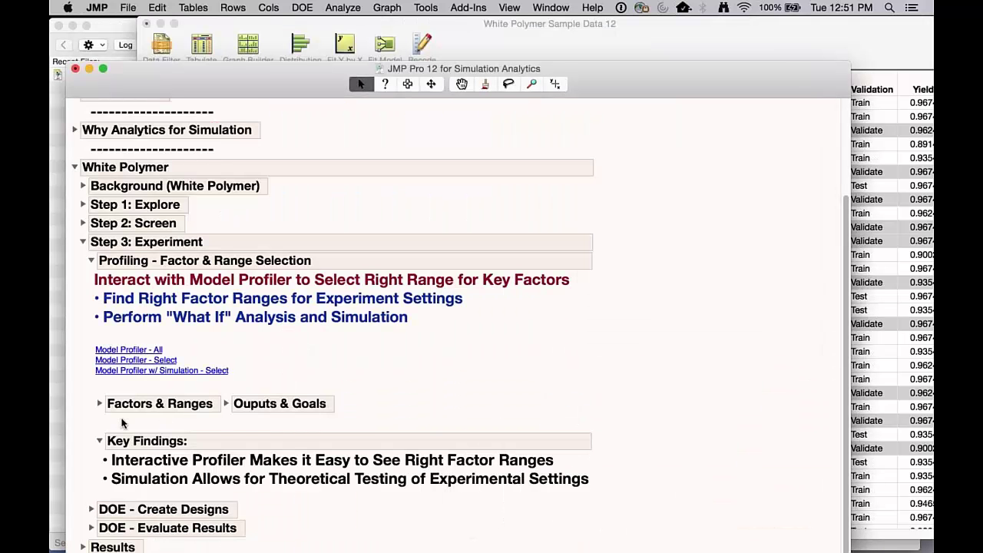
click(415, 402)
scroll(625, 390, down, 1)
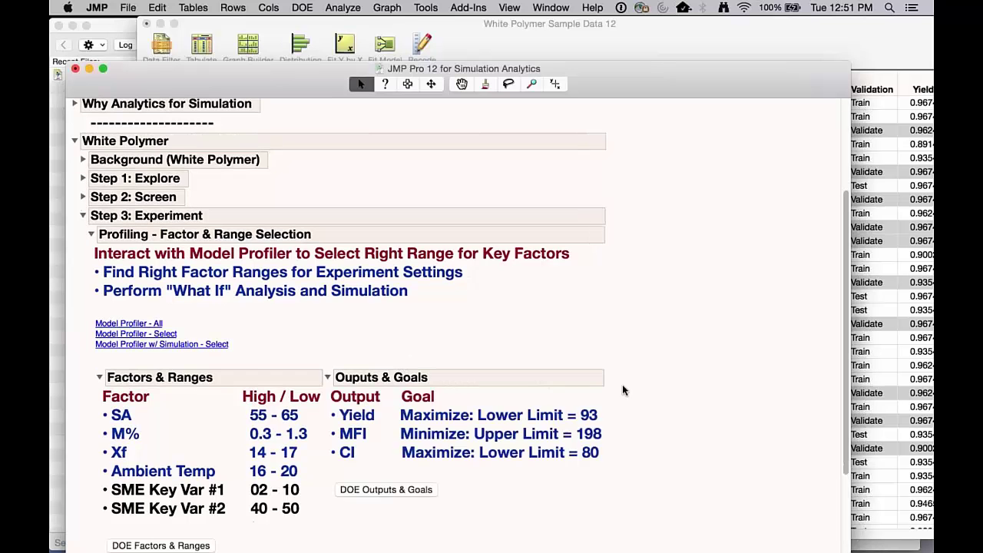
scroll(629, 388, down, 3)
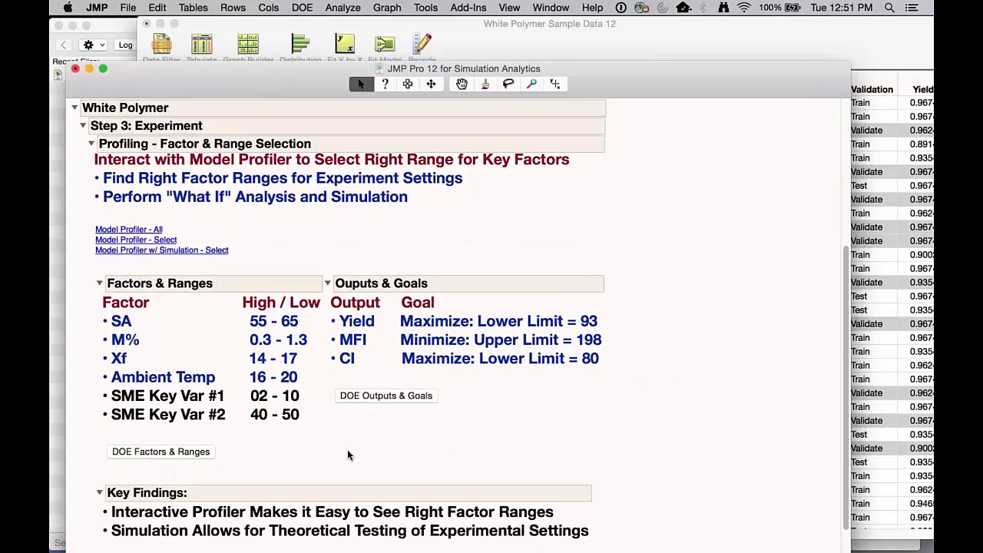
- Review the high/low ranges listed for SA, M%, Xf, Ambient Temp and the two SME key variables
mouse_move(310, 258)
mouse_down()
mouse_move(206, 261)
mouse_move(92, 306)
mouse_move(89, 423)
mouse_move(298, 462)
mouse_move(341, 284)
mouse_move(242, 264)
mouse_move(164, 264)
mouse_up()
mouse_move(104, 307)
mouse_down()
mouse_move(115, 334)
mouse_move(311, 338)
mouse_move(242, 307)
mouse_move(227, 321)
mouse_up()
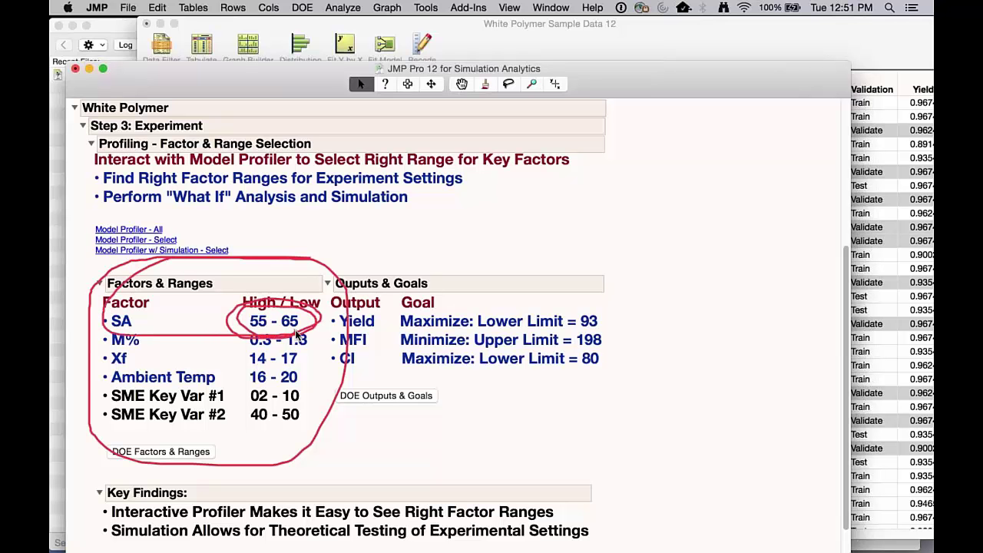
key(Escape)
mouse_move(77, 354)
mouse_down()
mouse_move(235, 354)
mouse_move(305, 323)
mouse_move(92, 325)
mouse_move(95, 358)
mouse_move(326, 355)
mouse_move(194, 318)
mouse_move(86, 355)
mouse_move(96, 359)
mouse_up()
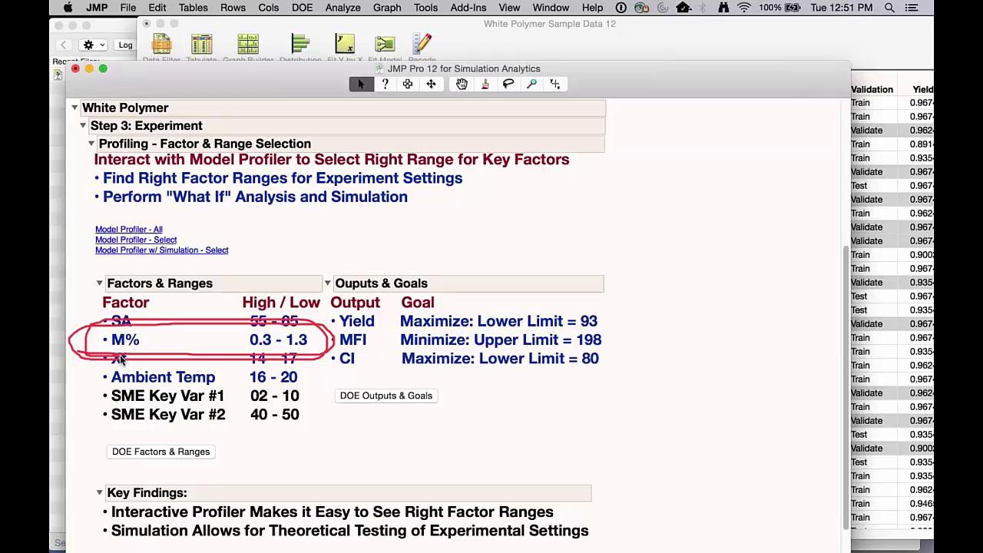
mouse_move(121, 359)
mouse_down()
mouse_move(282, 358)
mouse_move(234, 347)
mouse_move(267, 367)
mouse_up()
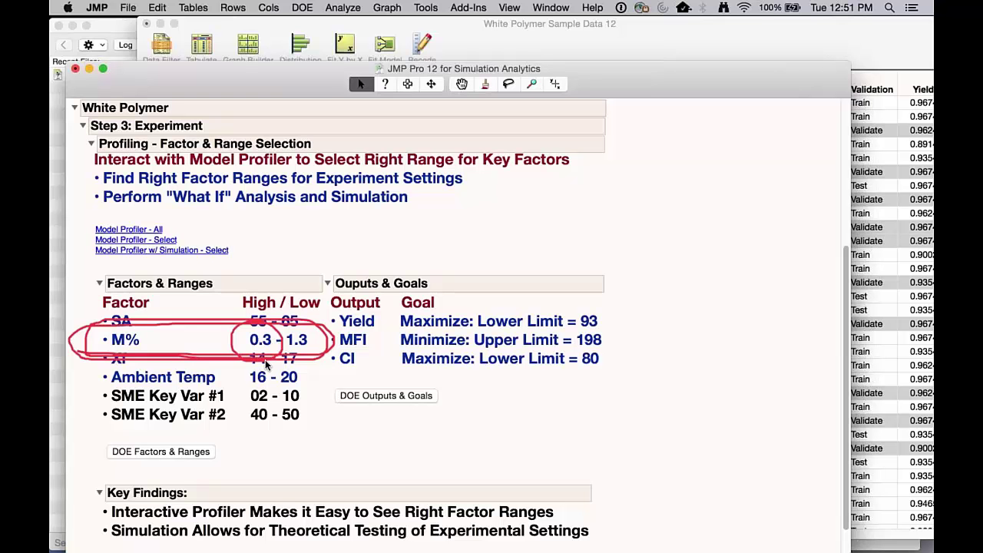
key(Escape)
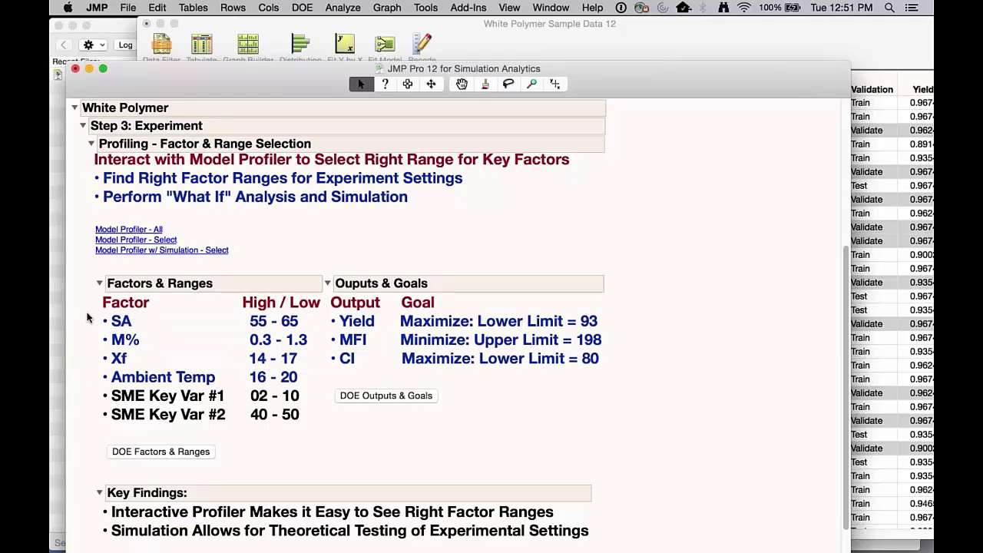
mouse_move(86, 316)
mouse_down()
mouse_move(140, 392)
mouse_move(309, 392)
mouse_move(330, 328)
mouse_move(278, 289)
mouse_move(98, 284)
mouse_move(94, 423)
mouse_move(149, 441)
mouse_move(336, 397)
mouse_move(284, 386)
mouse_move(111, 386)
mouse_move(95, 431)
mouse_move(335, 436)
mouse_move(329, 381)
mouse_move(108, 388)
mouse_move(98, 439)
mouse_move(309, 437)
mouse_move(335, 392)
mouse_move(312, 380)
mouse_move(311, 464)
mouse_move(320, 436)
mouse_up()
key(Escape)
- Open the DOE factors and DOE responses tables from the journal, and bring the factors table to the front
click(191, 453)
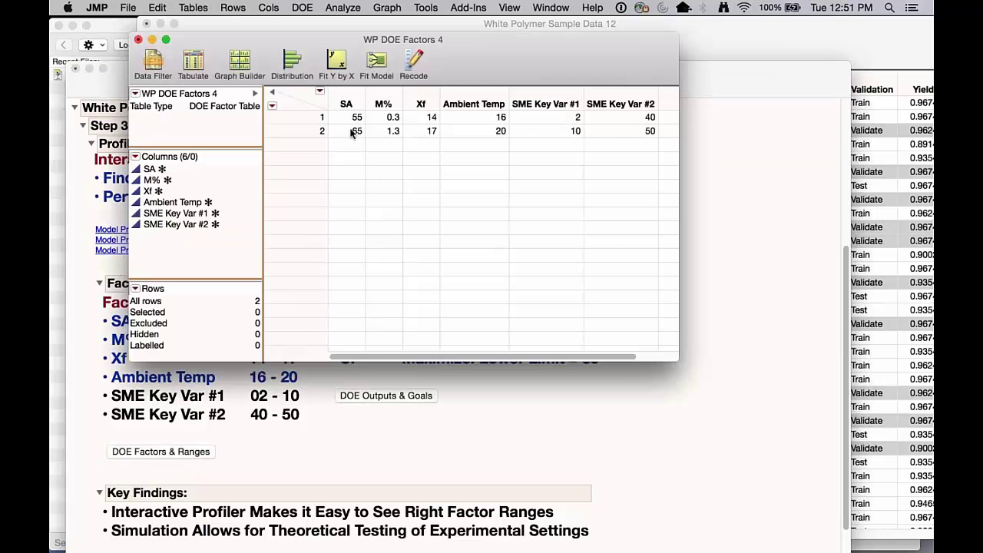
click(349, 131)
click(376, 131)
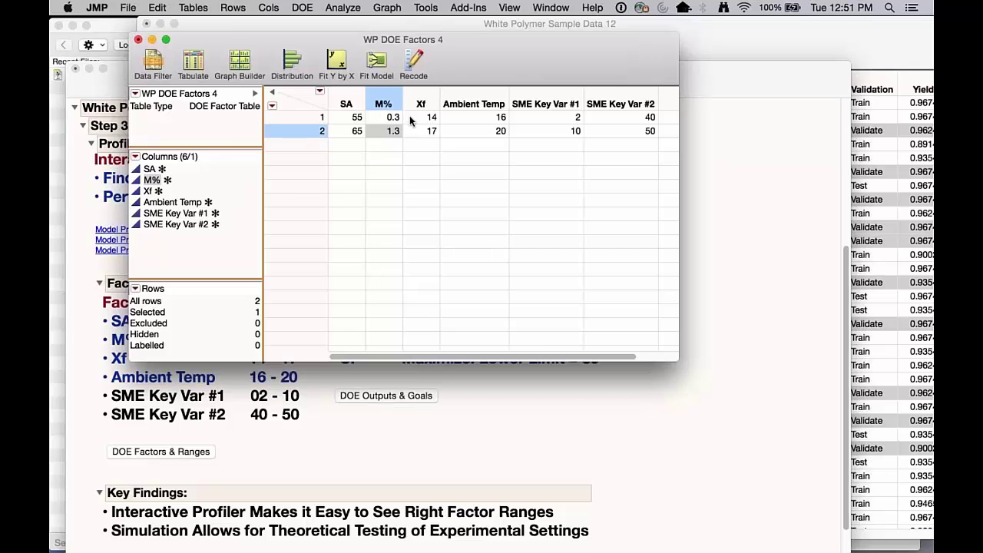
click(417, 394)
click(417, 394)
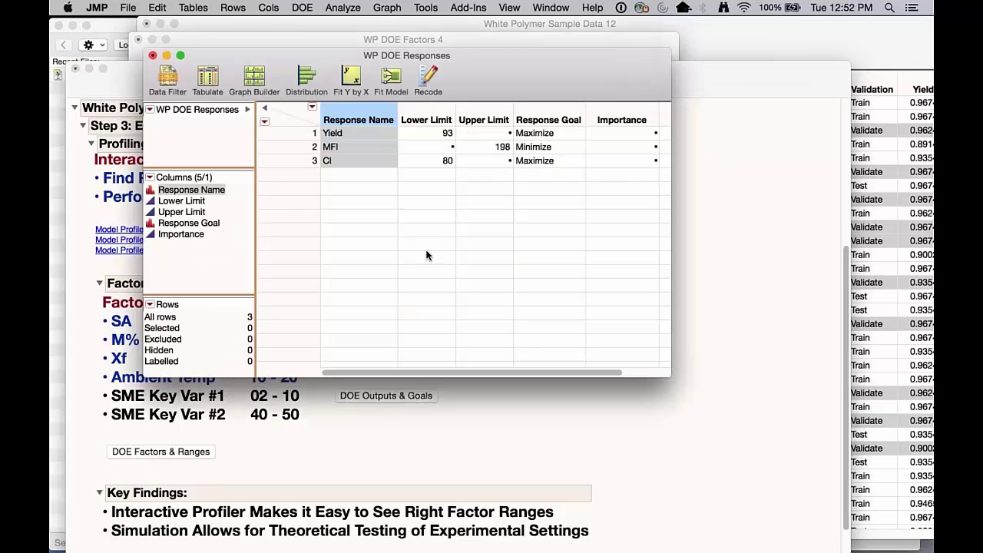
click(336, 41)
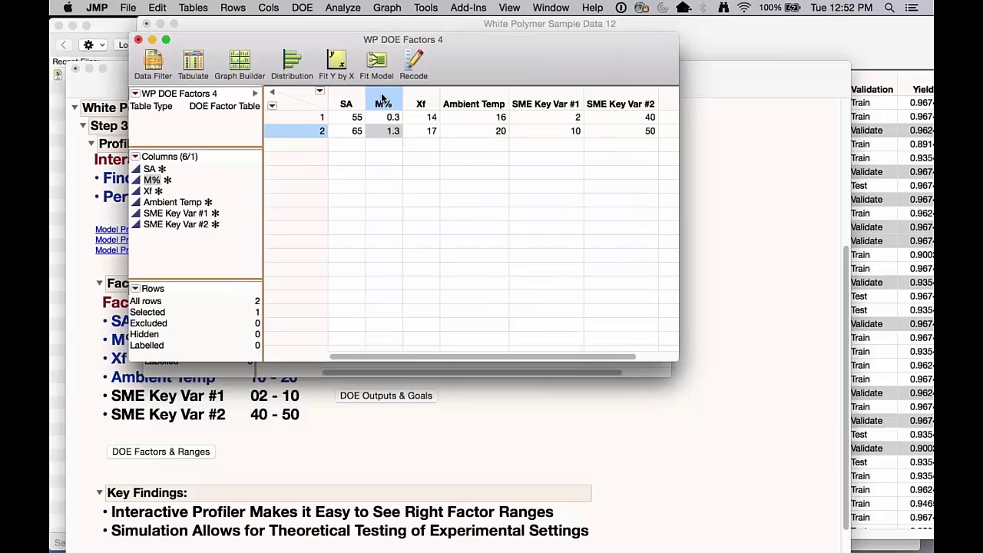
- Create a Custom Design, load its six factors from the WP DOE Factors 4 table, and close that table
click(302, 8)
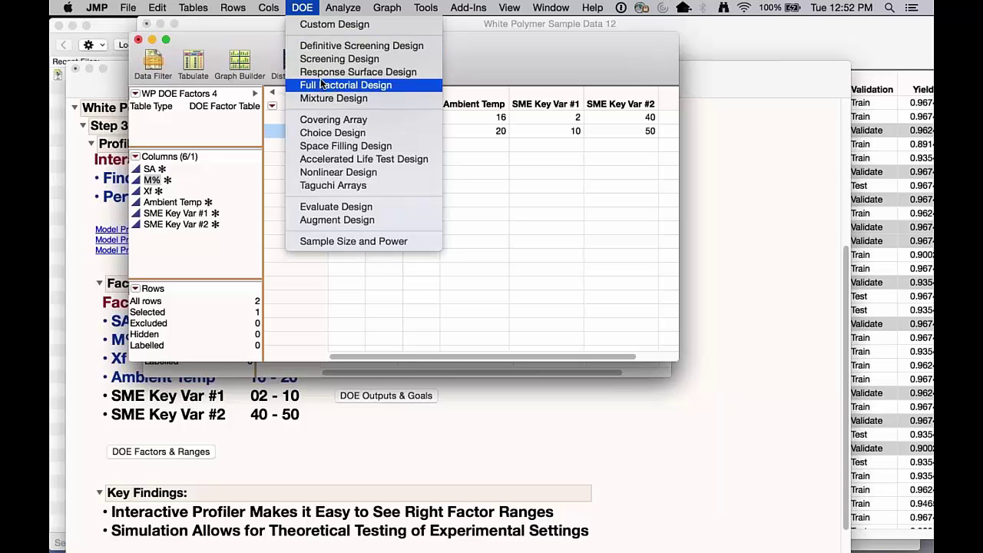
click(331, 27)
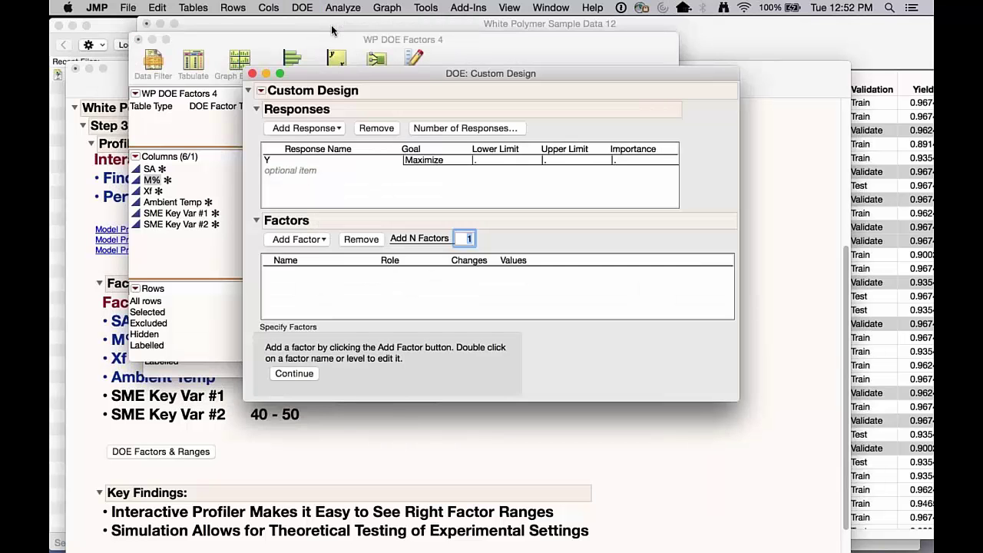
click(261, 90)
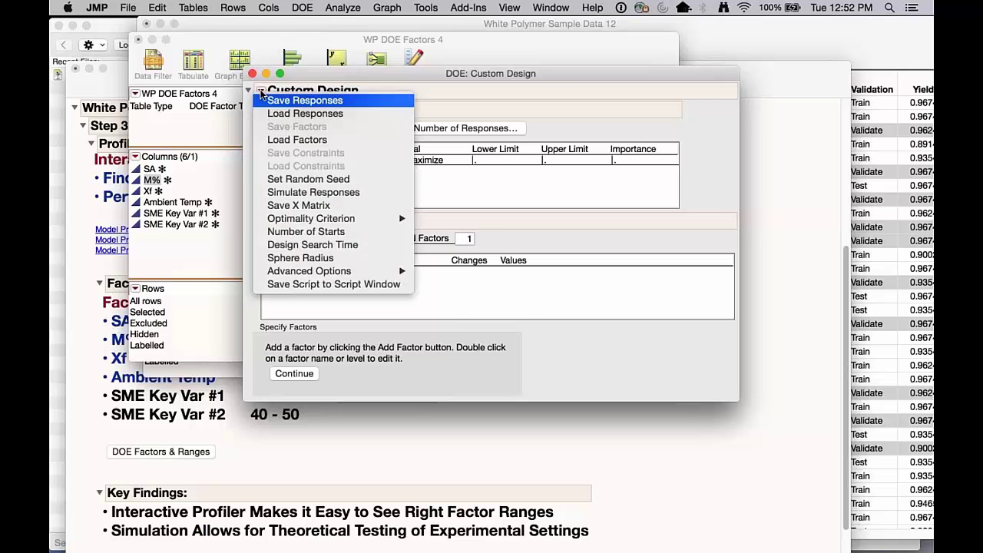
click(281, 139)
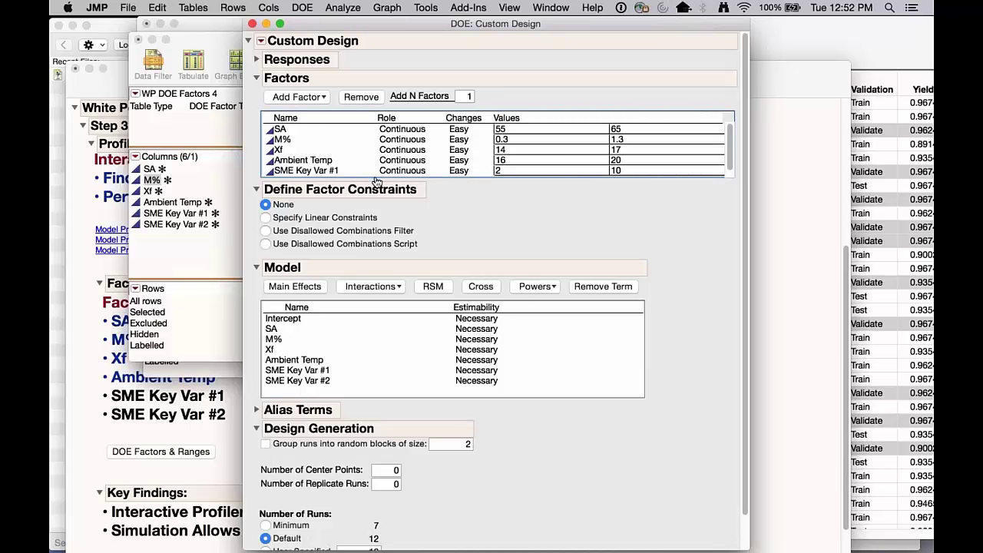
drag(377, 181, 376, 209)
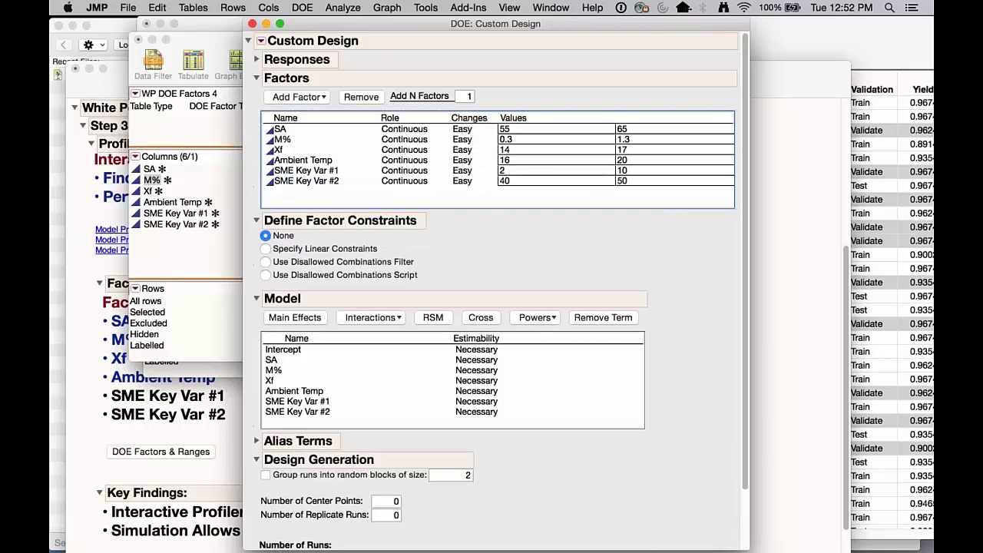
drag(383, 27, 374, 209)
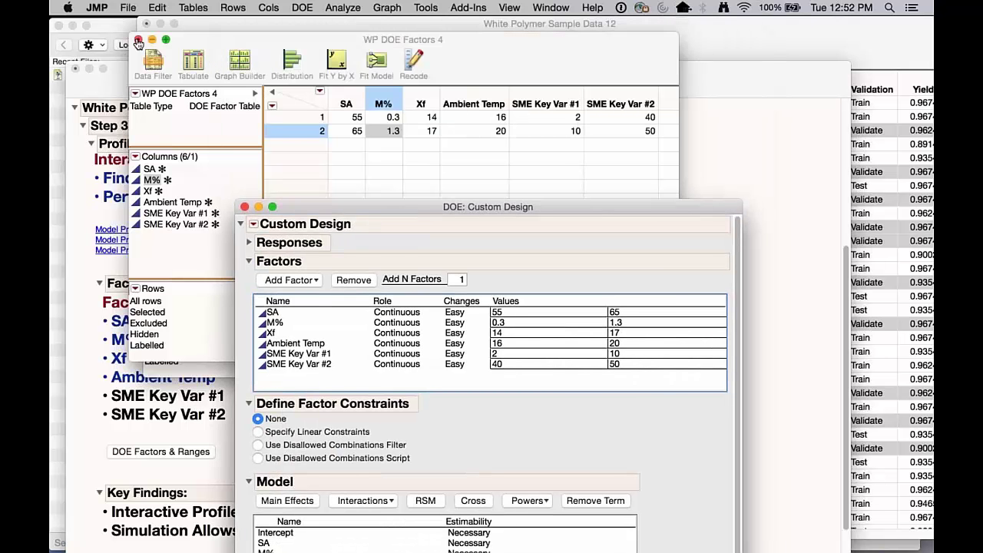
click(138, 40)
- Load the Yield, MFI and CI responses from WP DOE Responses into the custom design, and close that table
click(357, 146)
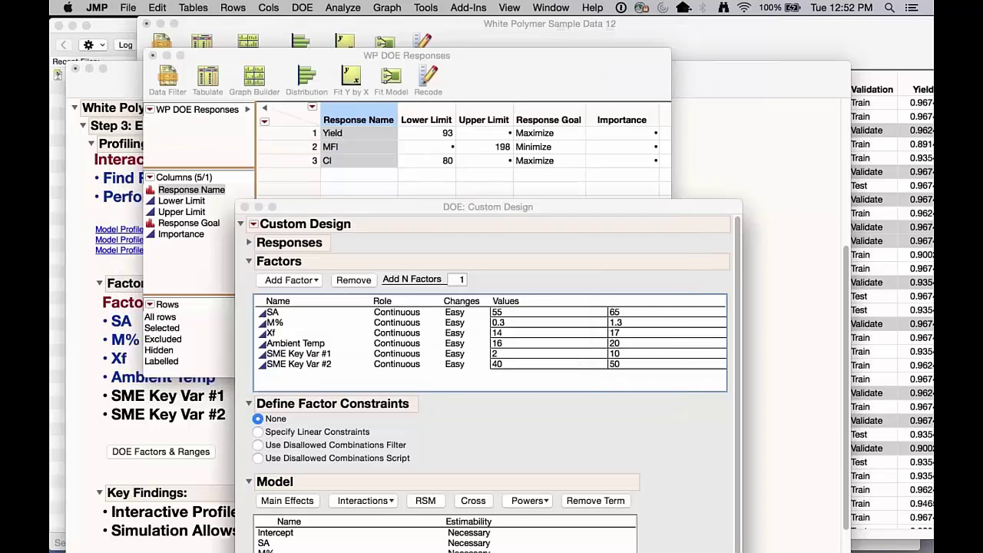
click(647, 418)
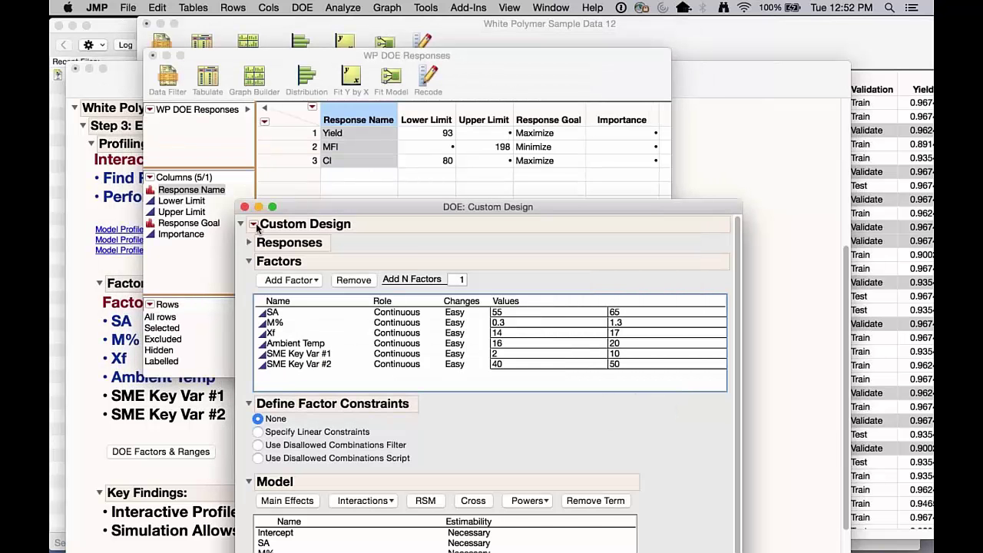
click(253, 224)
click(322, 246)
click(160, 135)
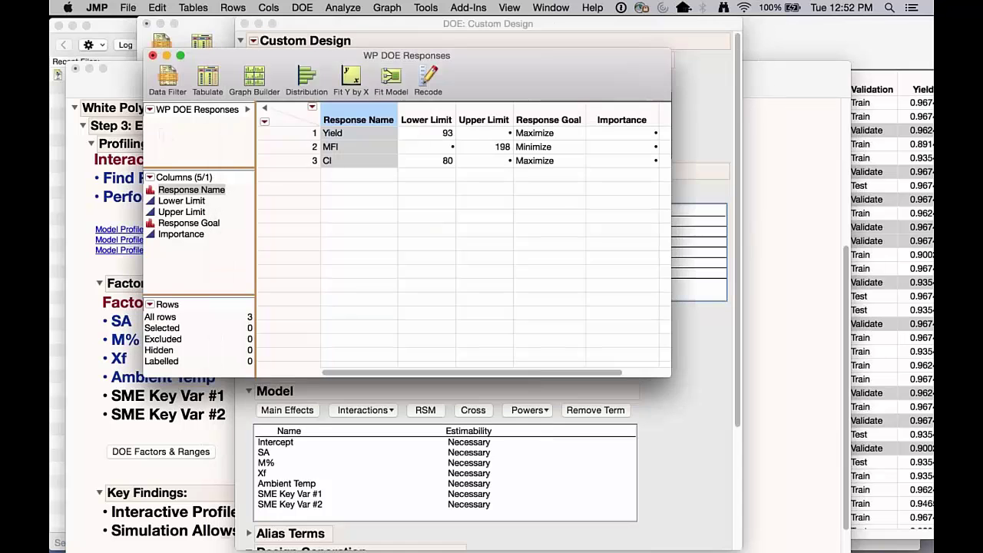
click(152, 55)
click(358, 171)
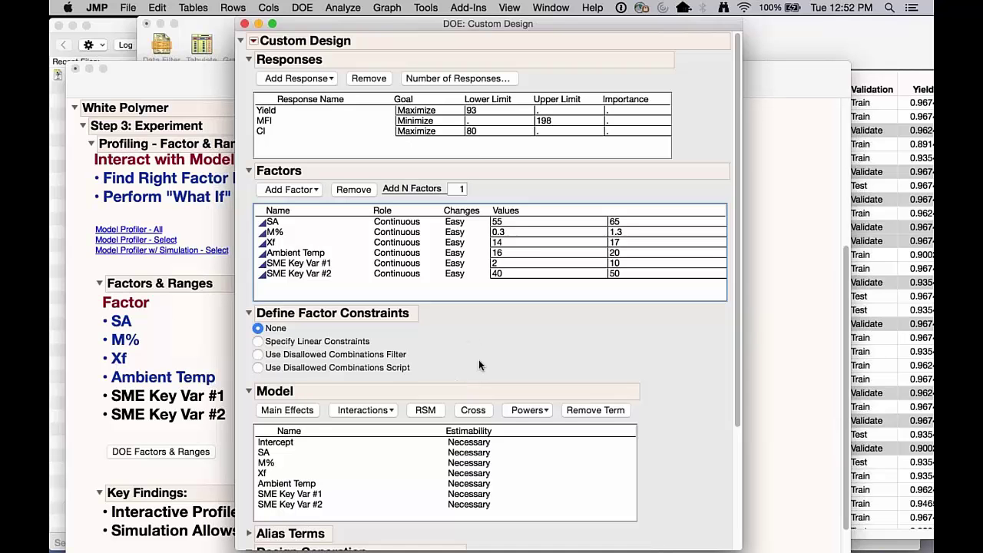
- Add all 2nd-order interactions among the six factors to the custom design's model
scroll(479, 364, down, 5)
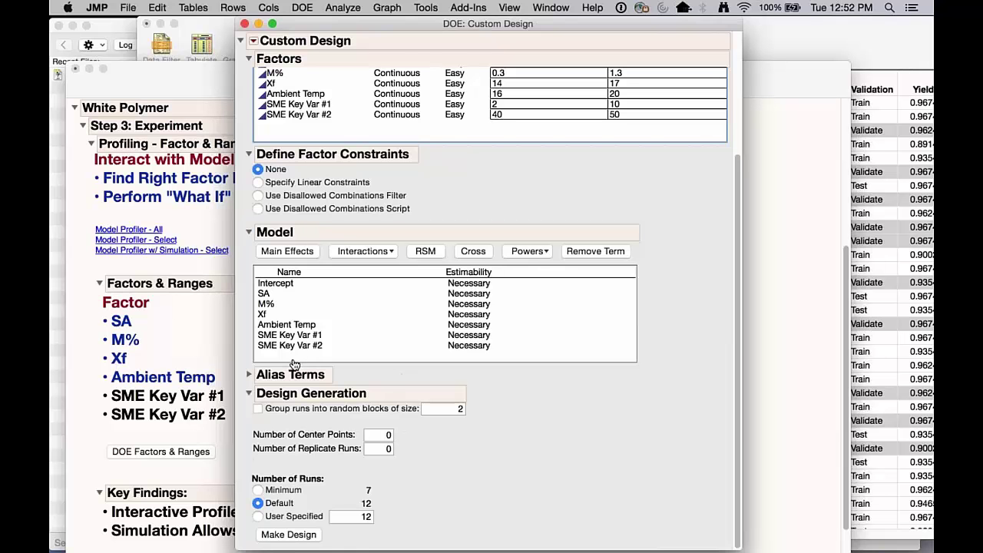
scroll(313, 329, up, 1)
scroll(301, 85, up, 1)
drag(299, 80, 301, 144)
click(388, 269)
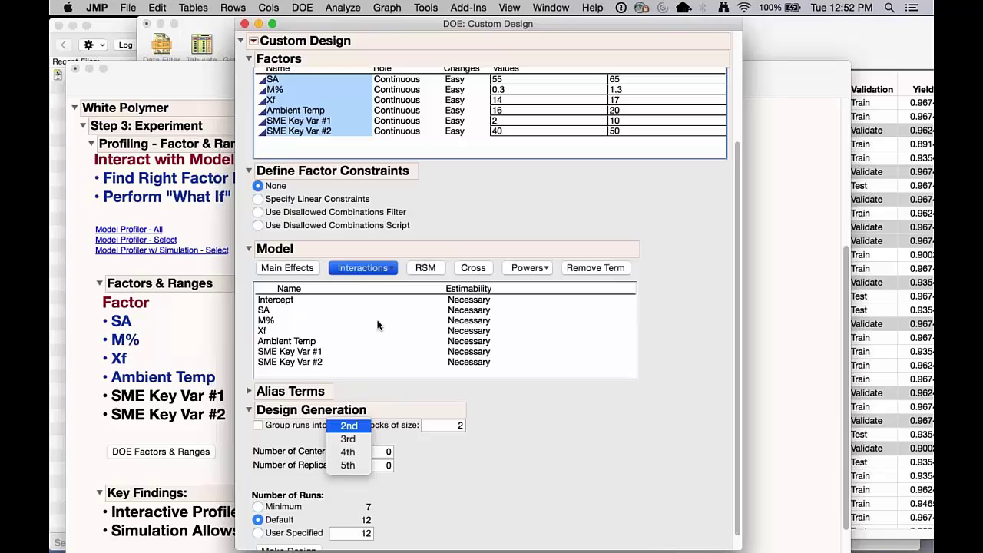
click(348, 425)
scroll(384, 277, down, 1)
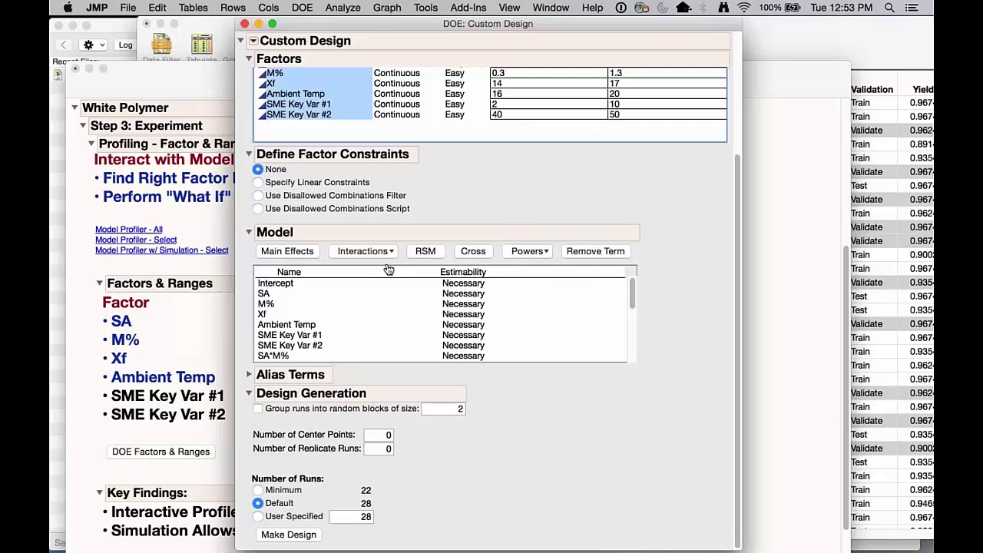
- Add 2nd-power terms for SA and M% to the custom design's model, and check the model's term list
scroll(338, 186, up, 6)
click(295, 223)
shift+click(295, 233)
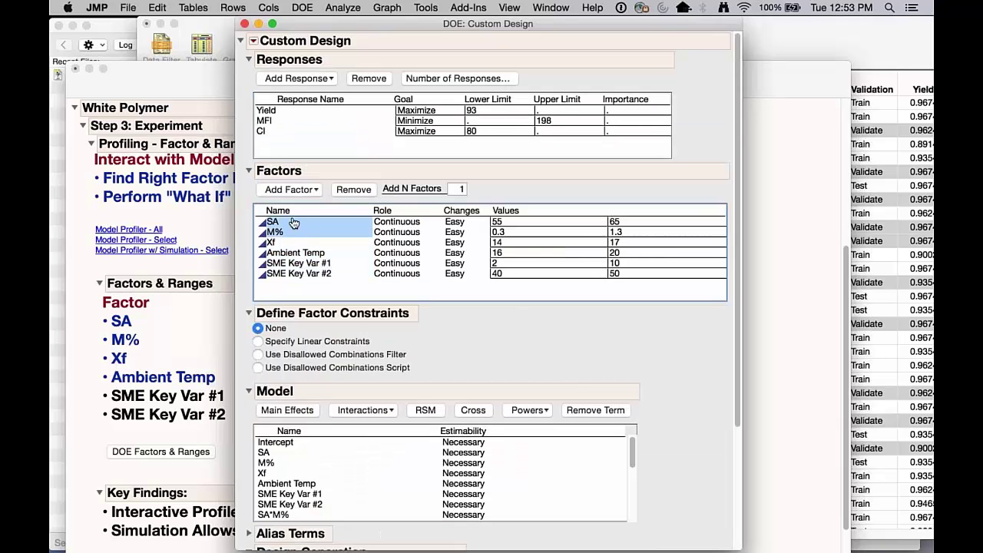
scroll(382, 369, down, 3)
click(526, 333)
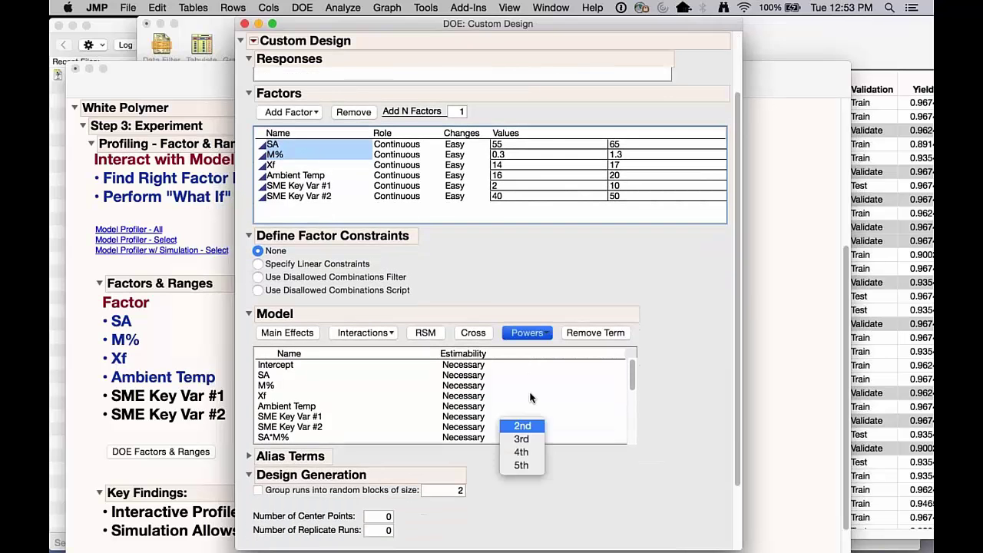
click(522, 426)
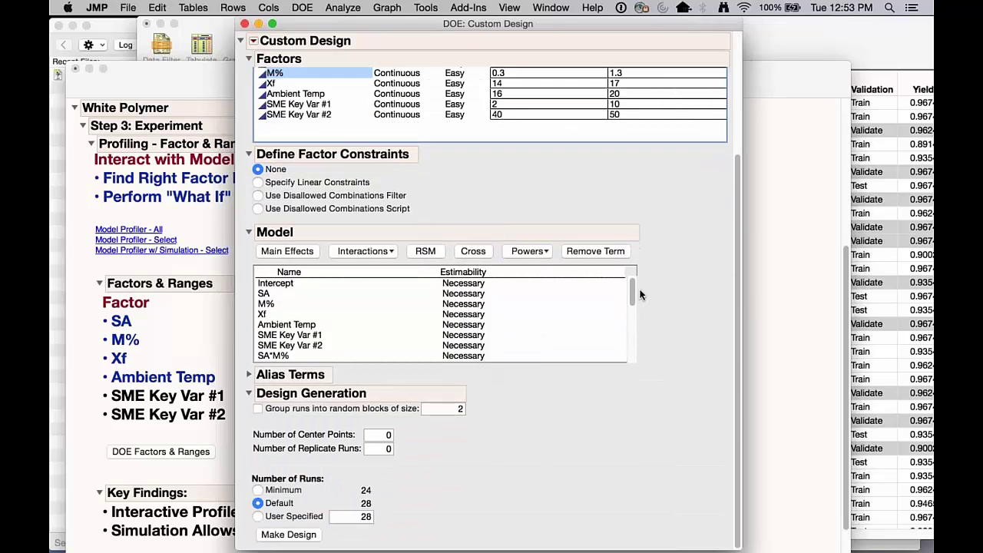
drag(633, 299, 634, 314)
drag(632, 343, 630, 280)
- Set the user-specified number of runs to 26 and generate the custom design
drag(731, 542, 675, 476)
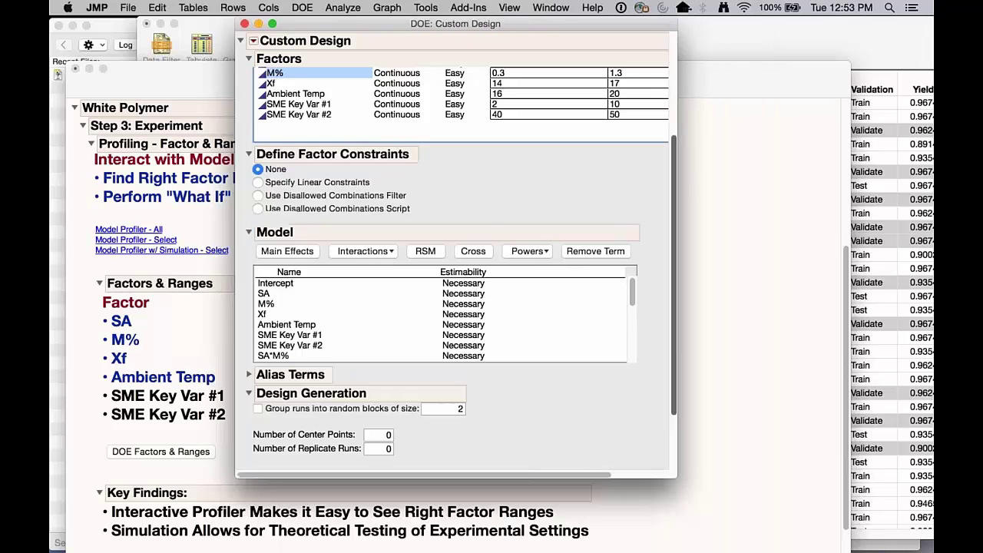
scroll(442, 315, down, 5)
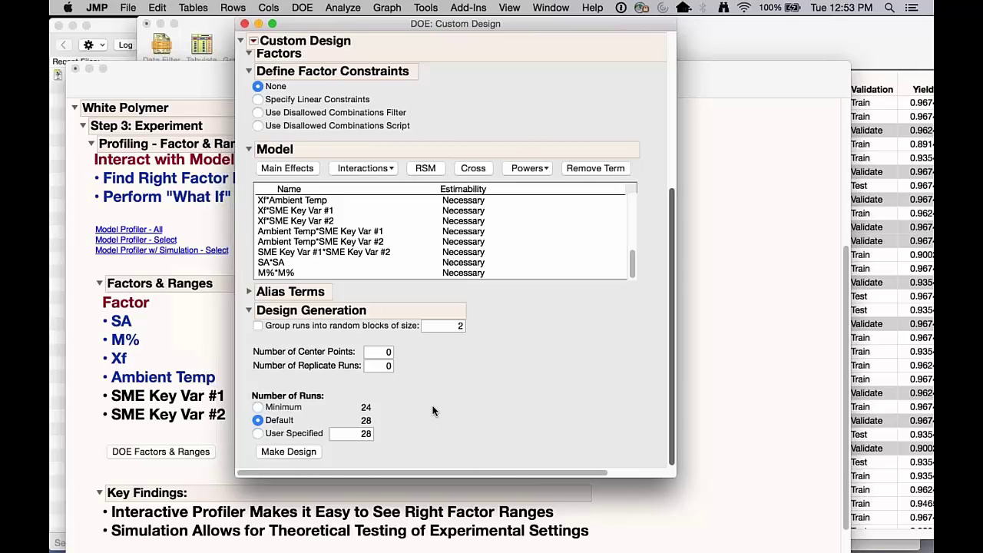
double_click(359, 433)
text(26)
click(468, 464)
click(290, 452)
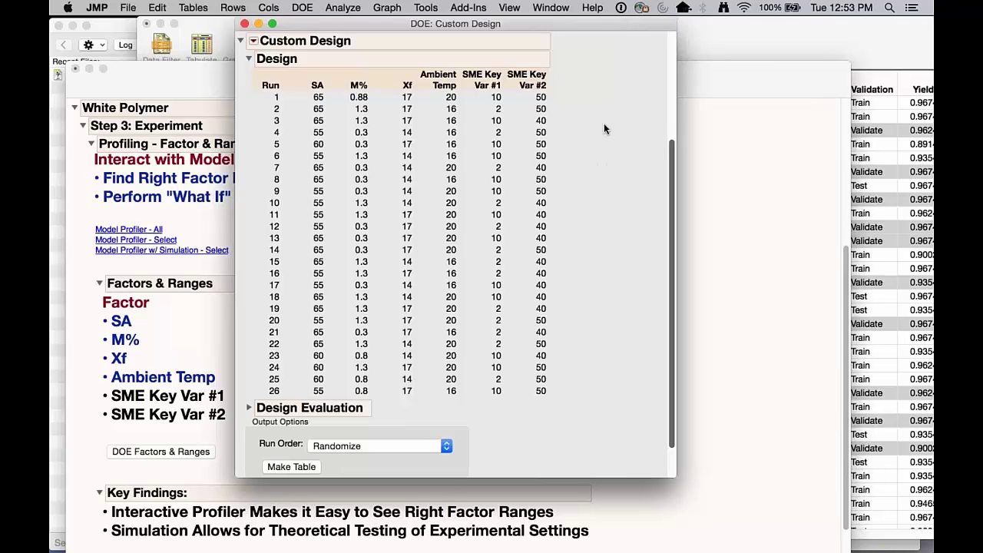
mouse_move(603, 93)
mouse_down()
mouse_move(286, 90)
mouse_move(249, 229)
mouse_move(250, 407)
mouse_up()
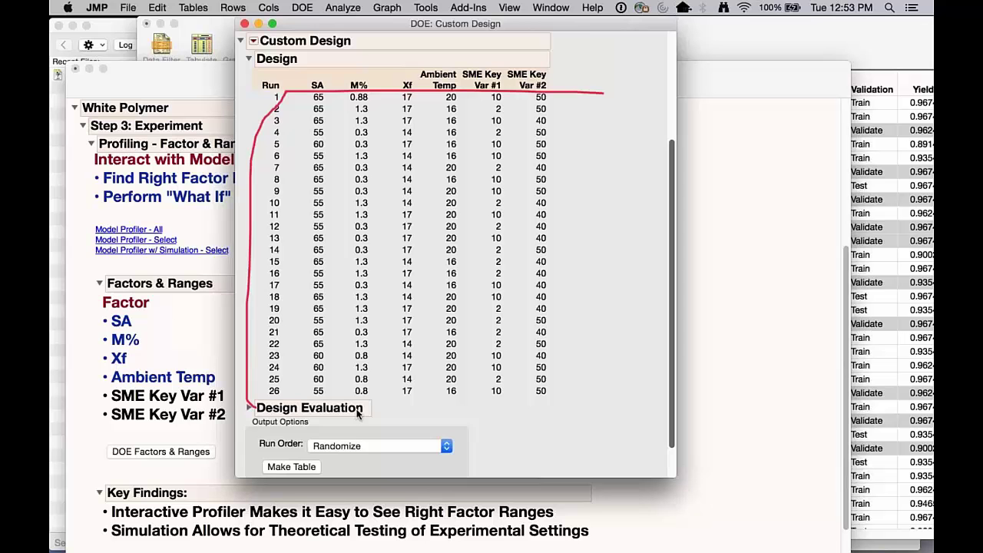
- Examine the Power Analysis and the Color Map On Correlations in the custom design's Design Evaluation
click(249, 408)
scroll(560, 374, down, 3)
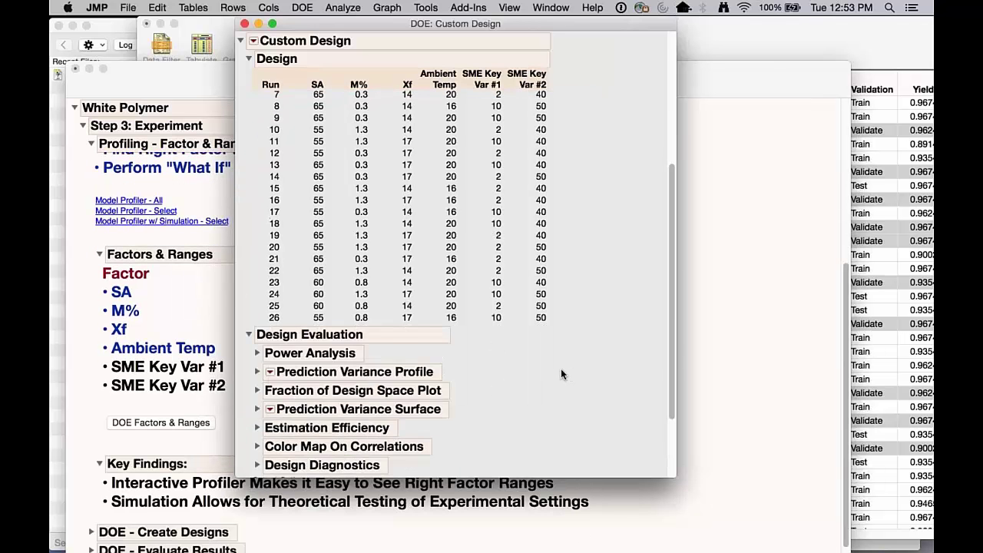
scroll(561, 374, down, 3)
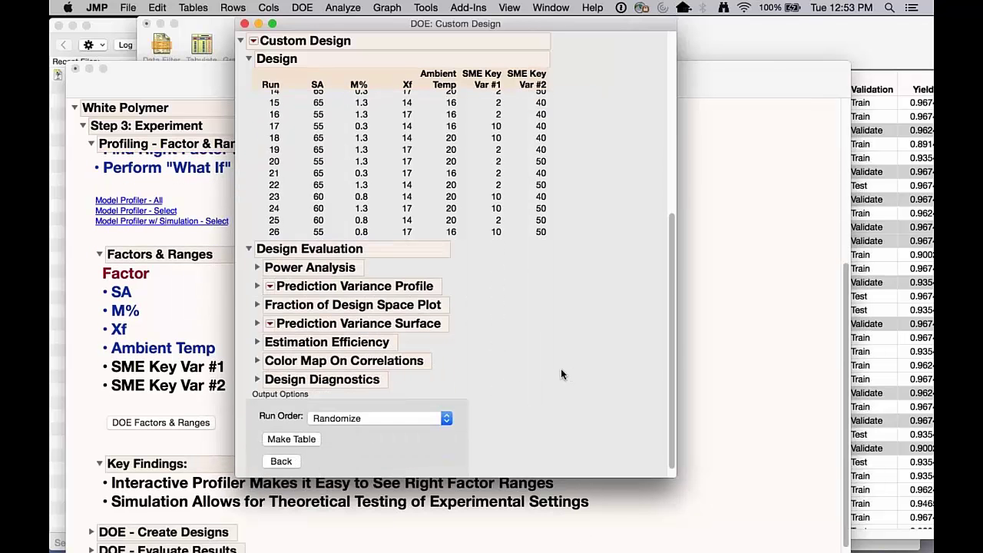
click(257, 268)
scroll(283, 242, down, 2)
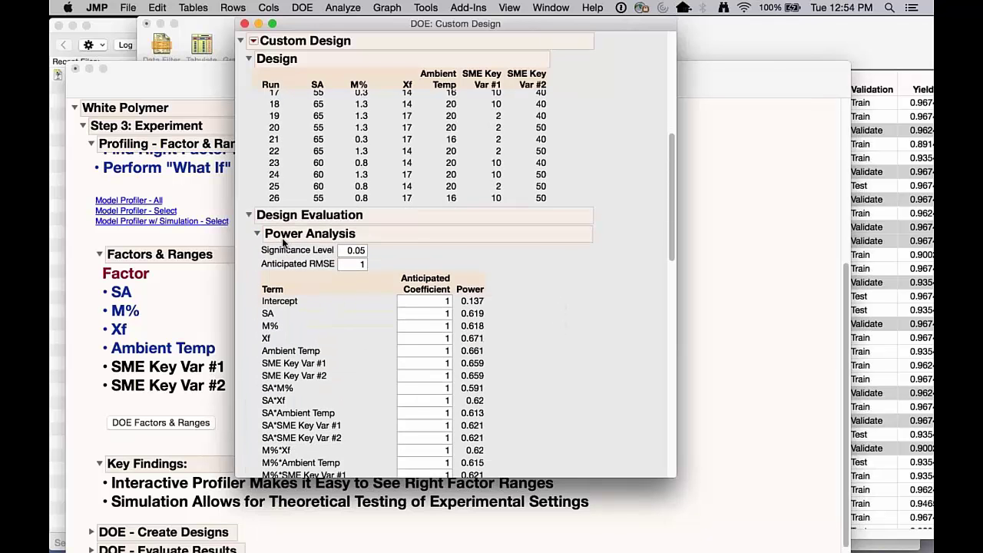
click(257, 234)
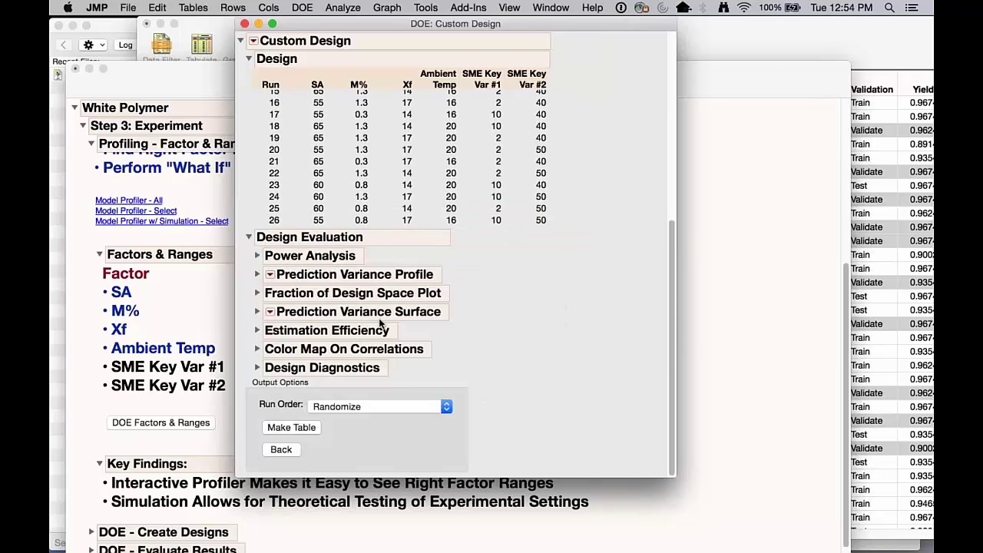
click(257, 348)
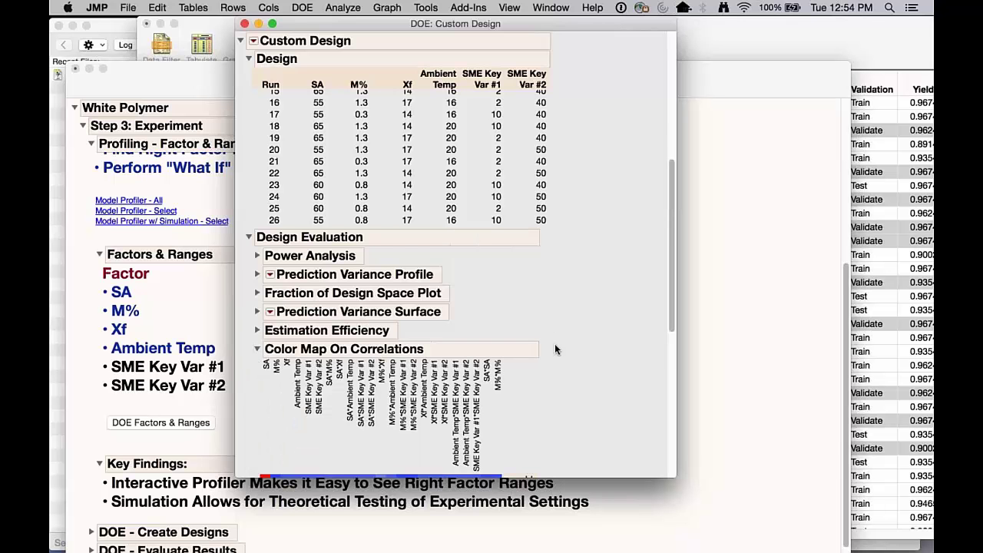
scroll(554, 346, down, 8)
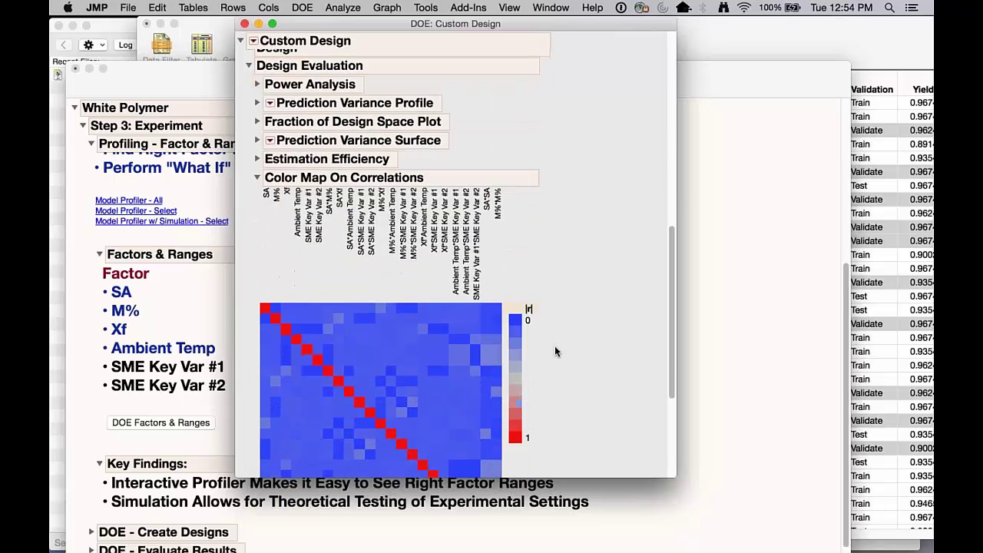
scroll(567, 353, down, 1)
scroll(565, 358, down, 3)
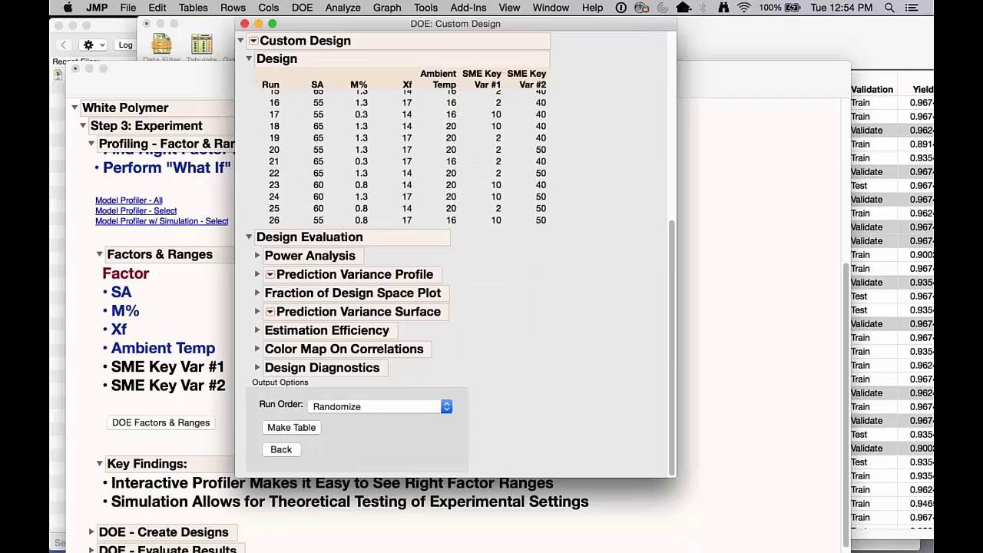
- Make the data table from the custom design with a randomized run order, and select its empty Yield, MFI and CI columns
click(259, 90)
click(248, 236)
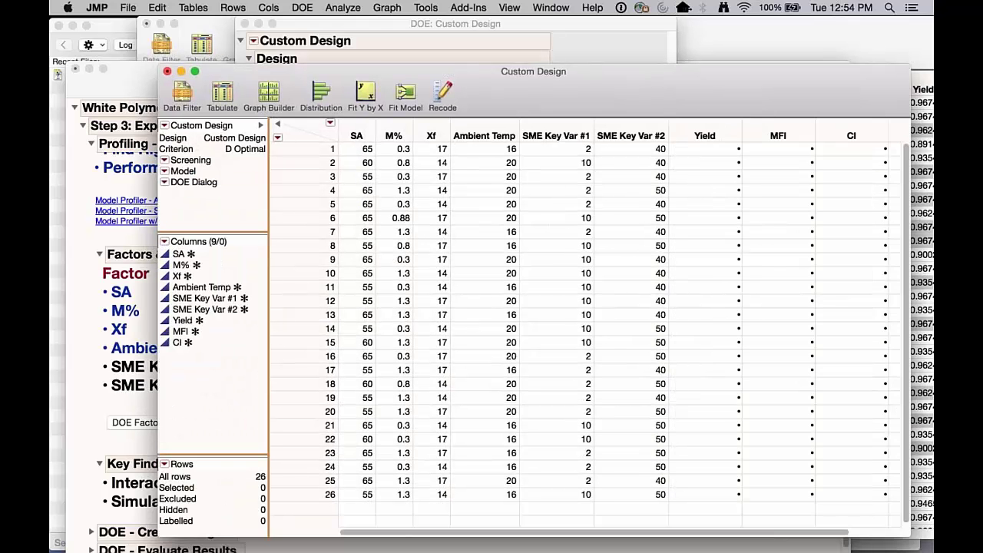
drag(694, 135, 885, 134)
drag(715, 132, 837, 135)
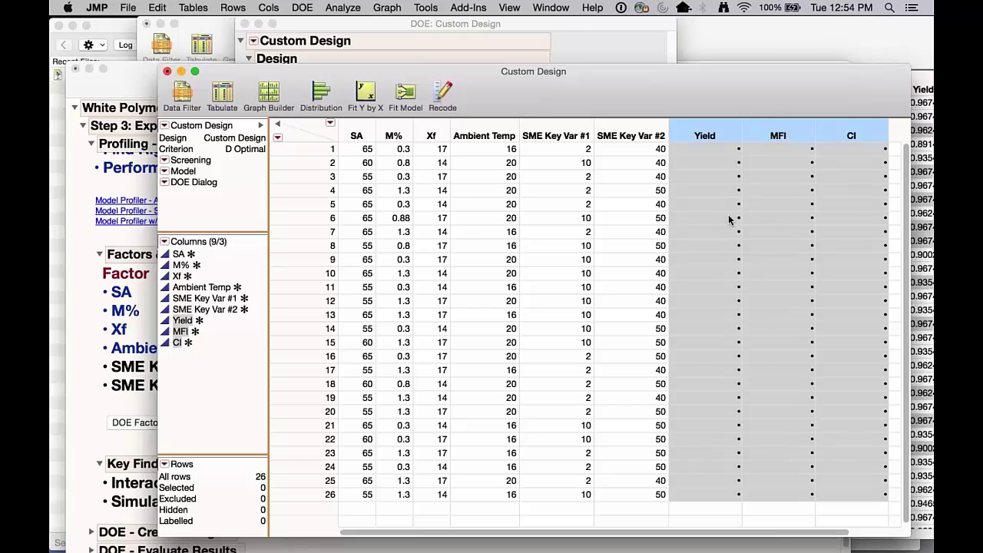
click(713, 151)
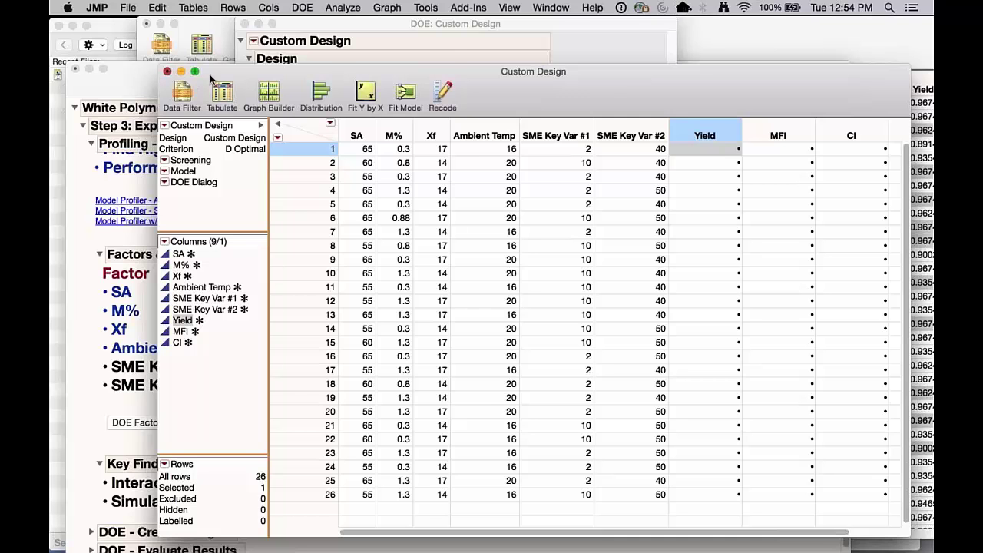
- Close the generated design table and the Custom Design window
click(166, 71)
click(486, 187)
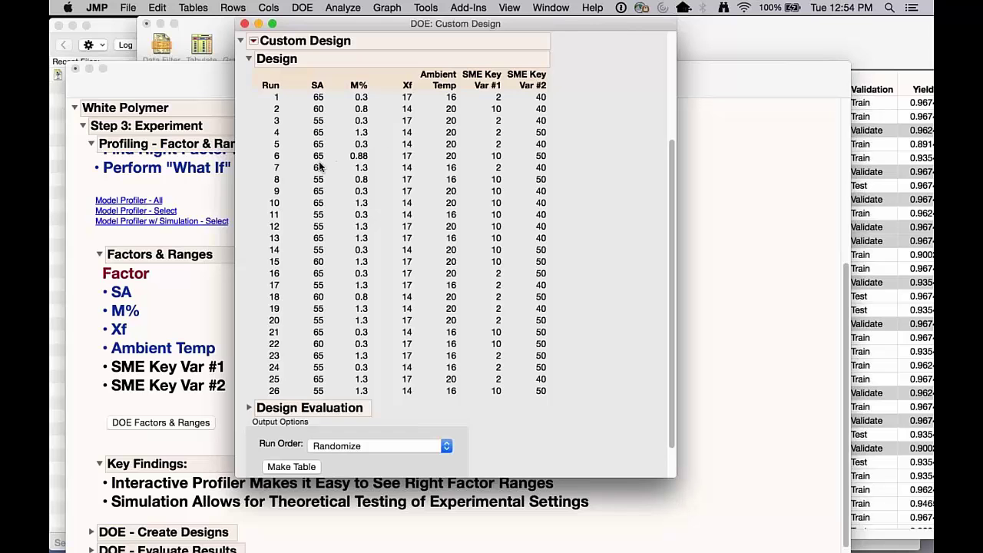
click(245, 25)
- Expand the DOE - Create Designs section of the journal and highlight its Custom DOE bullet
scroll(314, 443, down, 3)
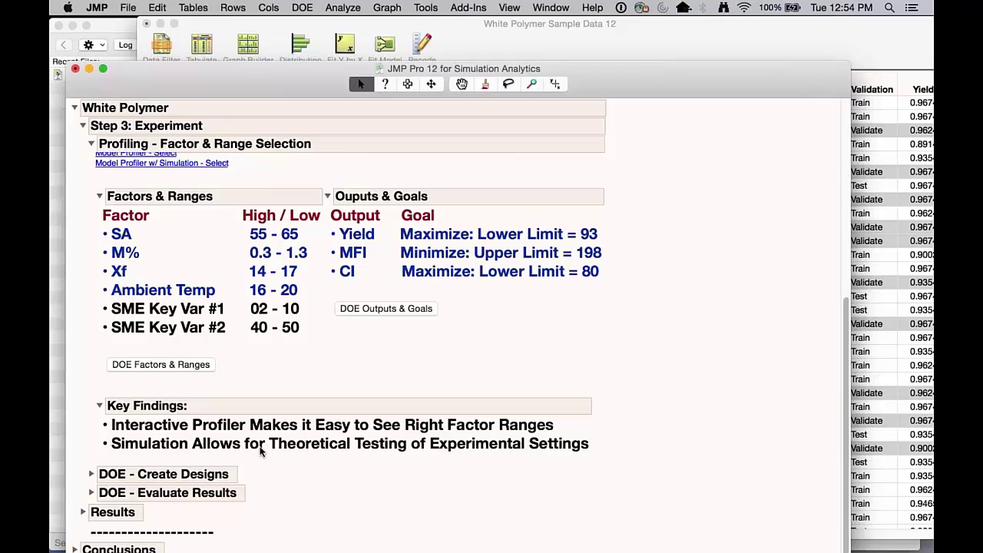
click(91, 473)
scroll(437, 409, down, 5)
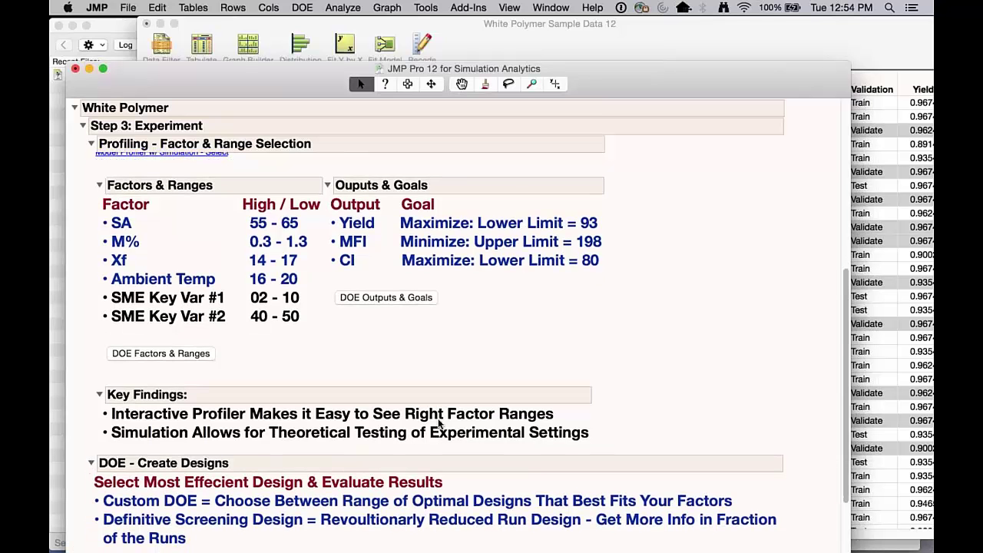
click(329, 338)
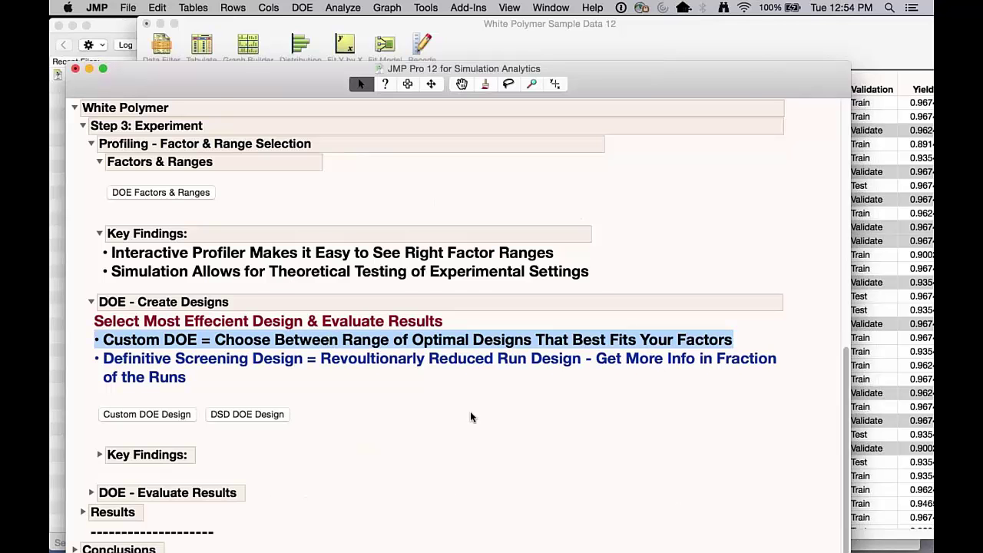
- Open the journal's prepared Custom DOE Design, review its factors, model terms and number of runs, and close it
click(165, 414)
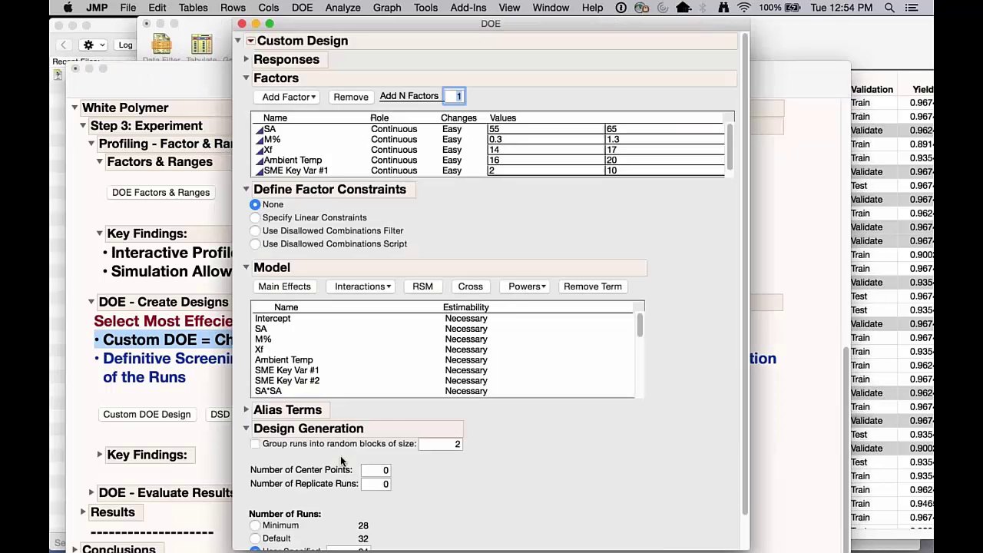
scroll(560, 500, down, 2)
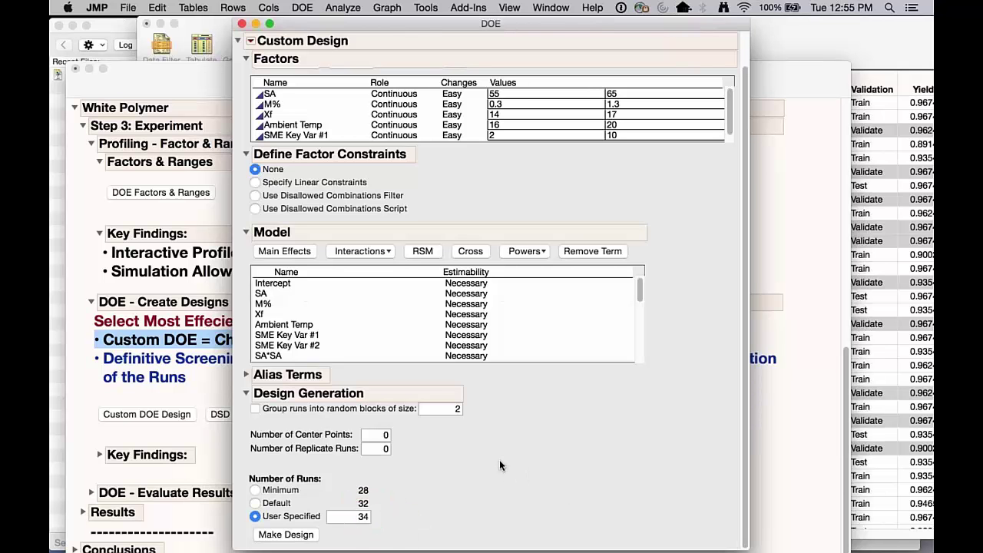
scroll(499, 465, up, 1)
scroll(499, 466, down, 1)
click(242, 24)
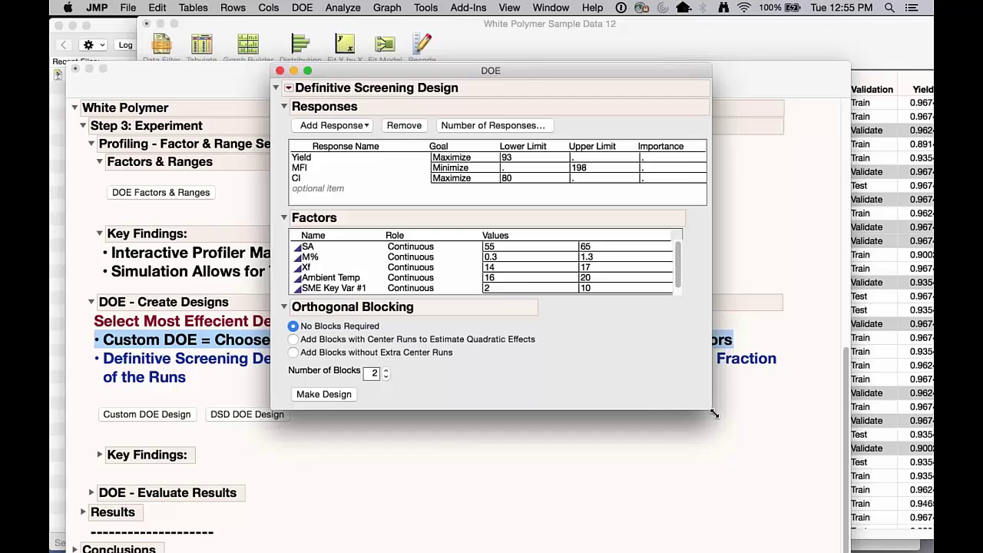
- Generate the journal's Definitive Screening Design with no blocks required, and close its window after reviewing the run table
drag(711, 413, 807, 529)
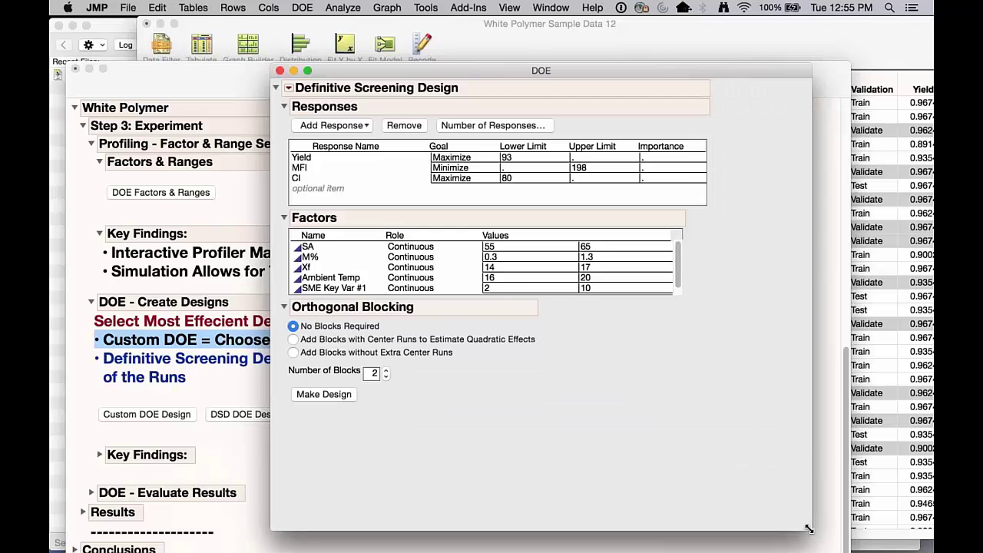
click(323, 394)
mouse_move(596, 321)
mouse_down()
mouse_move(641, 251)
mouse_move(442, 89)
mouse_up()
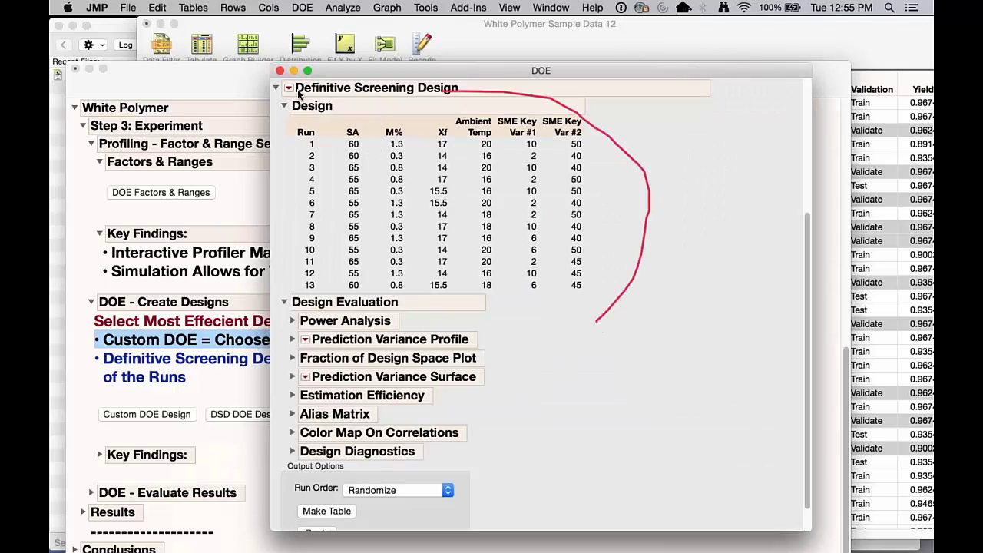
mouse_move(298, 91)
mouse_down()
mouse_move(266, 242)
mouse_move(324, 306)
mouse_move(589, 308)
mouse_up()
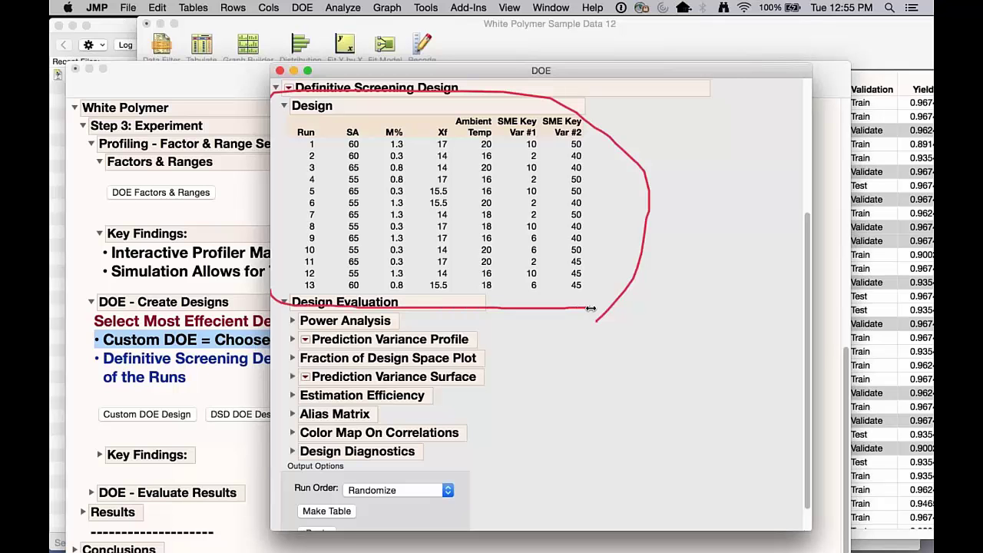
key(Escape)
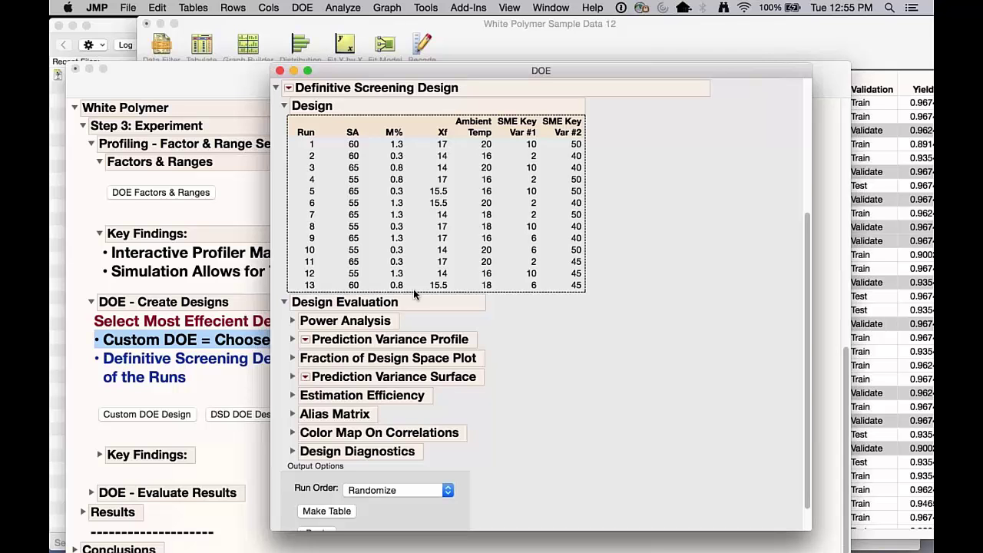
mouse_move(638, 256)
mouse_down()
mouse_move(623, 147)
mouse_move(513, 107)
mouse_move(498, 90)
mouse_move(325, 237)
mouse_move(603, 300)
mouse_up()
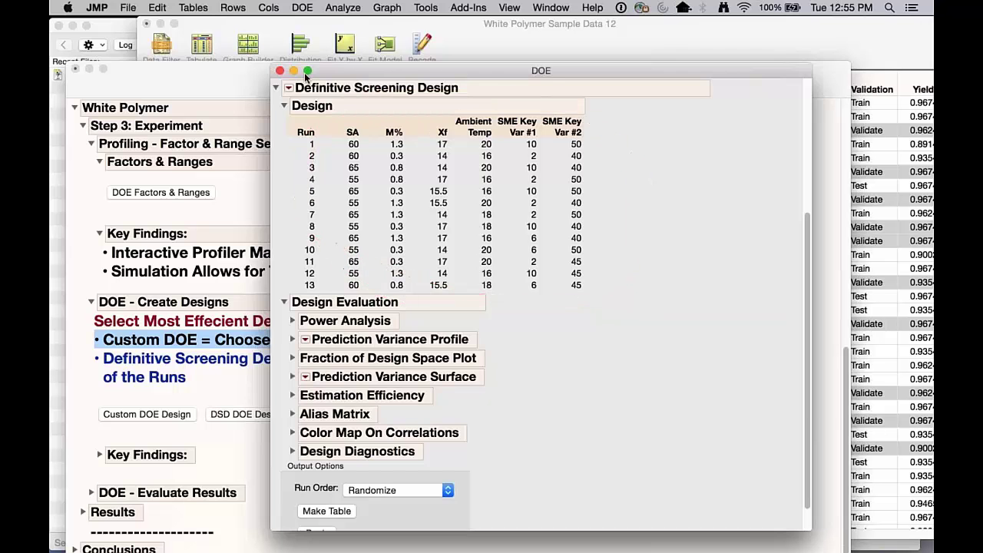
click(280, 71)
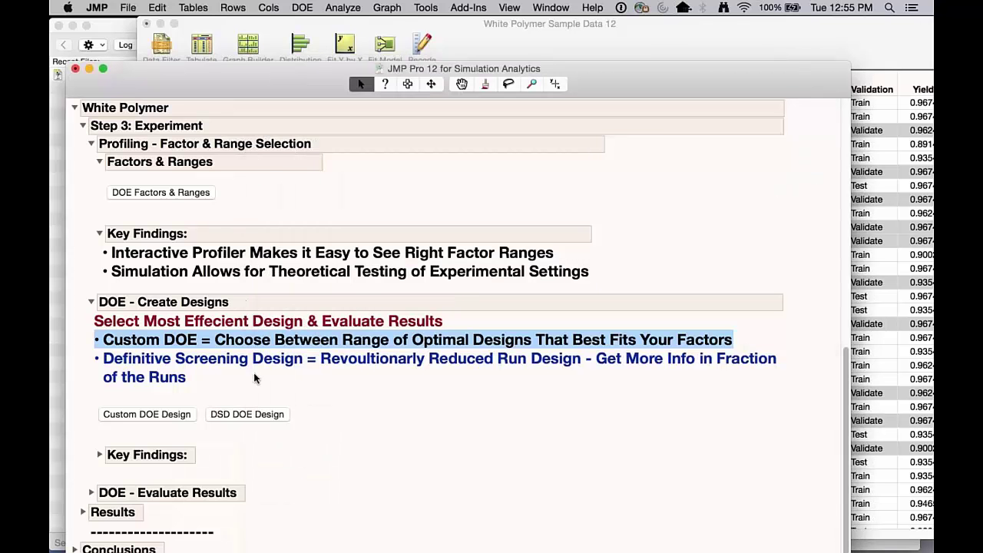
- Open the DSD WP3 Results table from DOE - Evaluate Results, and widen it to view the response and prediction formula columns
click(91, 492)
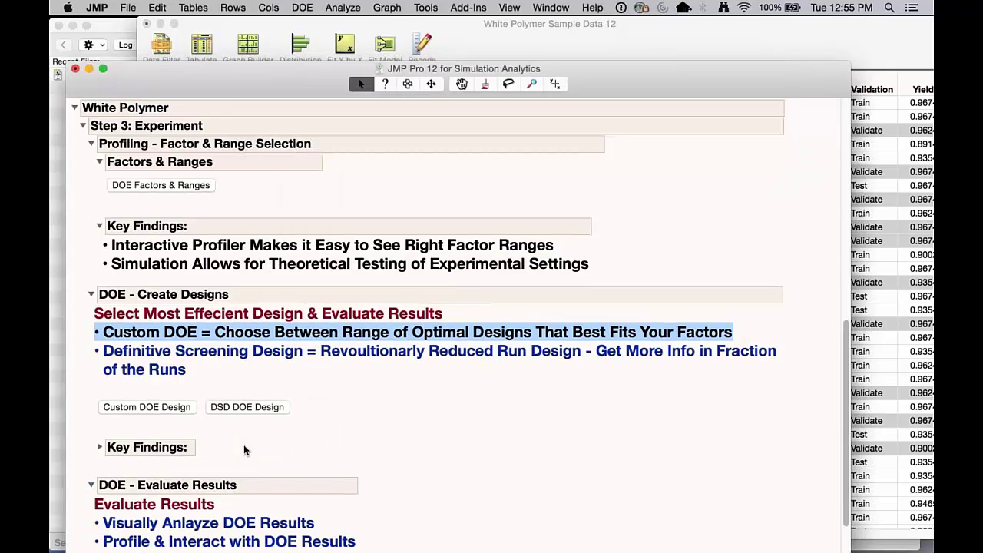
click(181, 453)
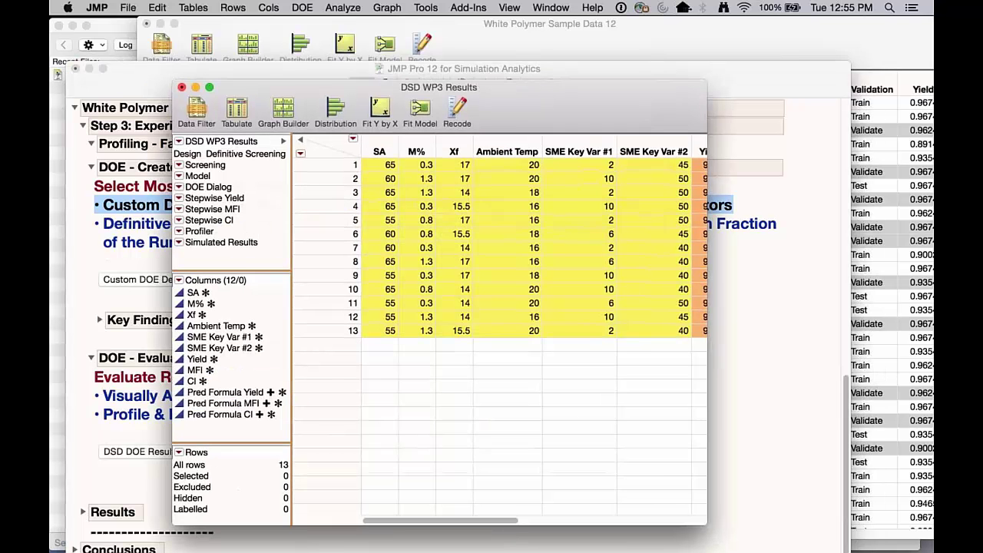
drag(454, 110, 341, 77)
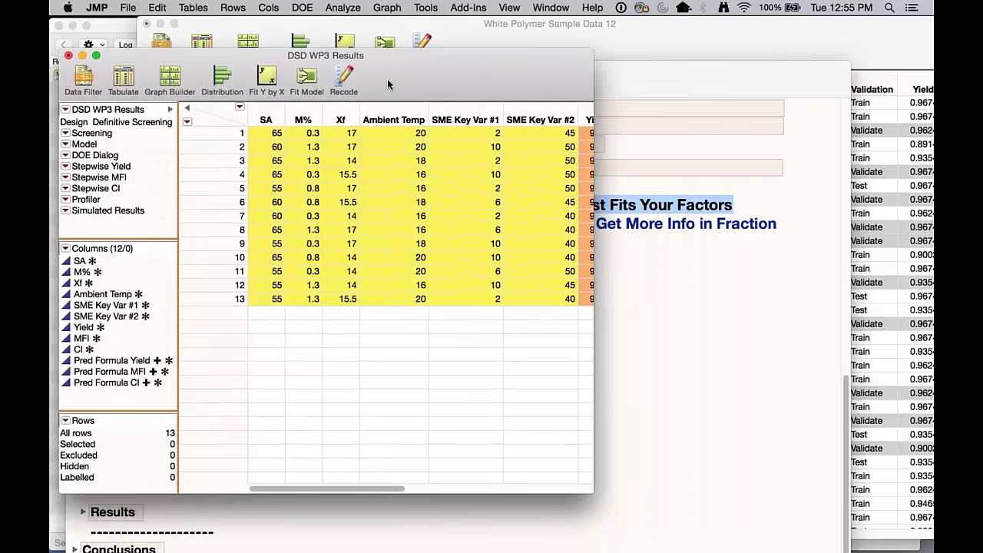
drag(612, 491, 915, 490)
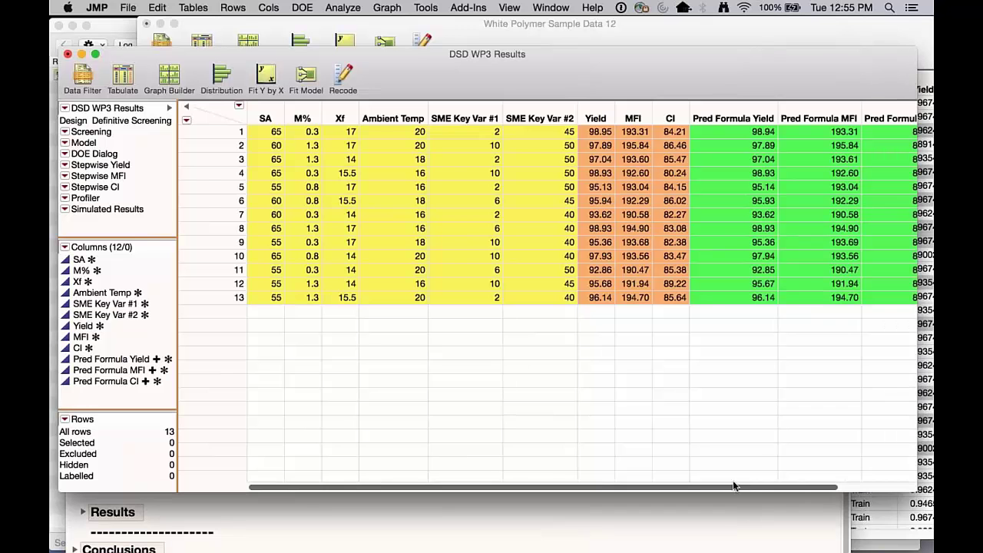
drag(483, 492, 517, 489)
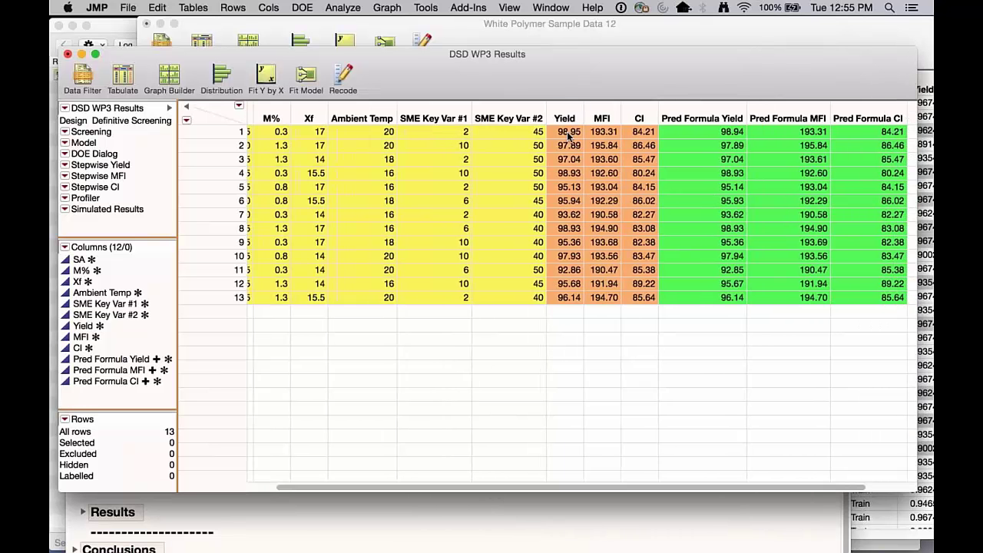
- Run the Stepwise Yield script from the DSD WP3 Results table, examine its fit statistics, parameter estimates and prediction profiler, and close the report
drag(569, 131, 637, 300)
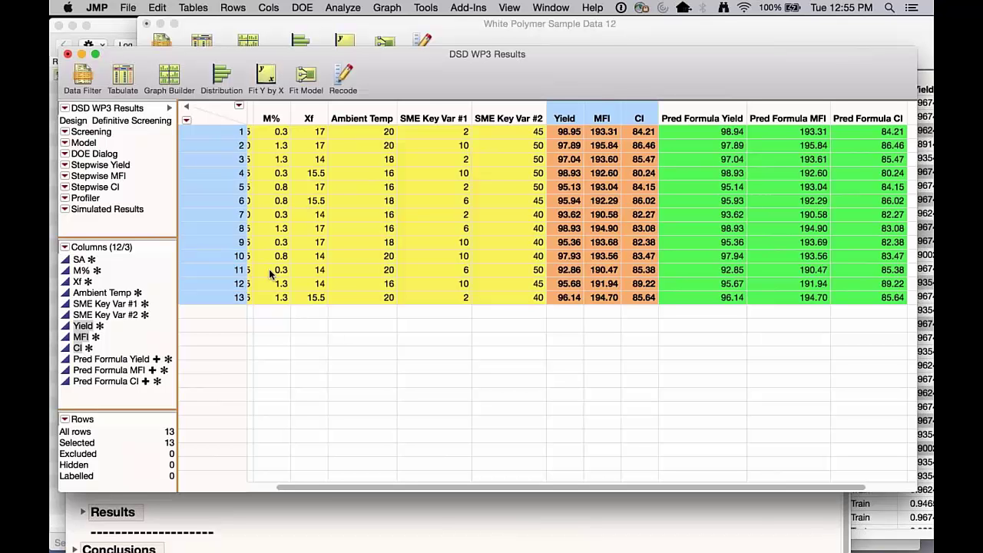
right_click(104, 171)
click(134, 168)
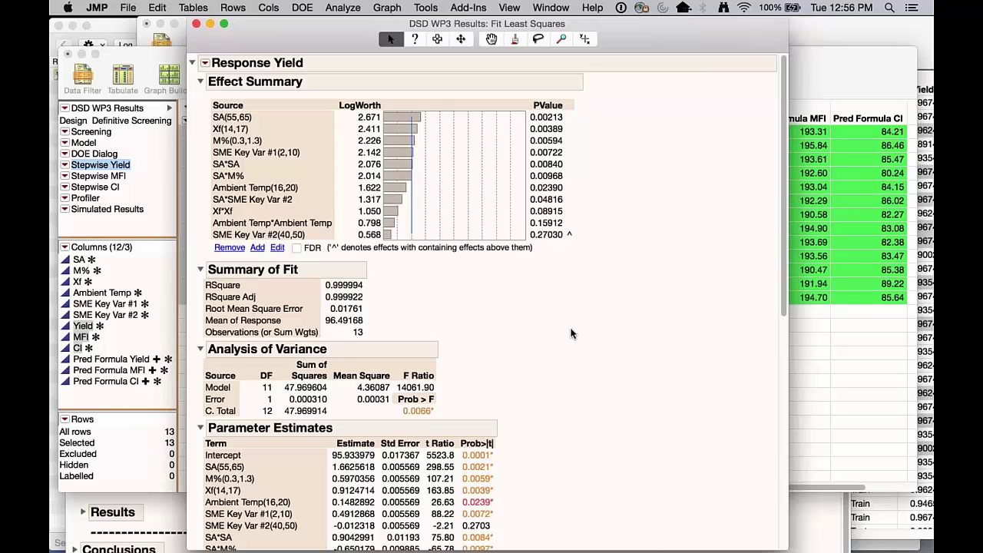
scroll(570, 333, down, 10)
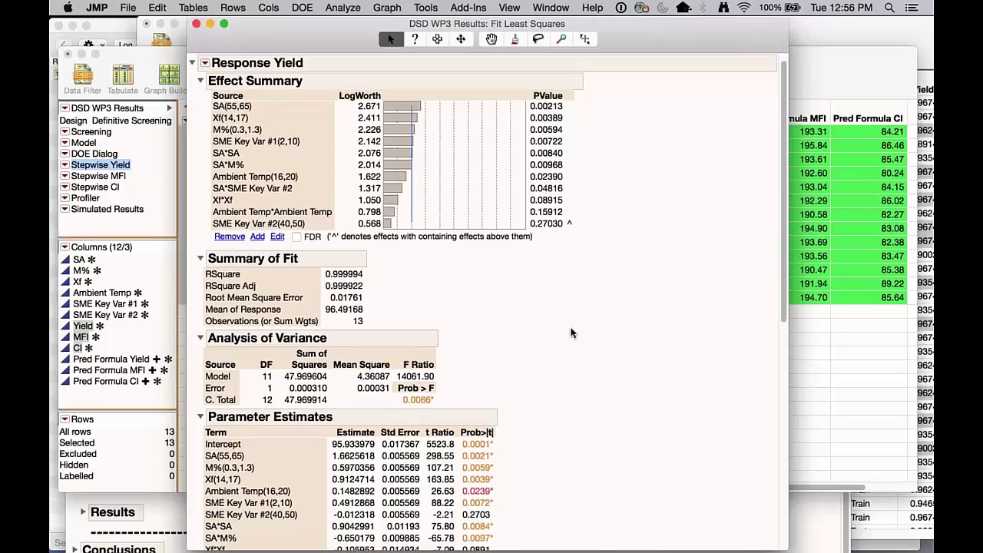
drag(312, 393, 331, 396)
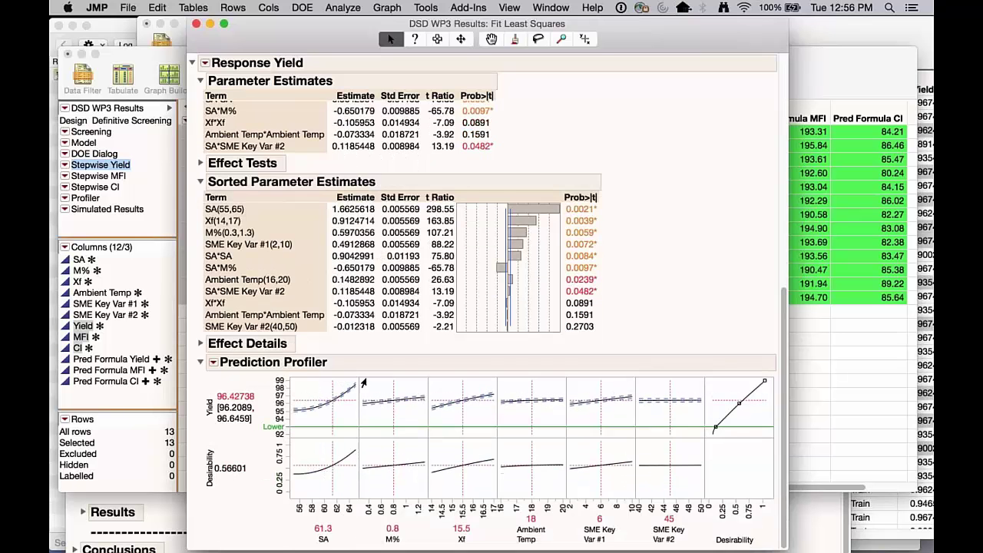
scroll(667, 297, up, 1)
scroll(667, 298, up, 10)
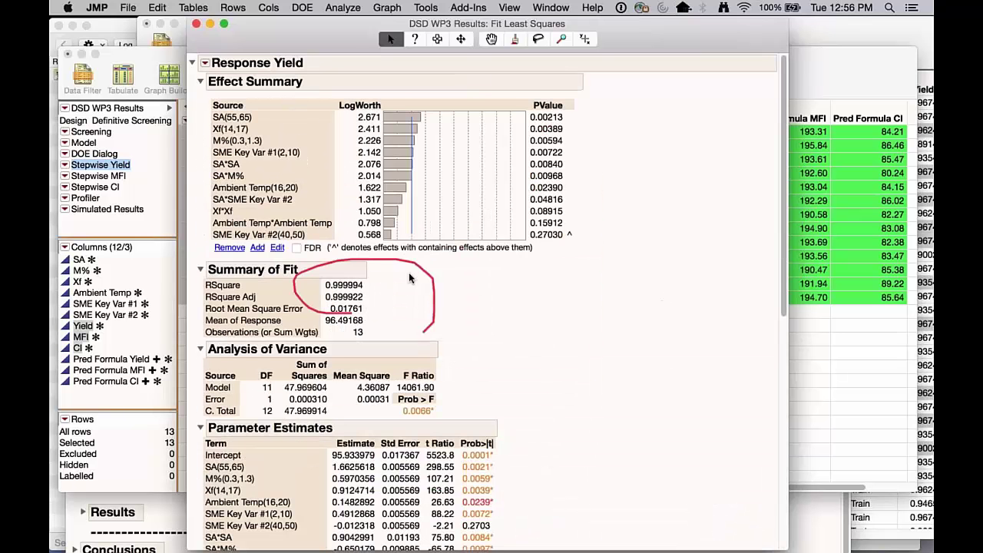
click(196, 24)
- Run the table's Profiler script and set SA to 59.5 and M% to 1 in the Prediction Profiler
click(85, 198)
right_click(85, 197)
click(122, 203)
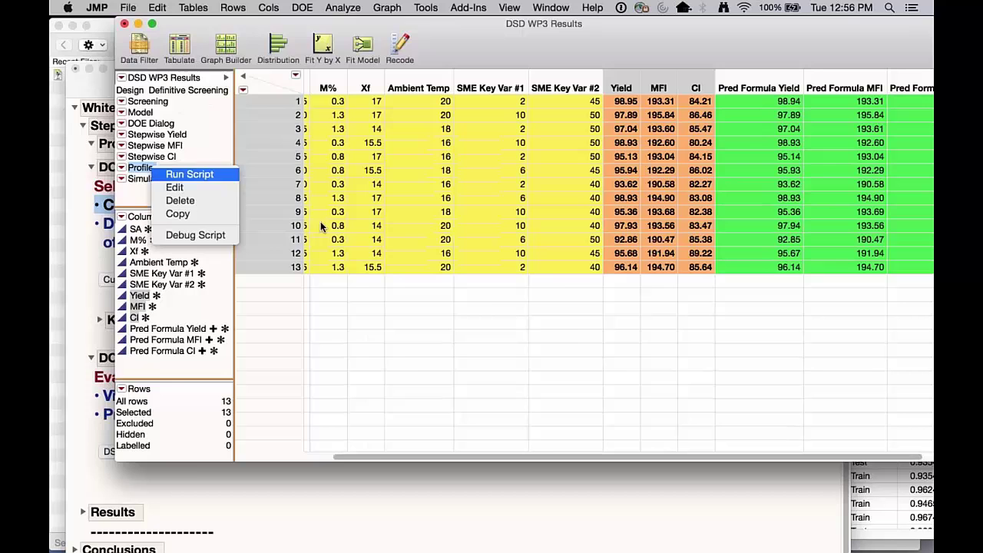
click(190, 173)
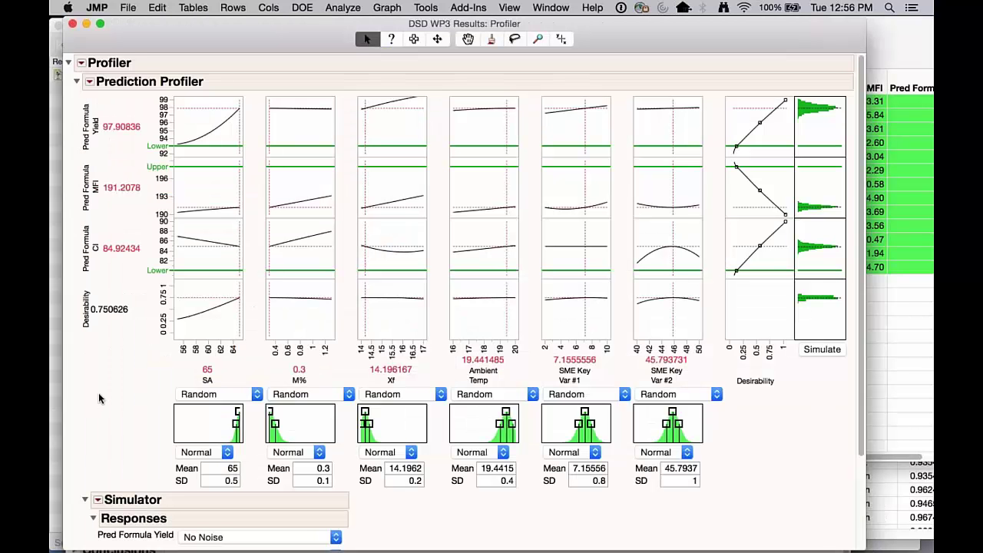
click(202, 127)
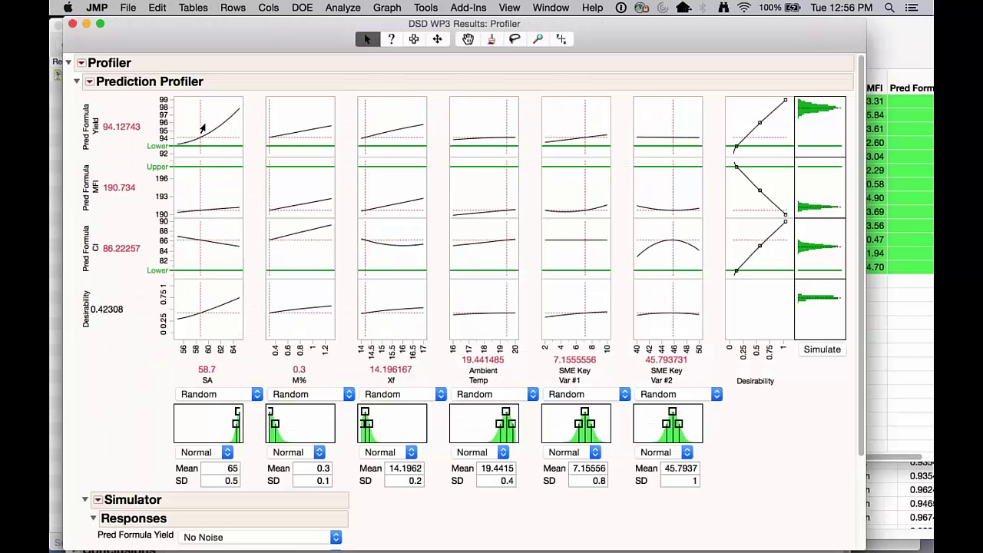
click(205, 127)
click(310, 126)
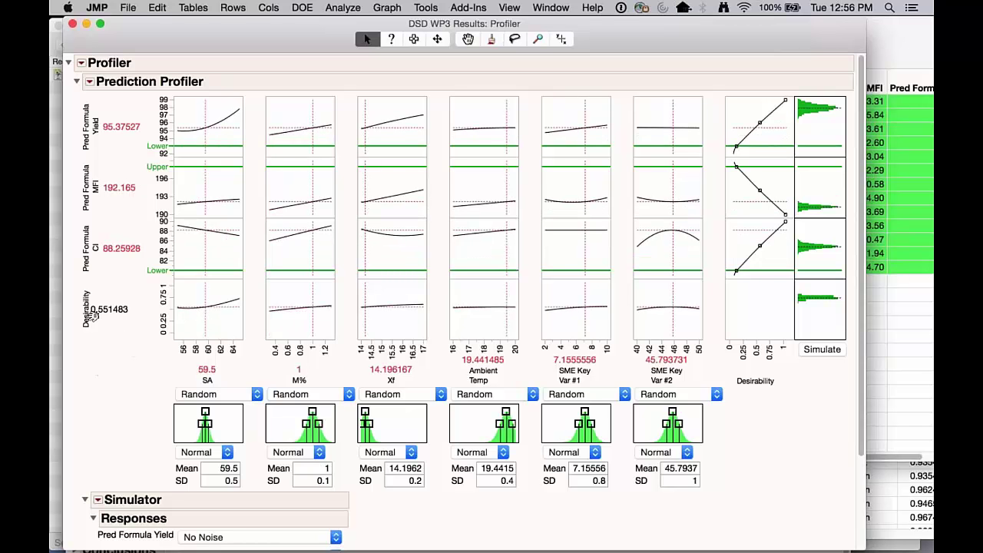
drag(81, 347, 209, 323)
- Minimize the Profiler and DSD WP3 Results windows, and expand the journal's Results section
drag(145, 36, 169, 48)
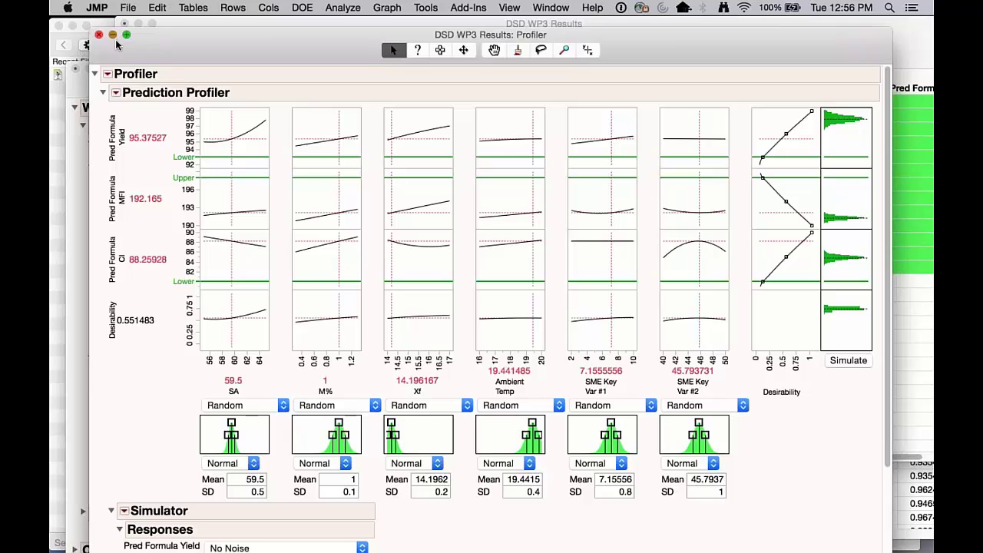
click(113, 36)
click(138, 26)
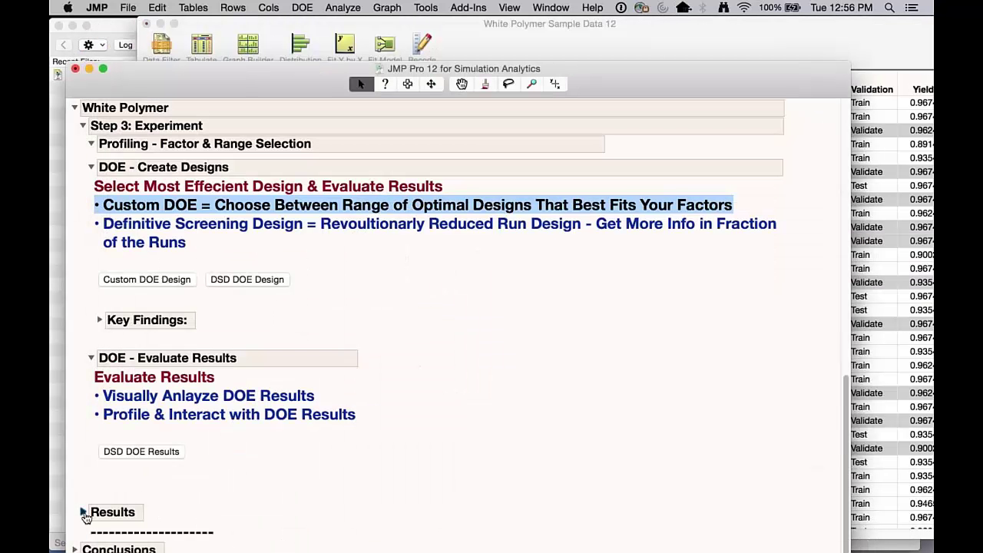
click(82, 512)
scroll(463, 332, down, 2)
scroll(464, 331, down, 6)
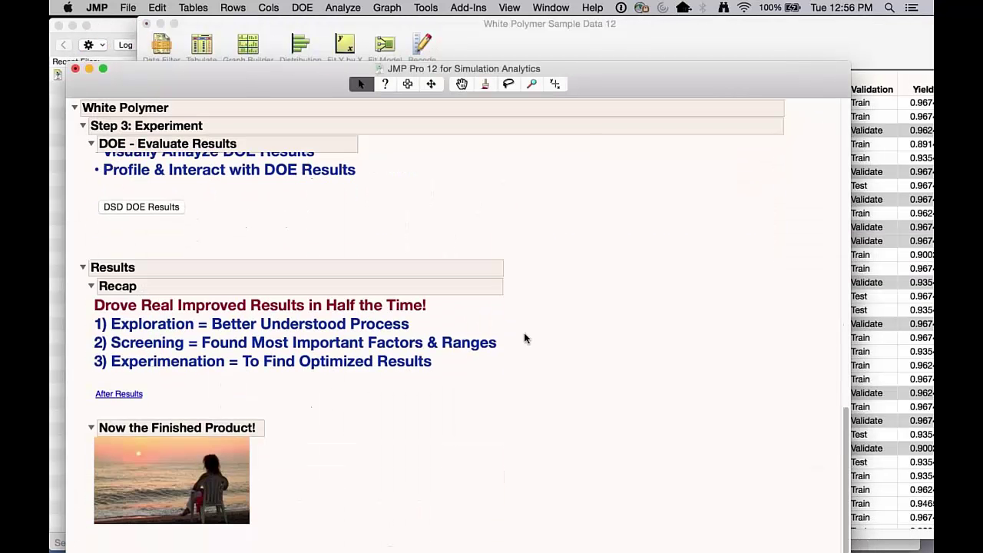
- Open the After Results table from the Recap, and select the Before DOE rows followed by the After DOE rows
click(129, 393)
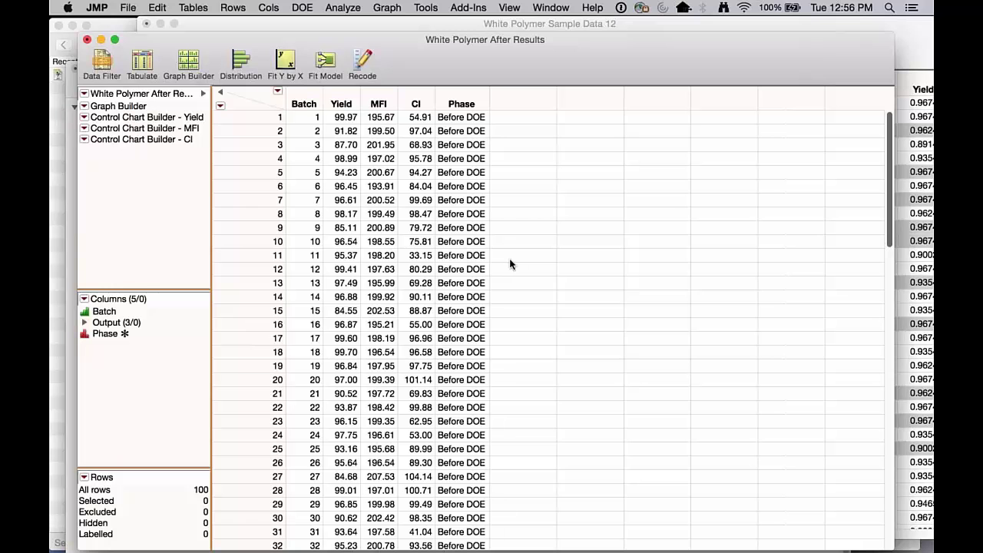
drag(318, 119, 466, 394)
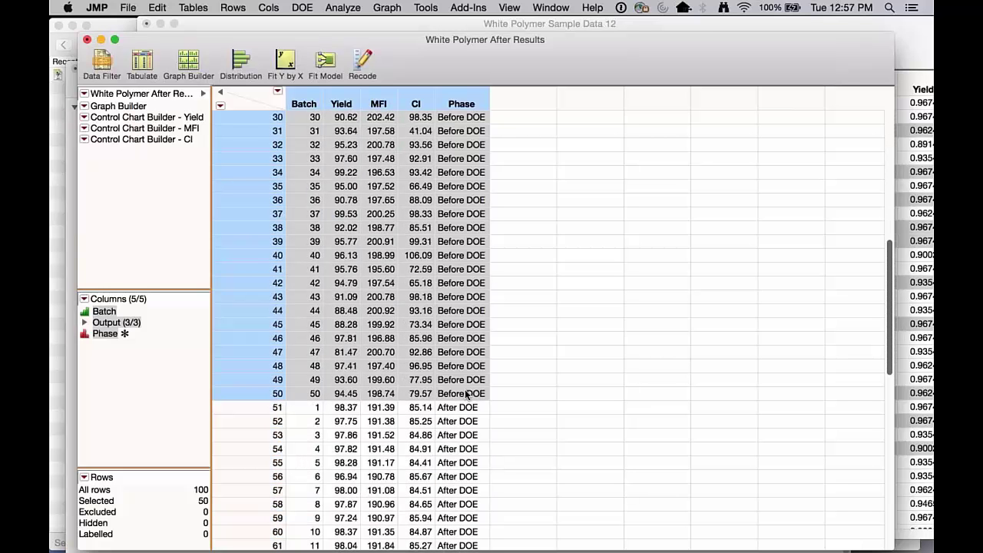
drag(314, 408, 461, 550)
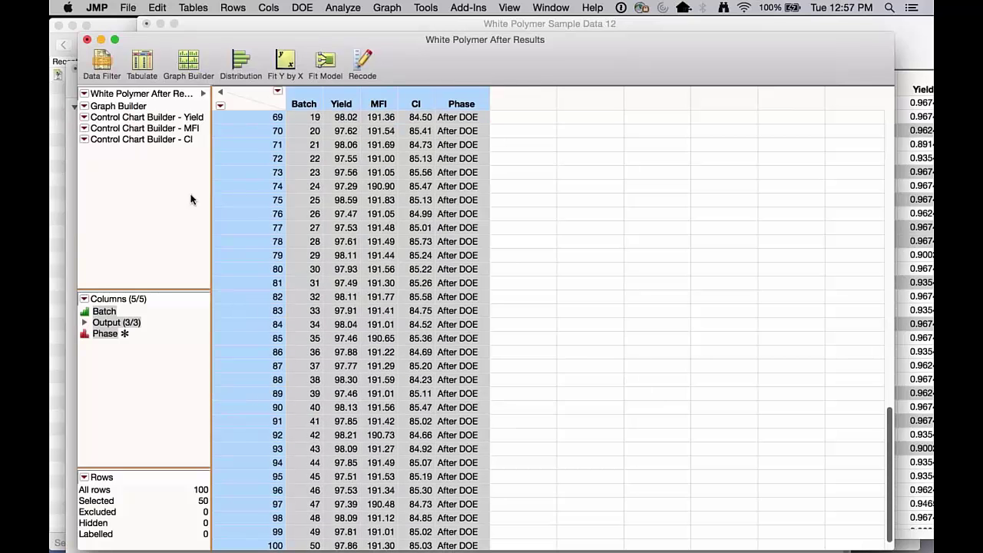
- Run the After Results table's Graph Builder script and compare Yield, MFI and CI before and after DOE against their spec limits
right_click(132, 111)
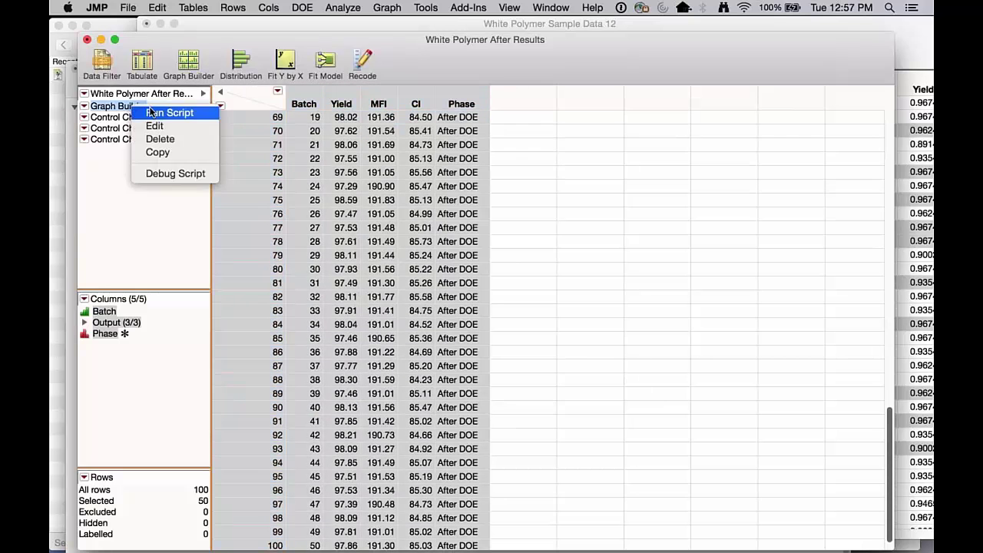
click(153, 111)
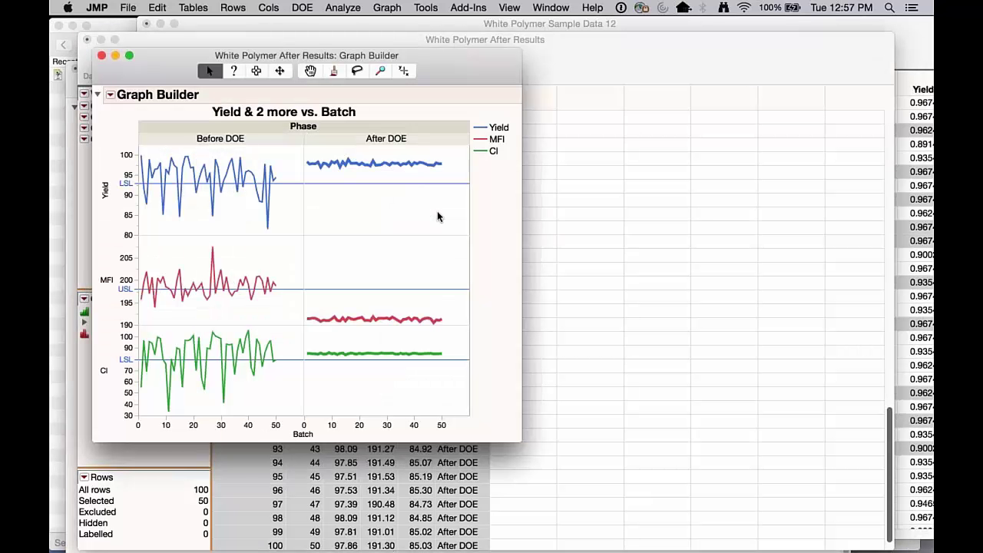
mouse_move(503, 192)
mouse_down()
mouse_move(483, 158)
mouse_move(314, 150)
mouse_move(304, 173)
mouse_move(438, 178)
mouse_move(427, 154)
mouse_move(317, 156)
mouse_move(300, 170)
mouse_move(441, 174)
mouse_up()
mouse_move(503, 323)
mouse_down()
mouse_move(368, 313)
mouse_move(303, 325)
mouse_move(463, 320)
mouse_move(238, 275)
mouse_move(260, 309)
mouse_up()
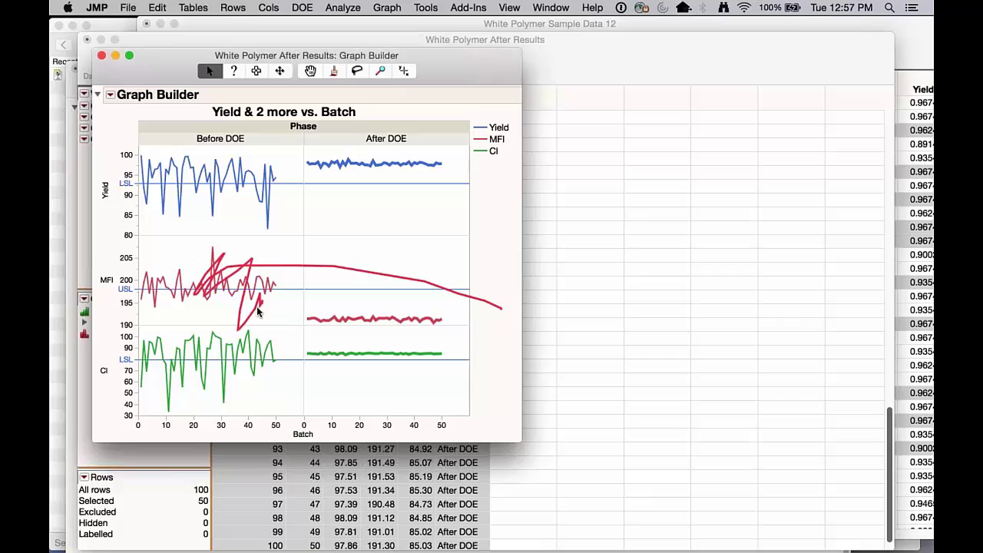
drag(487, 364, 442, 350)
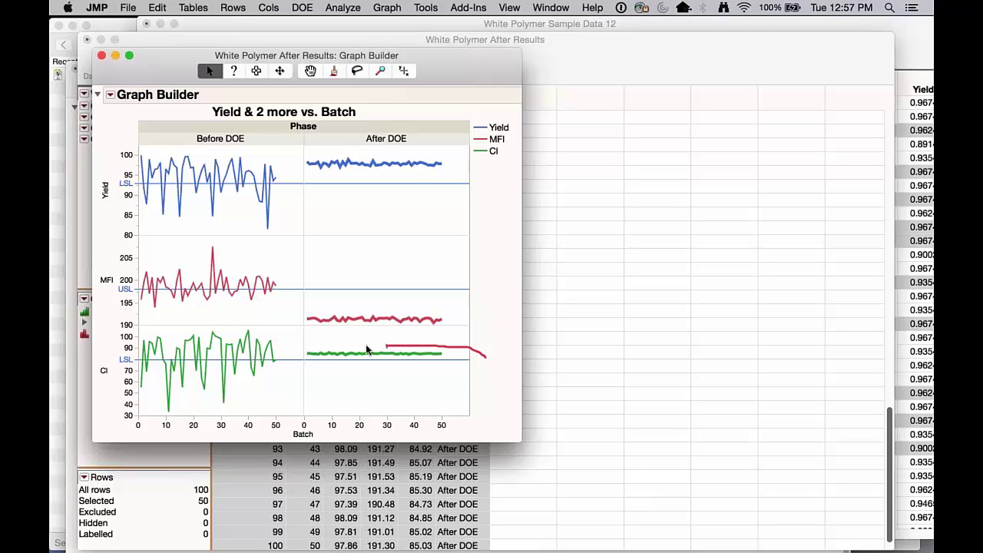
mouse_move(366, 345)
mouse_down()
mouse_move(303, 351)
mouse_move(400, 356)
mouse_move(407, 348)
mouse_up()
mouse_move(303, 349)
mouse_down()
mouse_move(354, 368)
mouse_move(442, 364)
mouse_up()
- Run the Control Chart Builder - Yield script, and arrange its window so that the Before and After graph stays in view
drag(176, 66, 375, 49)
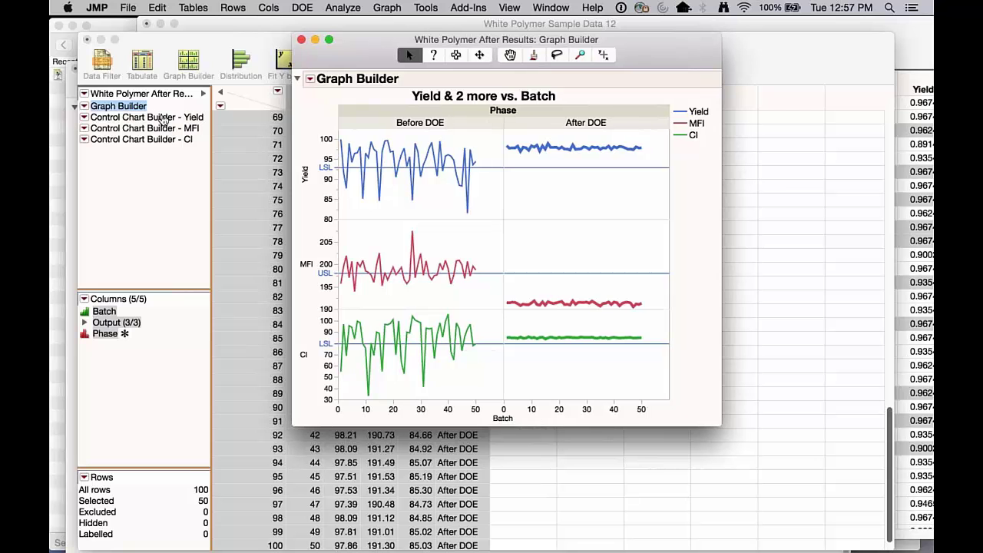
right_click(163, 116)
click(200, 121)
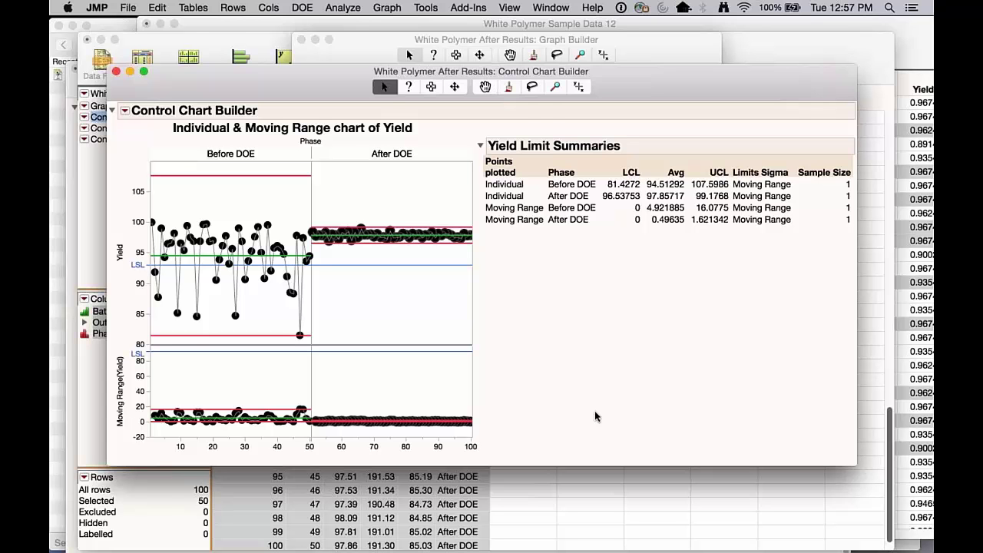
key(super+Tab)
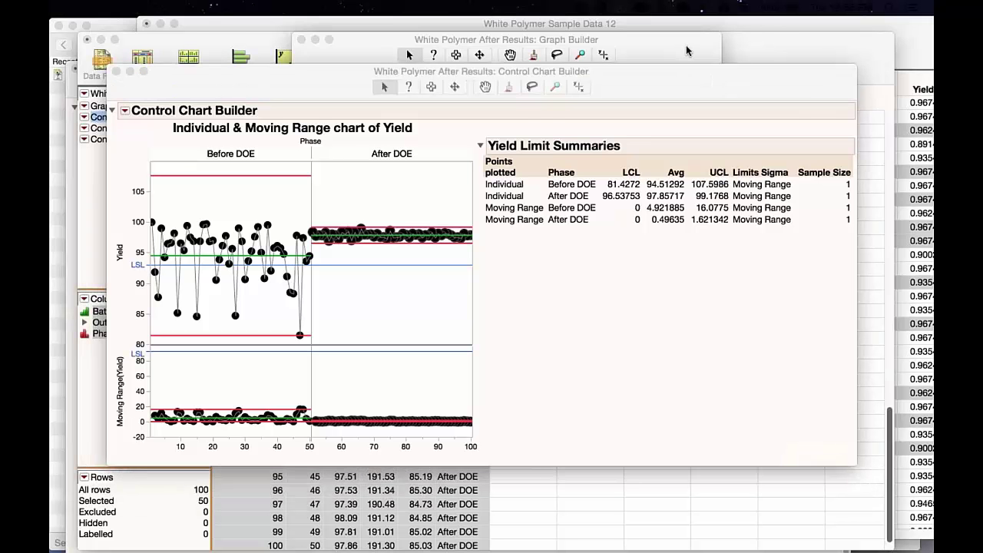
click(575, 267)
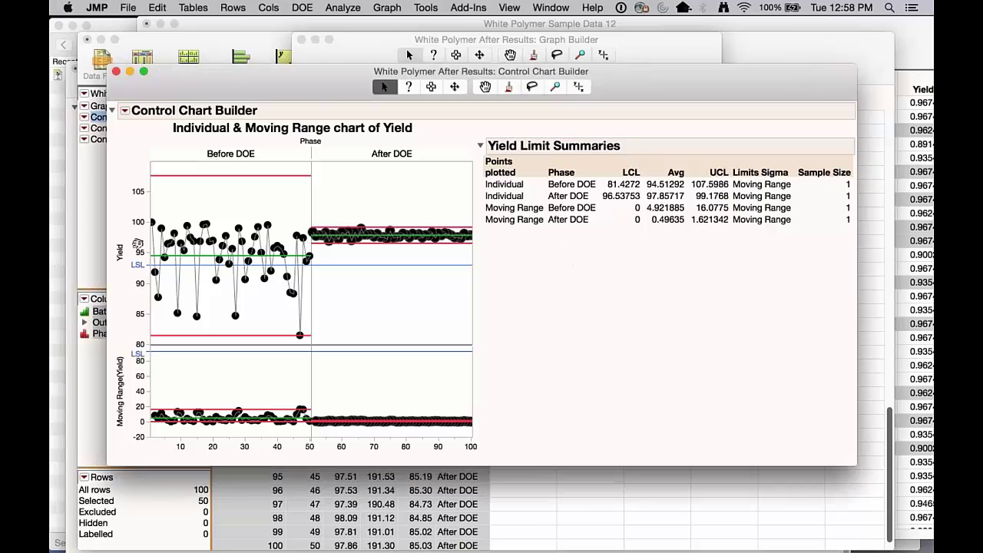
drag(175, 79, 178, 80)
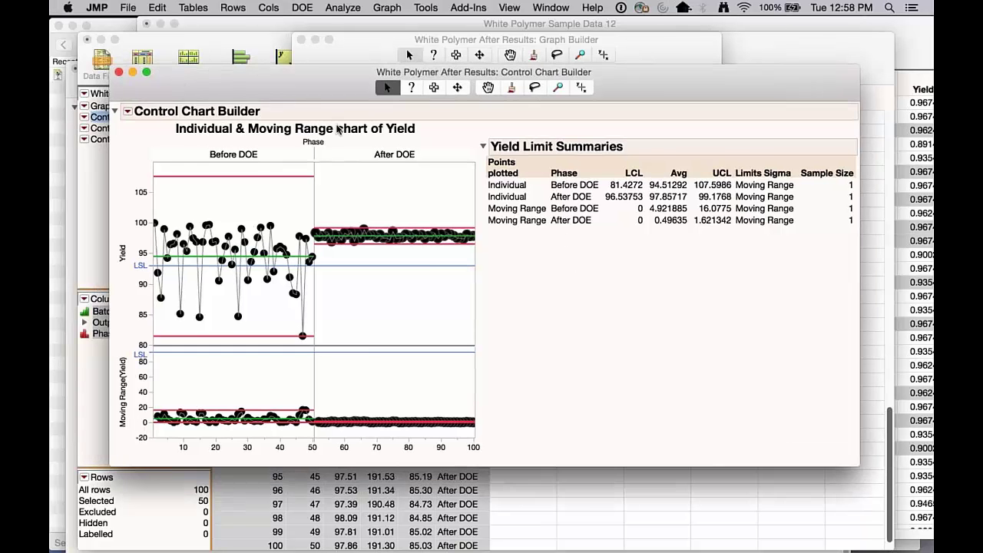
drag(337, 71, 418, 195)
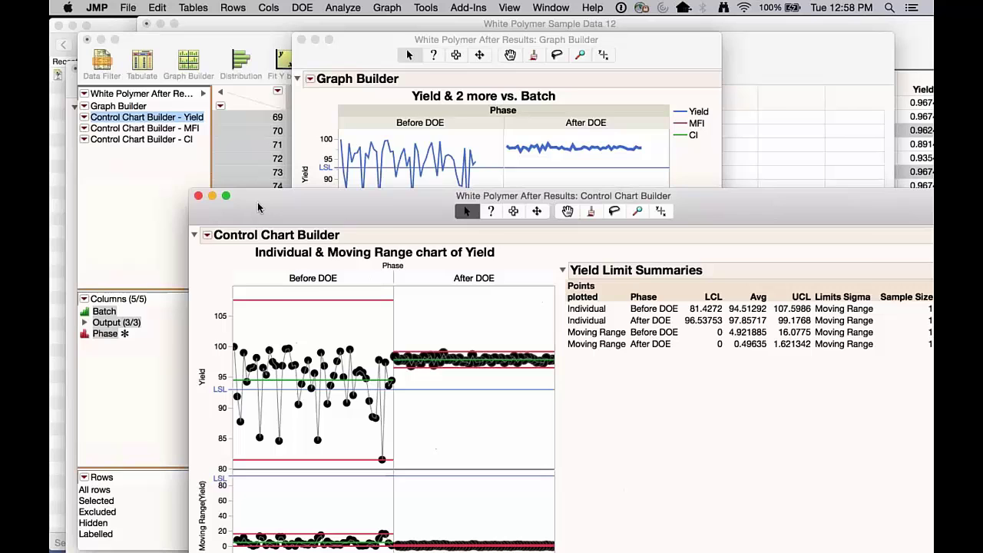
- Return to the journal, enlarge the picture under Now the Finished Product!, and expand the Conclusions section
click(68, 208)
scroll(275, 514, down, 1)
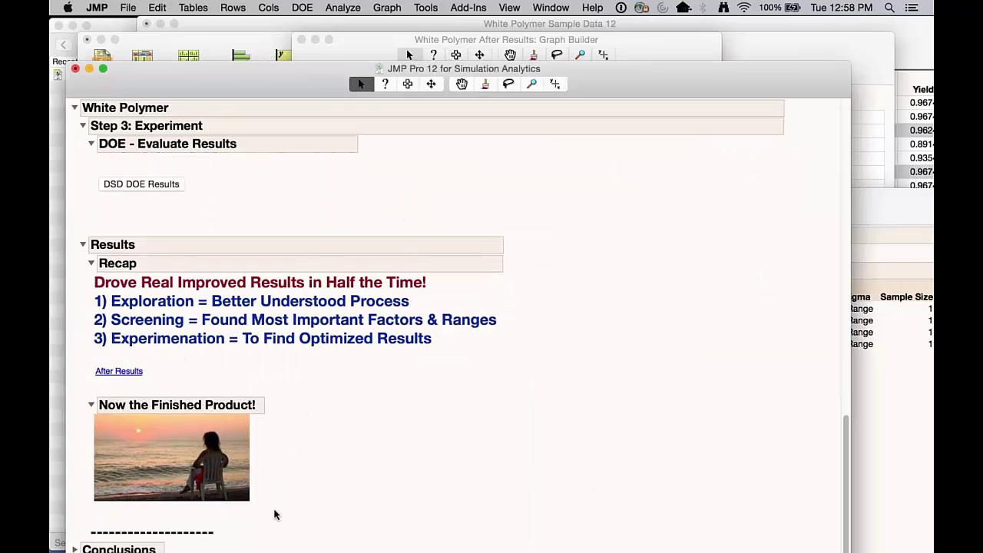
drag(250, 506, 476, 551)
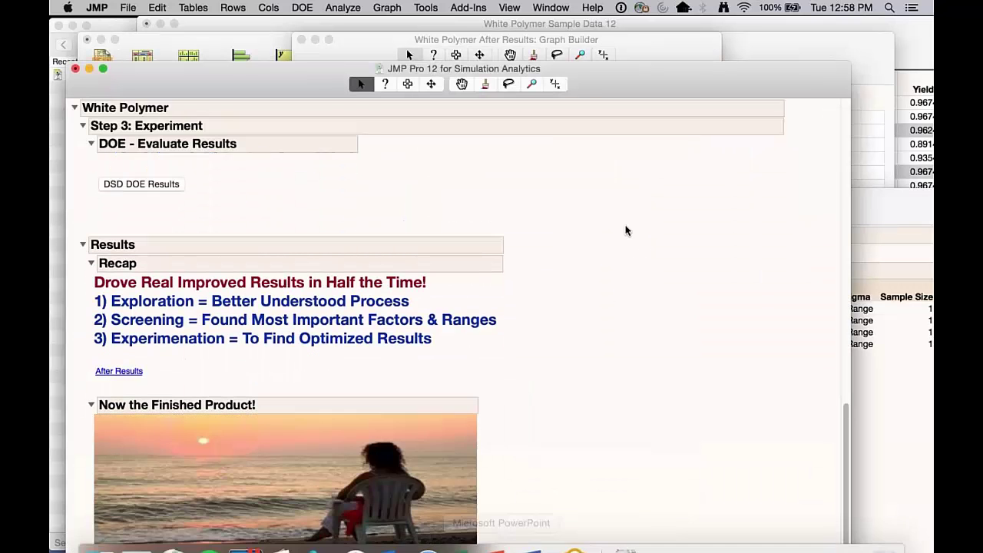
scroll(599, 268, down, 2)
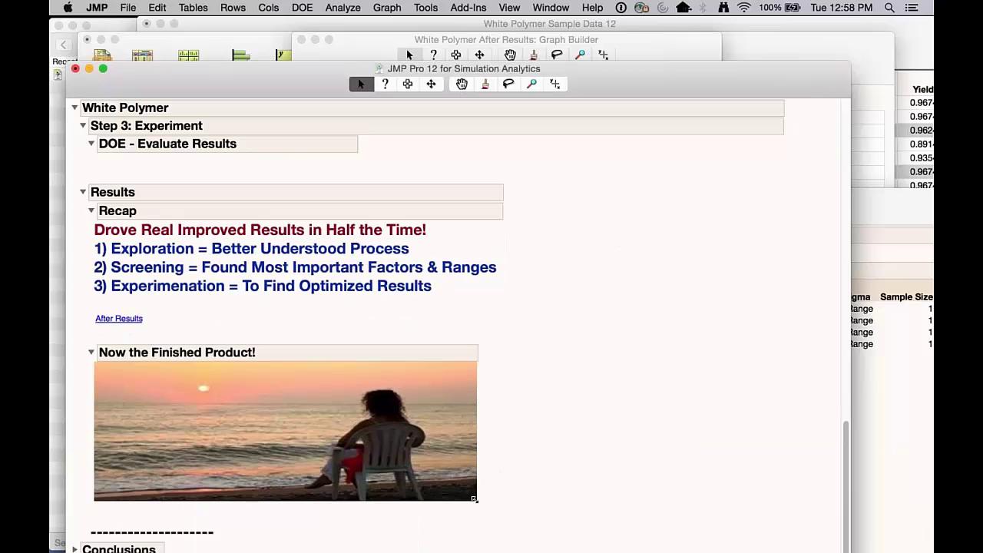
drag(473, 498, 506, 551)
scroll(660, 275, down, 2)
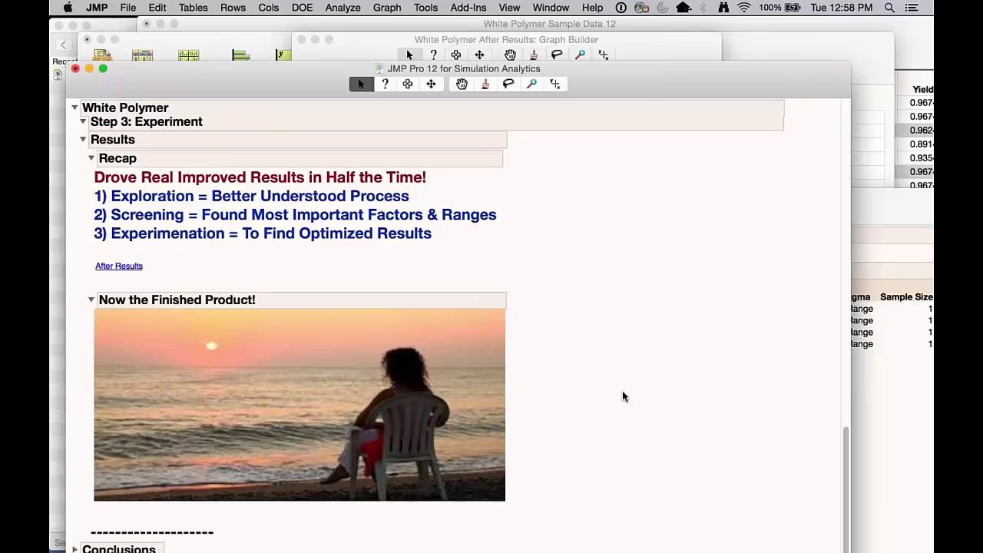
mouse_move(629, 397)
mouse_down()
mouse_move(446, 403)
mouse_move(443, 445)
mouse_move(372, 447)
mouse_up()
scroll(614, 350, down, 1)
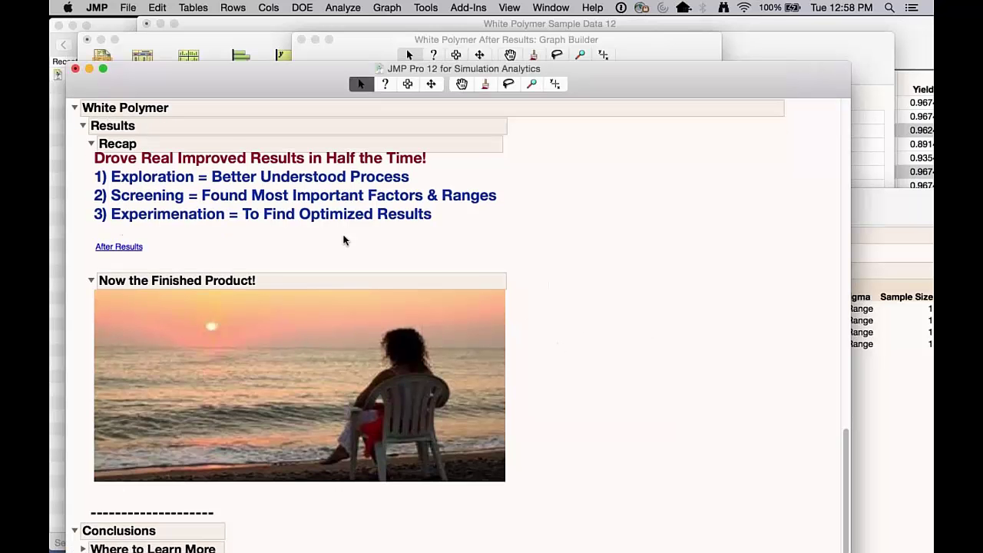
- Highlight the Exploration, Screening and Experimentation lines of the journal's Recap one after another, and clear the selection
scroll(93, 351, up, 5)
click(97, 309)
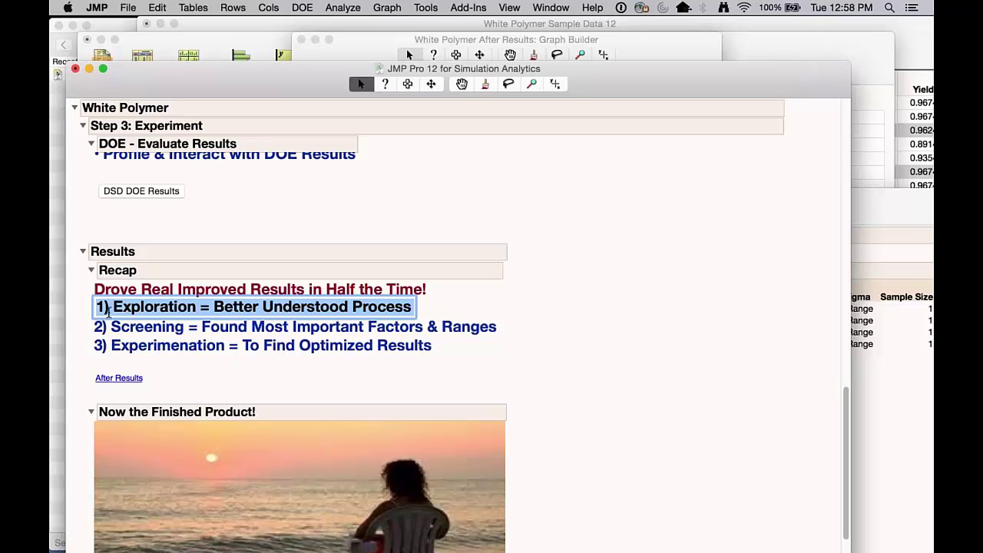
key(Escape)
click(98, 326)
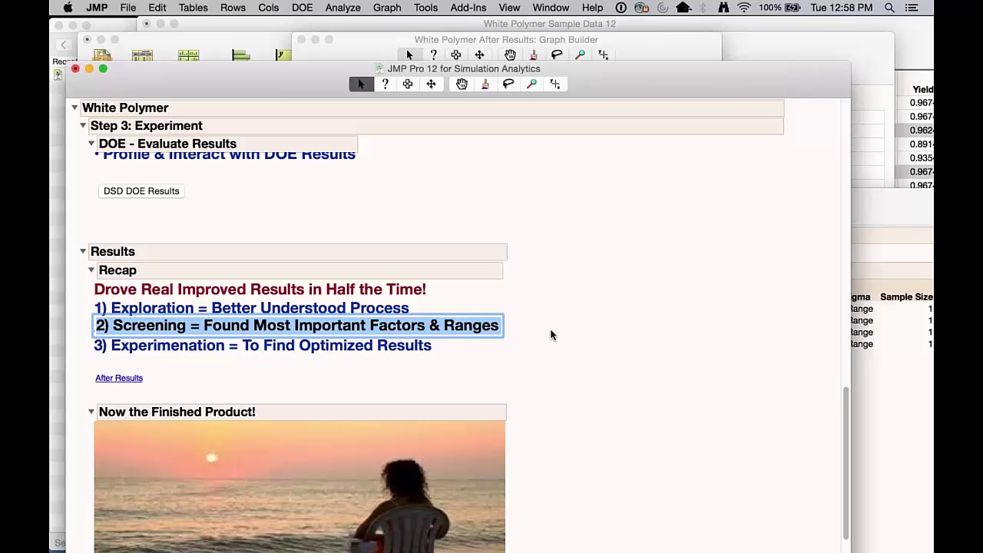
click(193, 348)
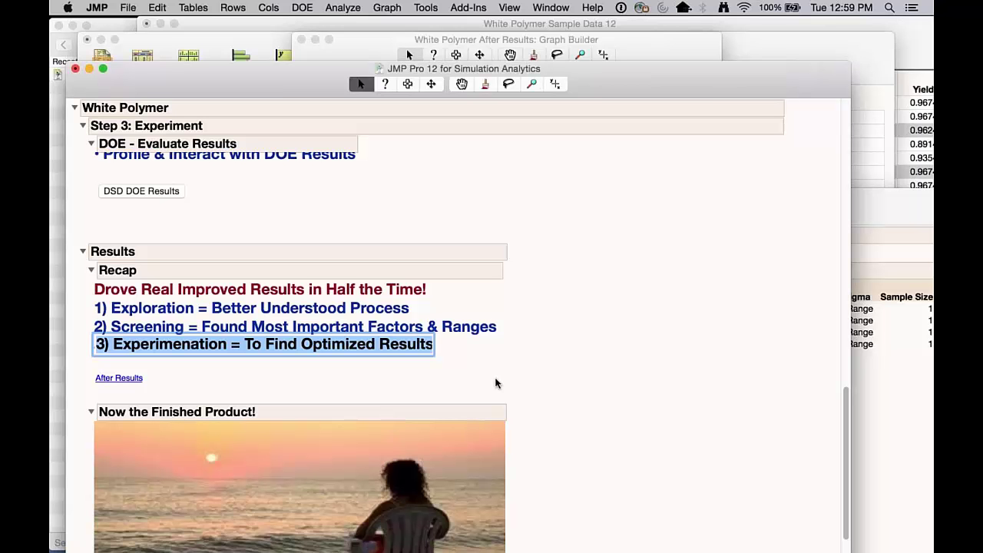
click(563, 327)
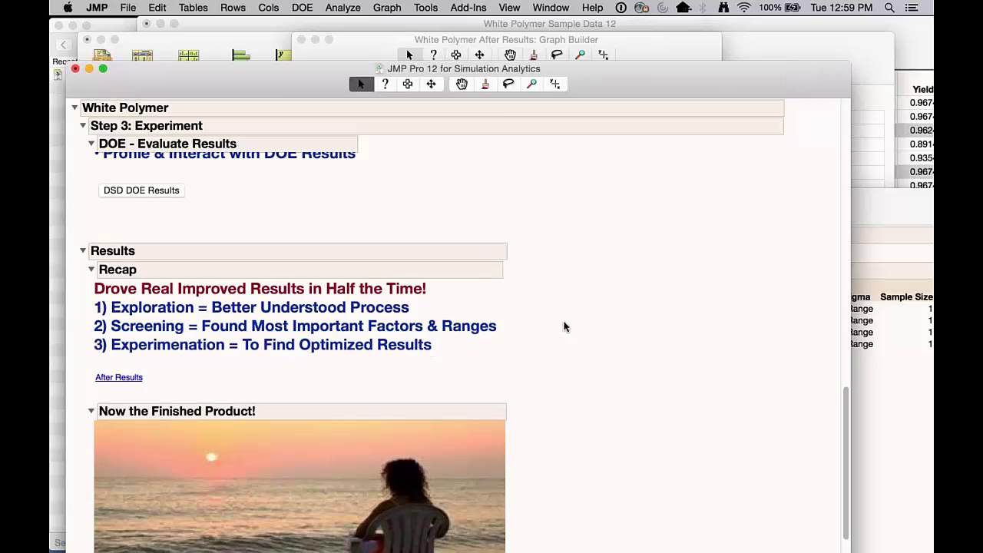
scroll(563, 325, down, 5)
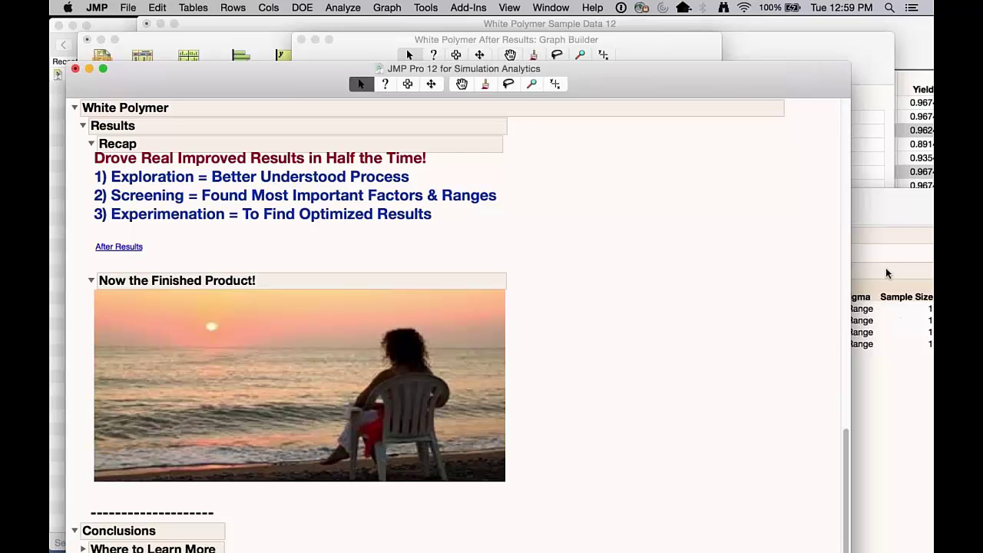
- Bring the Yield control chart window in front of the journal, and start a new Custom Design
click(848, 207)
drag(848, 207, 781, 69)
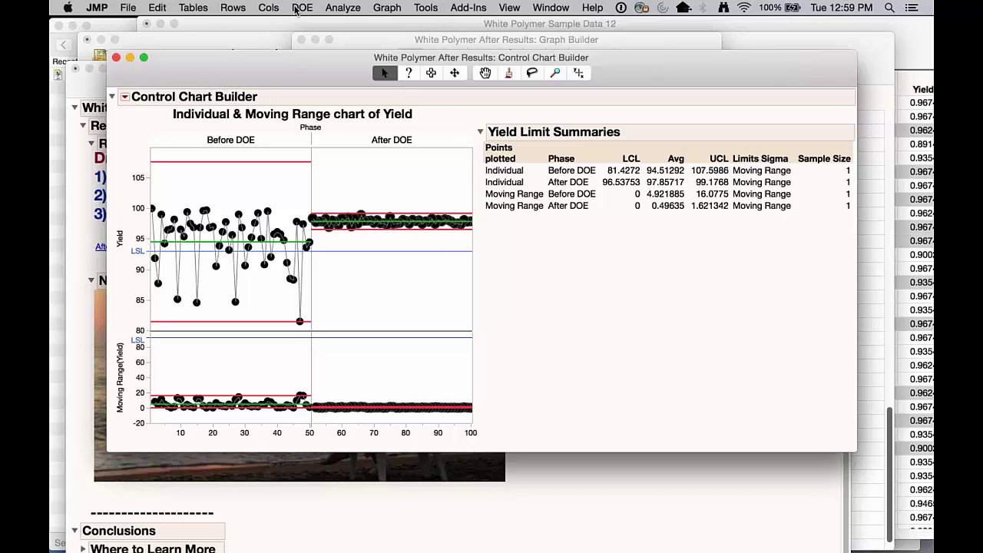
click(296, 8)
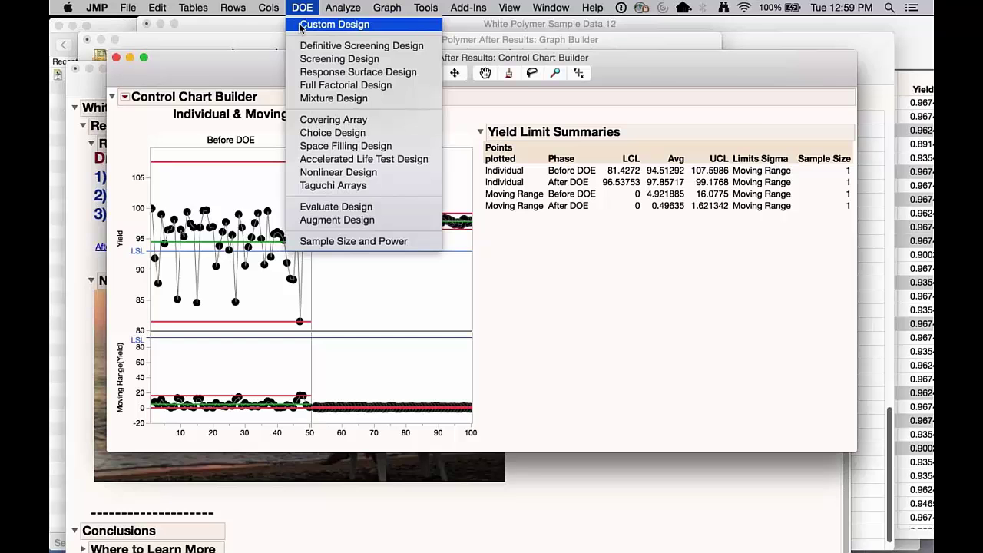
click(300, 26)
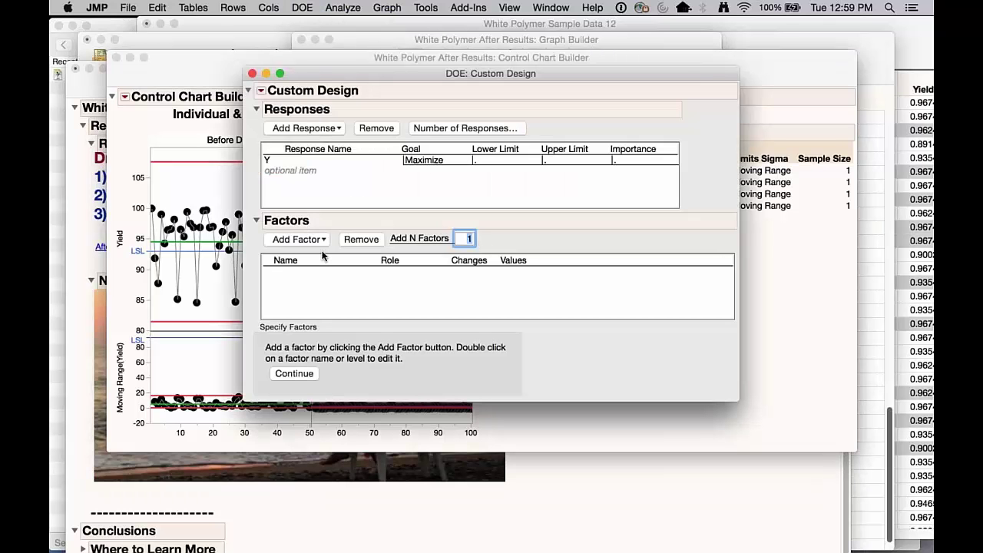
- Add four continuous factors and one 3-level categorical factor to the custom design
click(297, 239)
click(301, 257)
click(299, 239)
click(304, 241)
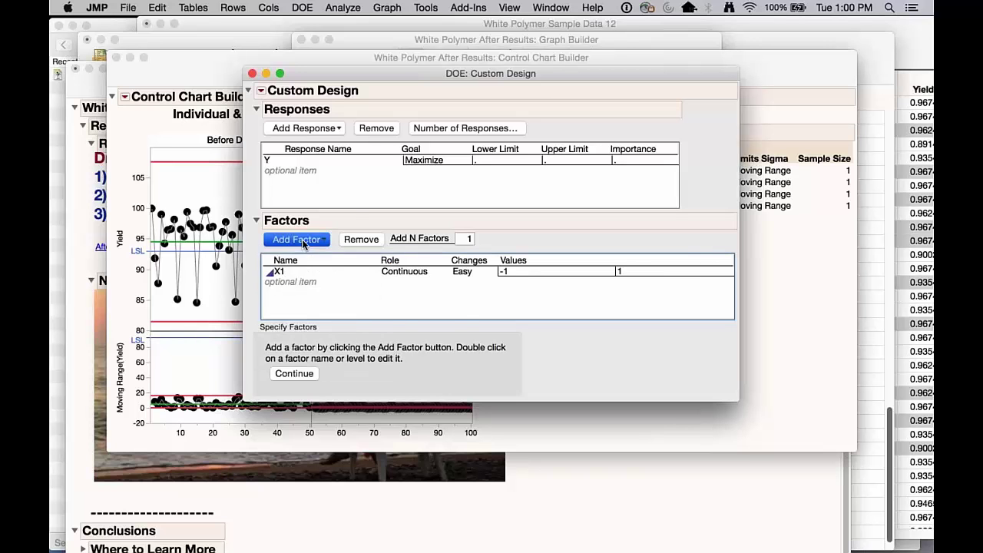
click(304, 241)
click(300, 257)
click(301, 239)
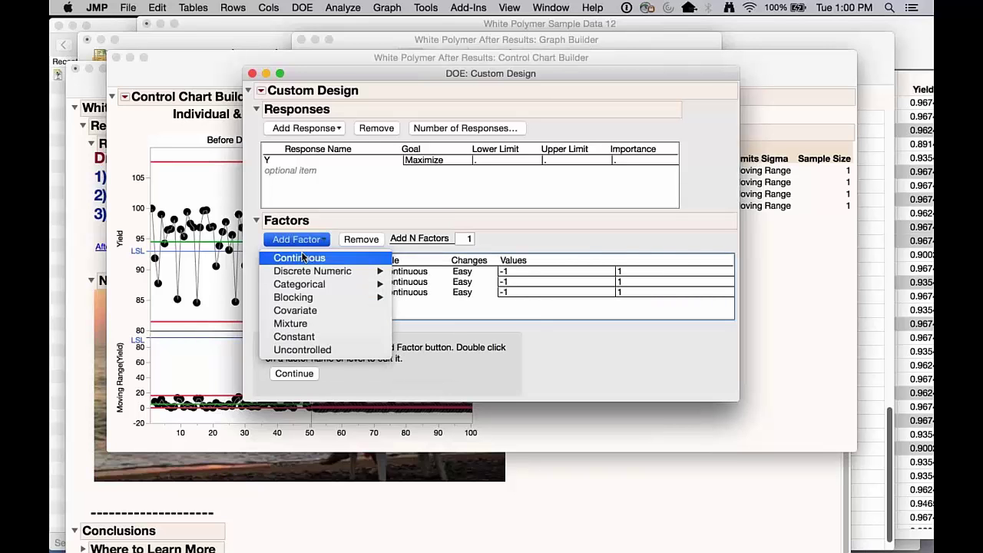
click(302, 257)
click(303, 240)
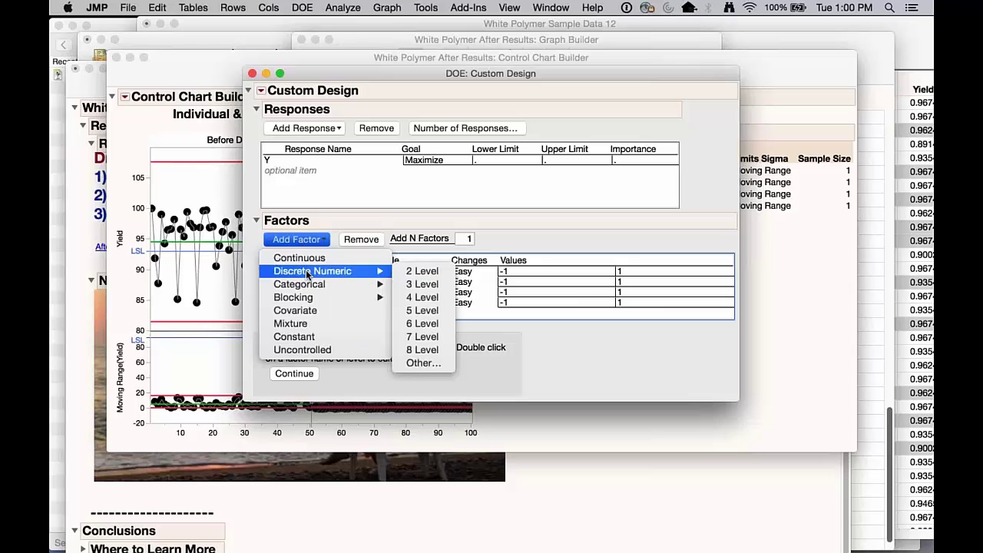
mouse_move(350, 284)
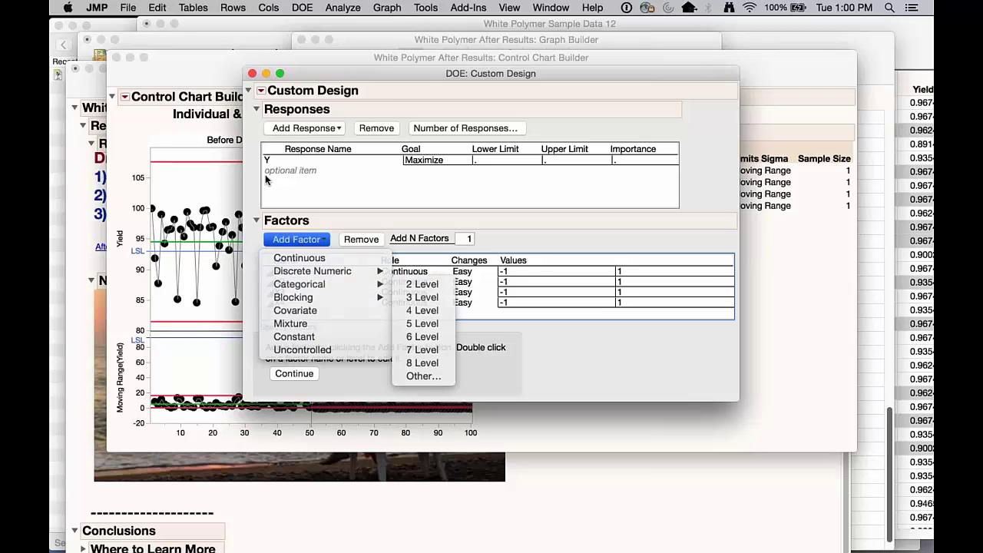
click(418, 298)
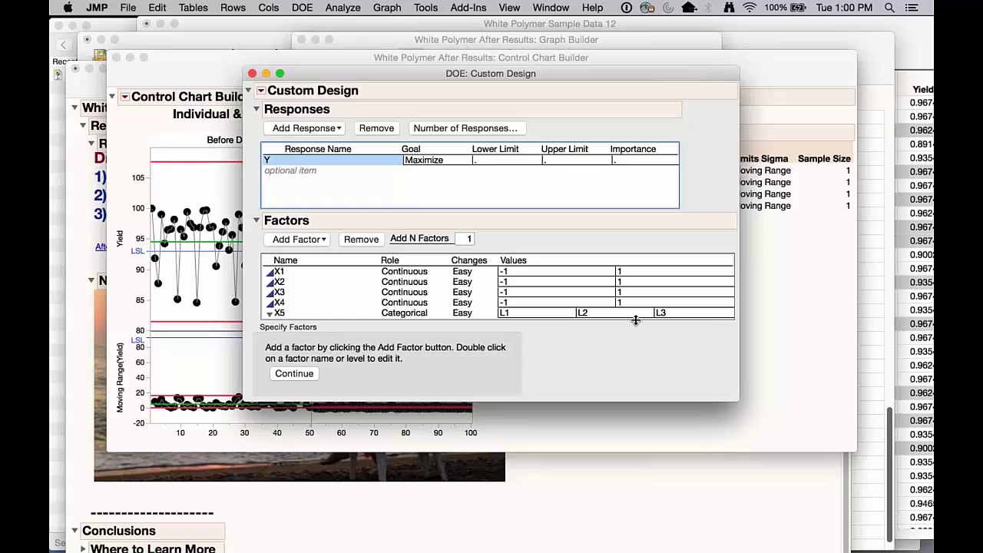
- Enlarge the factor table, highlight the factors X1 to X4 and X5 in turn, and continue to the model specification
drag(635, 320, 635, 374)
drag(276, 273, 278, 303)
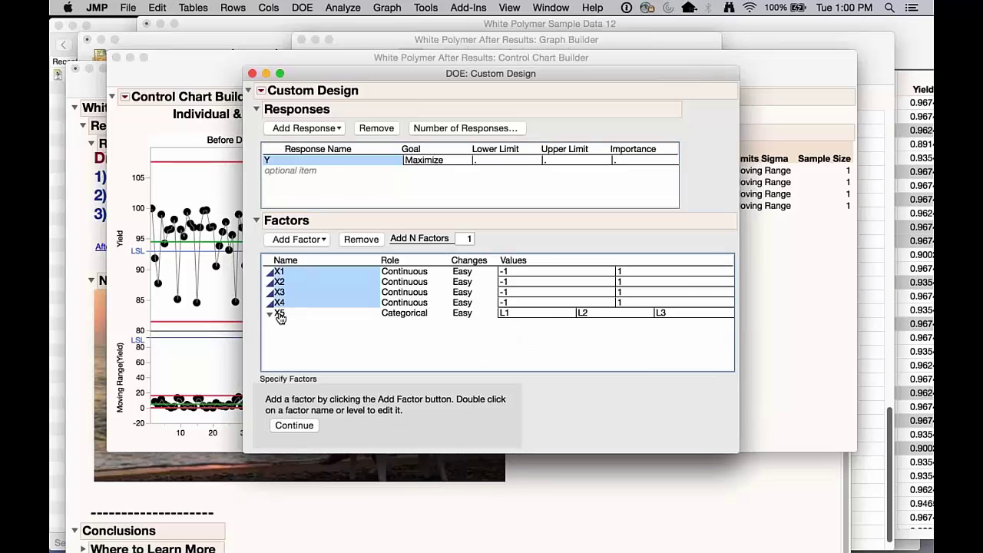
click(278, 314)
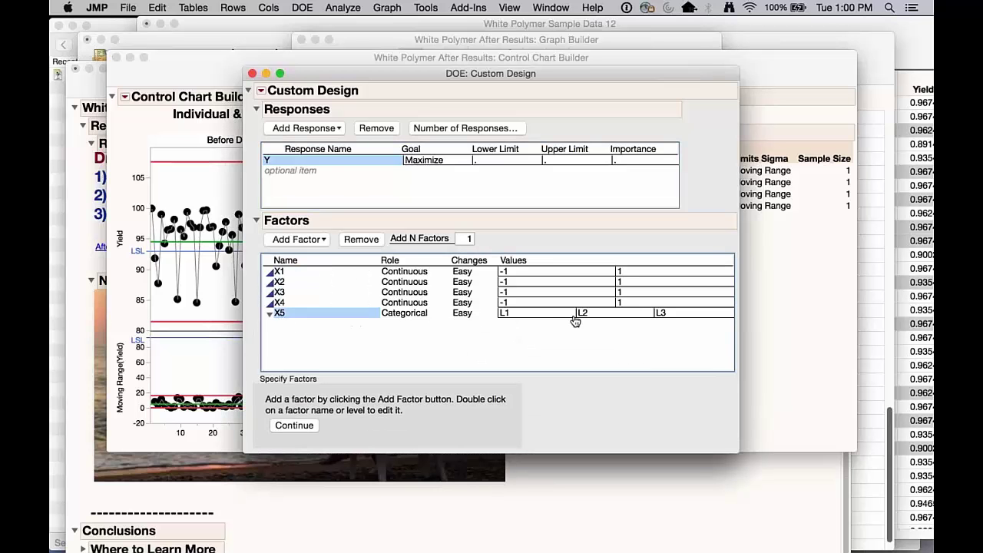
click(296, 426)
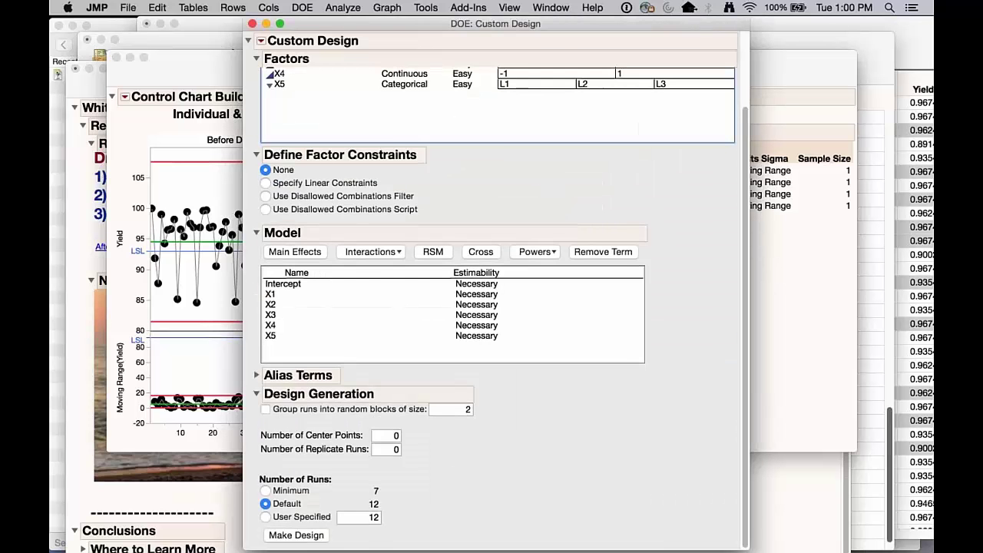
- Add the second-order interactions among the continuous factors X1 to X4 to the model
scroll(327, 275, up, 5)
click(294, 161)
shift+click(294, 129)
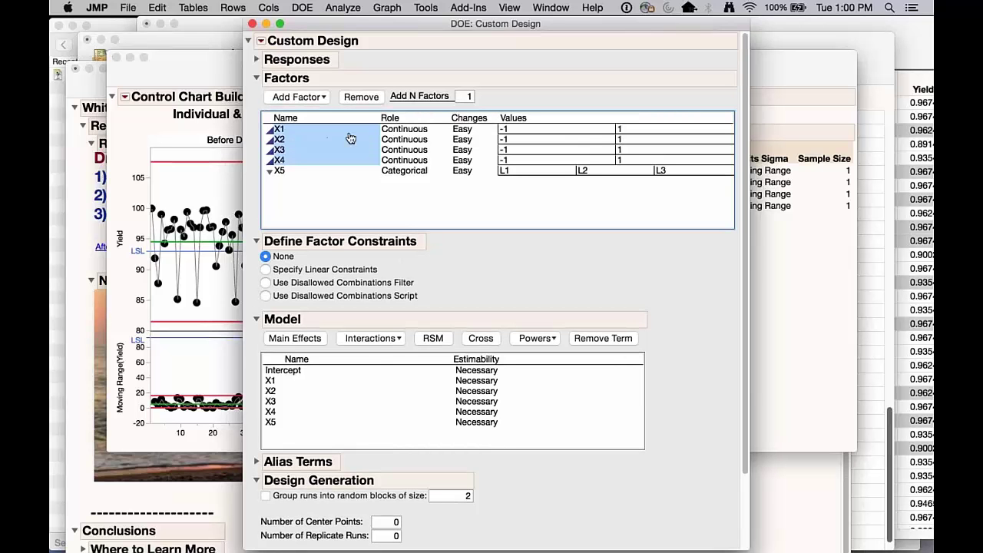
click(398, 338)
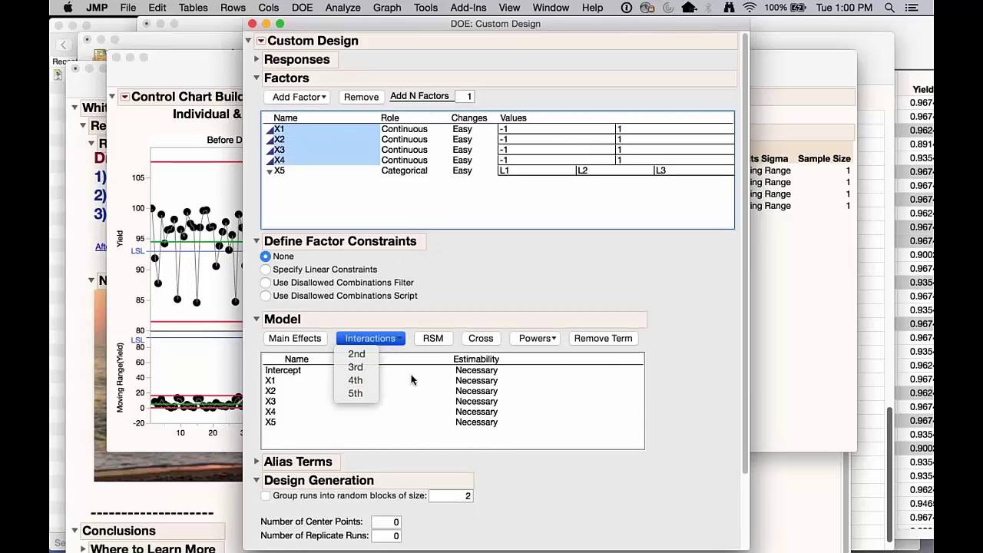
click(374, 354)
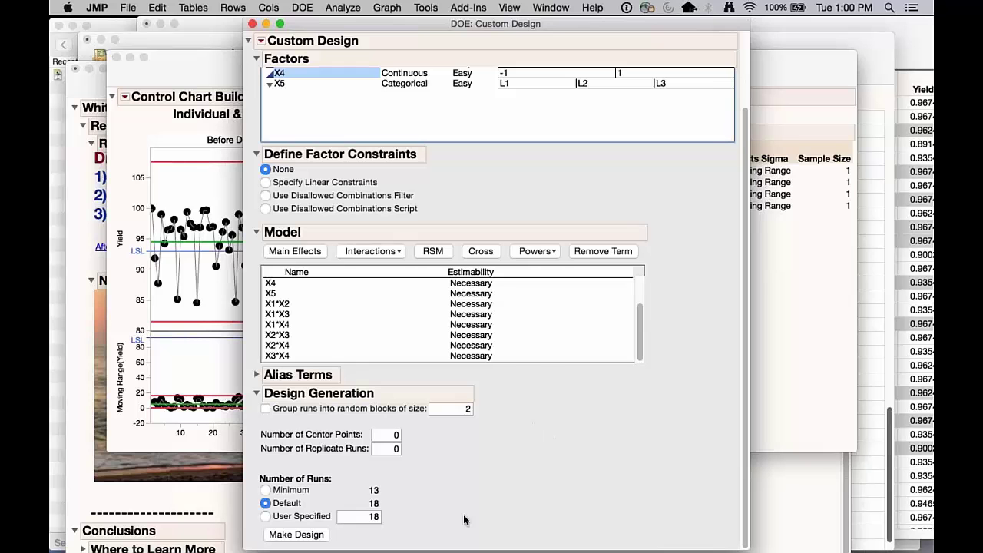
- Mark the run-count options, set a user-specified number of 25 runs, and generate the custom design
mouse_move(452, 530)
mouse_down()
mouse_move(281, 479)
mouse_move(299, 549)
mouse_up()
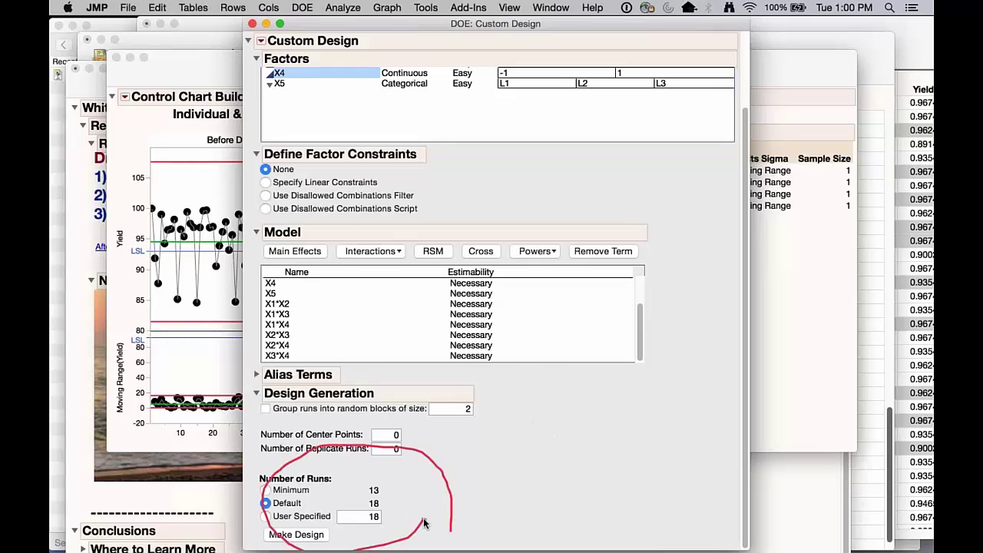
double_click(374, 516)
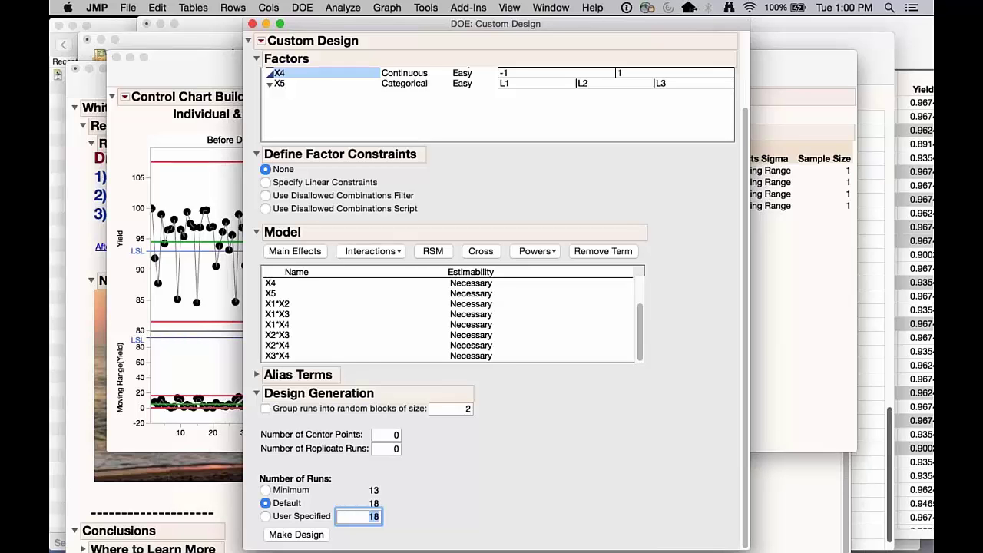
mouse_move(437, 479)
mouse_down()
mouse_move(423, 416)
mouse_move(398, 418)
mouse_move(406, 450)
mouse_move(377, 466)
mouse_move(387, 475)
mouse_move(384, 428)
mouse_up()
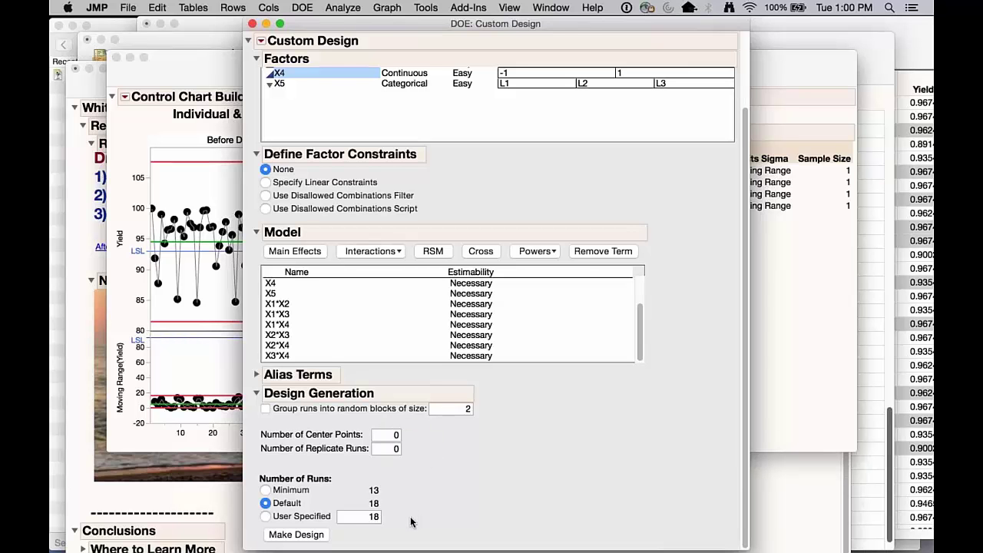
click(368, 514)
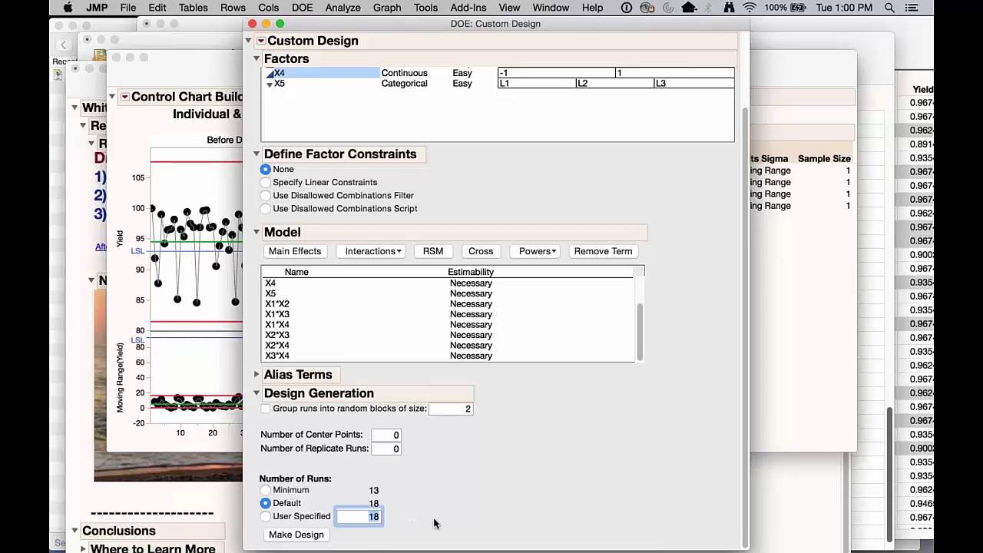
text(25)
key(Return)
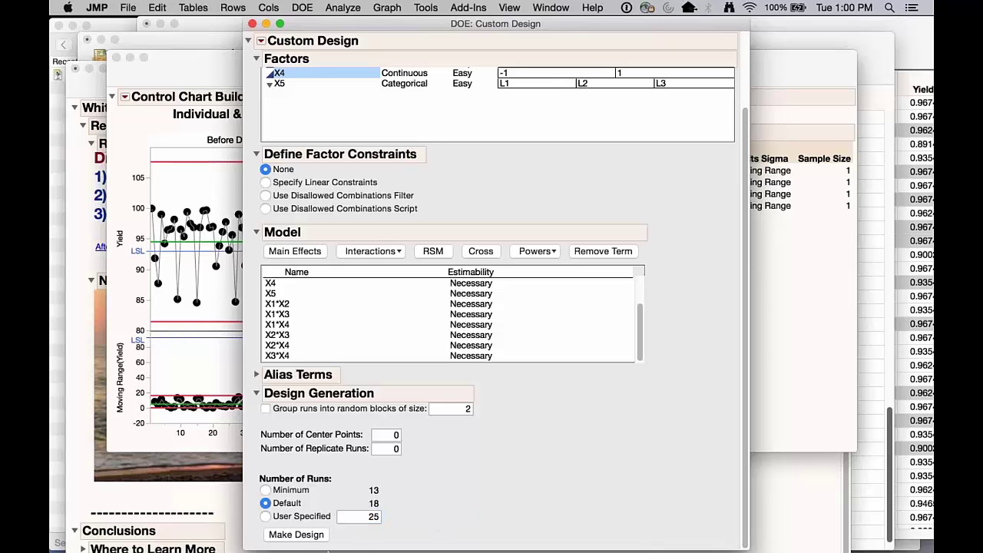
click(266, 515)
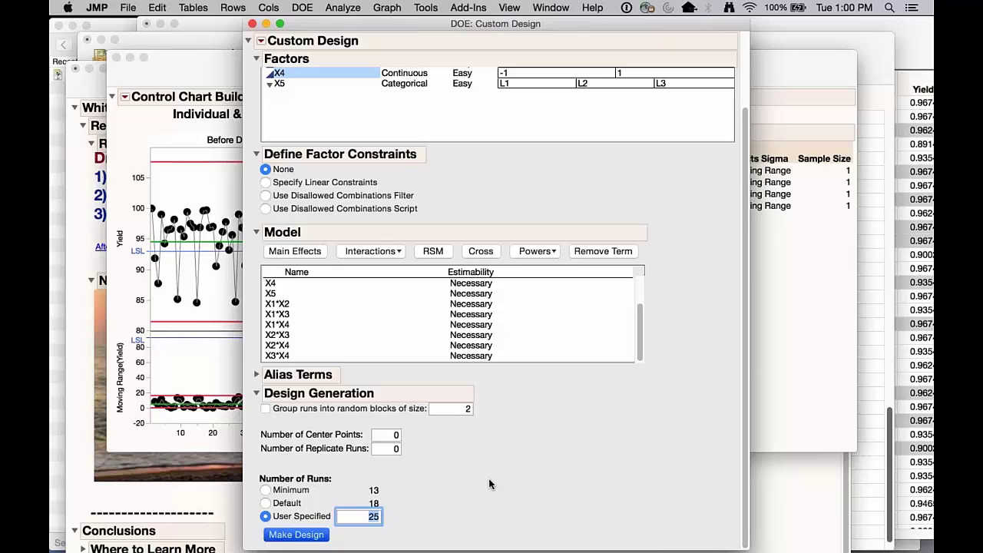
key(Return)
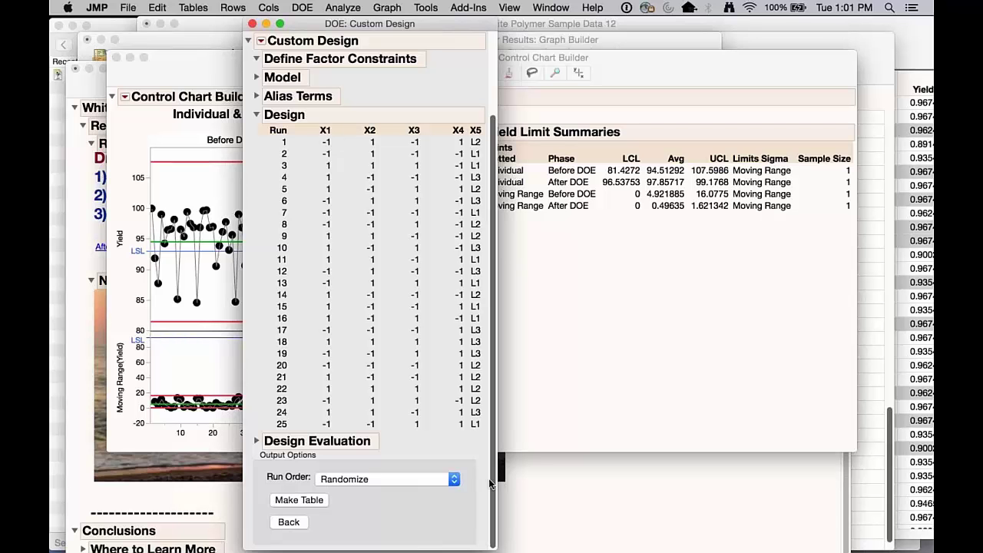
- Examine the Power Analysis under Design Evaluation, marking the X1 term and its power, and collapse Design Evaluation again
click(256, 441)
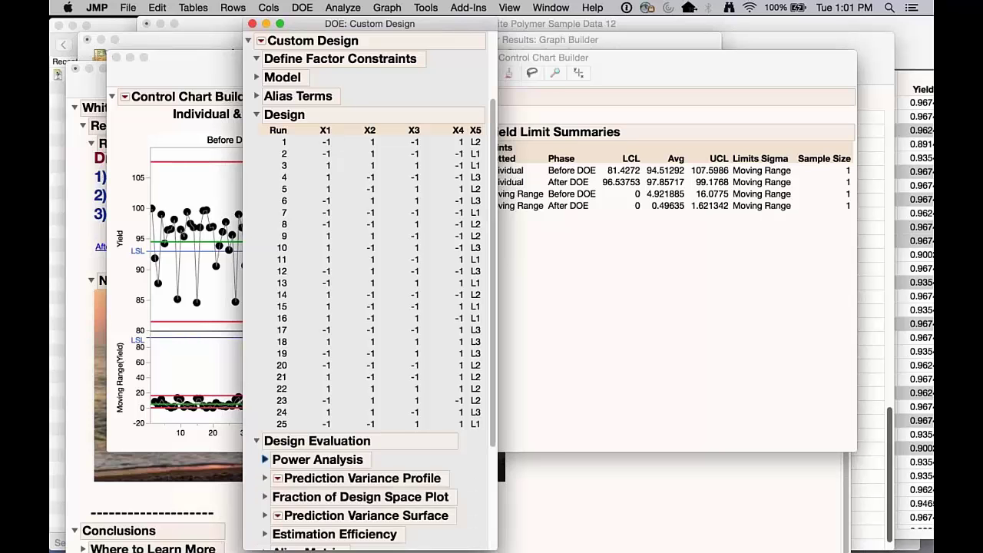
click(264, 459)
scroll(454, 420, down, 5)
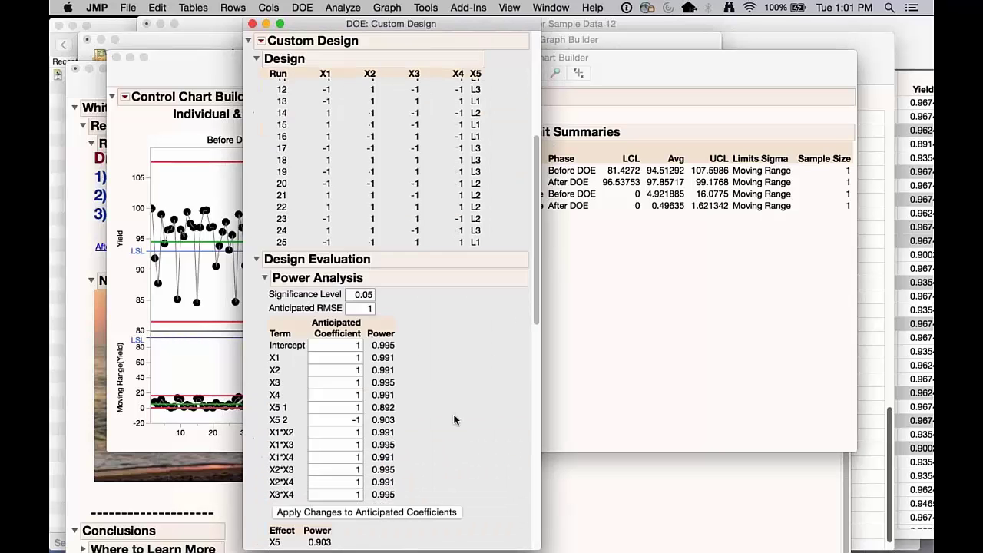
scroll(454, 420, down, 4)
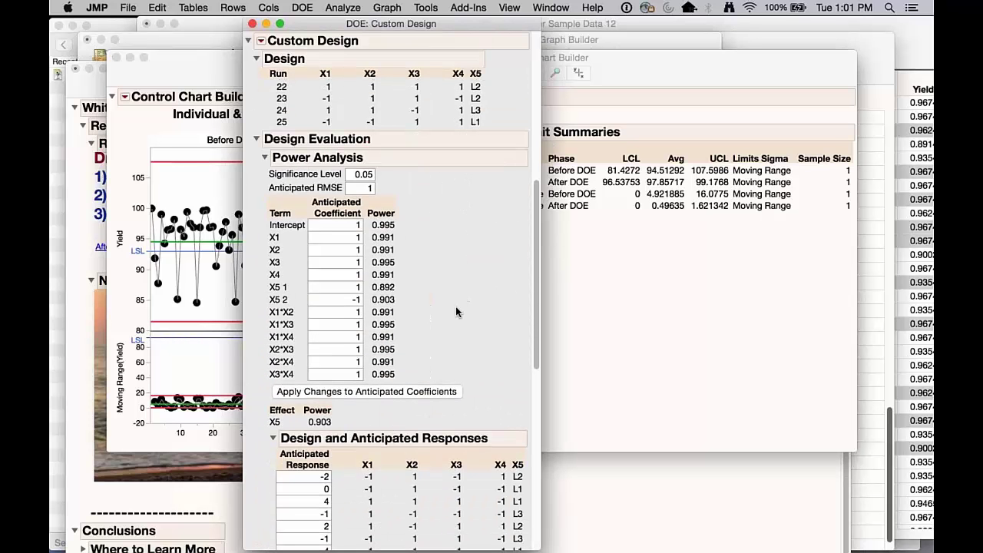
mouse_move(455, 308)
mouse_down()
mouse_move(438, 247)
mouse_move(408, 226)
mouse_move(265, 243)
mouse_move(398, 252)
mouse_move(396, 232)
mouse_move(388, 251)
mouse_move(396, 229)
mouse_move(370, 251)
mouse_move(402, 230)
mouse_move(372, 241)
mouse_up()
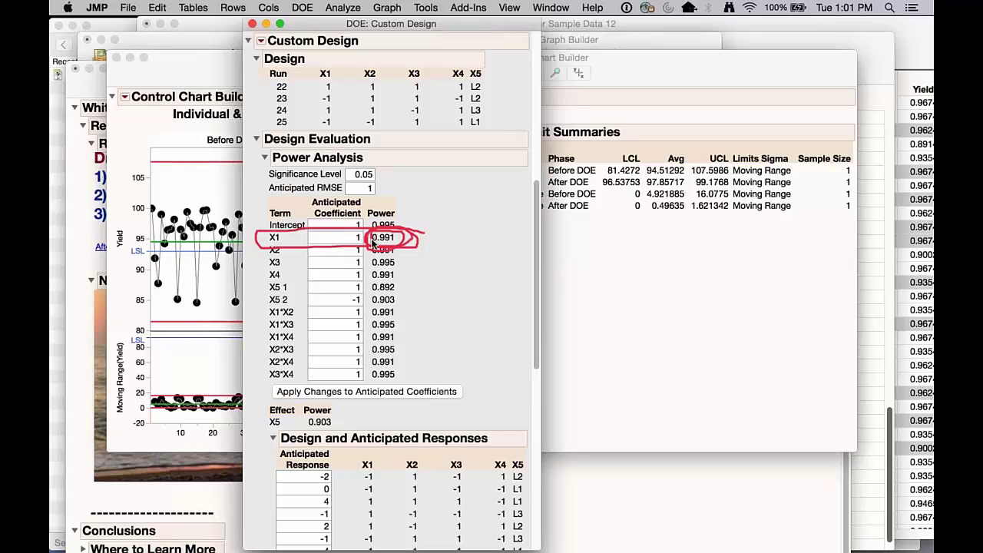
mouse_move(478, 364)
mouse_down()
mouse_move(430, 225)
mouse_move(434, 348)
mouse_up()
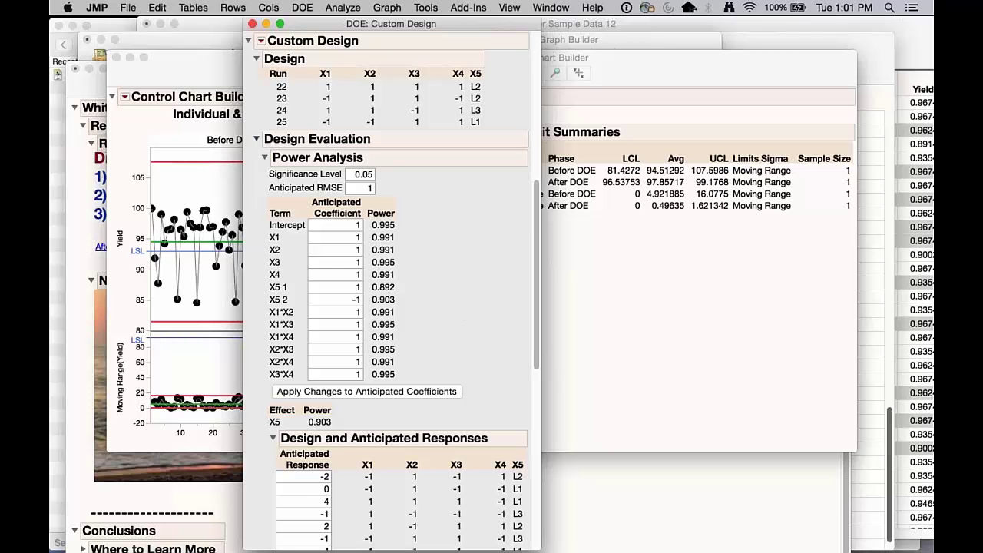
click(256, 139)
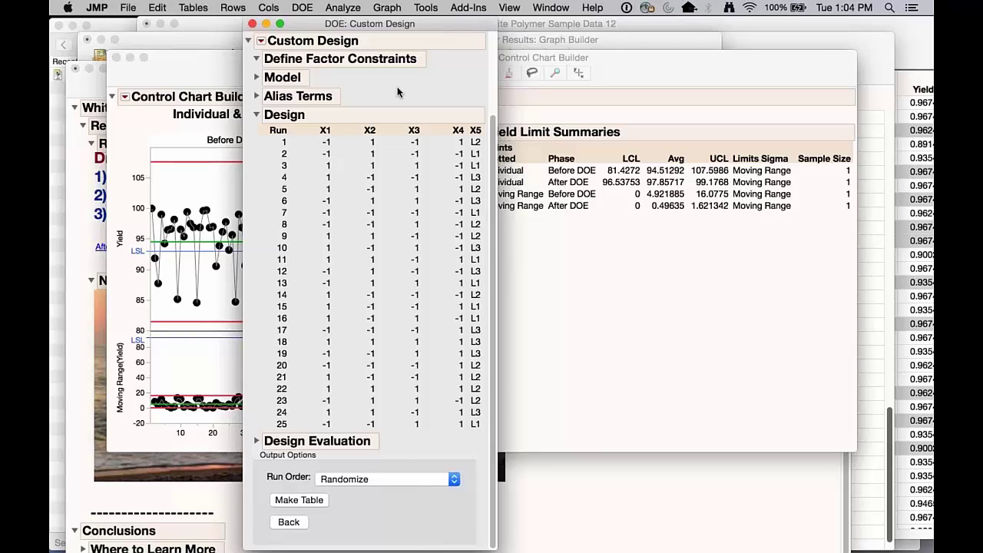
- Start a Space Filling Design, add two more continuous factors for a total of four, and continue to the design methods
click(301, 9)
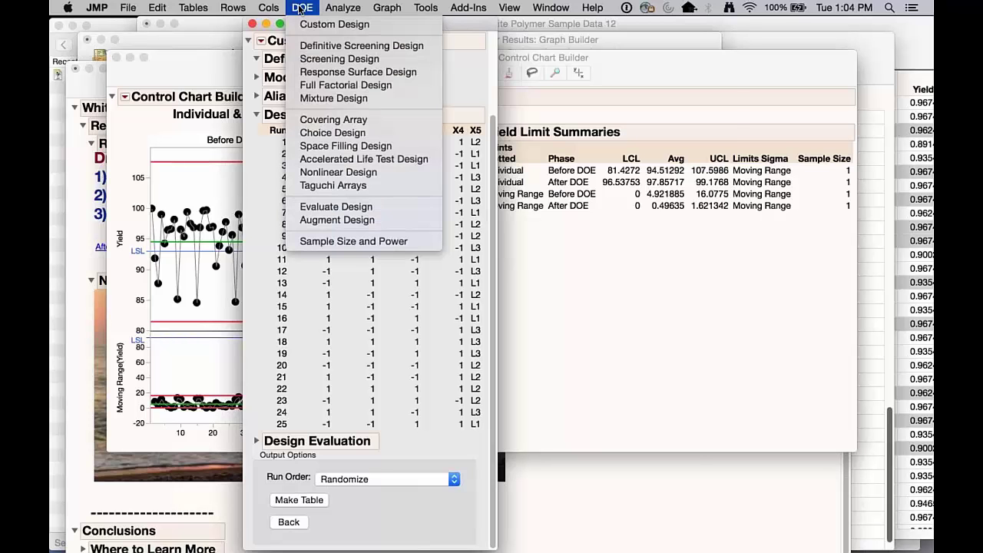
click(355, 146)
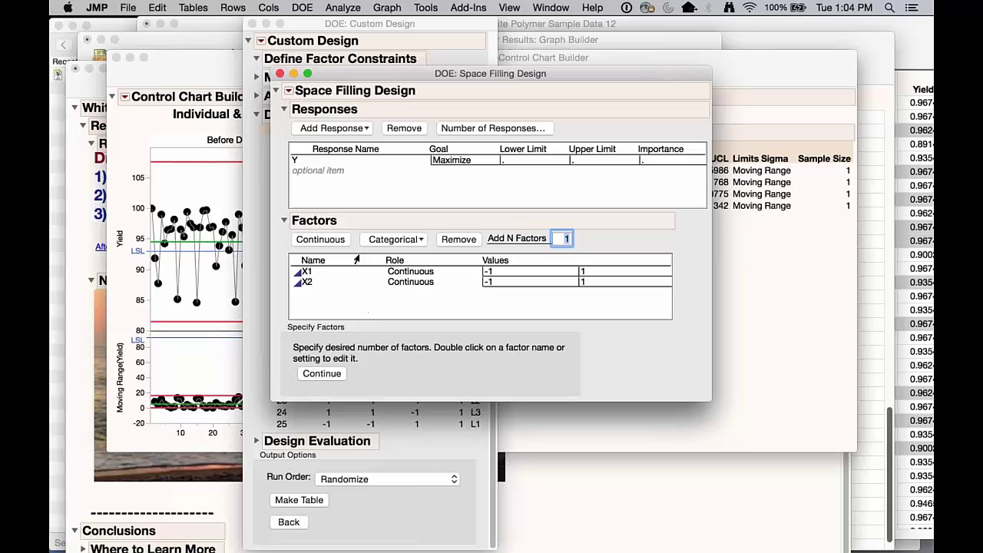
click(330, 241)
click(330, 241)
click(322, 373)
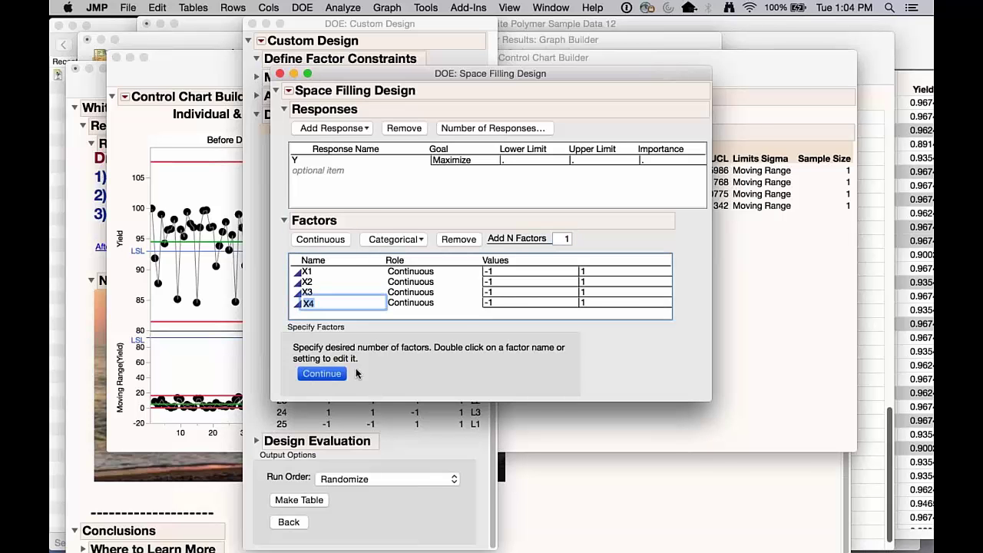
- Mark up the list of space filling design methods, from Sphere Packing to Fast Flexible Filling, clearing the marks between passes
mouse_move(662, 381)
mouse_down()
mouse_move(528, 307)
mouse_move(323, 531)
mouse_move(680, 420)
mouse_move(608, 344)
mouse_move(503, 358)
mouse_move(511, 376)
mouse_move(533, 331)
mouse_move(470, 367)
mouse_move(516, 380)
mouse_up()
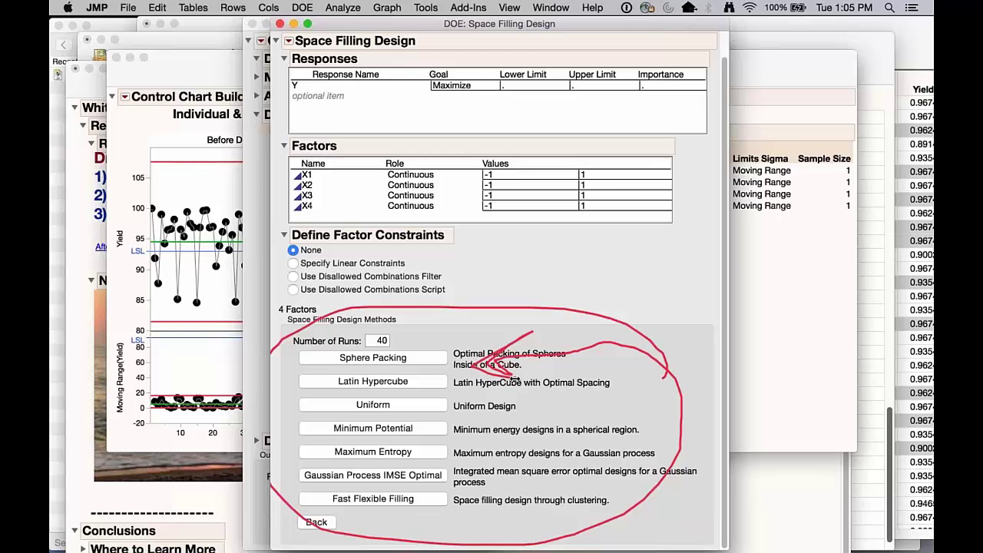
key(Escape)
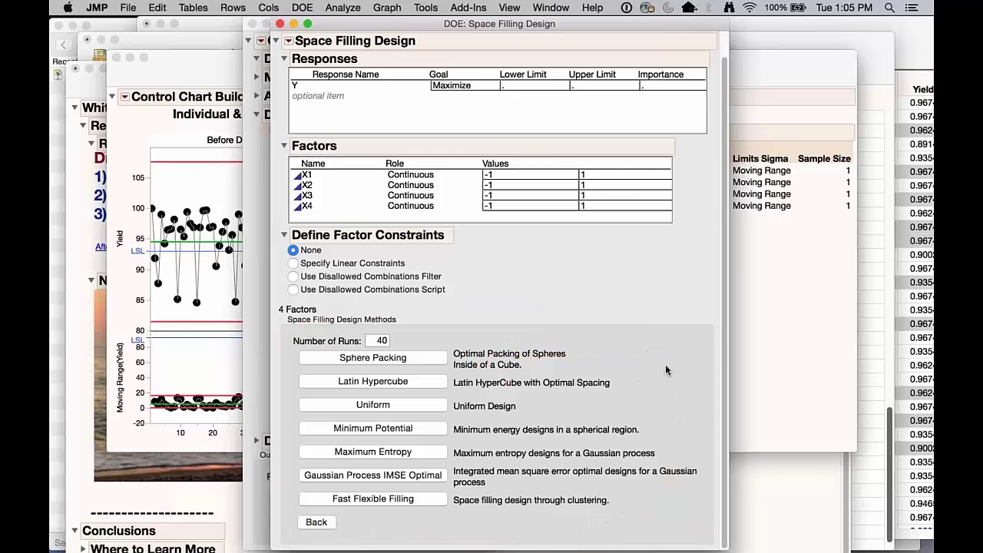
mouse_move(619, 378)
mouse_down()
mouse_move(659, 375)
mouse_move(307, 374)
mouse_up()
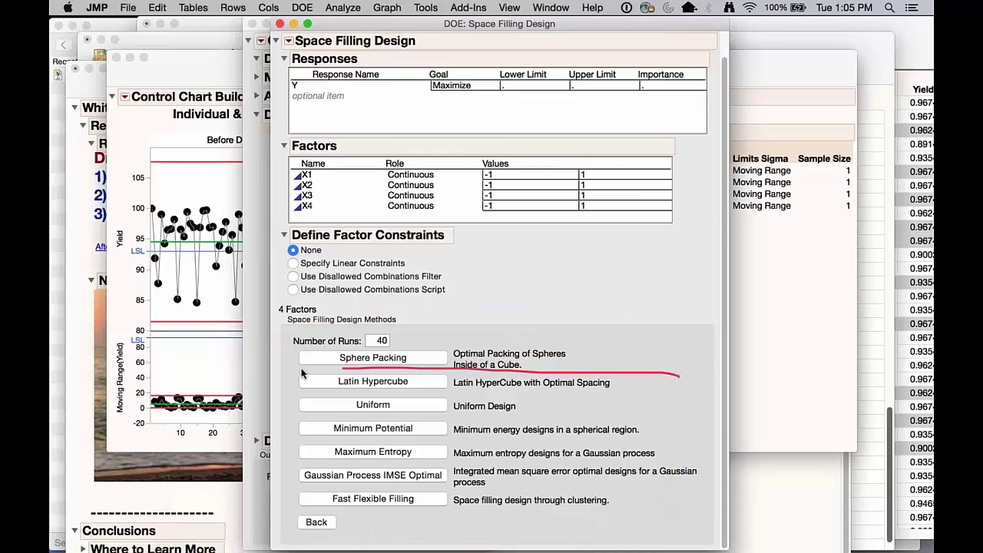
key(Escape)
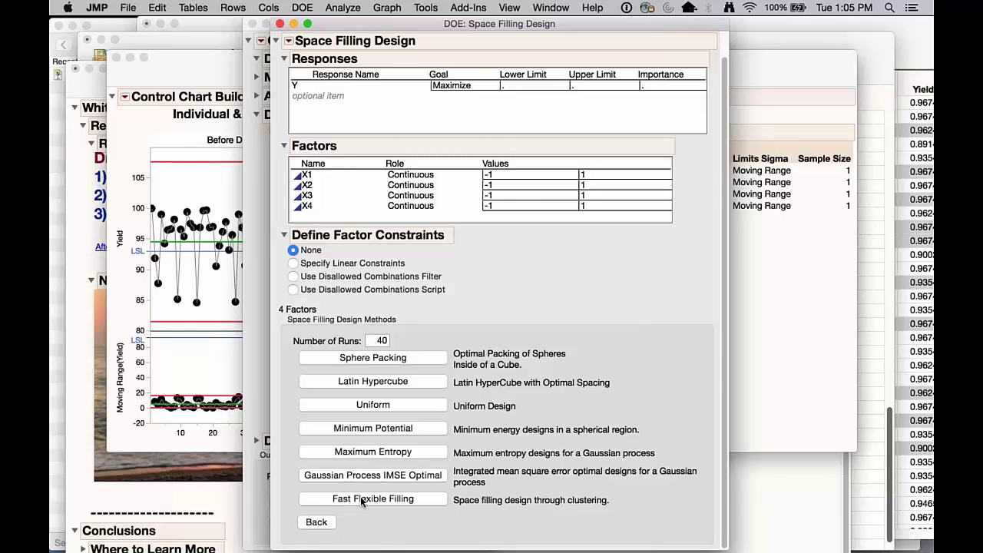
mouse_move(458, 539)
mouse_down()
mouse_move(614, 529)
mouse_move(332, 376)
mouse_up()
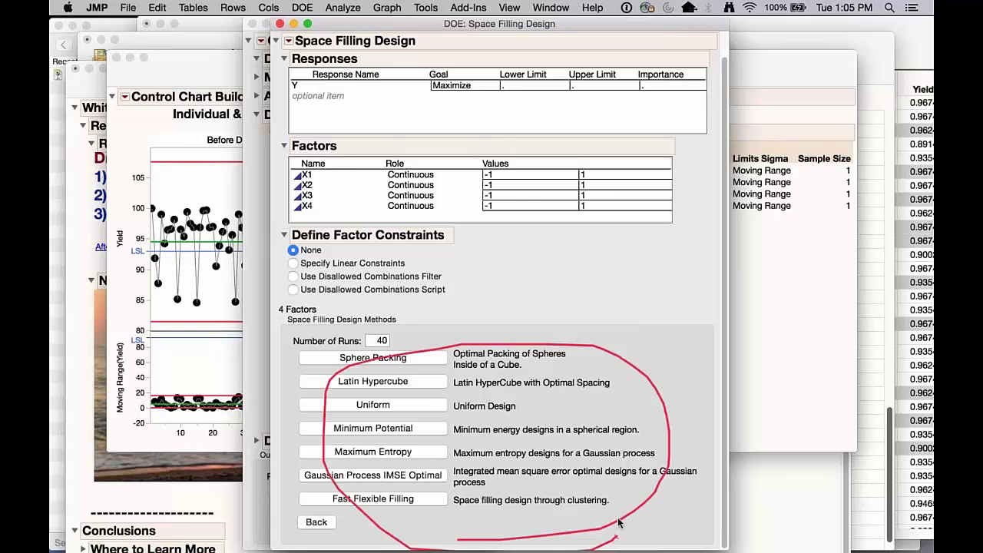
- Clear the marks over the space filling methods and open a new Covering Array design
key(Escape)
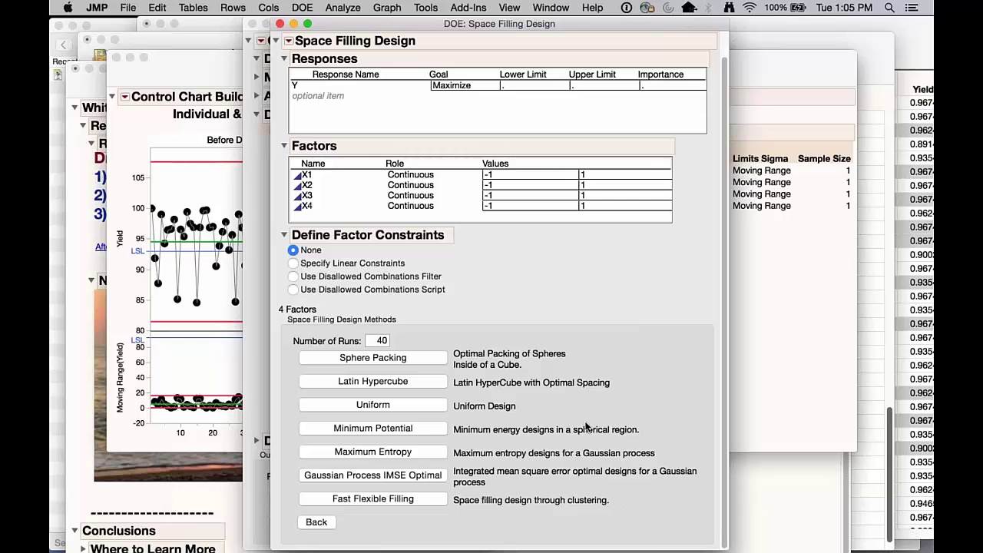
click(293, 9)
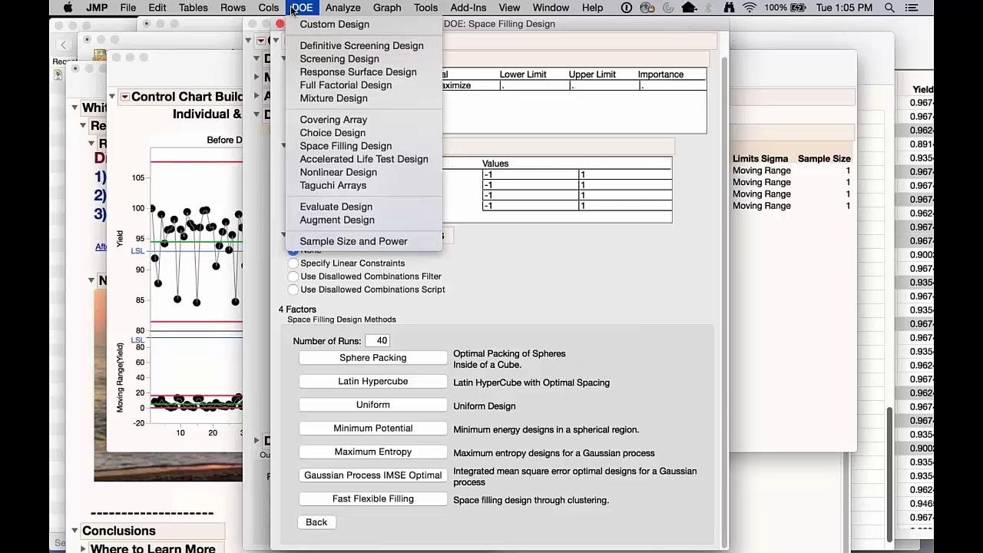
click(334, 122)
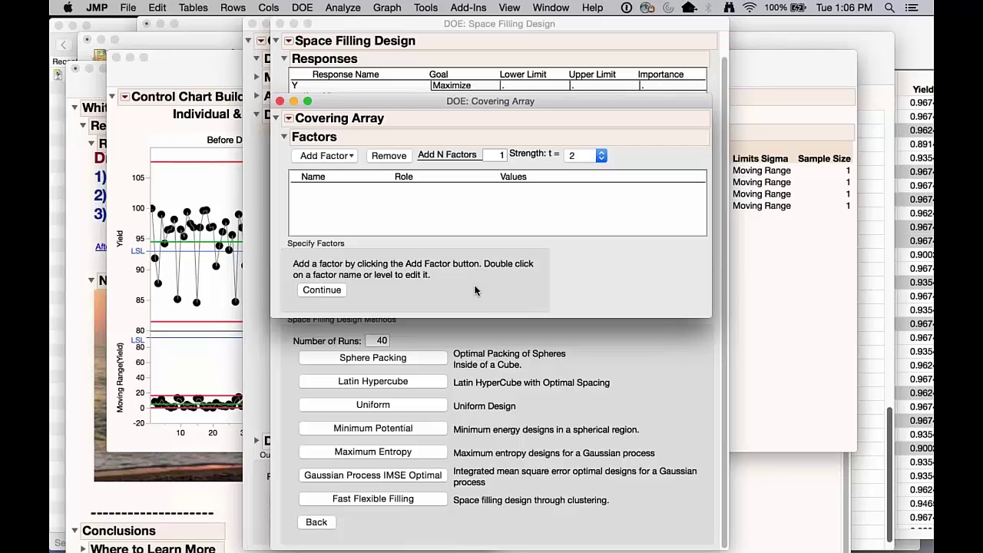
- Close the Space Filling Design, Covering Array and Custom Design windows and return to the JMP Pro 12 for Simulation Analytics journal
click(281, 24)
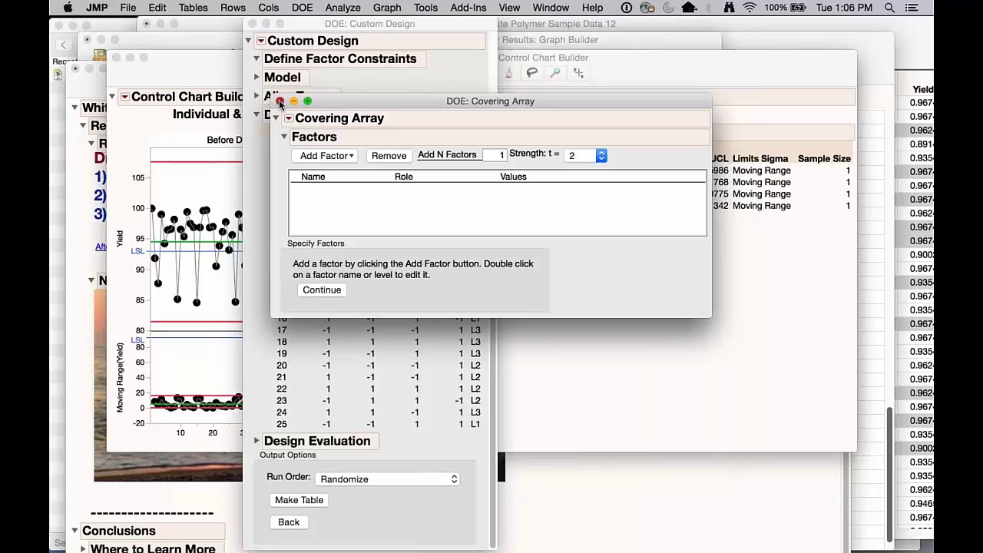
click(280, 101)
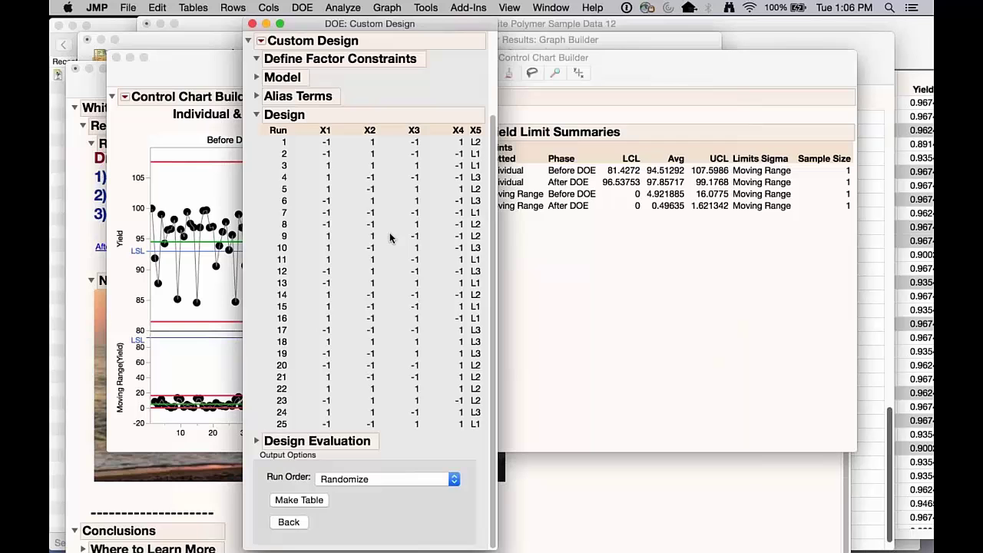
click(254, 25)
click(119, 508)
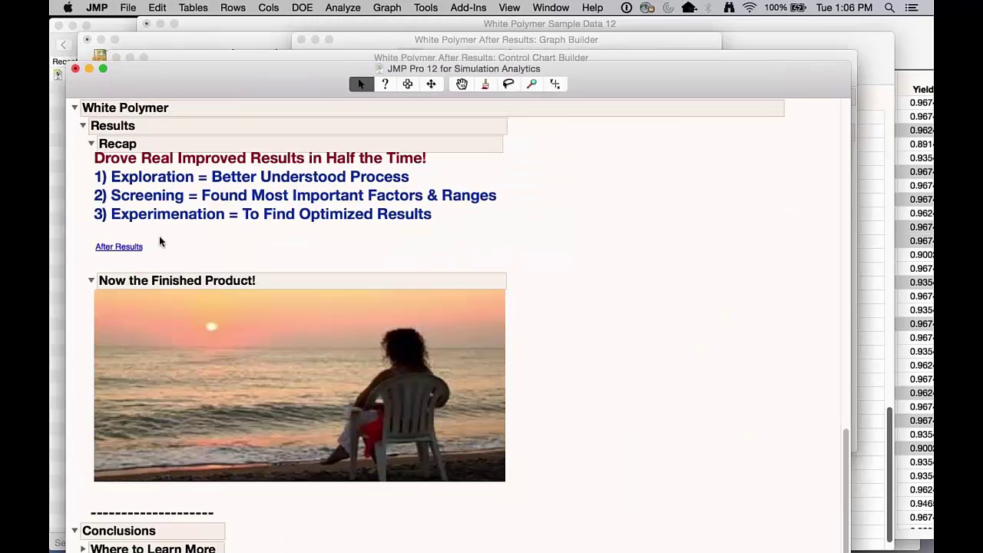
- Collapse the Results and Step 3: Experiment sections, and expand Where to Learn More under Conclusions to show its resources
click(83, 127)
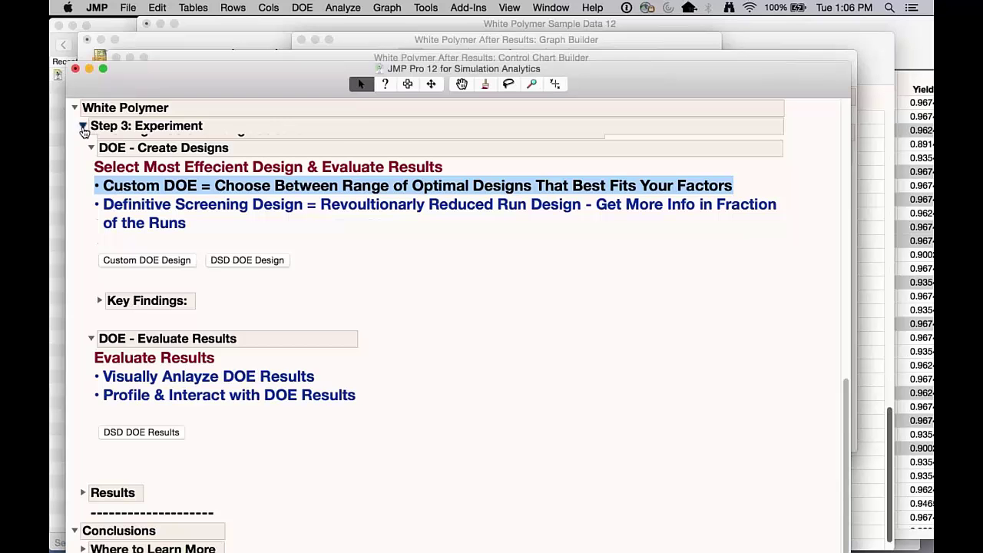
click(83, 127)
click(83, 444)
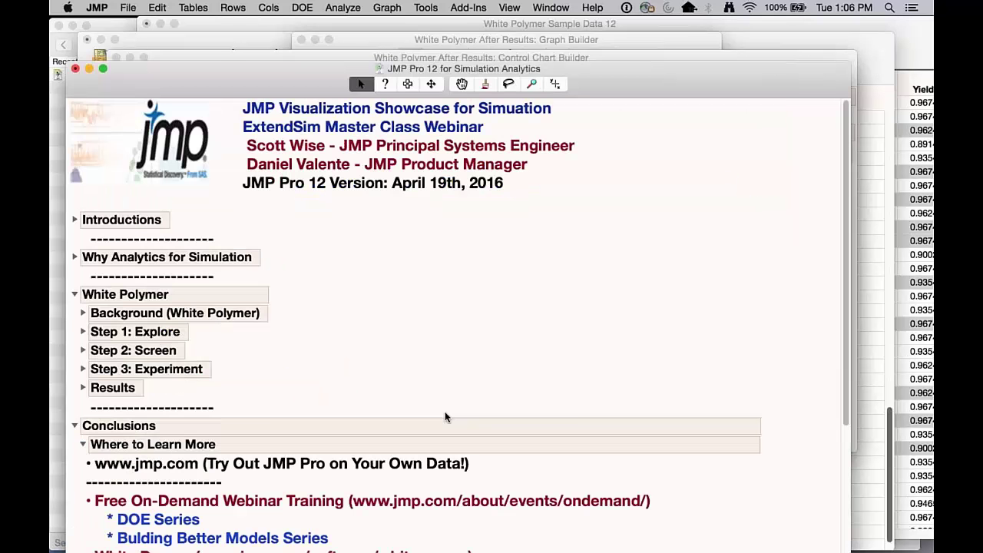
scroll(576, 411, down, 6)
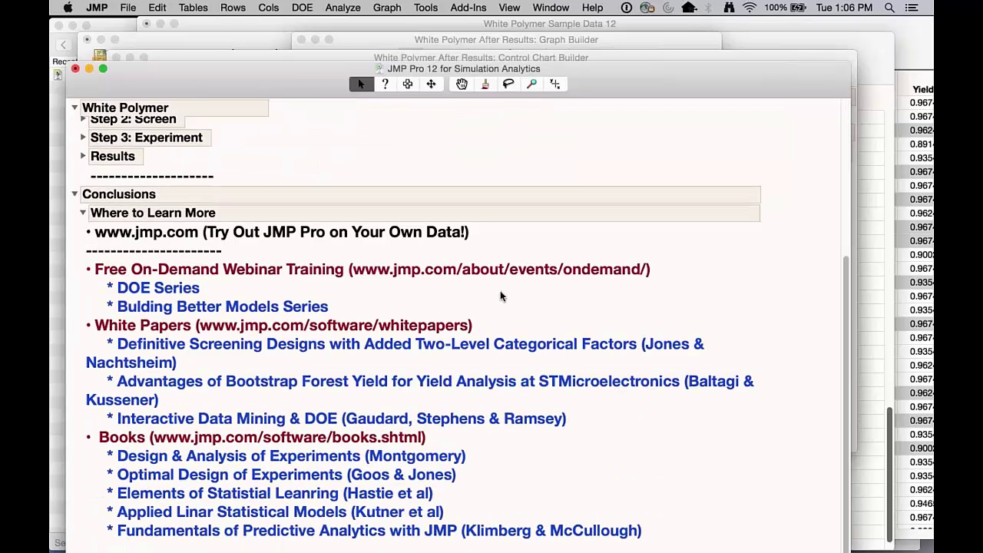